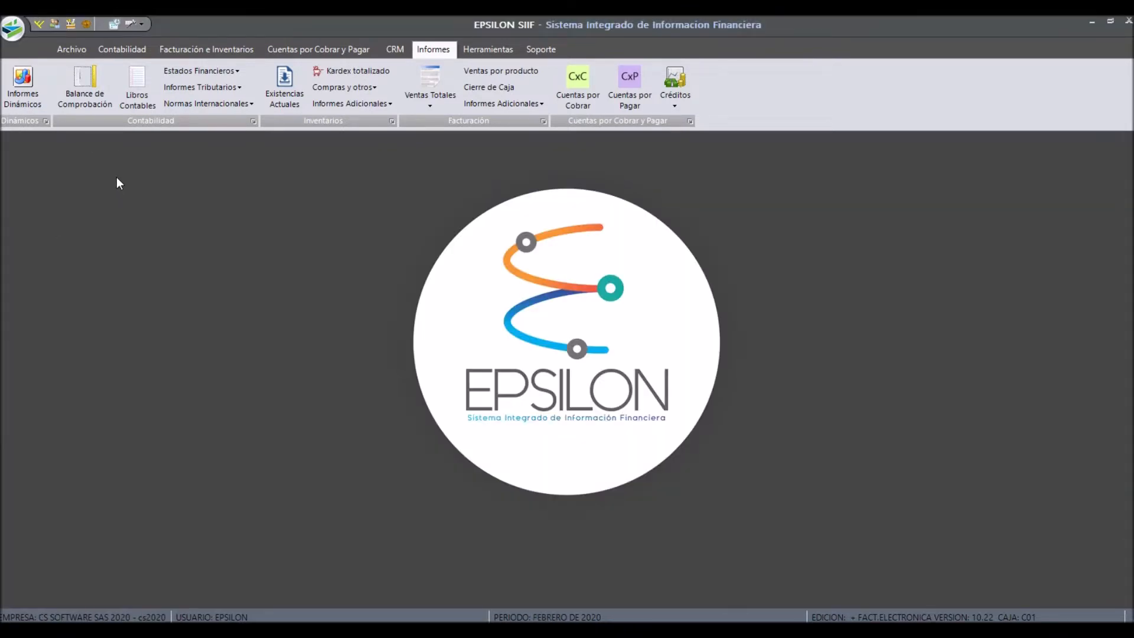
# Open the chart of accounts and find account code 5.
pyautogui.click(71, 50)
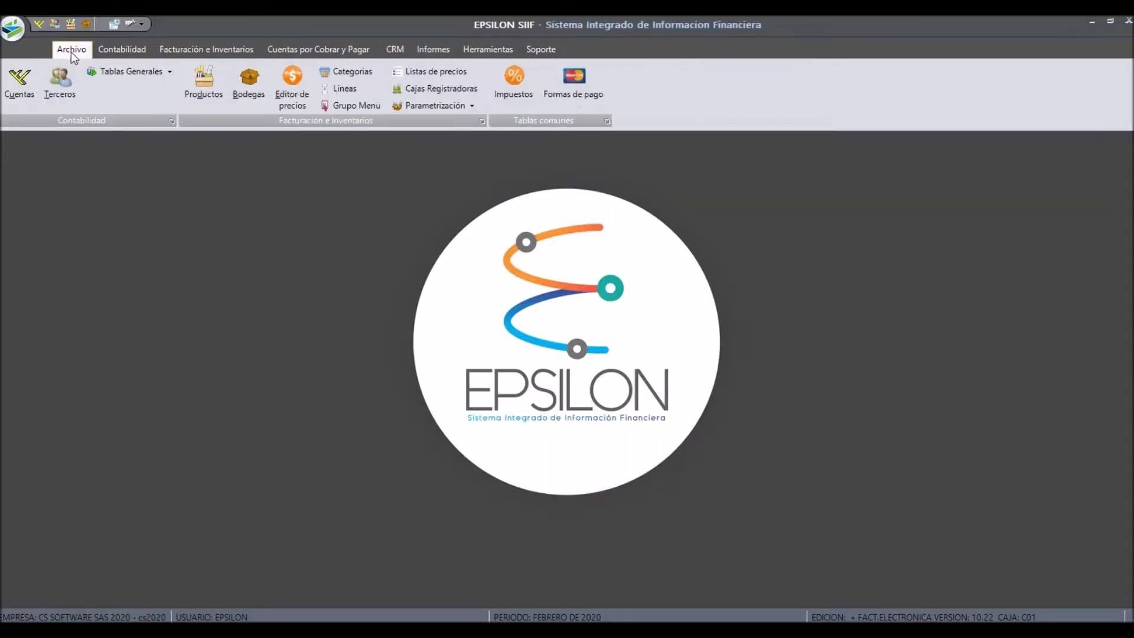
pyautogui.click(17, 89)
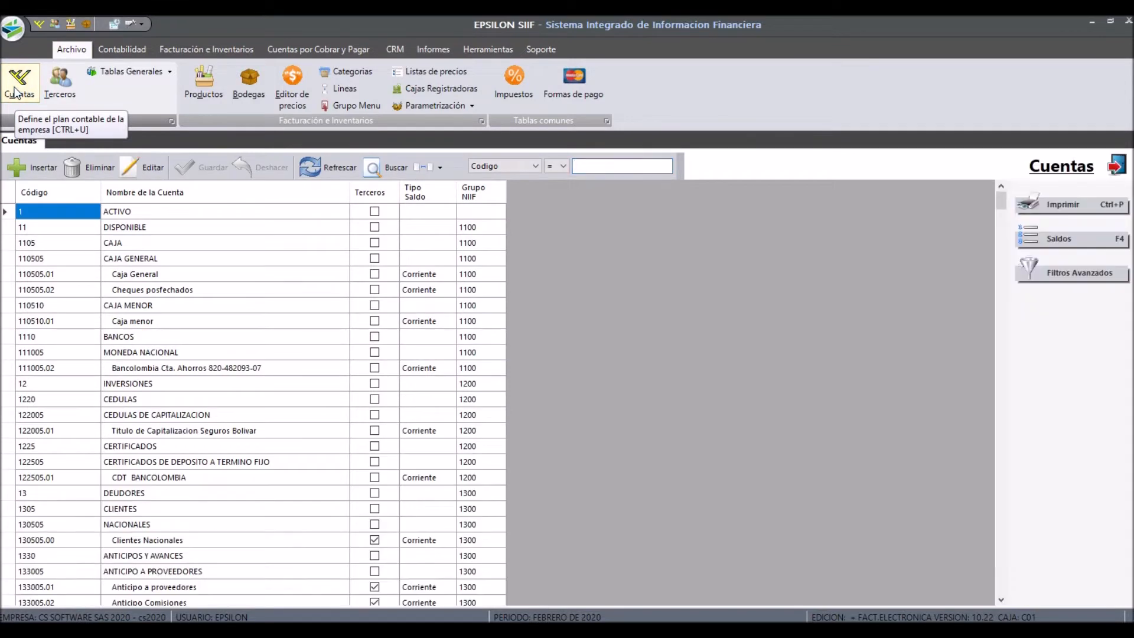
pyautogui.write('5')
pyautogui.press('Return')
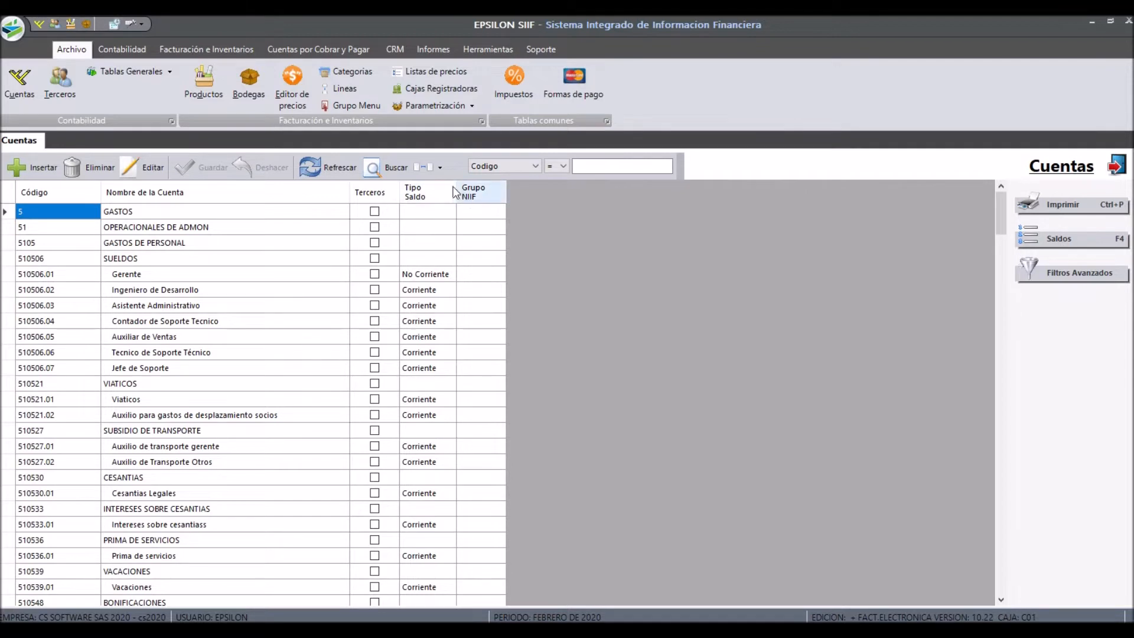
# Show the Concepto Exogena column in the accounts list and hide the Grupo Niif column.
pyautogui.click(436, 168)
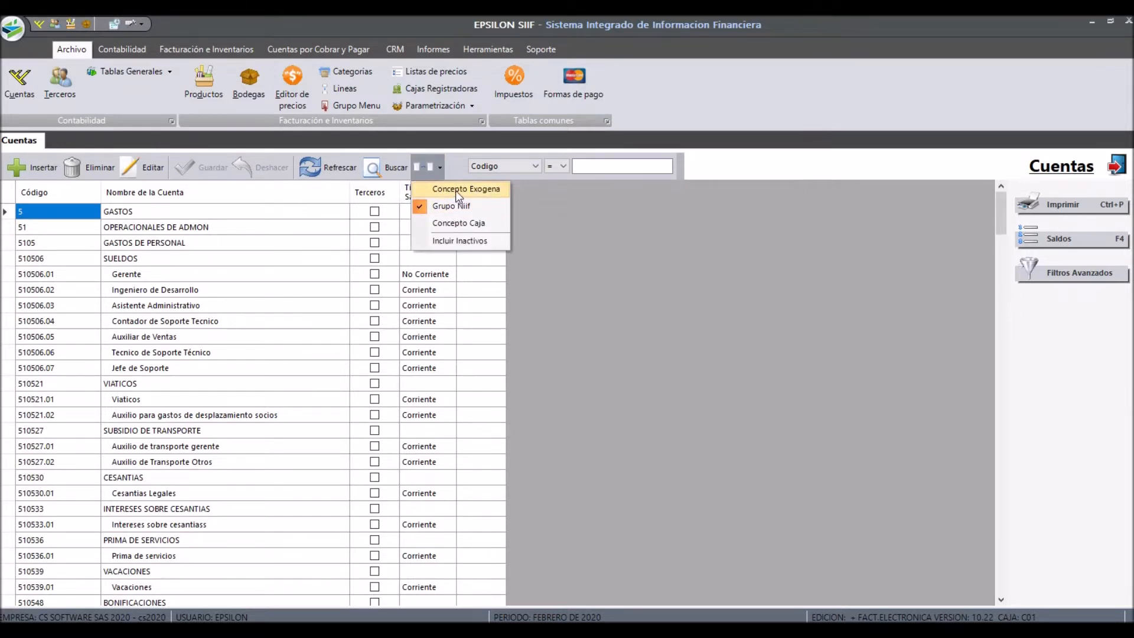
pyautogui.click(459, 189)
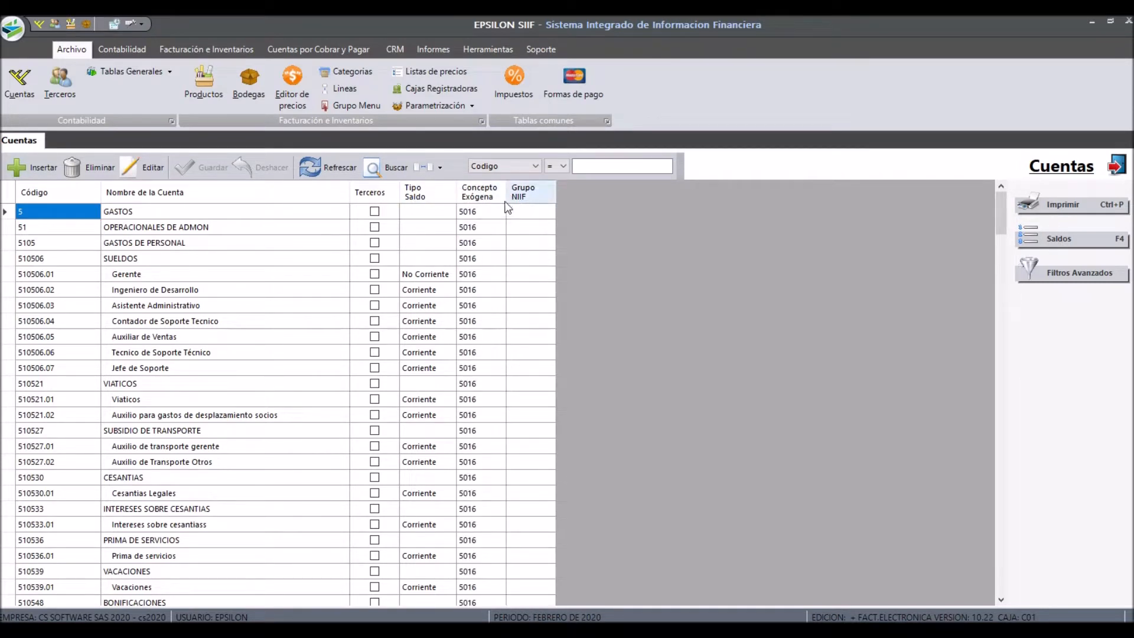
pyautogui.click(427, 167)
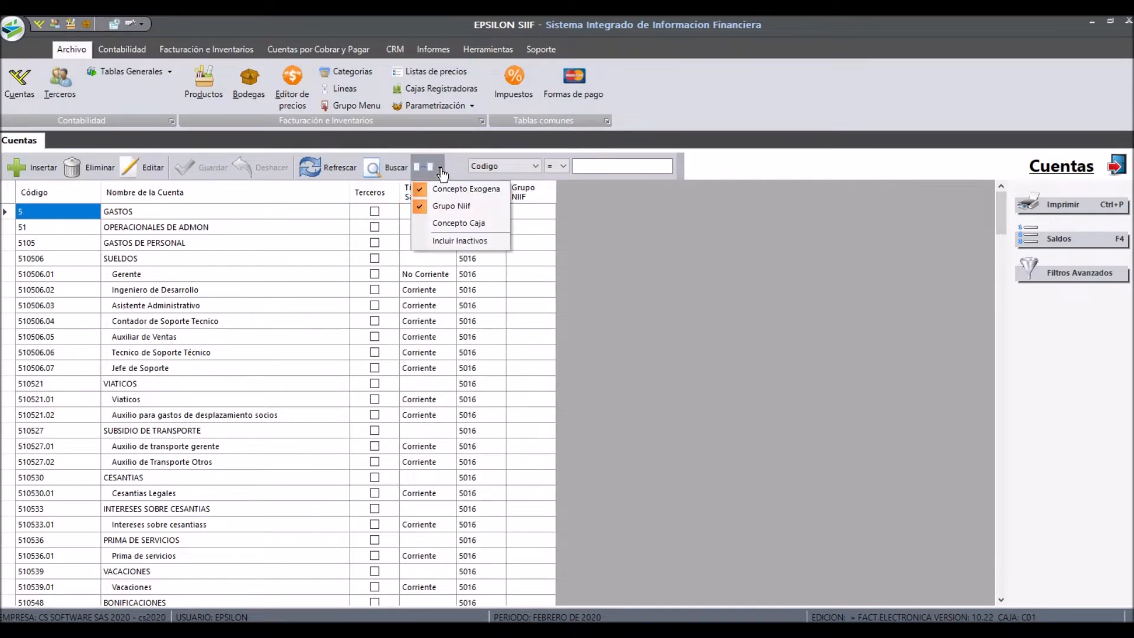
pyautogui.click(444, 207)
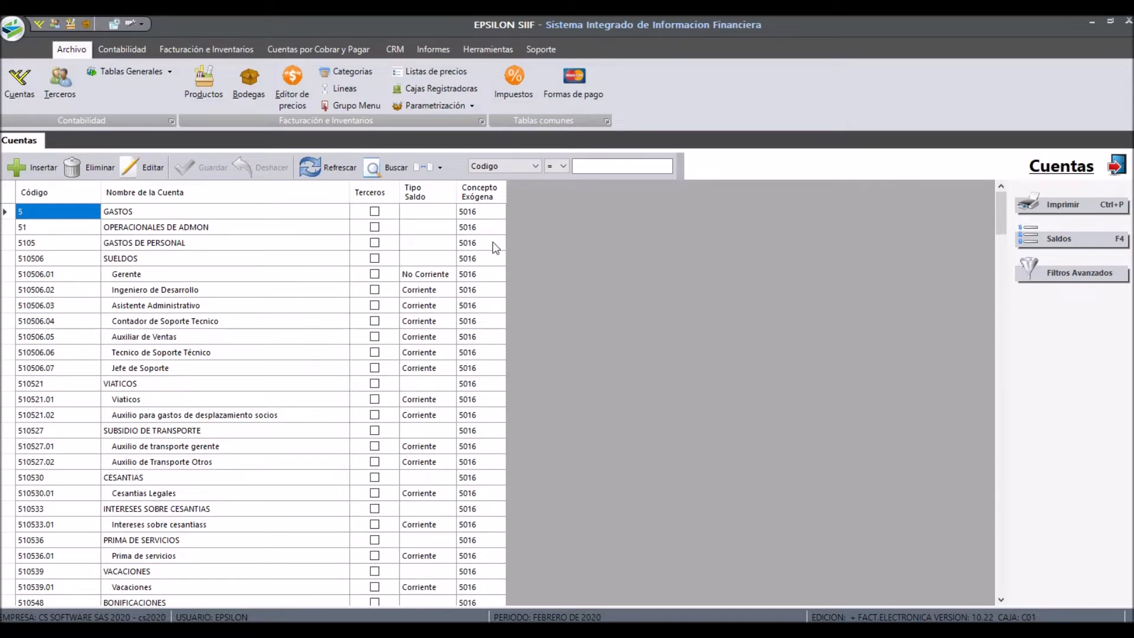
# Review the Concepto Exógena codes assigned throughout the class 5 expense accounts, ending back at account 5 GASTOS.
pyautogui.scroll(-1, 495, 248)
pyautogui.scroll(-15, 491, 264)
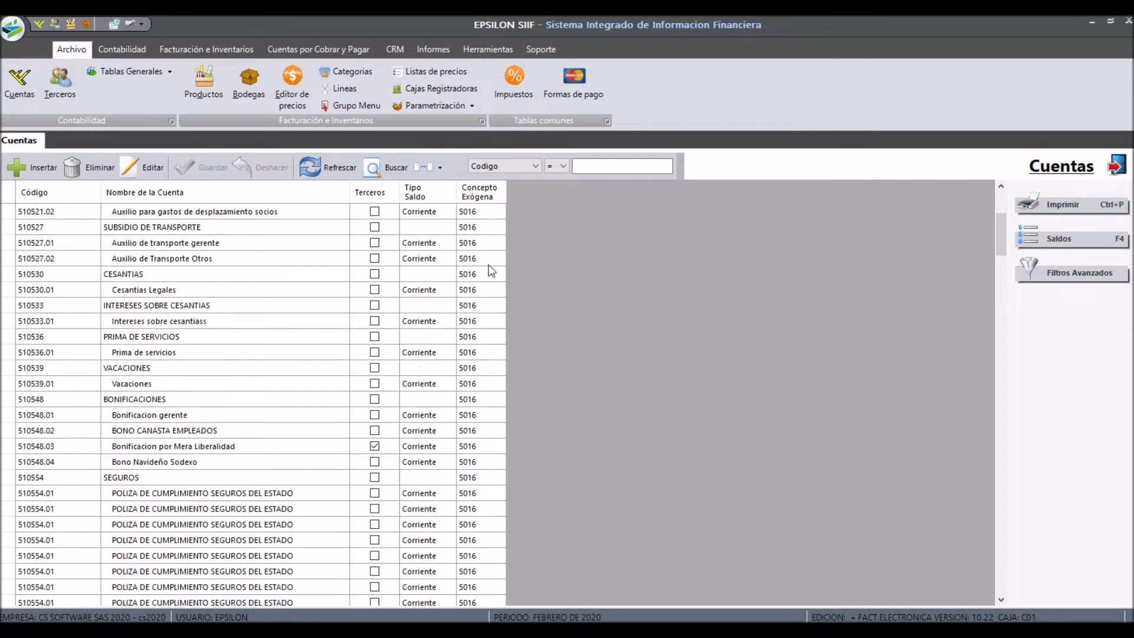
pyautogui.scroll(-20, 486, 282)
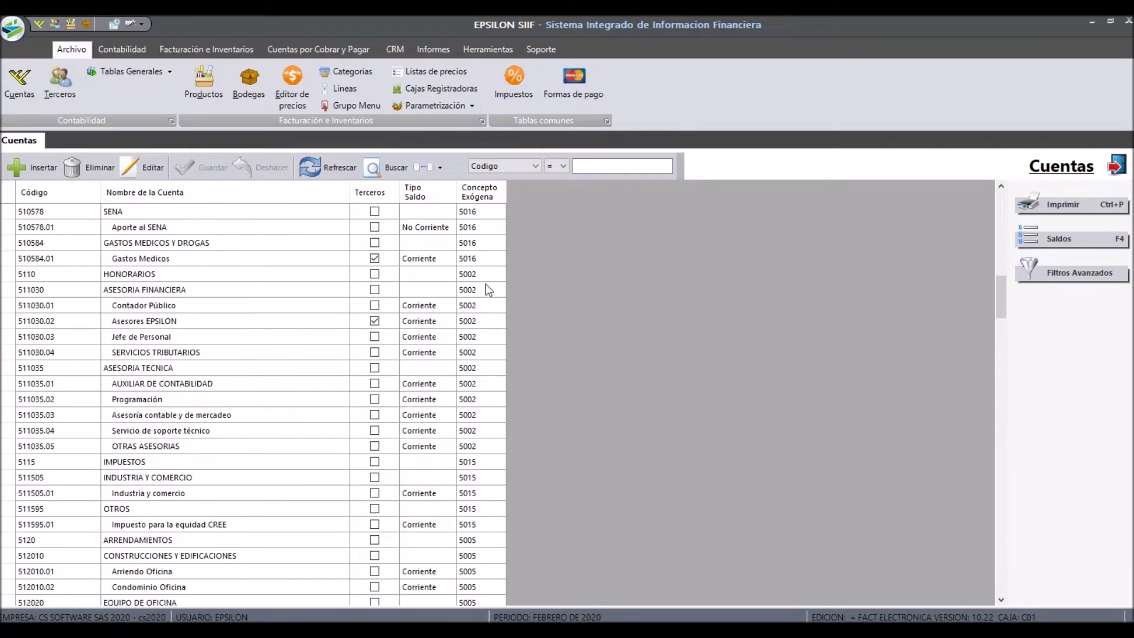
pyautogui.scroll(-20, 489, 290)
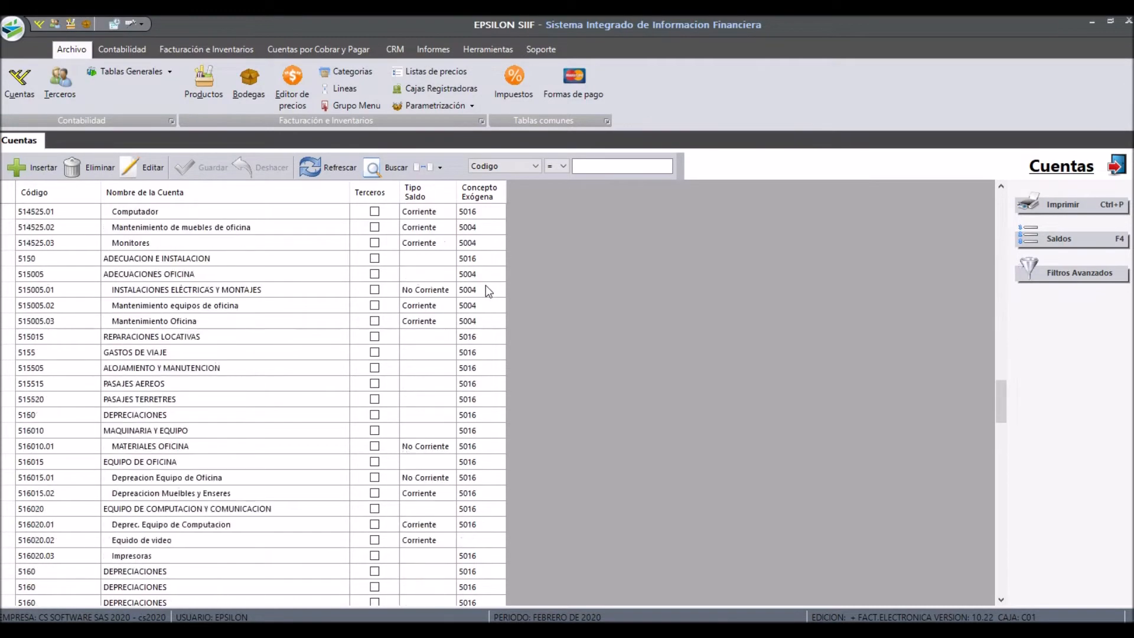
pyautogui.scroll(-20, 486, 286)
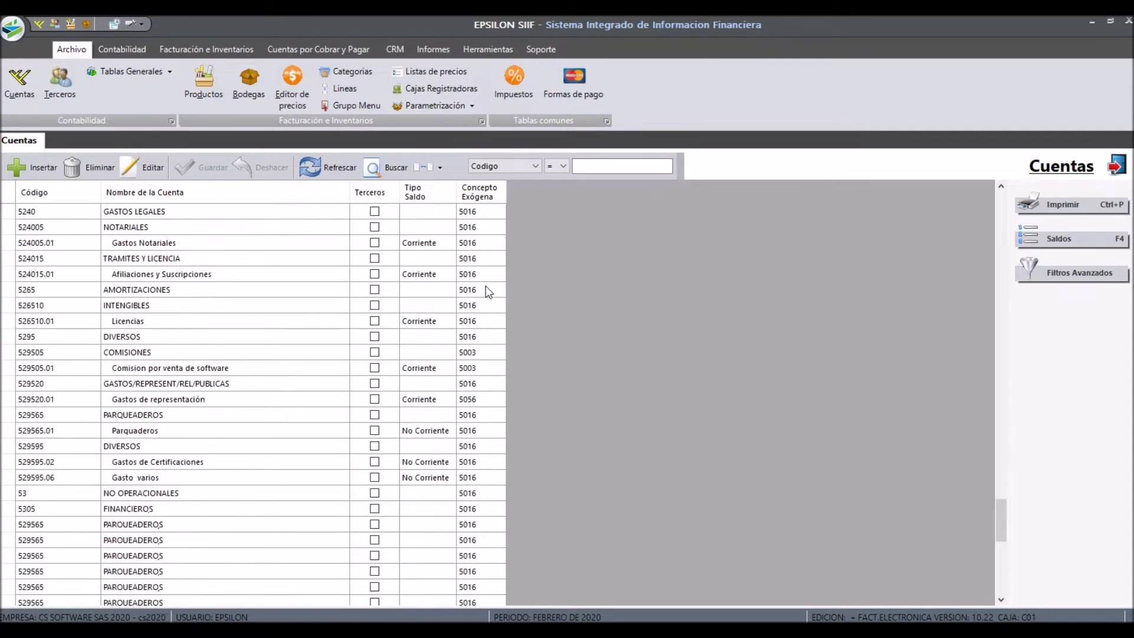
pyautogui.scroll(20, 483, 285)
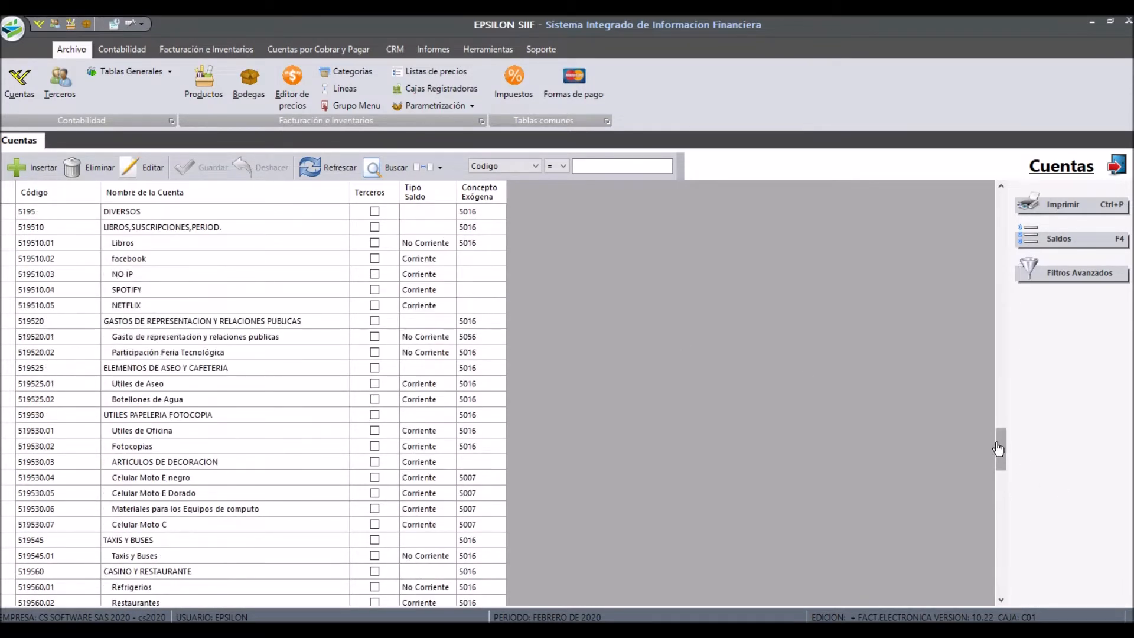
pyautogui.moveTo(1000, 449); pyautogui.dragTo(979, 180)
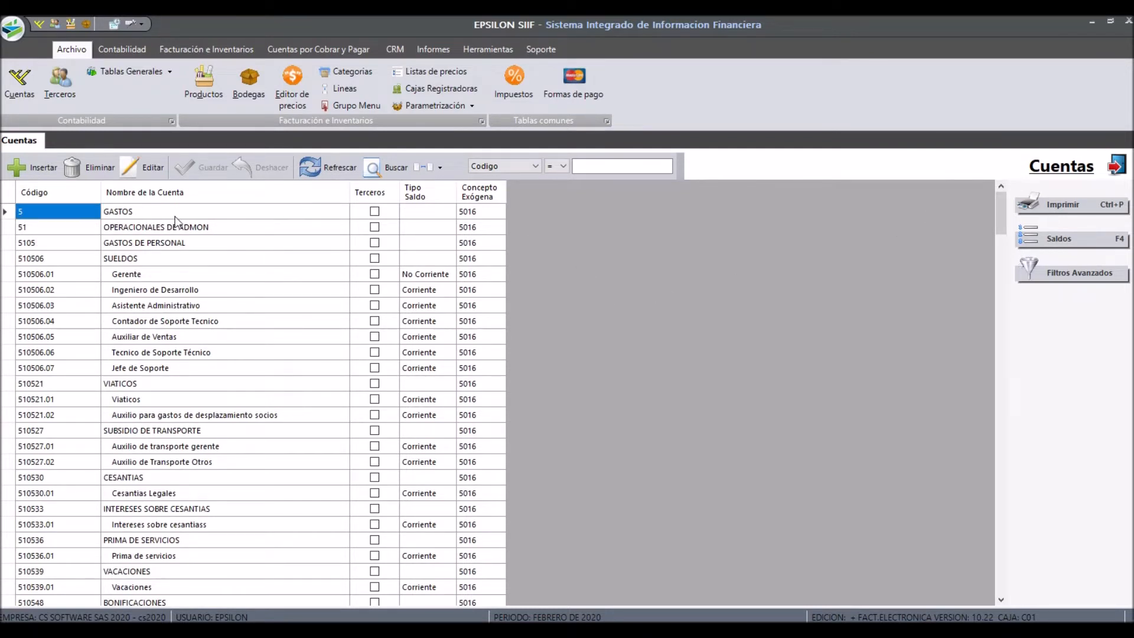
# Clear the Concepto Exógena of account 5 GASTOS, save it and apply the change to all its subaccounts and auxiliary accounts.
pyautogui.click(479, 217)
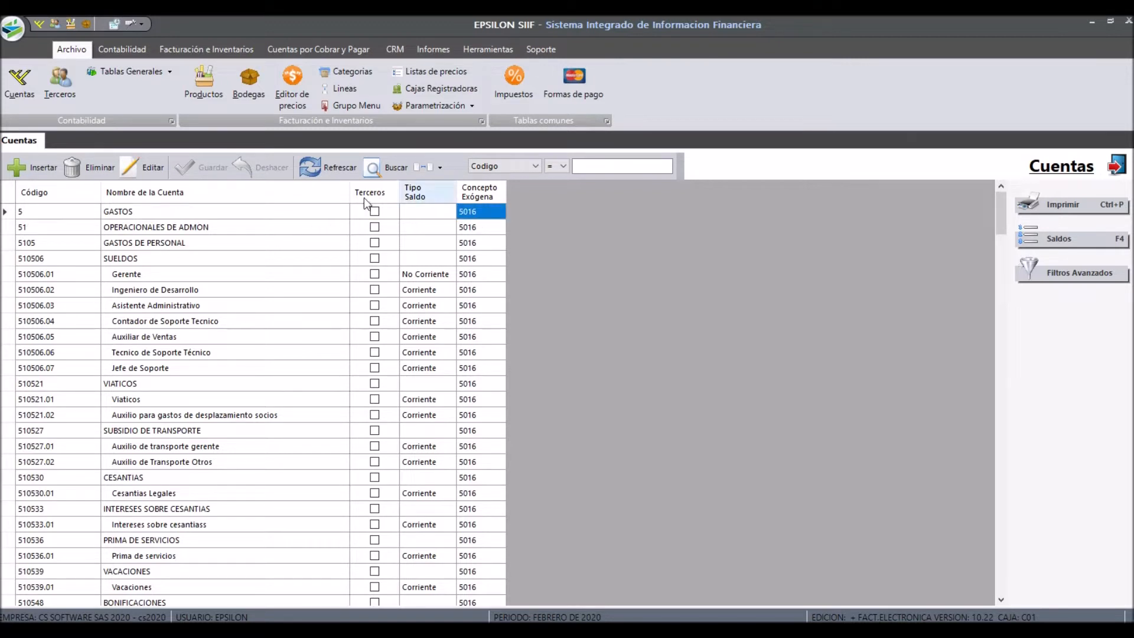
pyautogui.click(155, 172)
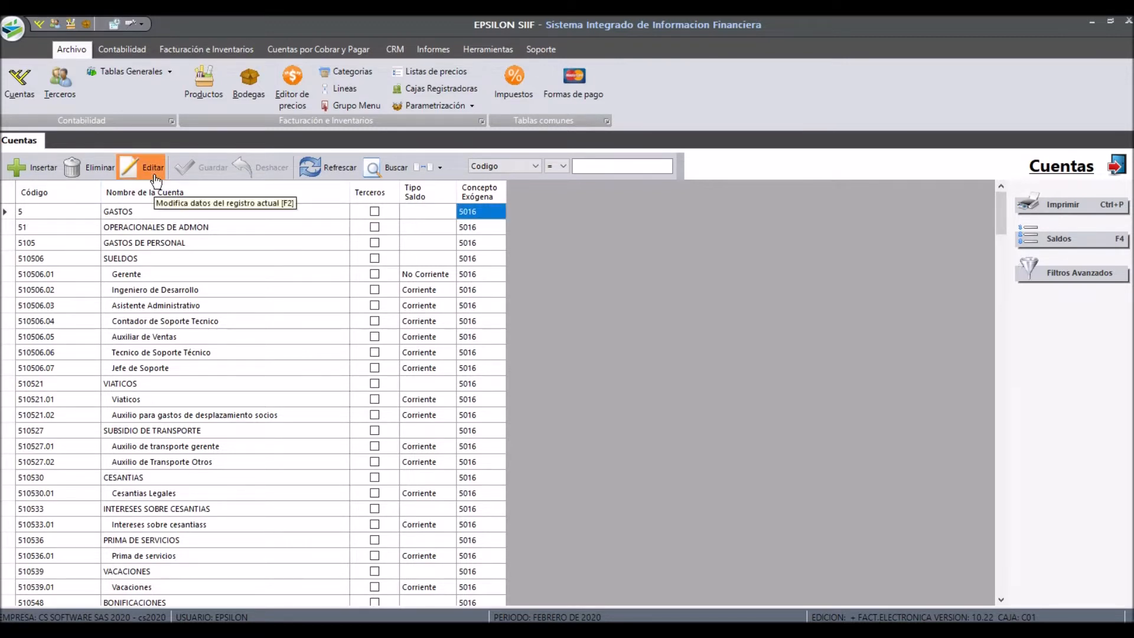
pyautogui.moveTo(166, 284); pyautogui.dragTo(102, 285)
pyautogui.press('BackSpace')
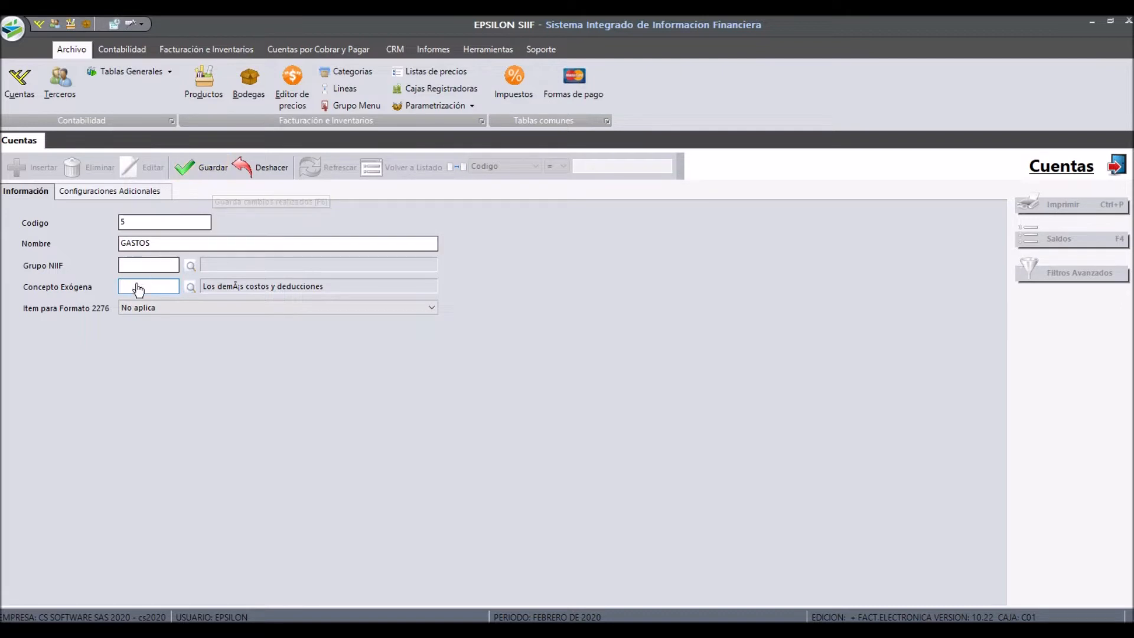
pyautogui.click(189, 178)
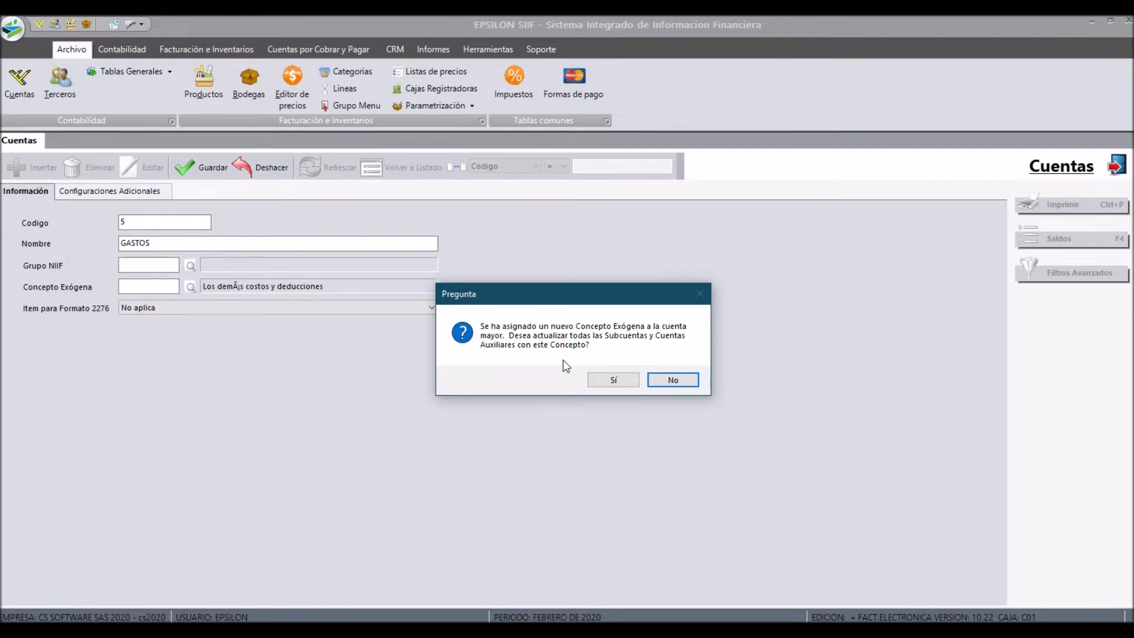
pyautogui.click(602, 381)
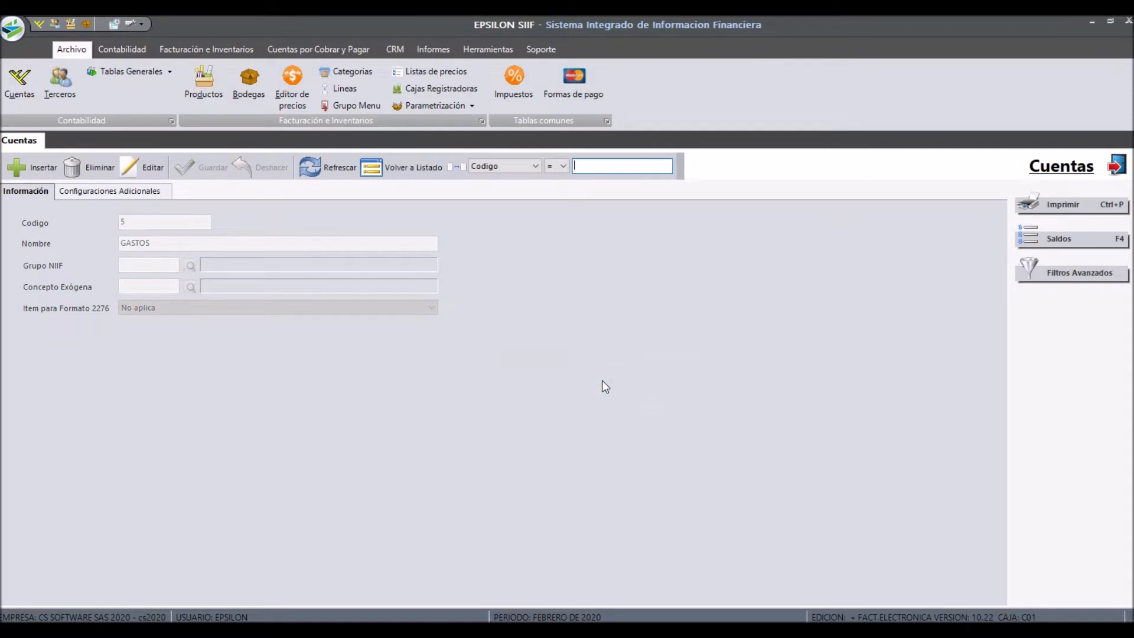
# Check the Concepto Exógena column across the expense subaccounts after clearing the parent account's concept.
pyautogui.scroll(-10, 540, 390)
pyautogui.scroll(-20, 538, 394)
pyautogui.scroll(-20, 526, 410)
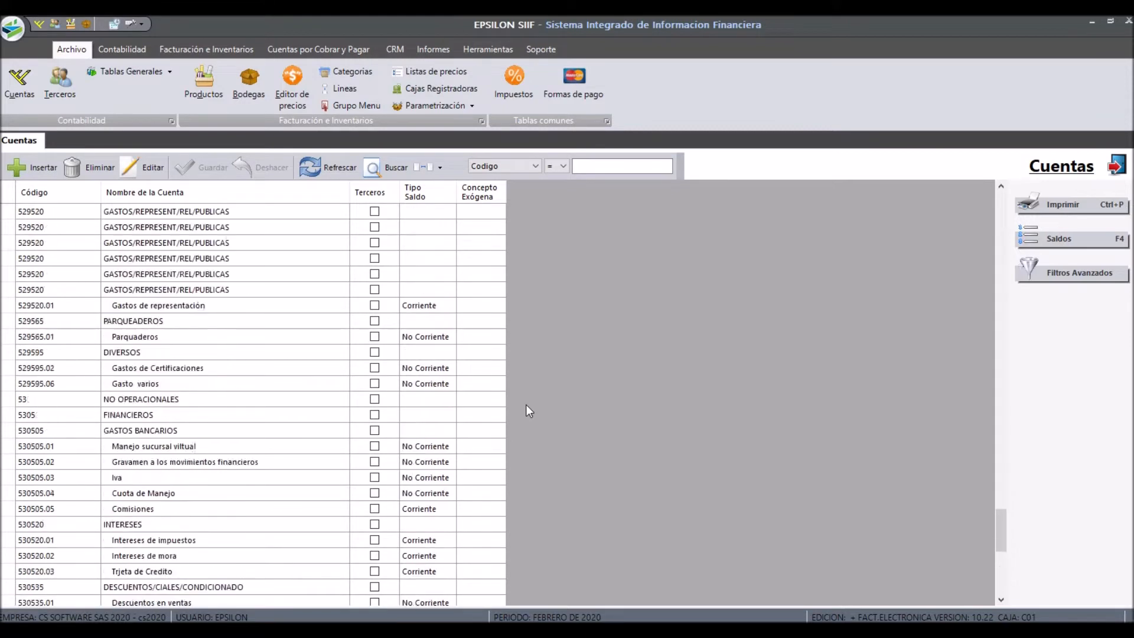
pyautogui.scroll(20, 525, 405)
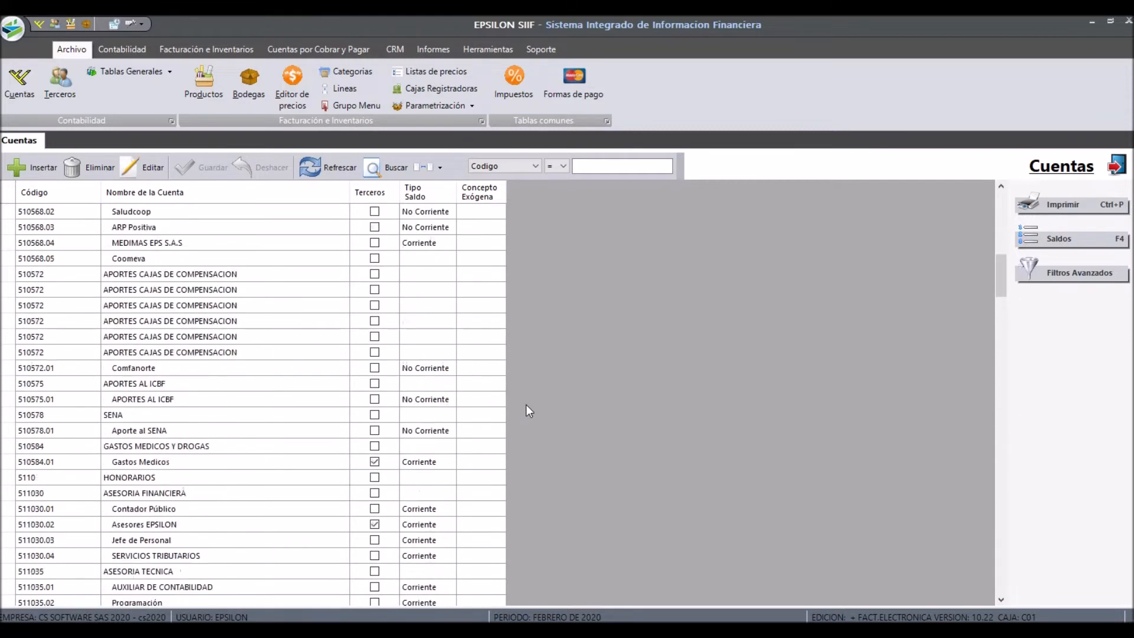
pyautogui.scroll(10, 526, 405)
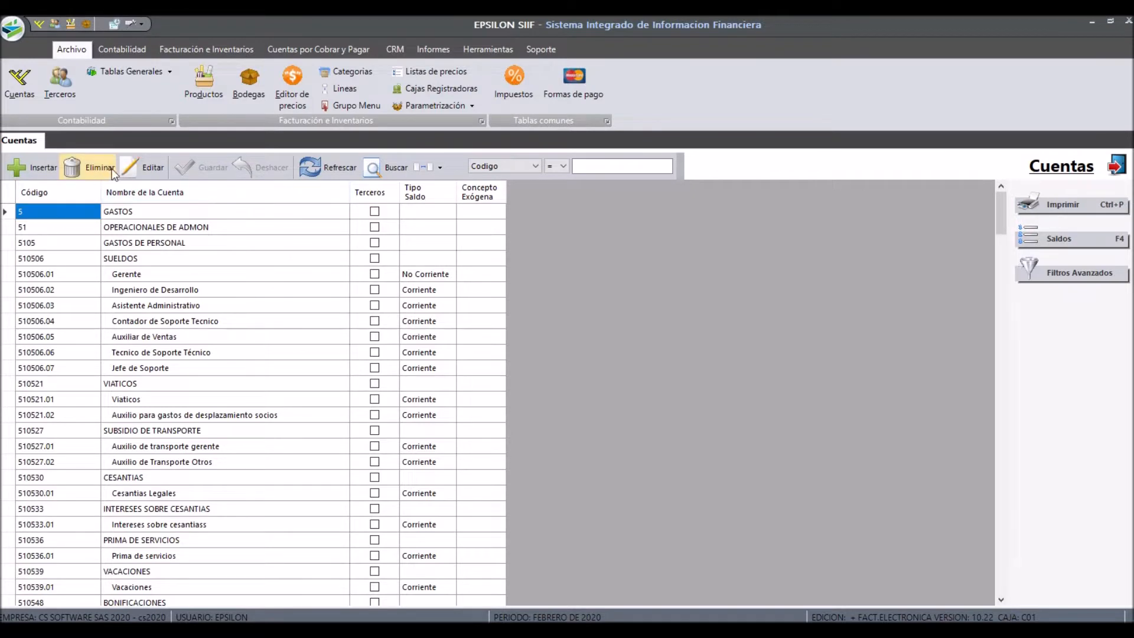
# Open account 5 GASTOS for editing and browse the list of available exógena concepts for its Concepto Exógena.
pyautogui.click(140, 167)
pyautogui.doubleClick(144, 287)
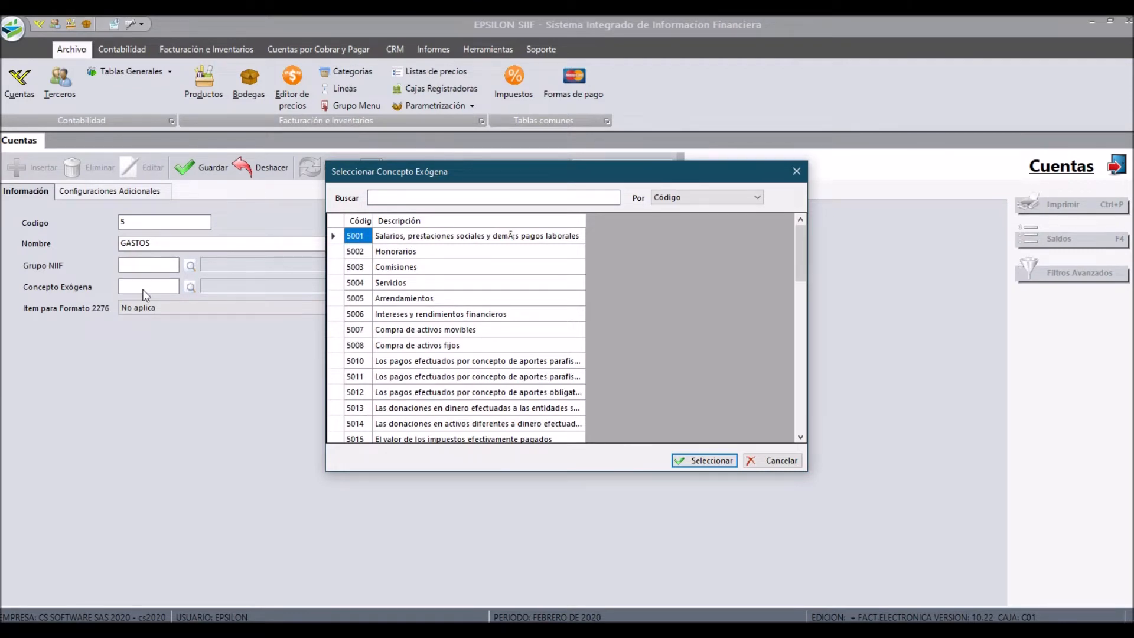
pyautogui.press('Down')
pyautogui.press('Down')
pyautogui.press('Down')
pyautogui.press('Down')
pyautogui.press('Down')
pyautogui.press('Down')
pyautogui.press('Down')
pyautogui.press('Down')
pyautogui.press('Down')
pyautogui.press('Down')
pyautogui.press('Down')
pyautogui.press('Down')
pyautogui.press('Down')
pyautogui.press('Down')
pyautogui.press('Down')
pyautogui.press('Down')
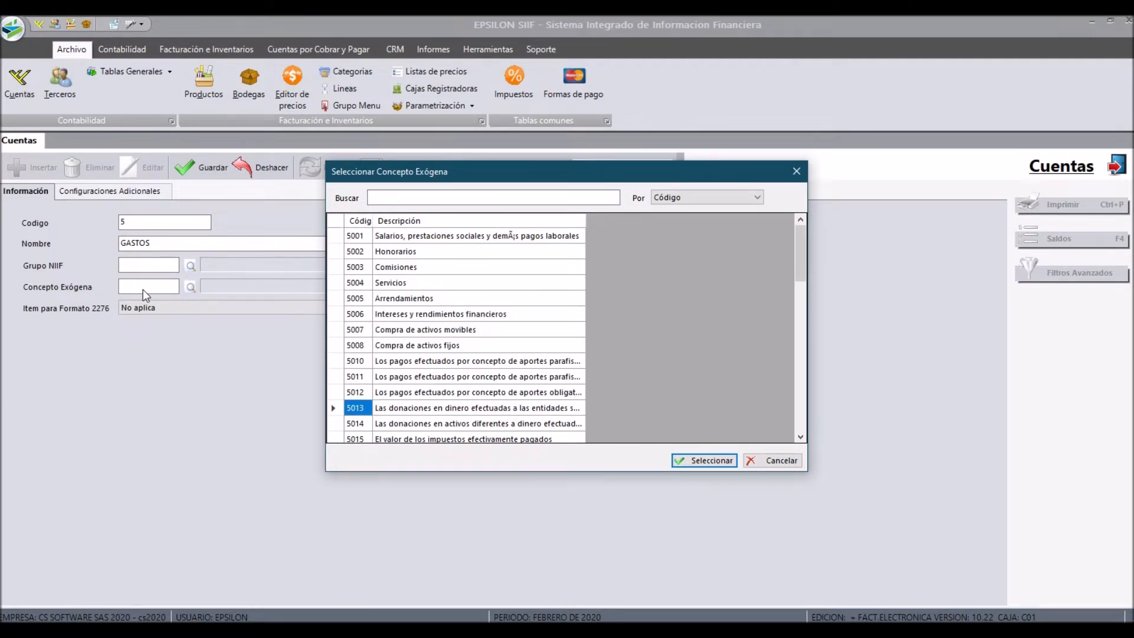
pyautogui.press('Up')
pyautogui.press('Up')
pyautogui.press('Up')
pyautogui.press('Up')
pyautogui.press('Up')
pyautogui.press('Up')
pyautogui.press('Up')
pyautogui.press('Up')
pyautogui.press('Up')
pyautogui.press('Up')
pyautogui.press('Up')
pyautogui.press('Up')
pyautogui.press('Up')
pyautogui.press('Up')
pyautogui.press('Up')
pyautogui.press('Up')
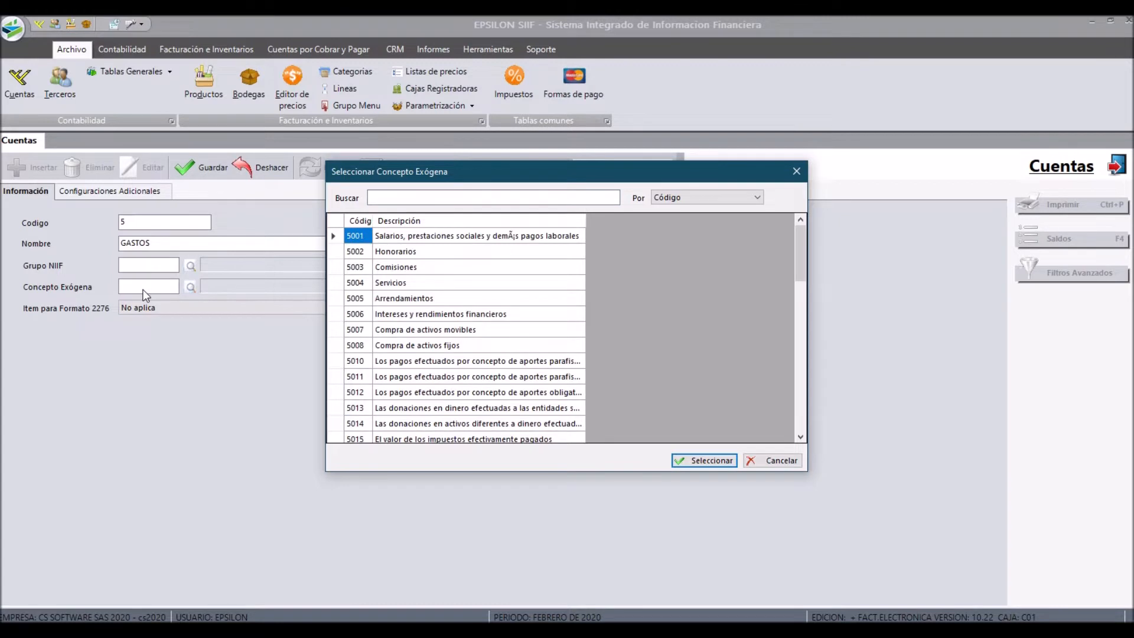
pyautogui.press('Down')
pyautogui.press('Down')
pyautogui.press('Down')
pyautogui.press('Down')
pyautogui.press('Down')
pyautogui.press('Down')
pyautogui.press('Down')
pyautogui.press('Down')
pyautogui.press('Down')
pyautogui.press('Down')
pyautogui.press('Down')
pyautogui.press('Down')
pyautogui.press('Down')
pyautogui.press('Down')
pyautogui.press('Down')
pyautogui.press('Down')
pyautogui.press('Down')
pyautogui.press('Down')
pyautogui.press('Down')
pyautogui.press('Down')
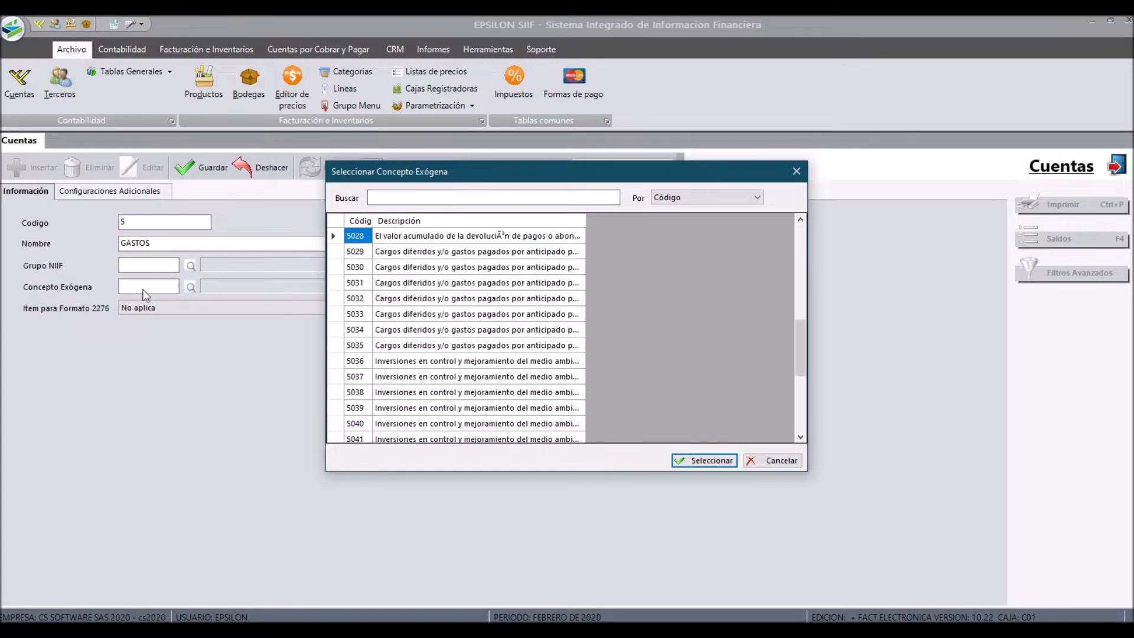
pyautogui.press('Up')
pyautogui.press('Up')
pyautogui.press('Up')
pyautogui.press('Up')
pyautogui.press('Up')
pyautogui.press('Up')
pyautogui.press('Up')
pyautogui.press('Up')
pyautogui.press('Up')
pyautogui.press('Up')
pyautogui.press('Up')
pyautogui.press('Up')
pyautogui.press('Up')
pyautogui.press('Up')
pyautogui.press('Up')
pyautogui.press('Up')
pyautogui.press('Up')
pyautogui.press('Up')
pyautogui.press('Up')
pyautogui.press('Up')
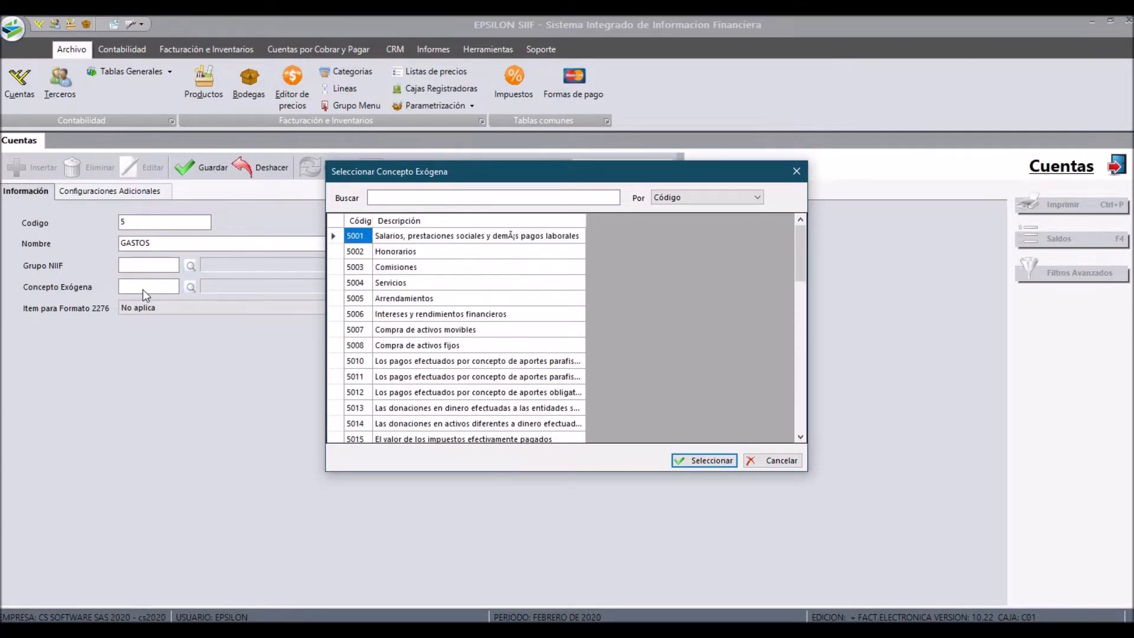
# Assign concept 5016, Los demás costos y deducciones, to account 5 GASTOS, save it and update all subaccounts and auxiliary accounts with it.
pyautogui.press('Down')
pyautogui.press('Down')
pyautogui.press('Down')
pyautogui.press('Down')
pyautogui.press('Down')
pyautogui.press('Down')
pyautogui.press('Down')
pyautogui.press('Down')
pyautogui.press('Down')
pyautogui.press('Down')
pyautogui.press('Down')
pyautogui.press('Down')
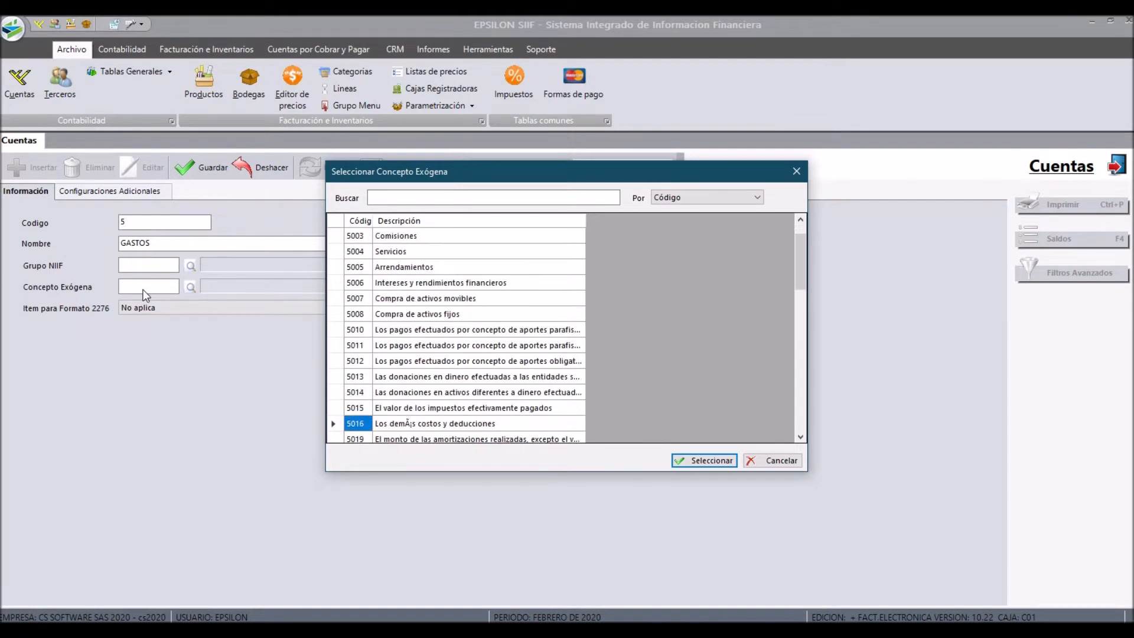
pyautogui.press('Return')
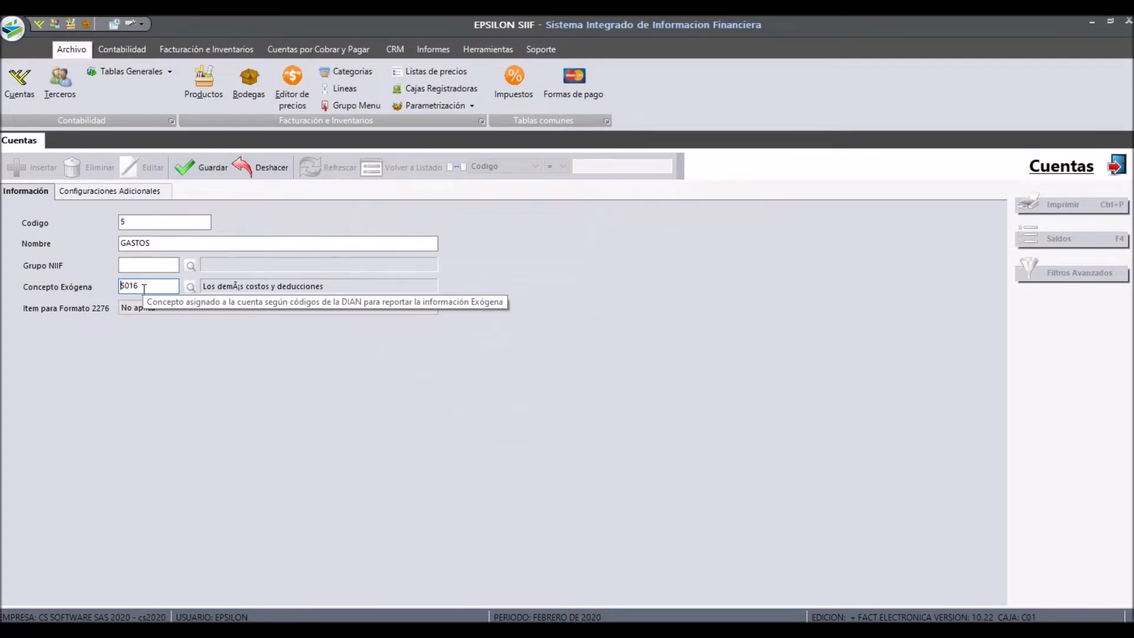
pyautogui.click(202, 171)
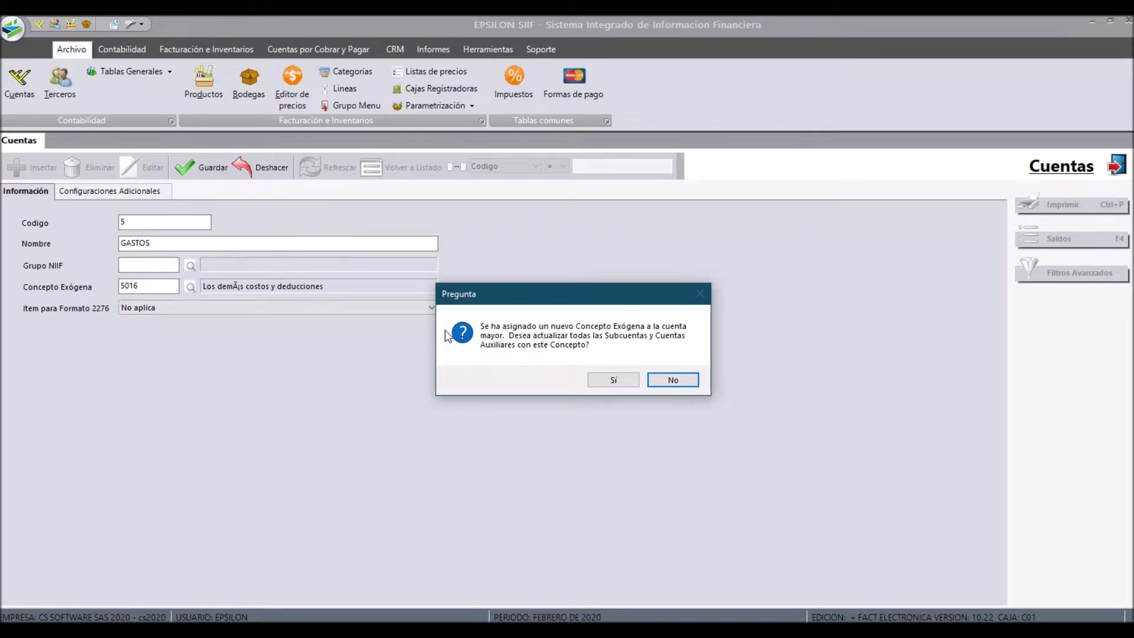
pyautogui.click(604, 378)
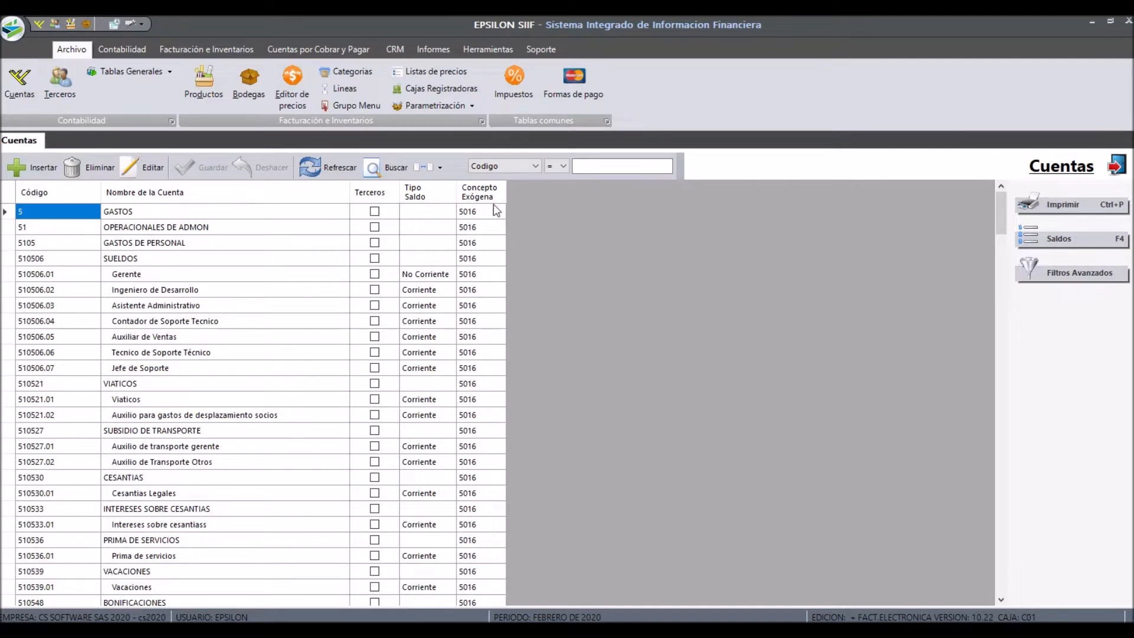
# Clear the Concepto Exógena of account 5105 GASTOS DE PERSONAL, save it and apply the change to all its subaccounts and auxiliary accounts.
pyautogui.scroll(-20, 494, 440)
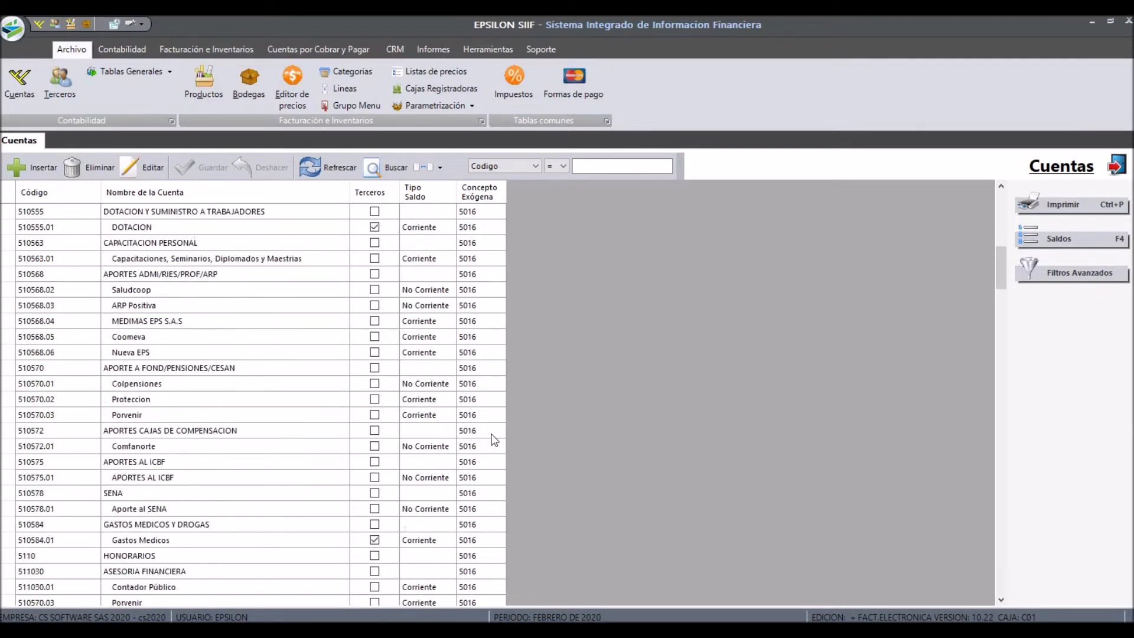
pyautogui.scroll(20, 491, 447)
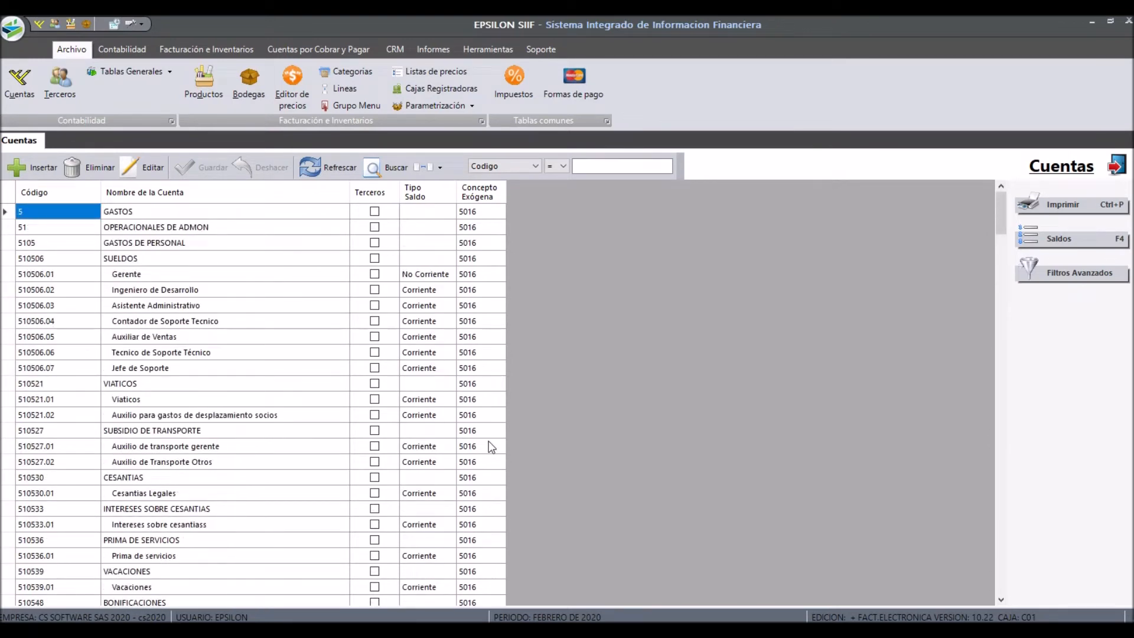
pyautogui.click(39, 243)
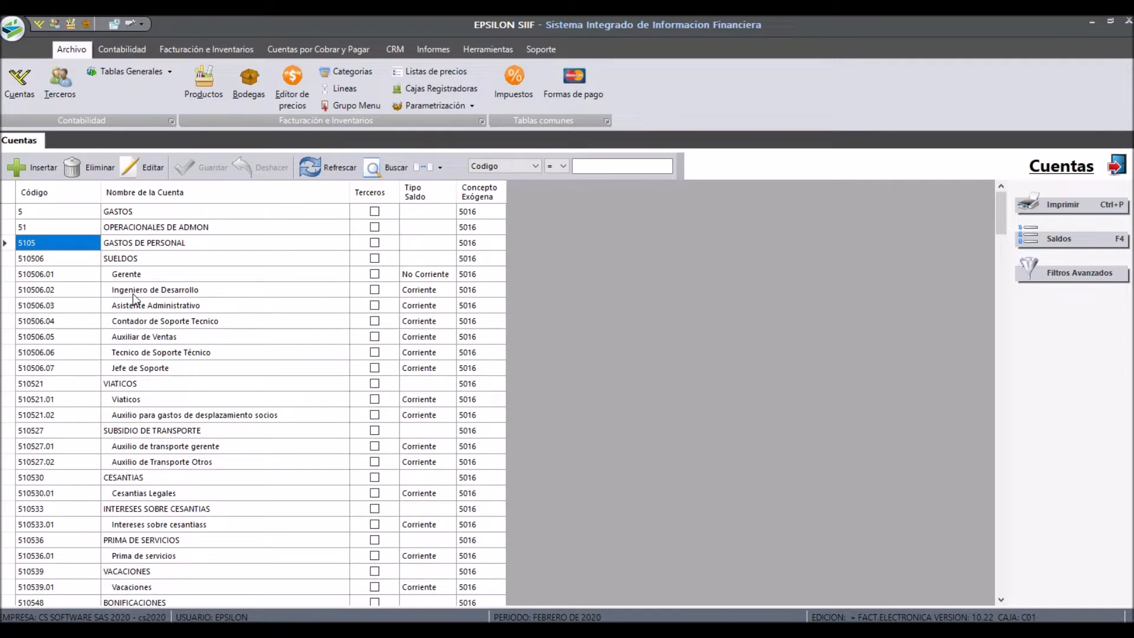
pyautogui.press('Return')
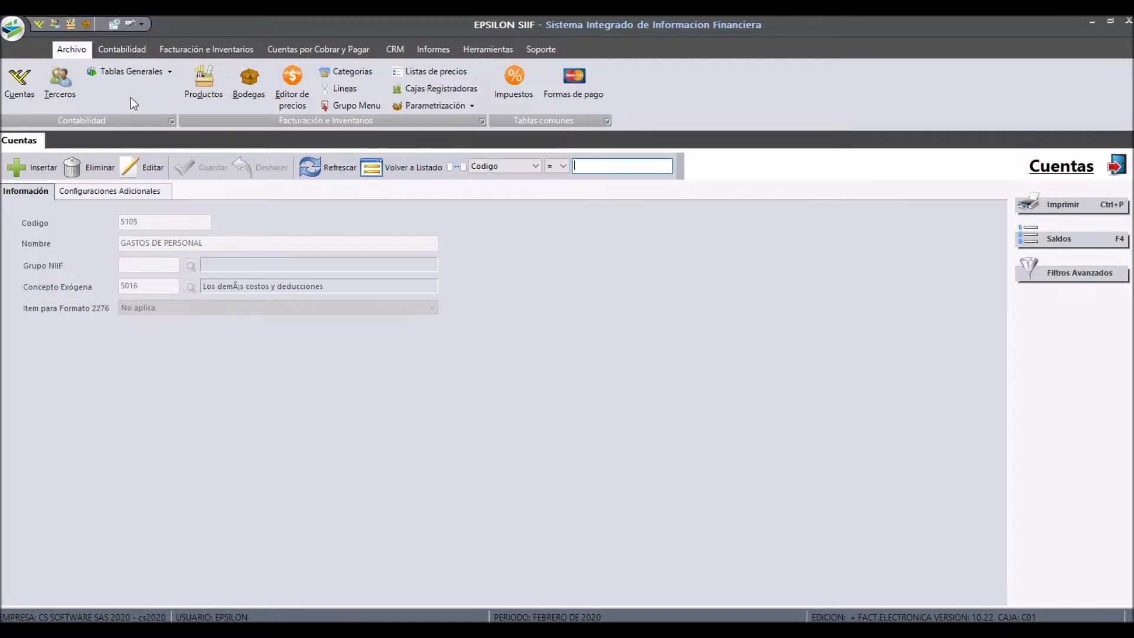
pyautogui.click(153, 167)
pyautogui.press('Tab')
pyautogui.press('Tab')
pyautogui.press('Tab')
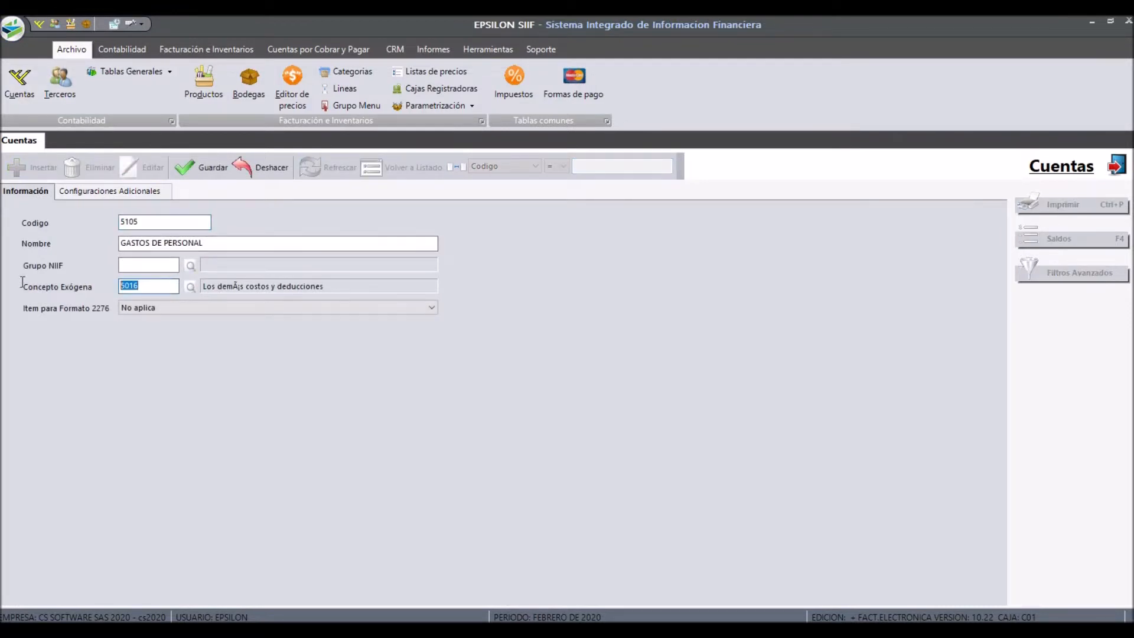
pyautogui.press('BackSpace')
pyautogui.click(195, 170)
pyautogui.click(613, 380)
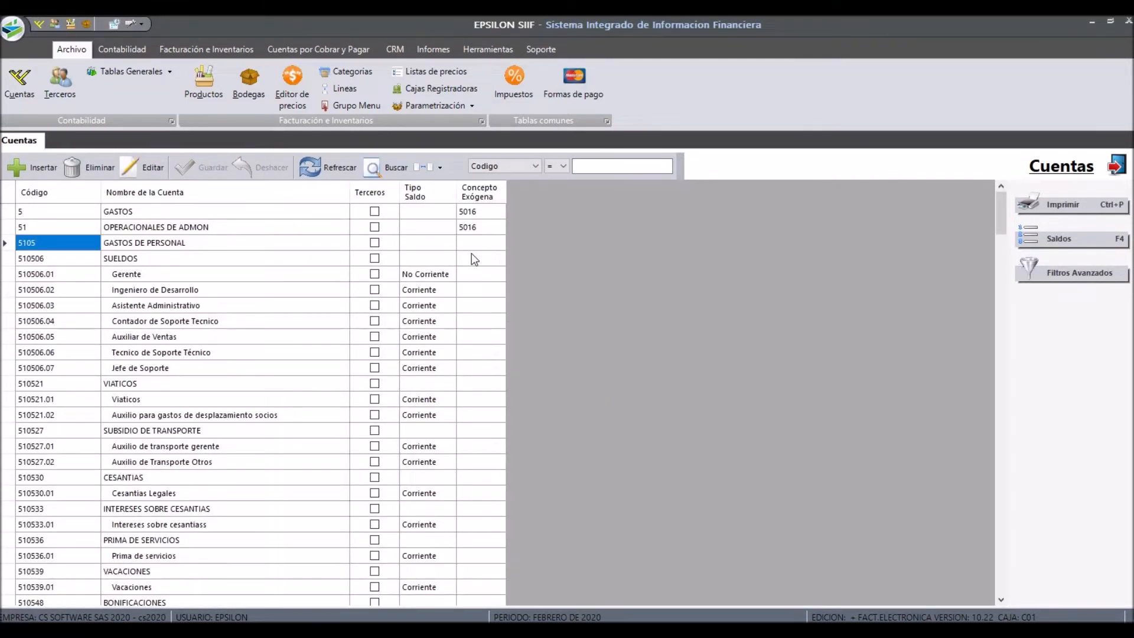
# Check the Concepto Exógena column from the 5105 GASTOS DE PERSONAL subaccounts through to the accounts that follow them.
pyautogui.press('Down')
pyautogui.press('Down')
pyautogui.press('Down')
pyautogui.press('Down')
pyautogui.press('Down')
pyautogui.press('Down')
pyautogui.press('Down')
pyautogui.press('Down')
pyautogui.press('Down')
pyautogui.press('Down')
pyautogui.press('Down')
pyautogui.press('Down')
pyautogui.press('Down')
pyautogui.press('Down')
pyautogui.press('Down')
pyautogui.press('Down')
pyautogui.press('Down')
pyautogui.press('Down')
pyautogui.press('Down')
pyautogui.press('Down')
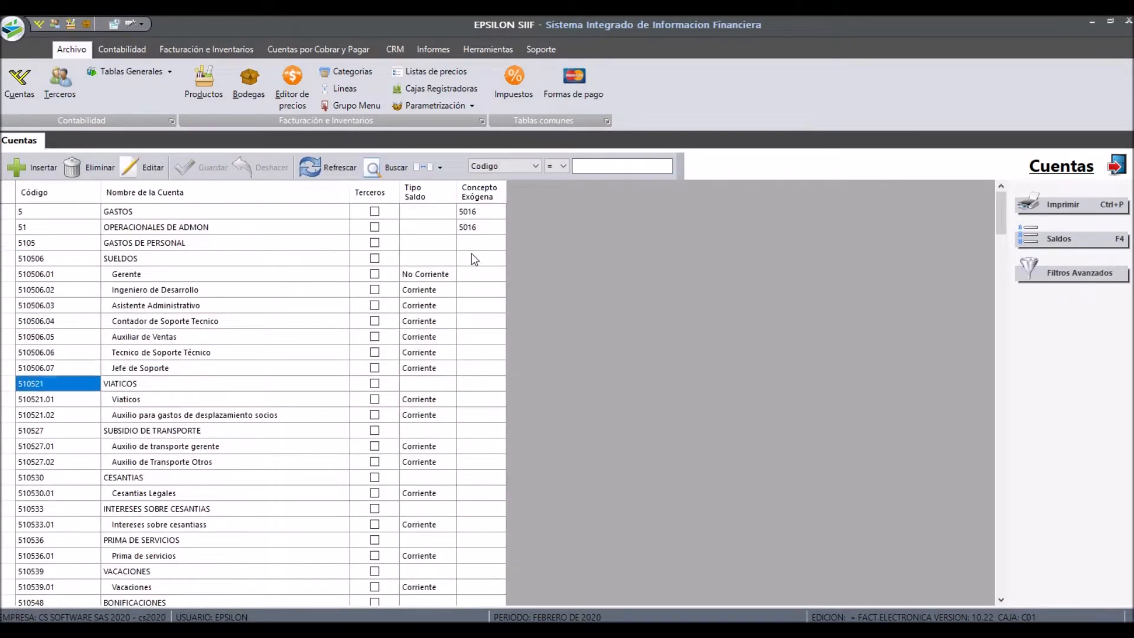
pyautogui.press('Down')
pyautogui.press('Down')
pyautogui.press('Down')
pyautogui.press('Down')
pyautogui.press('Down')
pyautogui.press('Down')
pyautogui.press('Down')
pyautogui.press('Down')
pyautogui.press('Down')
pyautogui.press('Down')
pyautogui.press('Down')
pyautogui.press('Down')
pyautogui.press('Down')
pyautogui.press('Down')
pyautogui.press('Down')
pyautogui.press('Down')
pyautogui.press('Down')
pyautogui.press('Down')
pyautogui.press('Down')
pyautogui.press('Down')
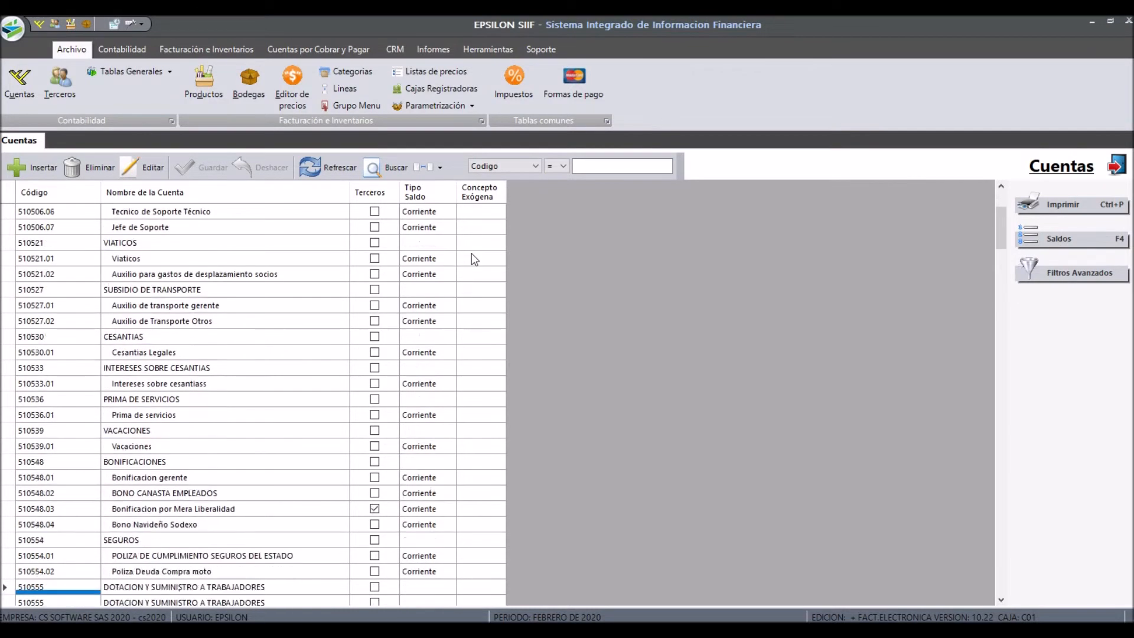
pyautogui.press('Down')
pyautogui.press('Down')
pyautogui.press('Down')
pyautogui.press('Down')
pyautogui.press('Down')
pyautogui.press('Down')
pyautogui.press('Down')
pyautogui.press('Down')
pyautogui.press('Down')
pyautogui.press('Down')
pyautogui.press('Down')
pyautogui.press('Down')
pyautogui.press('Down')
pyautogui.press('Down')
pyautogui.press('Down')
pyautogui.press('Down')
pyautogui.press('Down')
pyautogui.press('Down')
pyautogui.press('Down')
pyautogui.press('Down')
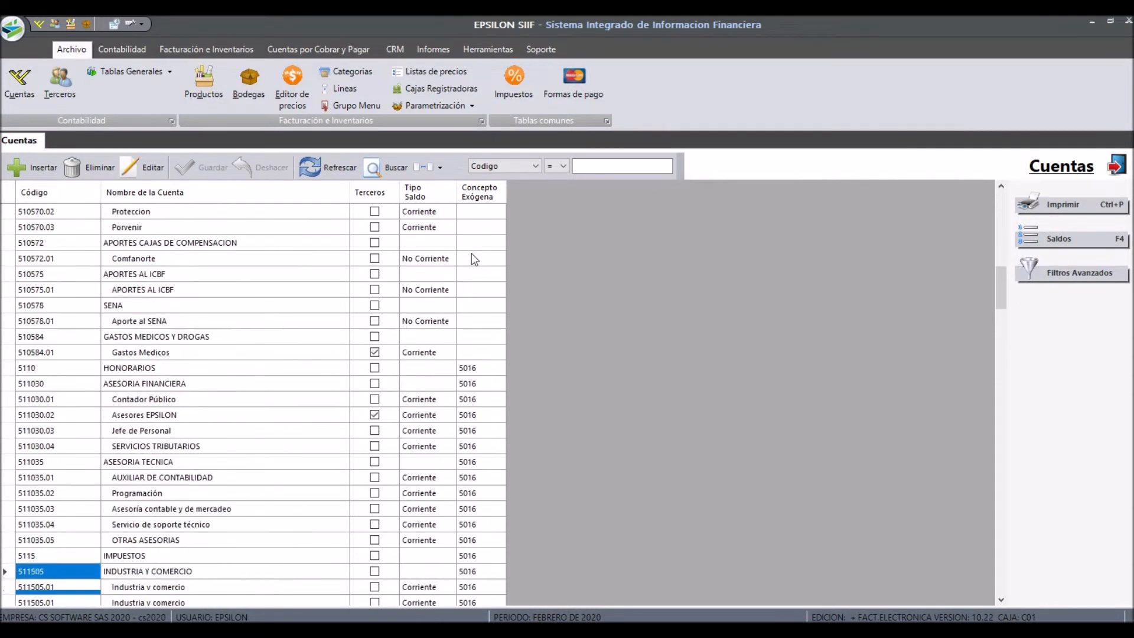
pyautogui.press('Up')
pyautogui.press('Up')
pyautogui.press('Up')
pyautogui.press('Up')
pyautogui.press('Up')
pyautogui.press('Up')
pyautogui.press('Up')
pyautogui.press('Up')
pyautogui.press('Up')
pyautogui.press('Up')
pyautogui.press('Up')
pyautogui.press('Up')
pyautogui.press('Up')
pyautogui.press('Up')
pyautogui.press('Up')
pyautogui.press('Up')
pyautogui.press('Up')
pyautogui.press('Up')
pyautogui.press('Up')
pyautogui.press('Up')
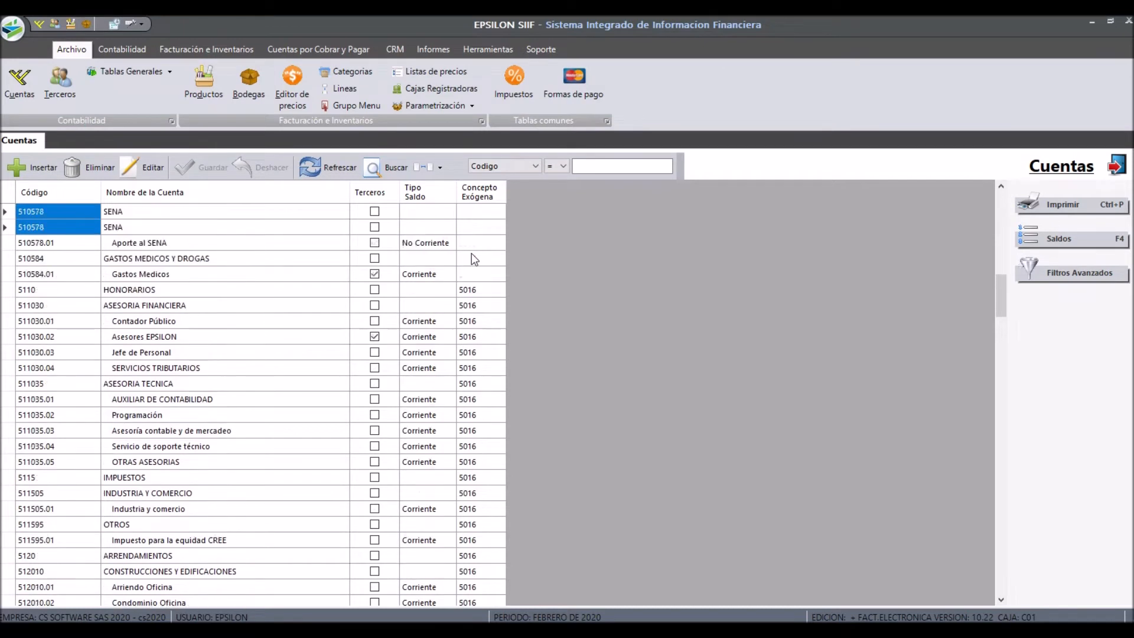
# Assign concept 5002, Honorarios, to account 5110 HONORARIOS, save it and update all its subaccounts and auxiliary accounts with it.
pyautogui.press('Down')
pyautogui.press('Down')
pyautogui.press('Down')
pyautogui.press('Down')
pyautogui.press('Down')
pyautogui.press('Down')
pyautogui.press('Down')
pyautogui.press('Down')
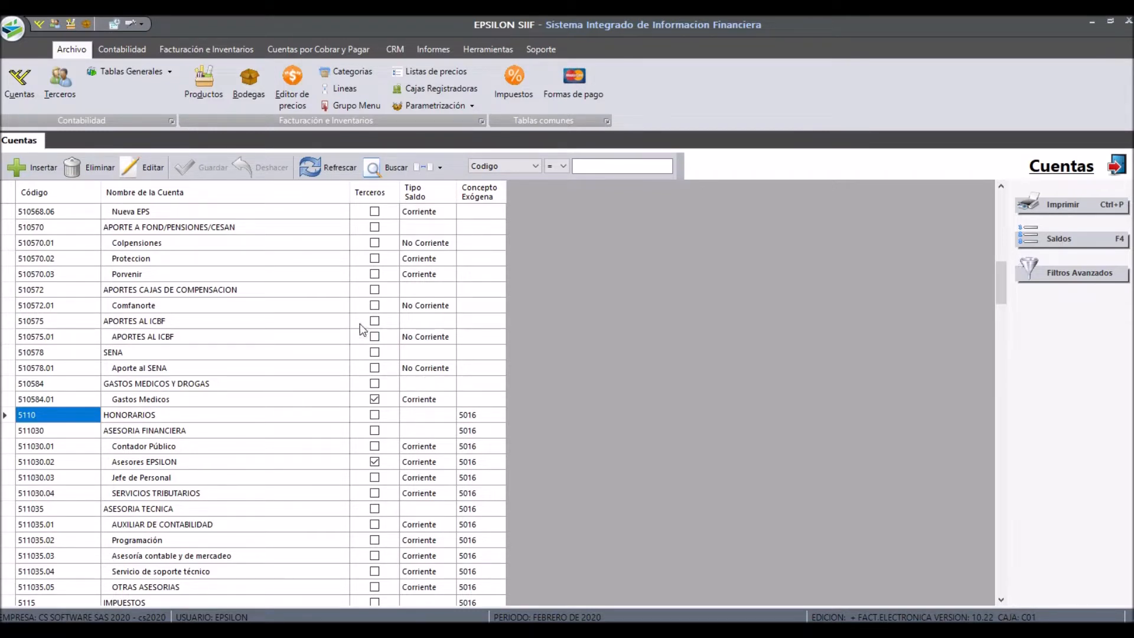
pyautogui.click(151, 171)
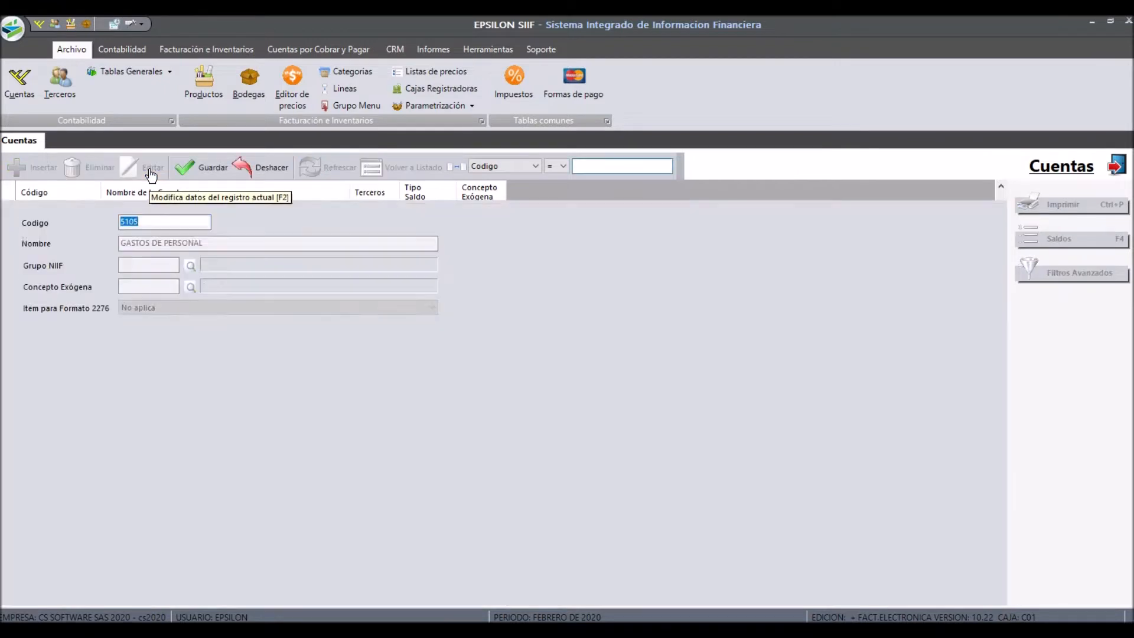
pyautogui.click(158, 287)
pyautogui.doubleClick(157, 287)
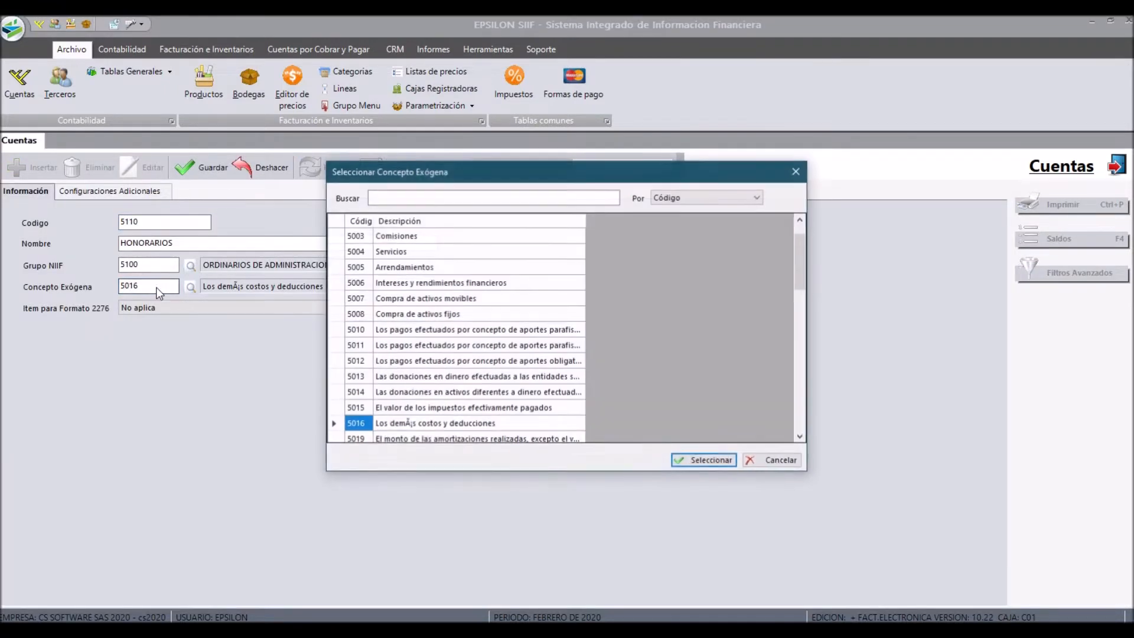
pyautogui.scroll(2, 372, 298)
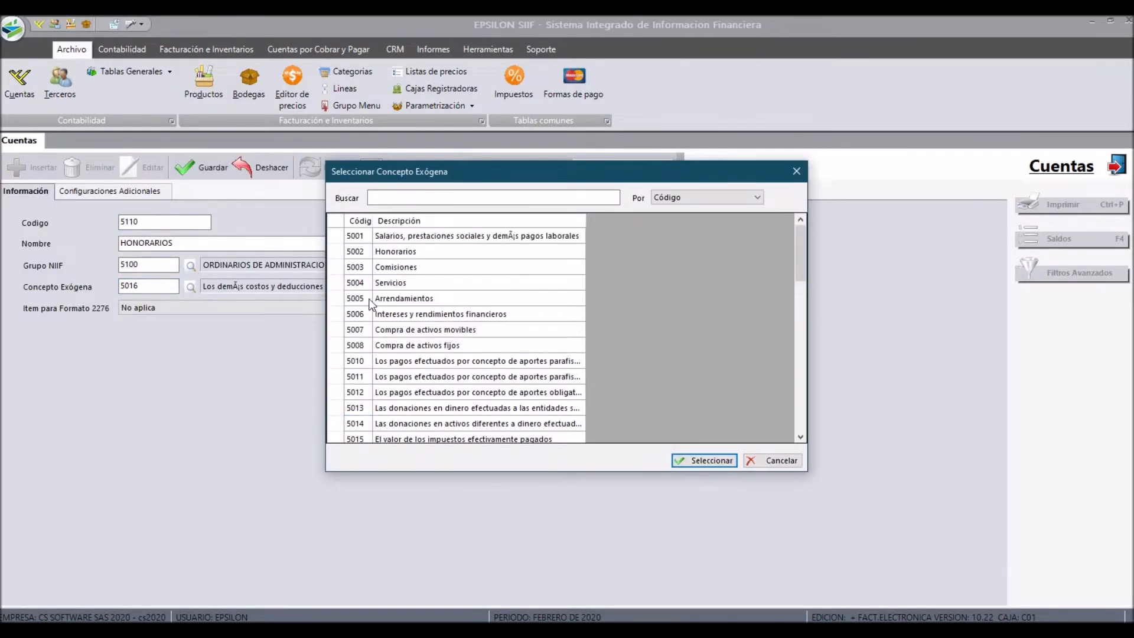
pyautogui.click(395, 253)
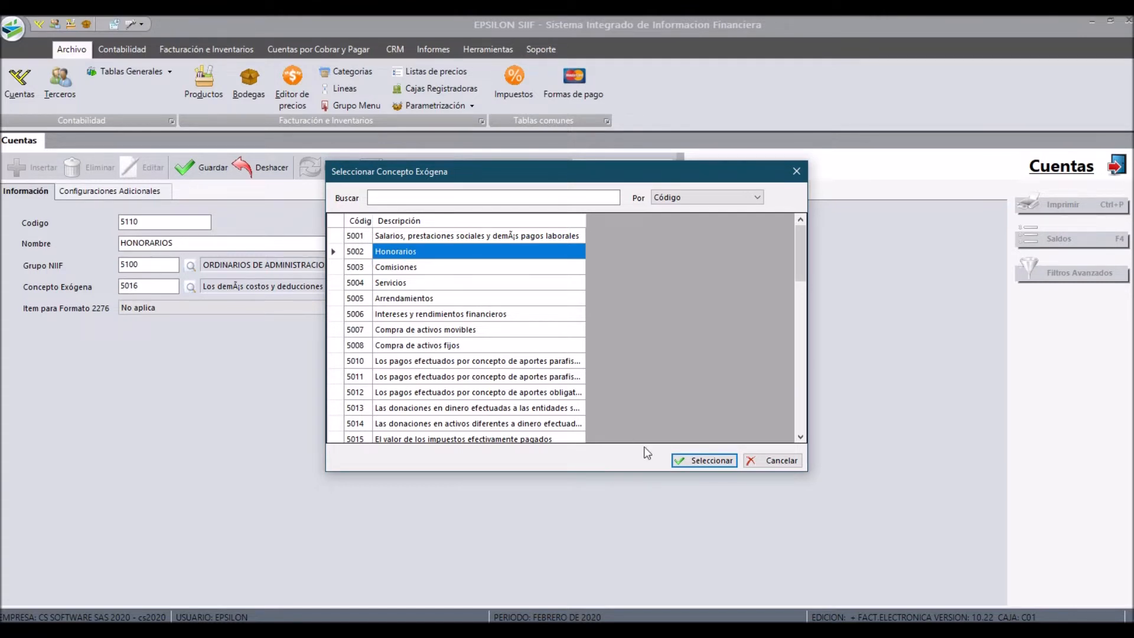
pyautogui.click(691, 464)
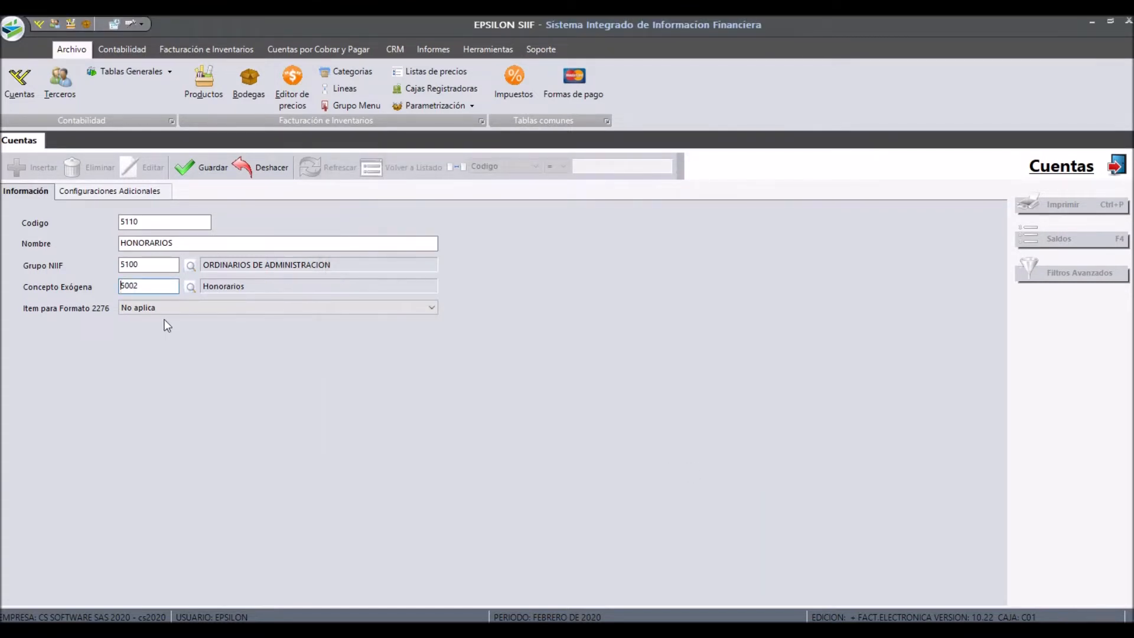
pyautogui.doubleClick(139, 223)
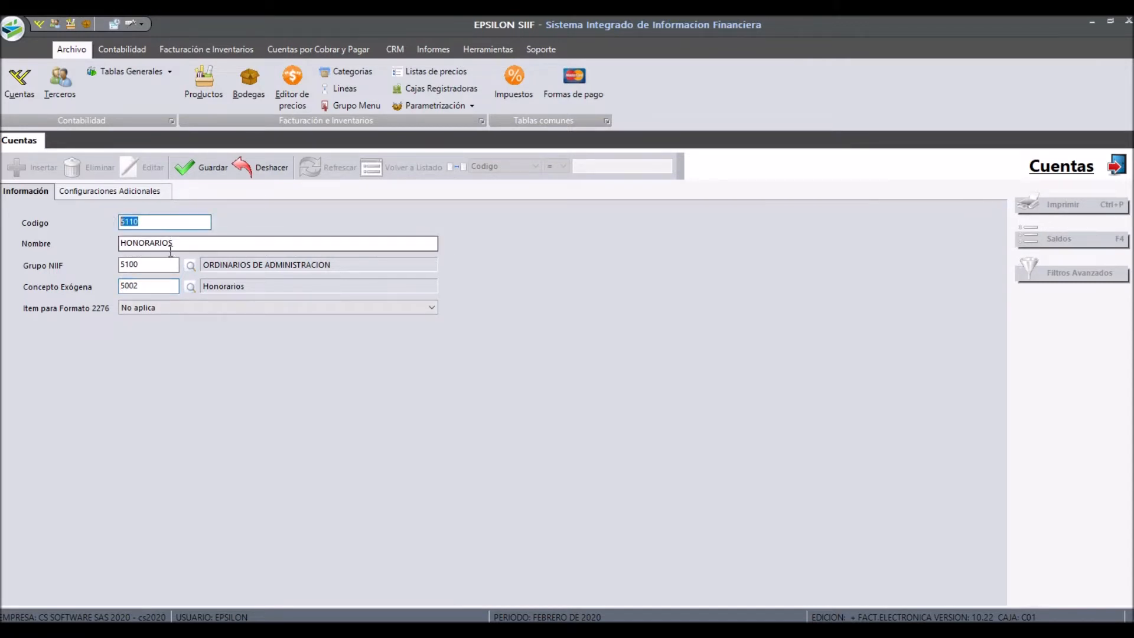
pyautogui.click(190, 169)
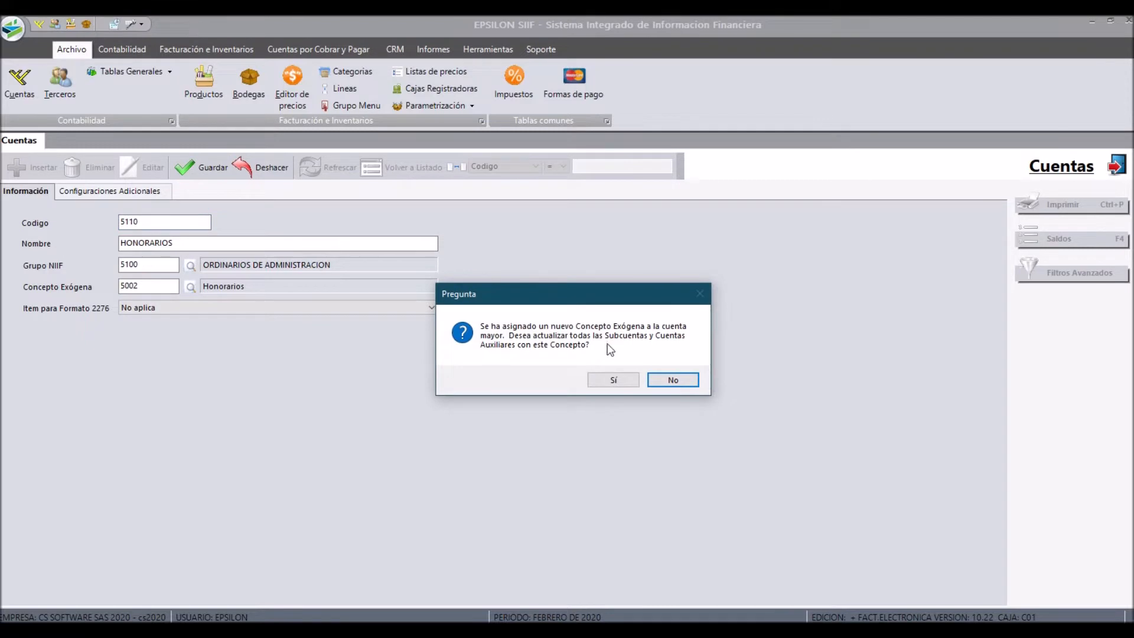
pyautogui.click(609, 381)
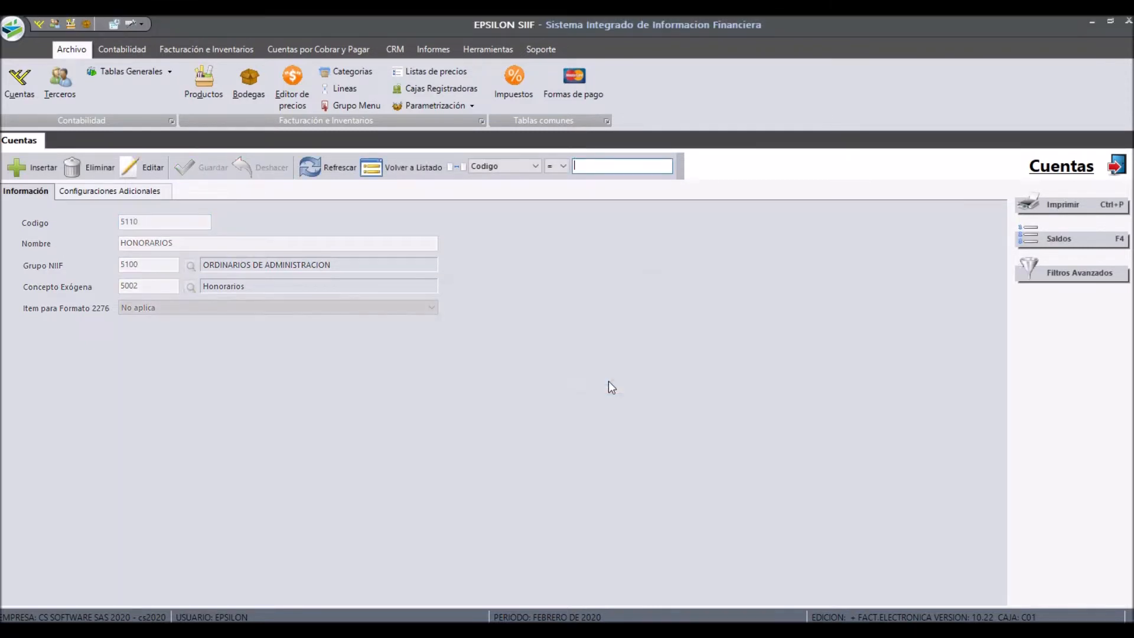
# Return to the account list and check the Concepto Exógena column across the 5110 HONORARIOS subaccounts and the accounts after them.
pyautogui.press('Escape')
pyautogui.press('Down')
pyautogui.press('Down')
pyautogui.press('Down')
pyautogui.press('Down')
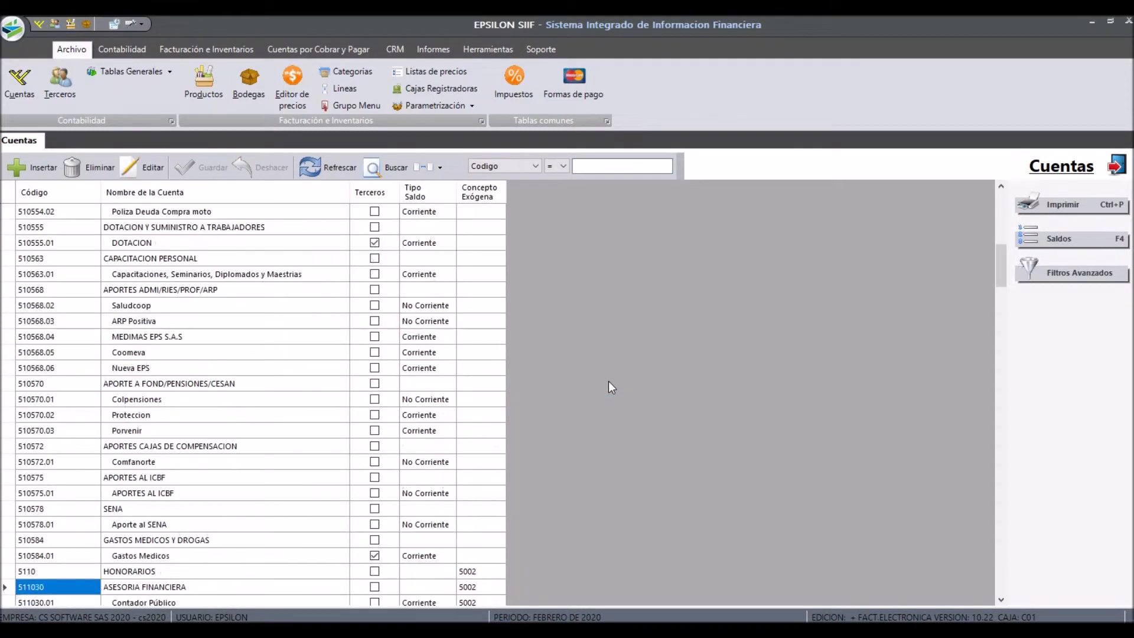
pyautogui.press('Up')
pyautogui.press('Up')
pyautogui.press('Up')
pyautogui.press('Up')
pyautogui.press('Right')
pyautogui.press('Right')
pyautogui.press('Right')
pyautogui.press('Right')
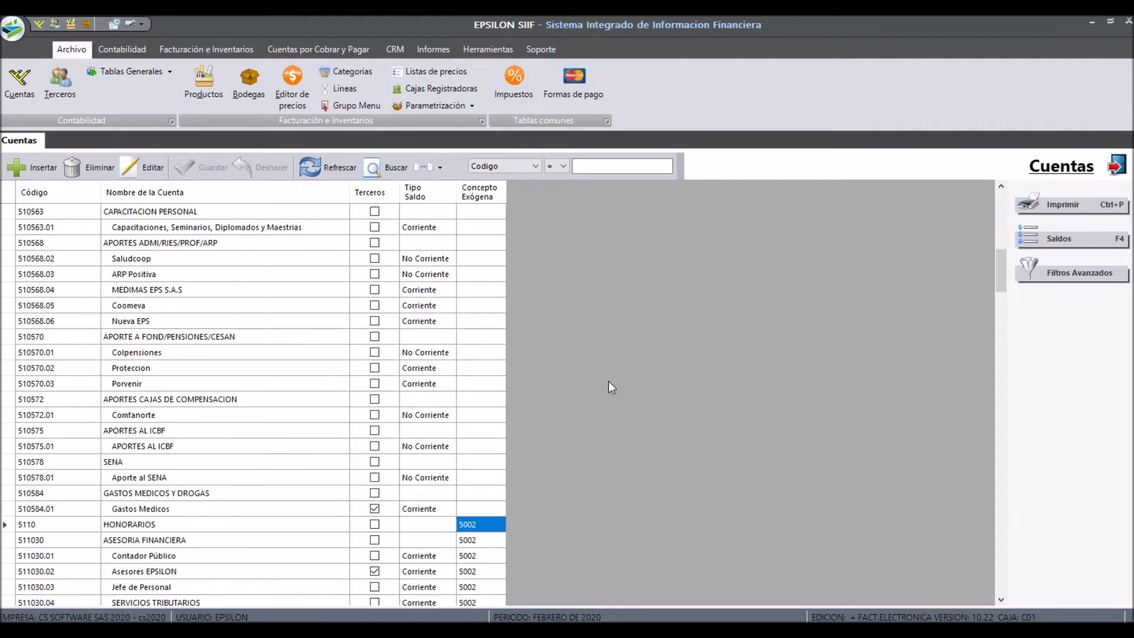
pyautogui.press('Down')
pyautogui.press('Down')
pyautogui.press('Down')
pyautogui.press('Down')
pyautogui.press('Down')
pyautogui.press('Down')
pyautogui.press('Down')
pyautogui.press('Down')
pyautogui.press('Down')
pyautogui.press('Down')
pyautogui.press('Down')
pyautogui.press('Down')
pyautogui.press('Down')
pyautogui.press('Down')
pyautogui.press('Down')
pyautogui.press('Down')
pyautogui.press('Down')
pyautogui.press('Down')
pyautogui.press('Down')
pyautogui.press('Down')
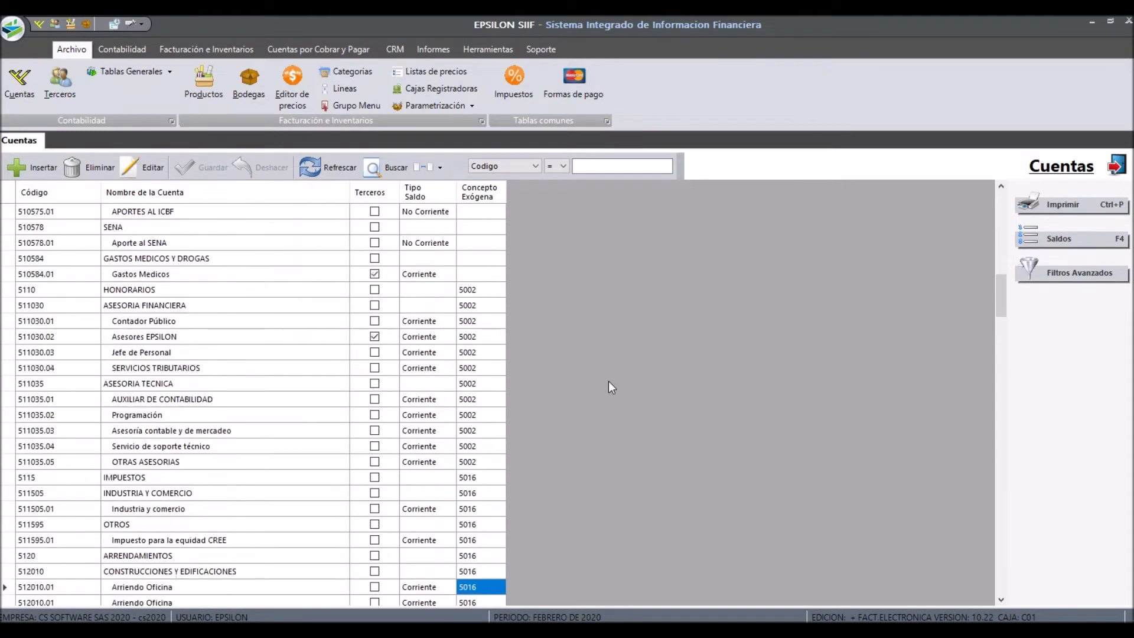
# Assign concept 5015, El valor de los impuestos efectivamente pagados, to account 5115 IMPUESTOS, save it and update all its subaccounts and auxiliary accounts.
pyautogui.press('Up')
pyautogui.press('Up')
pyautogui.press('Up')
pyautogui.press('Up')
pyautogui.press('Up')
pyautogui.press('Up')
pyautogui.press('Up')
pyautogui.press('Up')
pyautogui.press('Up')
pyautogui.press('Up')
pyautogui.press('Up')
pyautogui.press('Up')
pyautogui.press('Up')
pyautogui.press('Up')
pyautogui.press('Up')
pyautogui.press('Up')
pyautogui.press('Up')
pyautogui.press('Up')
pyautogui.press('Up')
pyautogui.press('Up')
pyautogui.press('Left')
pyautogui.press('Left')
pyautogui.press('Left')
pyautogui.press('Left')
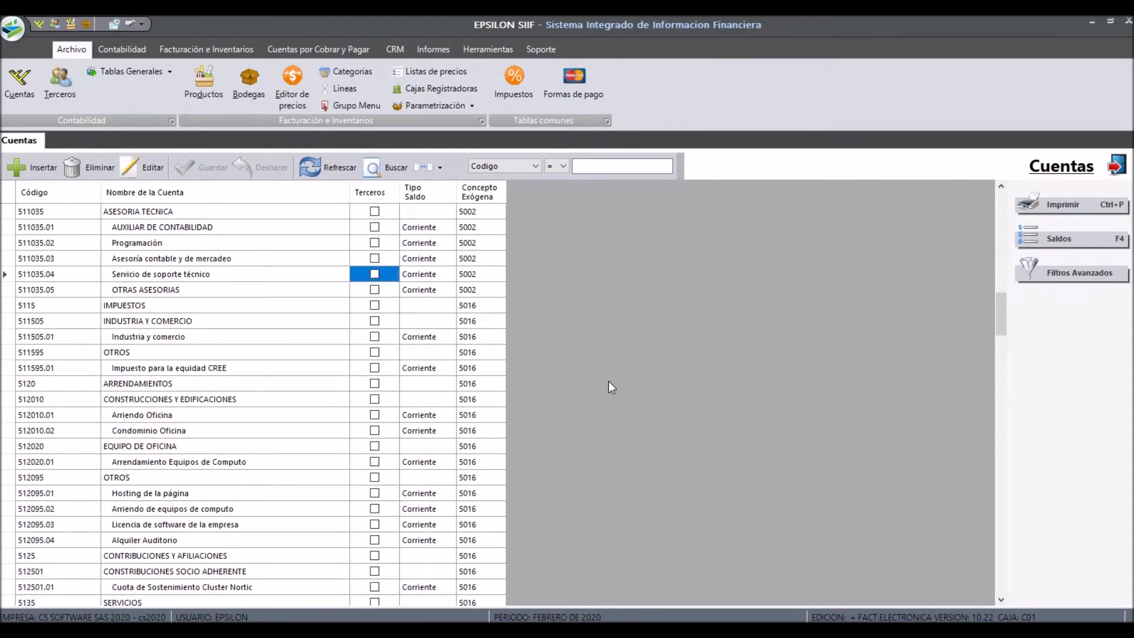
pyautogui.press('Down')
pyautogui.press('Down')
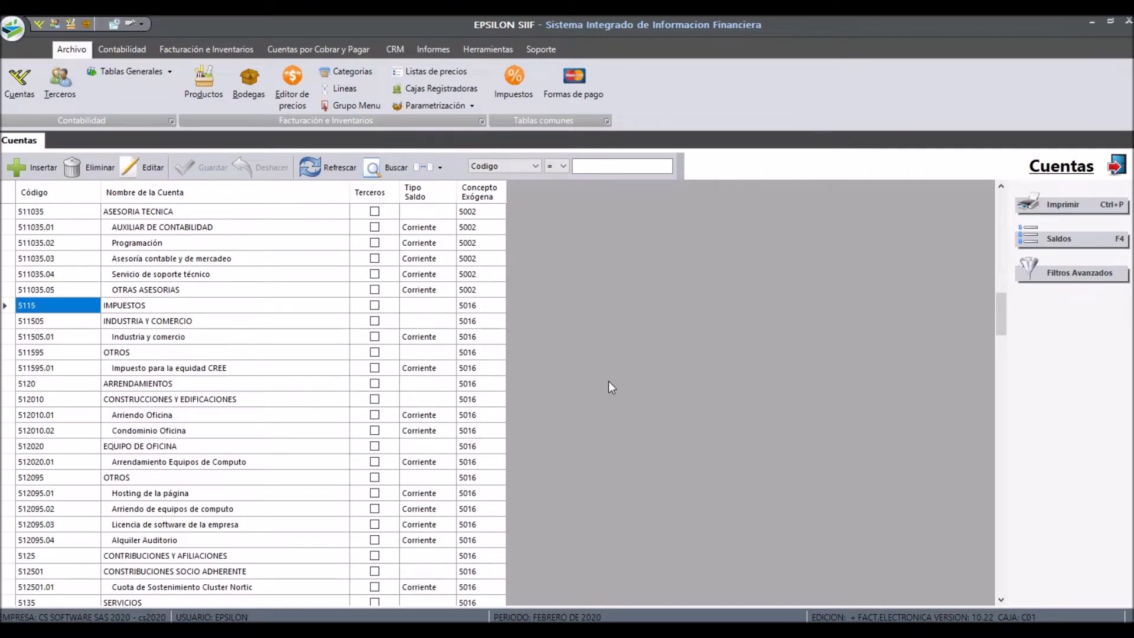
pyautogui.click(148, 169)
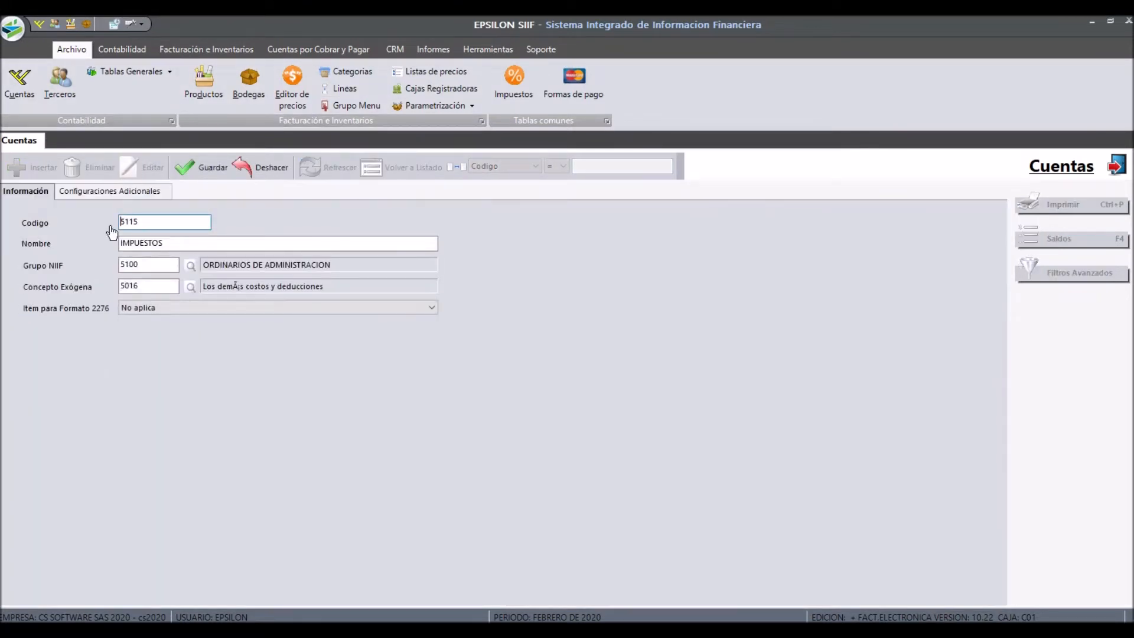
pyautogui.doubleClick(152, 286)
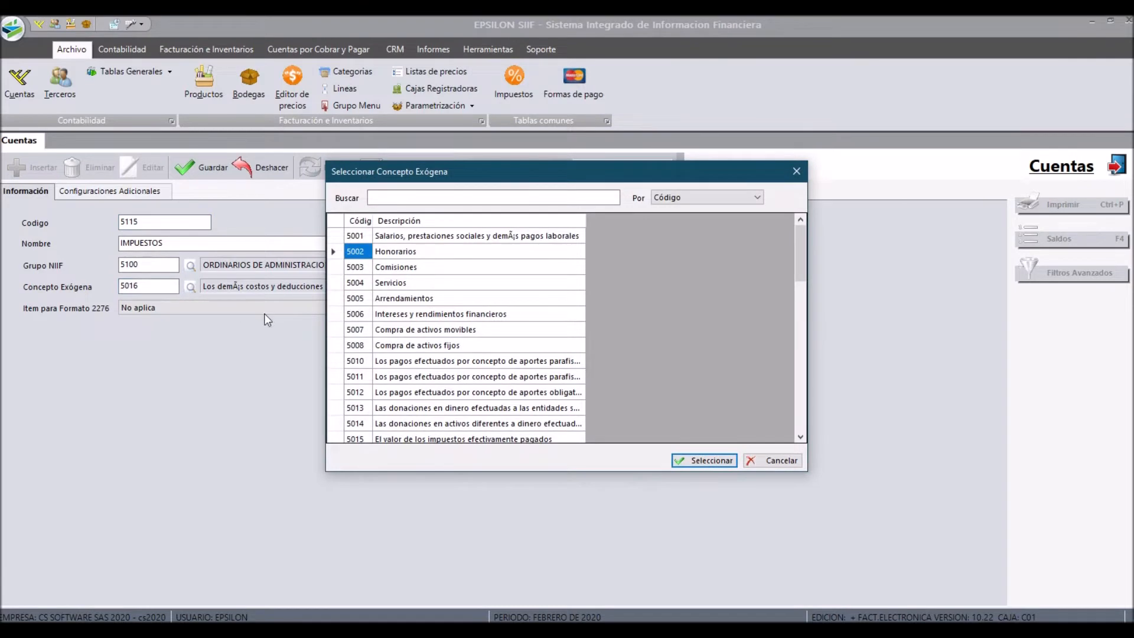
pyautogui.click(450, 345)
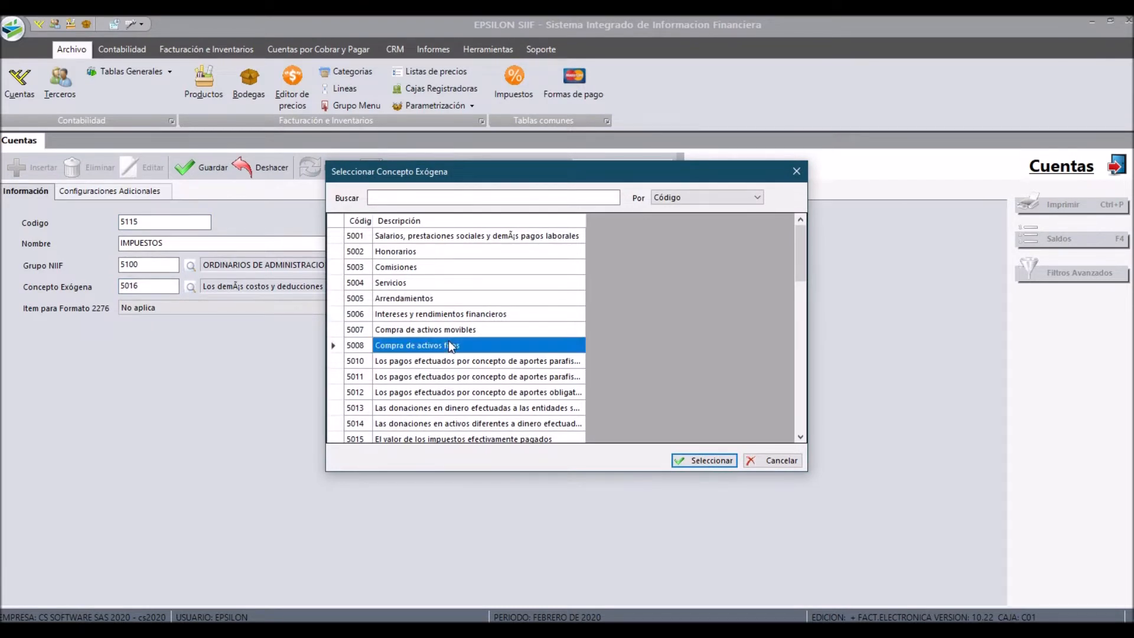
pyautogui.press('Down')
pyautogui.press('Down')
pyautogui.press('Down')
pyautogui.press('Down')
pyautogui.press('Down')
pyautogui.press('Down')
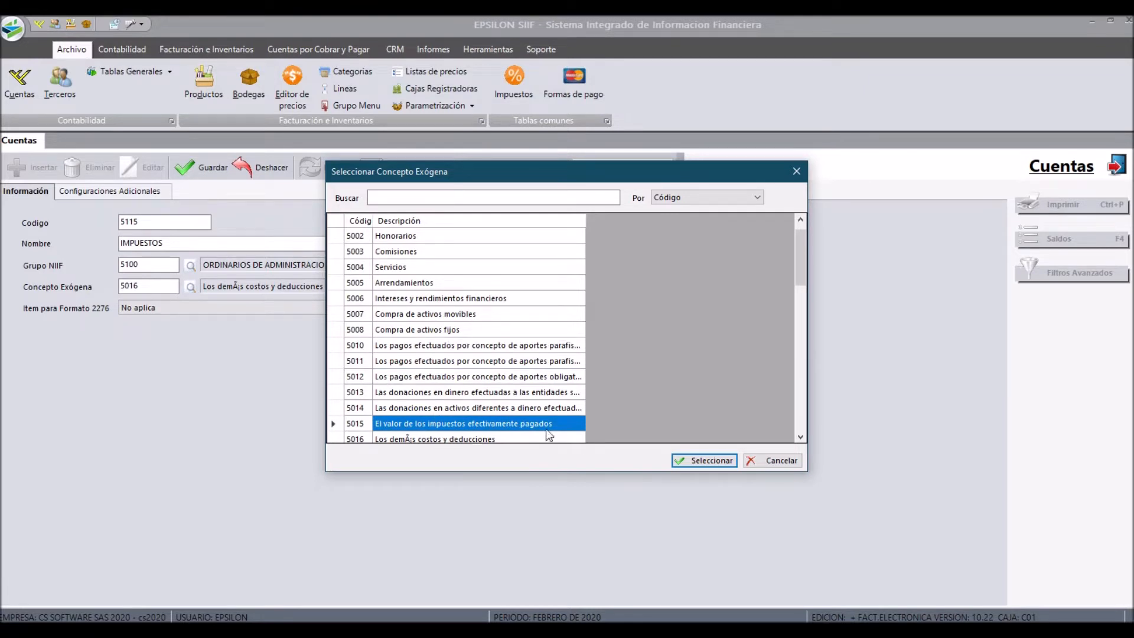
pyautogui.click(703, 465)
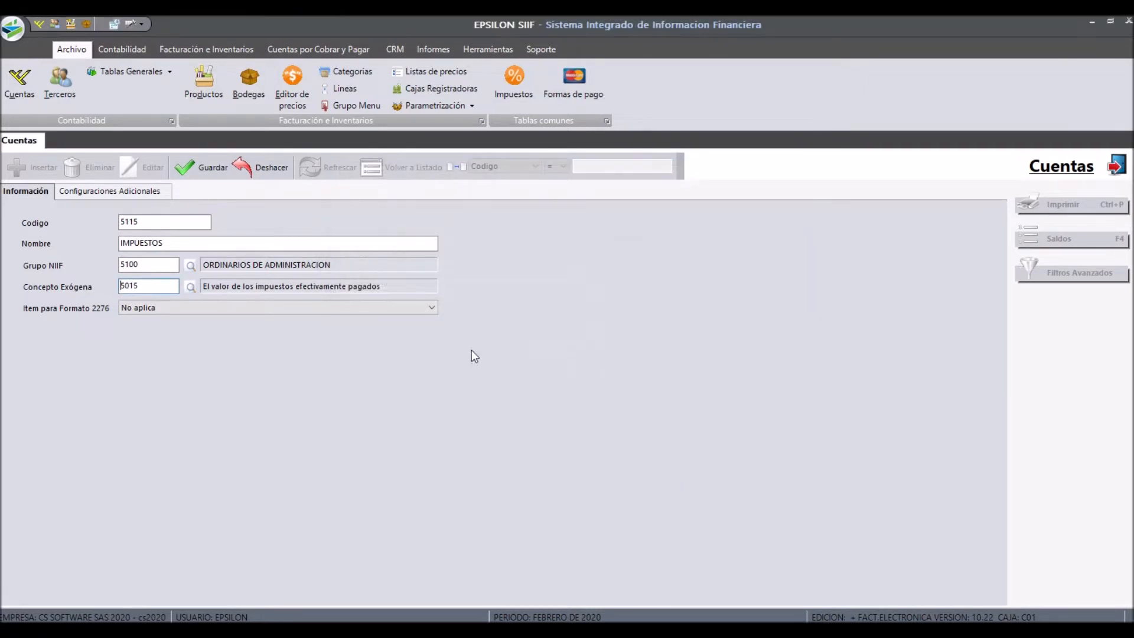
pyautogui.click(187, 176)
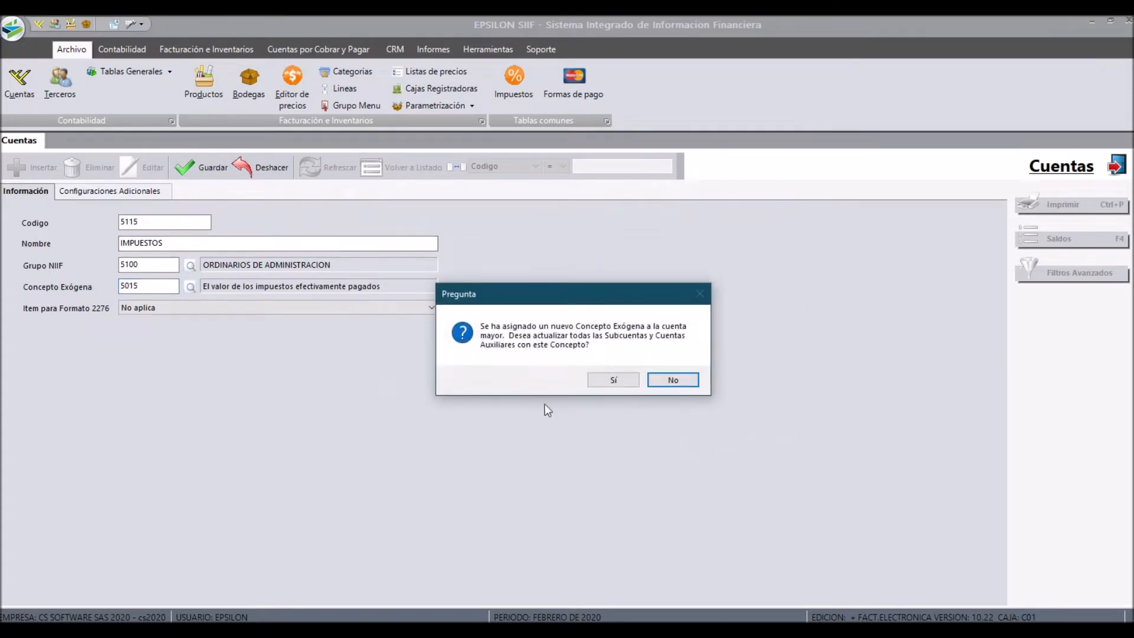
pyautogui.click(604, 382)
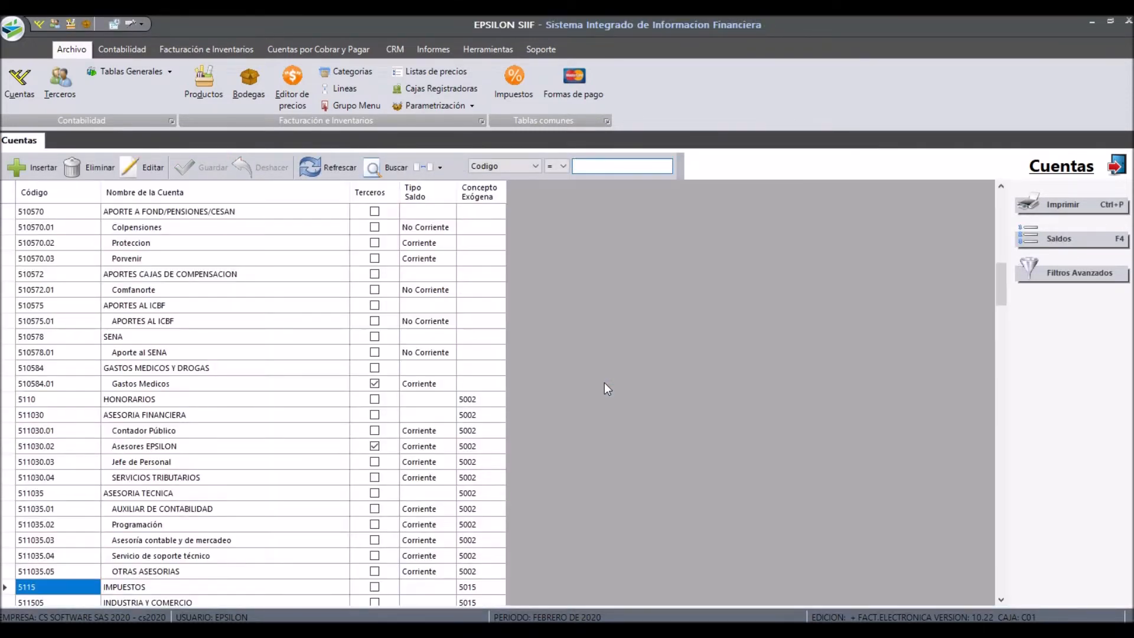
# Assign concept 5005, Arrendamientos, to account 5120 ARRENDAMIENTOS, save it and update all its subaccounts and auxiliary accounts with it.
pyautogui.press('Down')
pyautogui.press('Down')
pyautogui.press('Down')
pyautogui.press('Down')
pyautogui.press('Down')
pyautogui.press('Down')
pyautogui.press('Down')
pyautogui.press('Down')
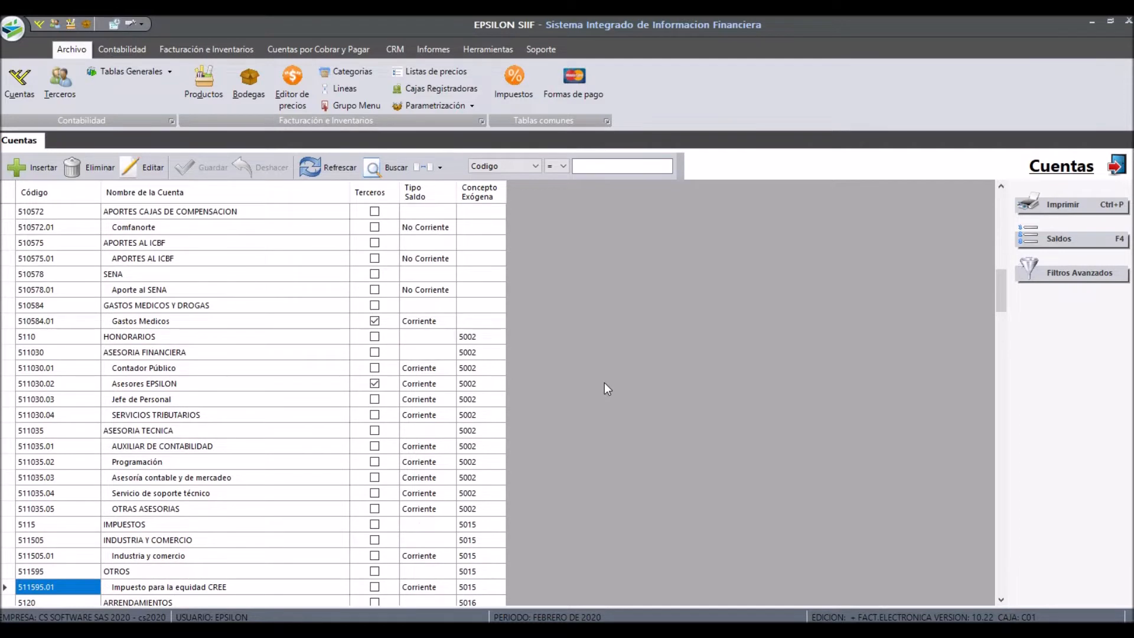
pyautogui.press('Up')
pyautogui.press('Up')
pyautogui.press('Up')
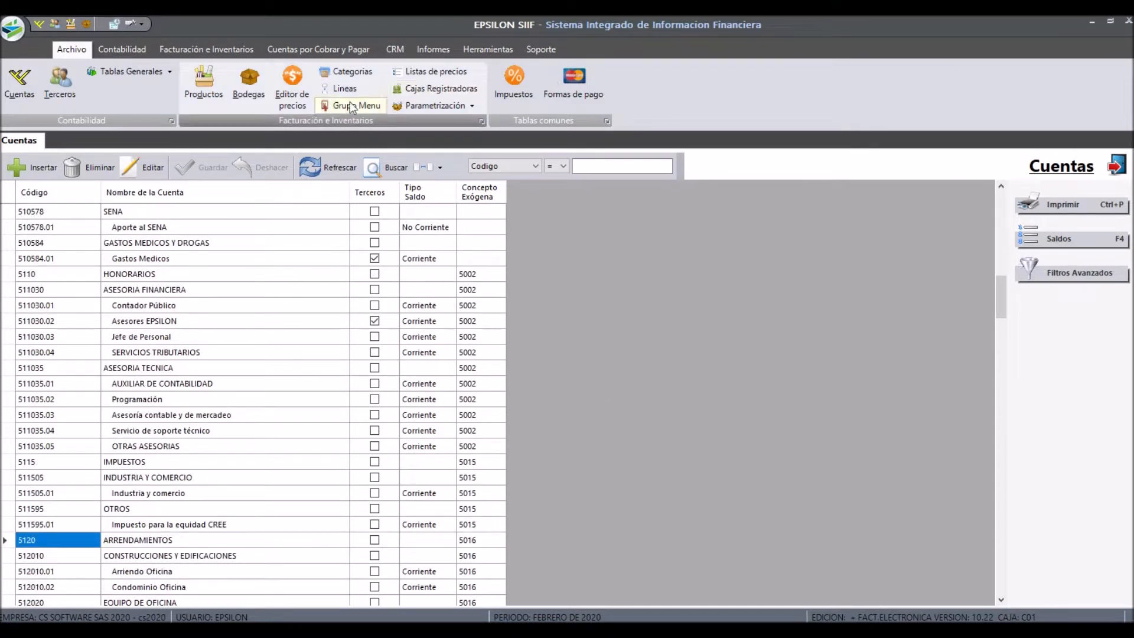
pyautogui.click(142, 168)
pyautogui.click(170, 287)
pyautogui.doubleClick(170, 287)
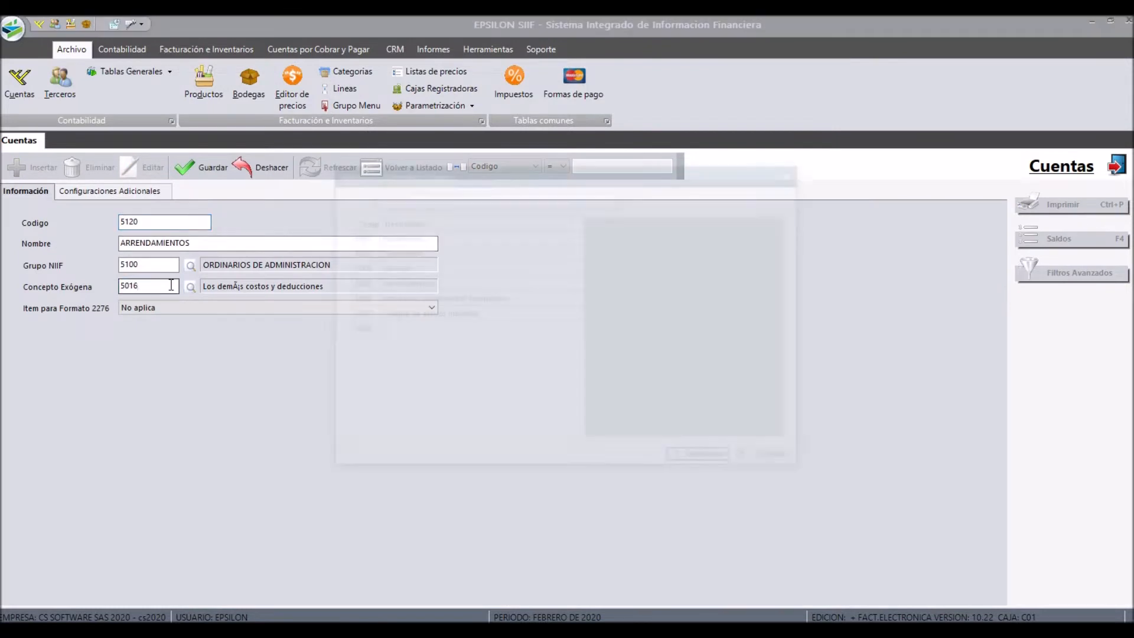
pyautogui.press('Up')
pyautogui.press('Up')
pyautogui.press('Up')
pyautogui.press('Up')
pyautogui.press('Up')
pyautogui.press('Up')
pyautogui.press('Up')
pyautogui.press('Up')
pyautogui.press('Up')
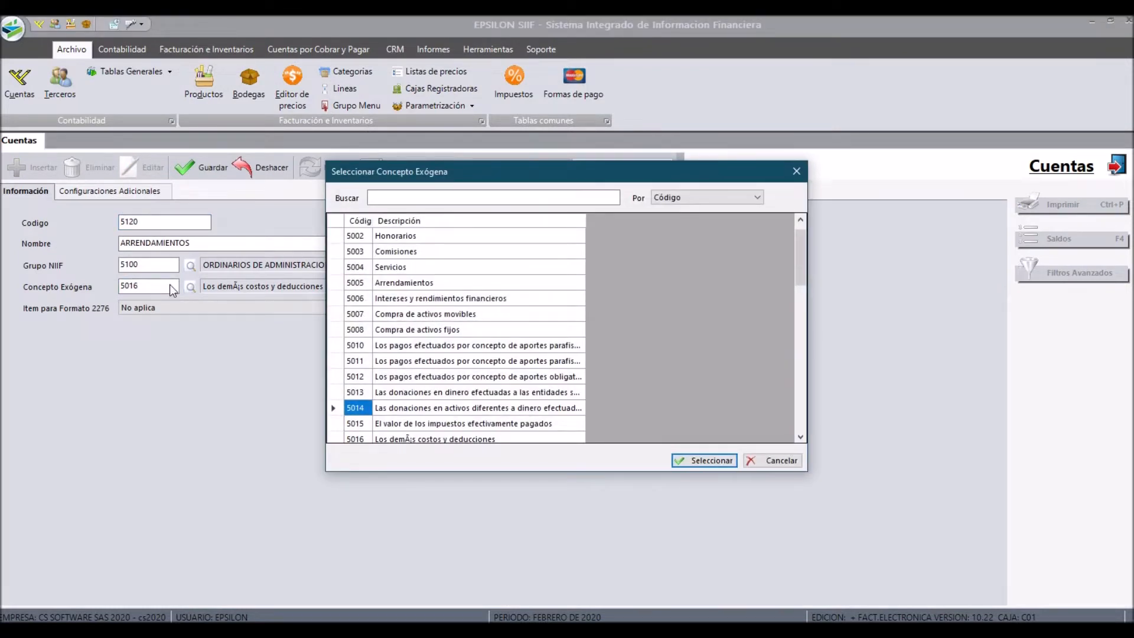
pyautogui.press('Return')
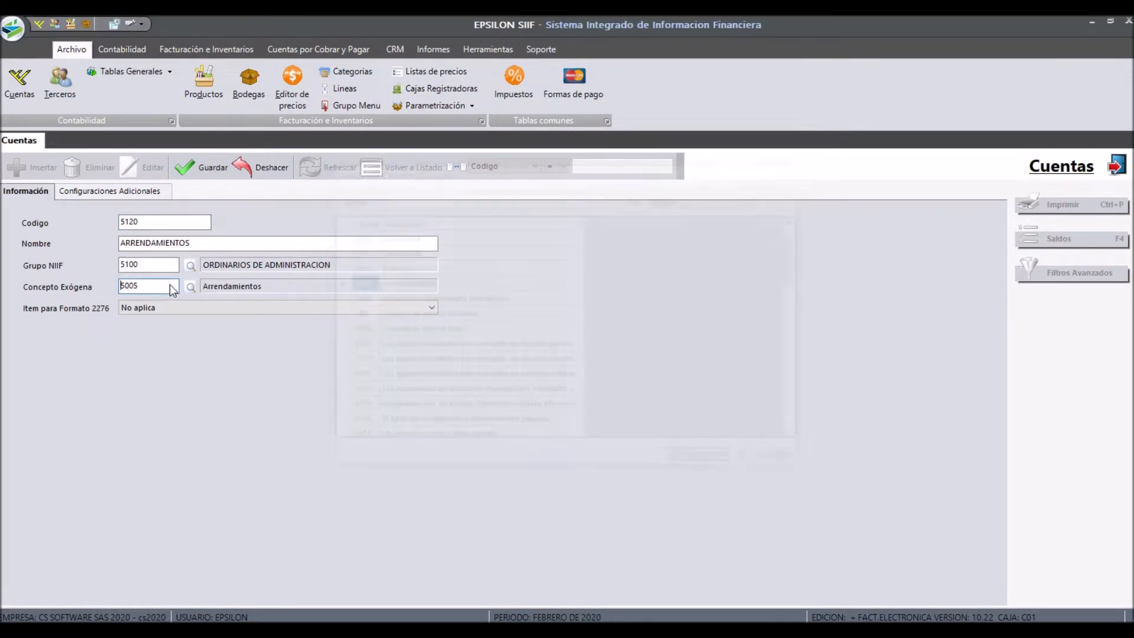
pyautogui.click(206, 170)
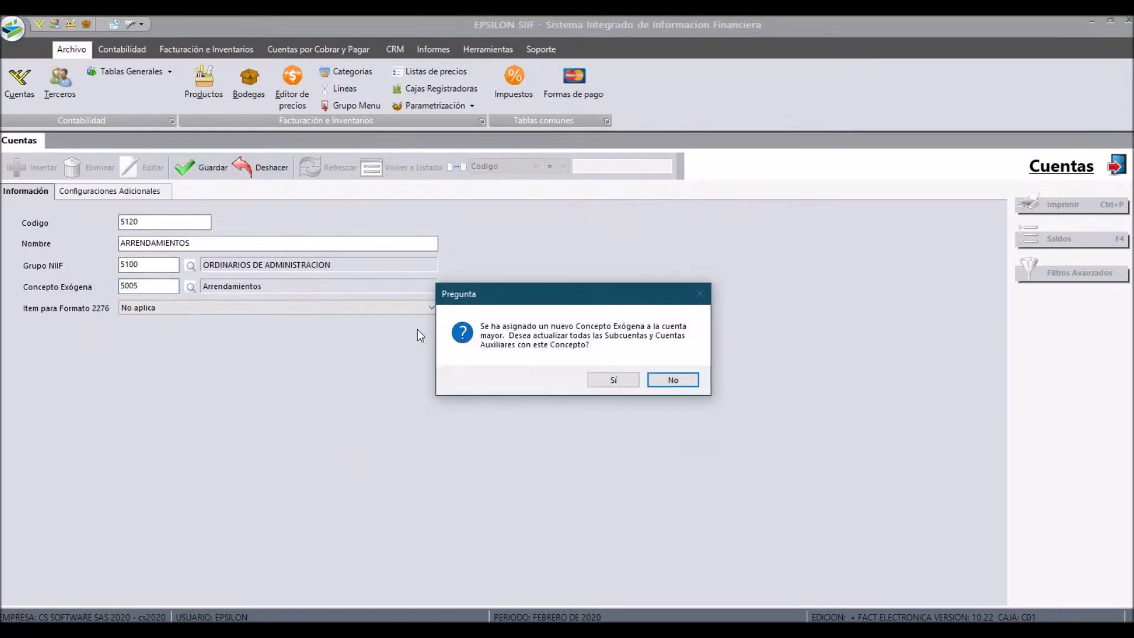
pyautogui.click(614, 377)
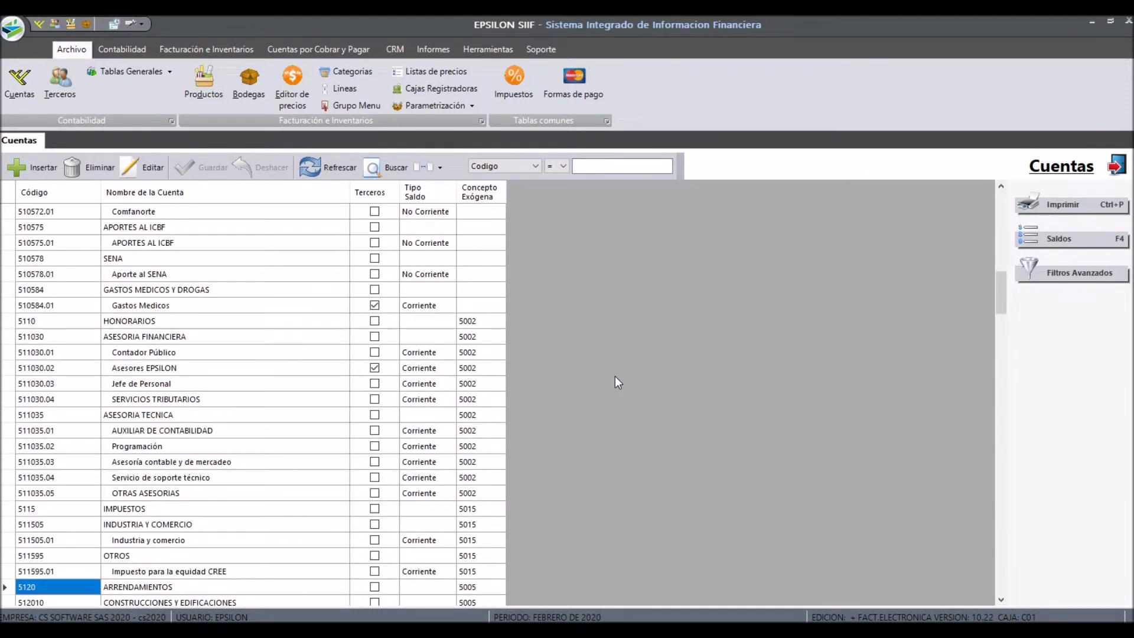
# Check the Concepto Exógena column across the subaccounts and auxiliary accounts of 5120 ARRENDAMIENTOS.
pyautogui.press('Down')
pyautogui.press('Down')
pyautogui.press('Down')
pyautogui.press('Down')
pyautogui.press('Down')
pyautogui.press('Down')
pyautogui.press('Down')
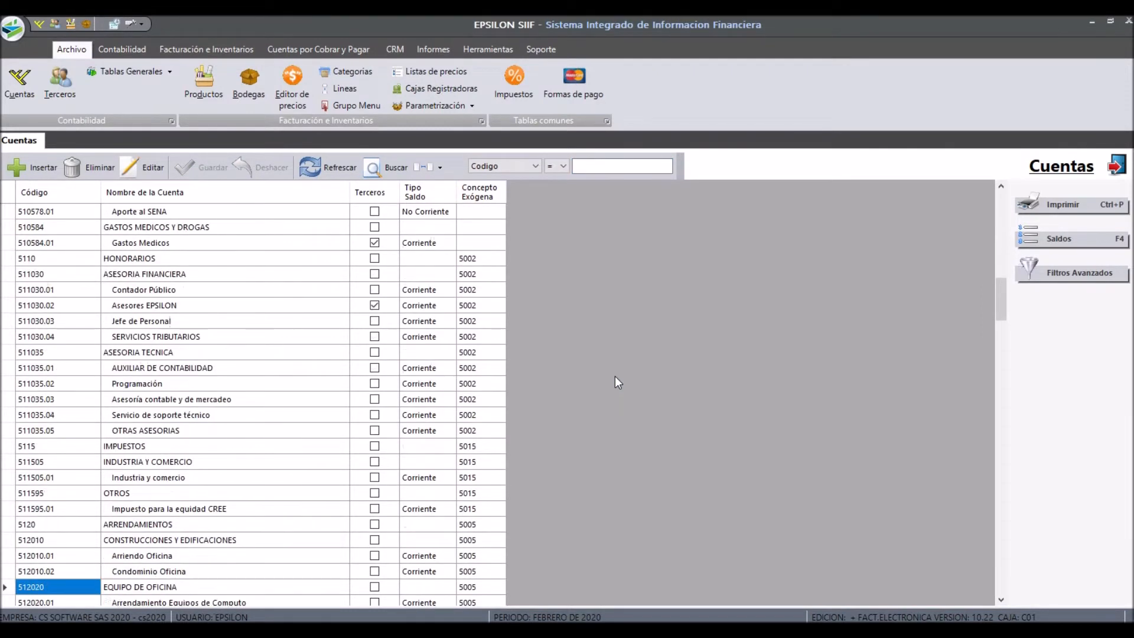
pyautogui.press('Down')
pyautogui.press('Down')
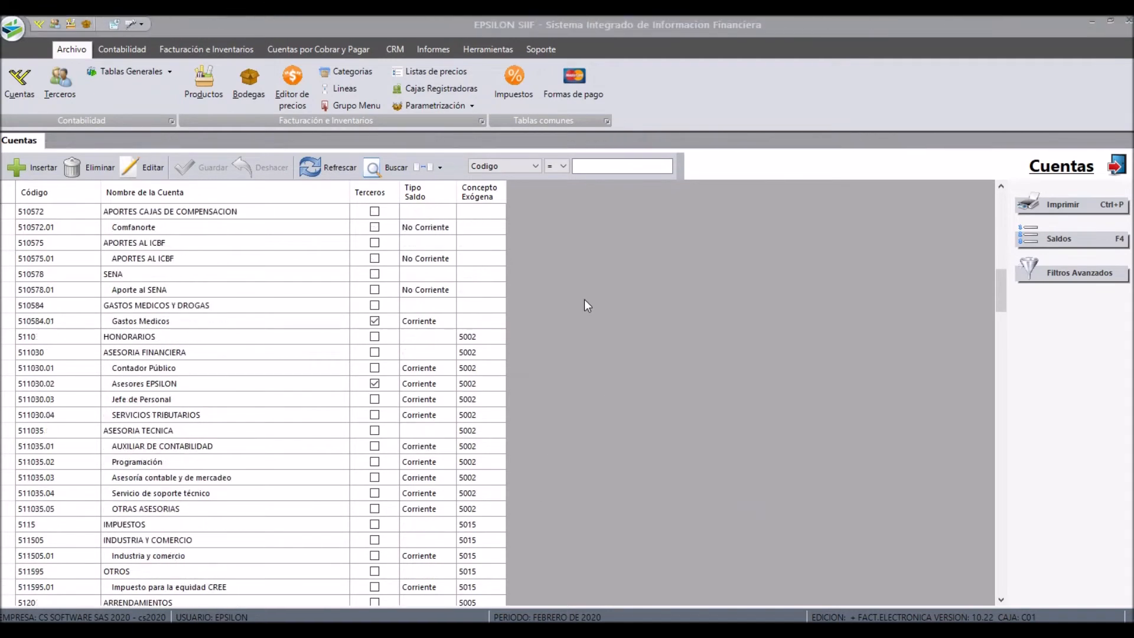
# Review the Concepto Exógena column through the remaining class 5 expense accounts and return to account 5 GASTOS.
pyautogui.scroll(4, 581, 310)
pyautogui.scroll(-5, 580, 319)
pyautogui.scroll(-9, 579, 319)
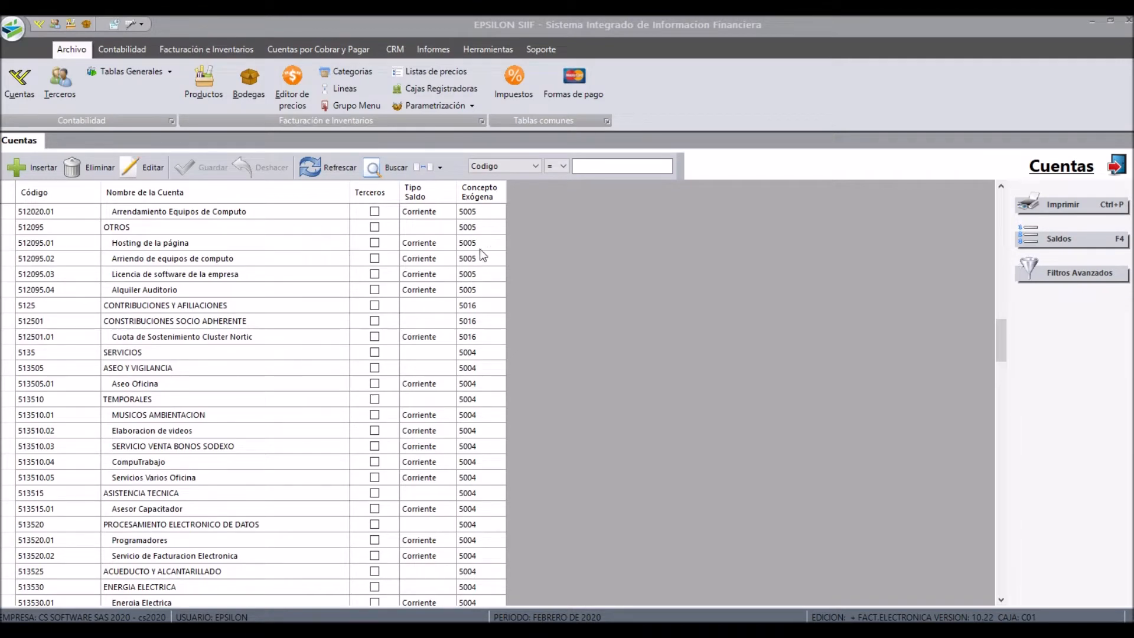
pyautogui.scroll(-7, 460, 395)
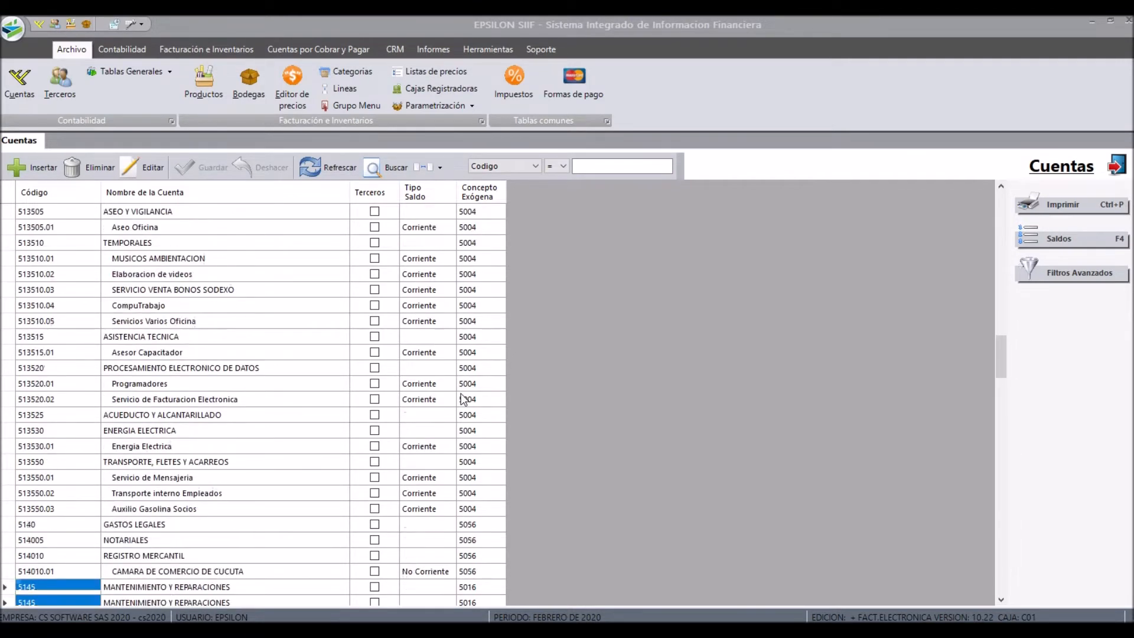
pyautogui.scroll(-20, 463, 405)
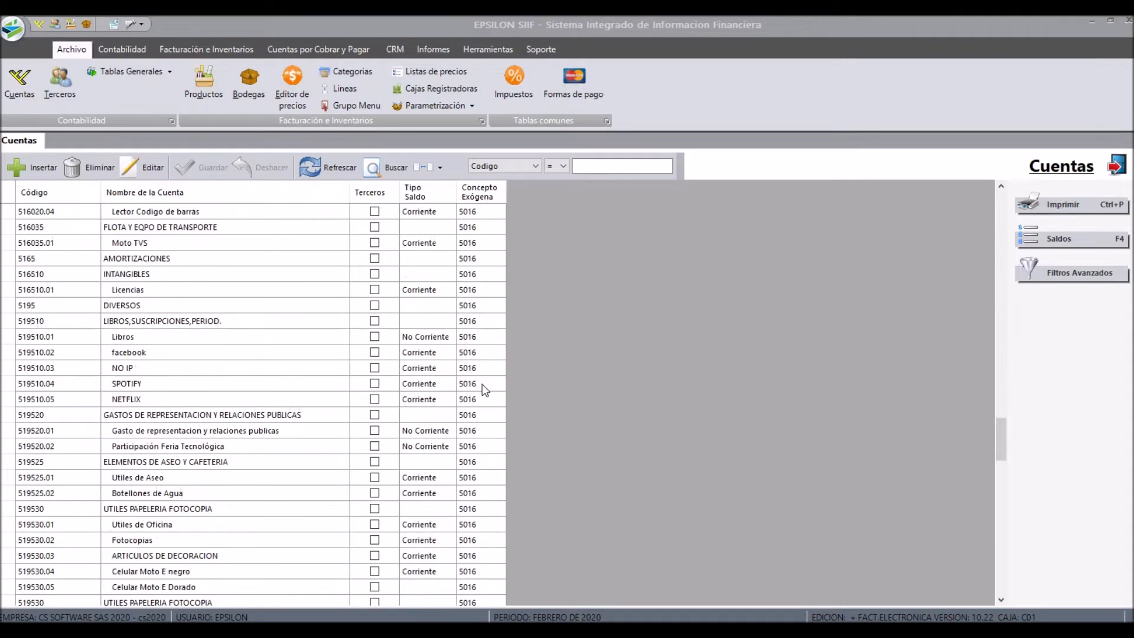
pyautogui.scroll(-15, 482, 384)
pyautogui.scroll(20, 483, 381)
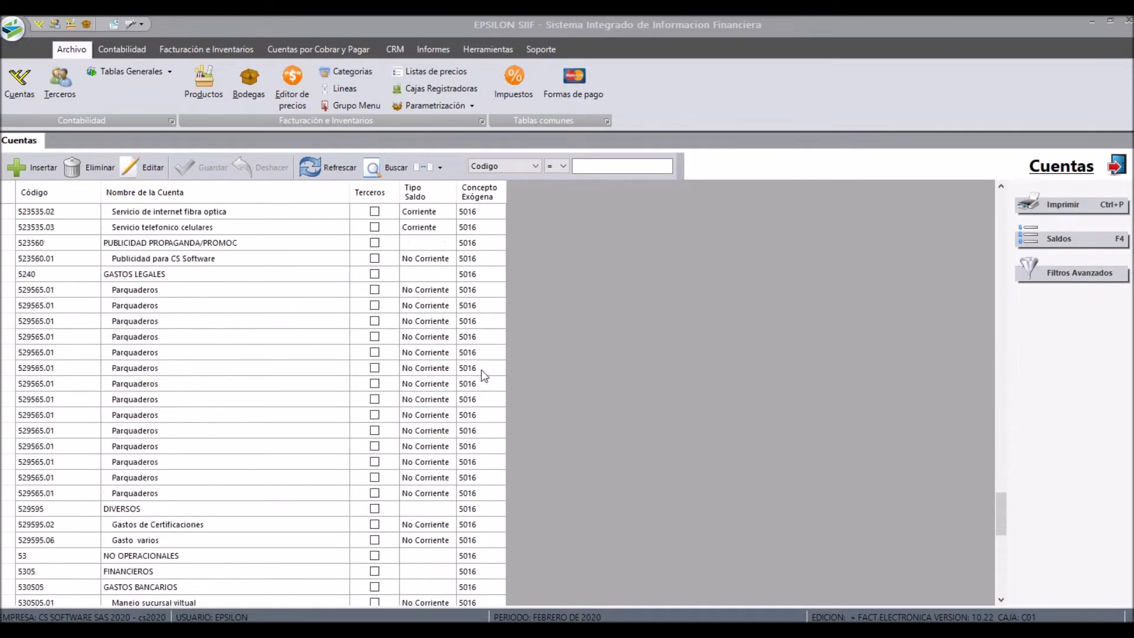
pyautogui.scroll(20, 485, 376)
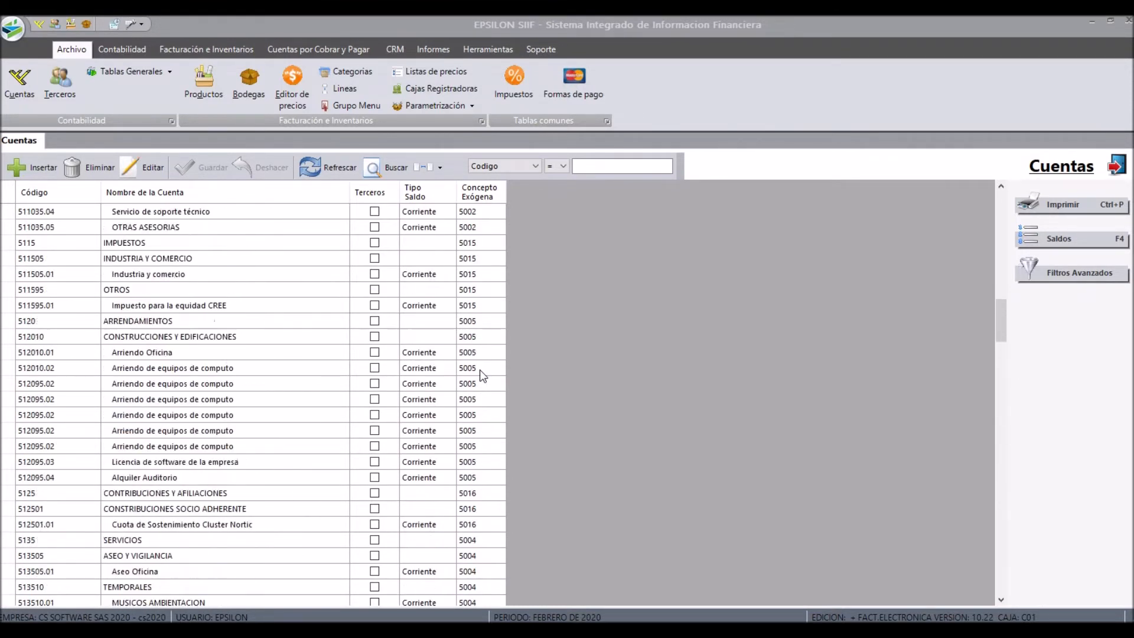
pyautogui.scroll(10, 479, 370)
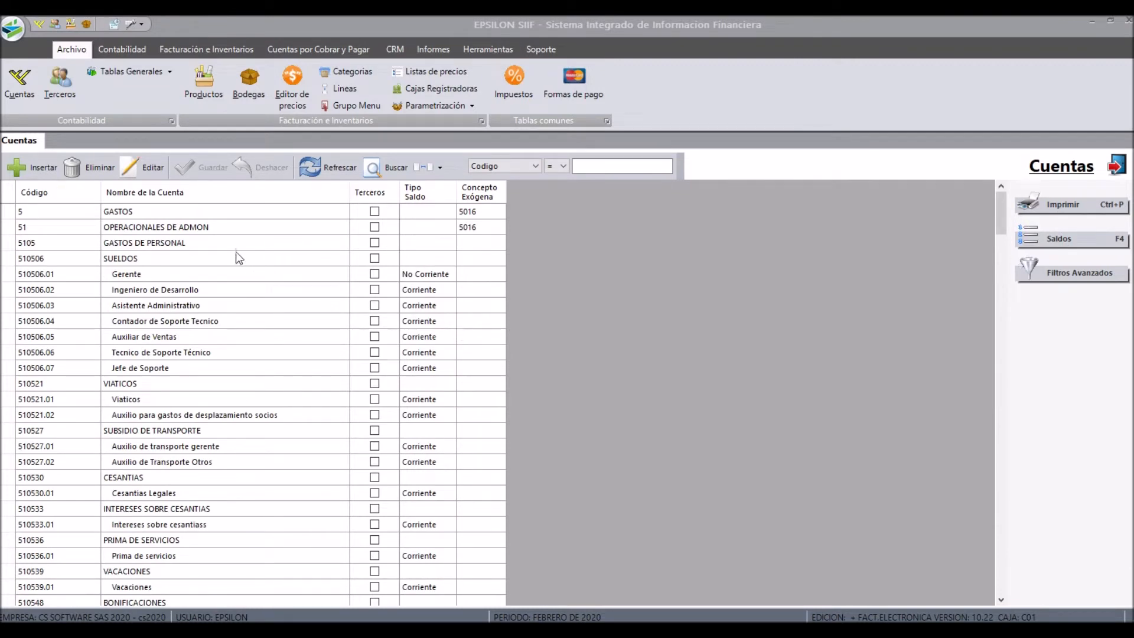
# Search the account list by code for the withholding tax accounts under 2365.
pyautogui.click(578, 168)
pyautogui.write('2365')
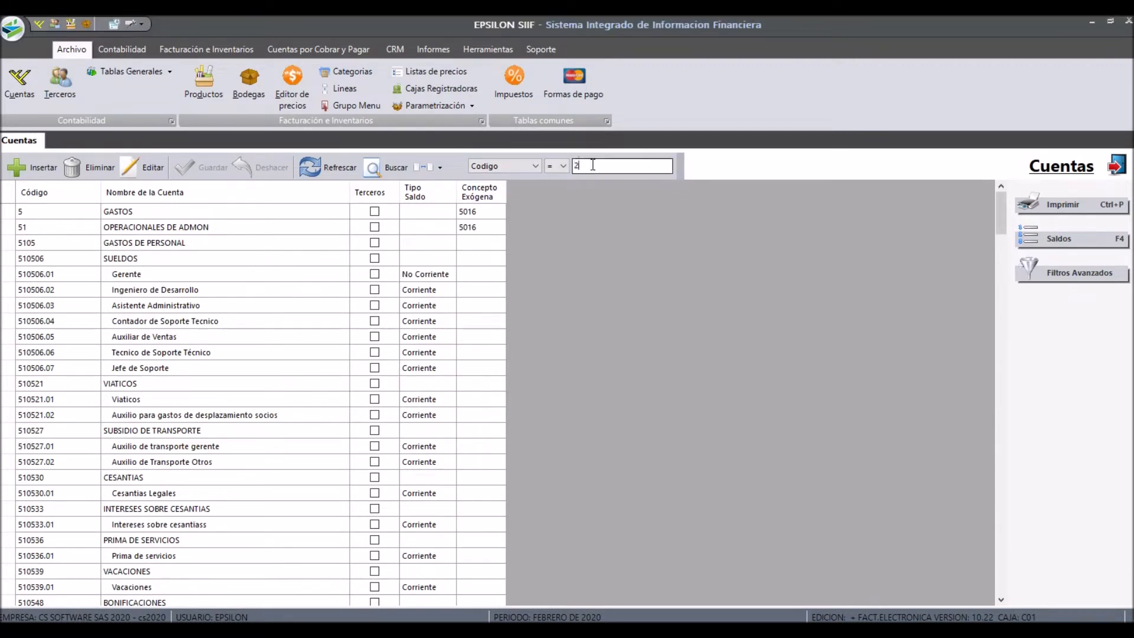
pyautogui.press('Return')
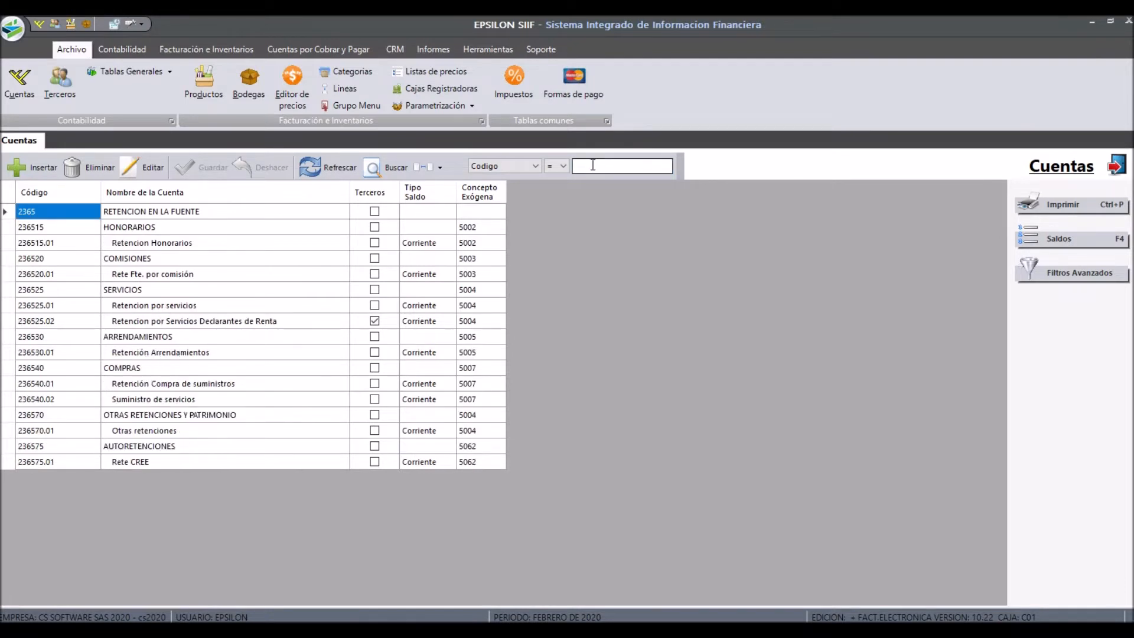
# Examine account 236515 HONORARIOS, comparing its code and name with its Concepto Exógena.
pyautogui.press('Down')
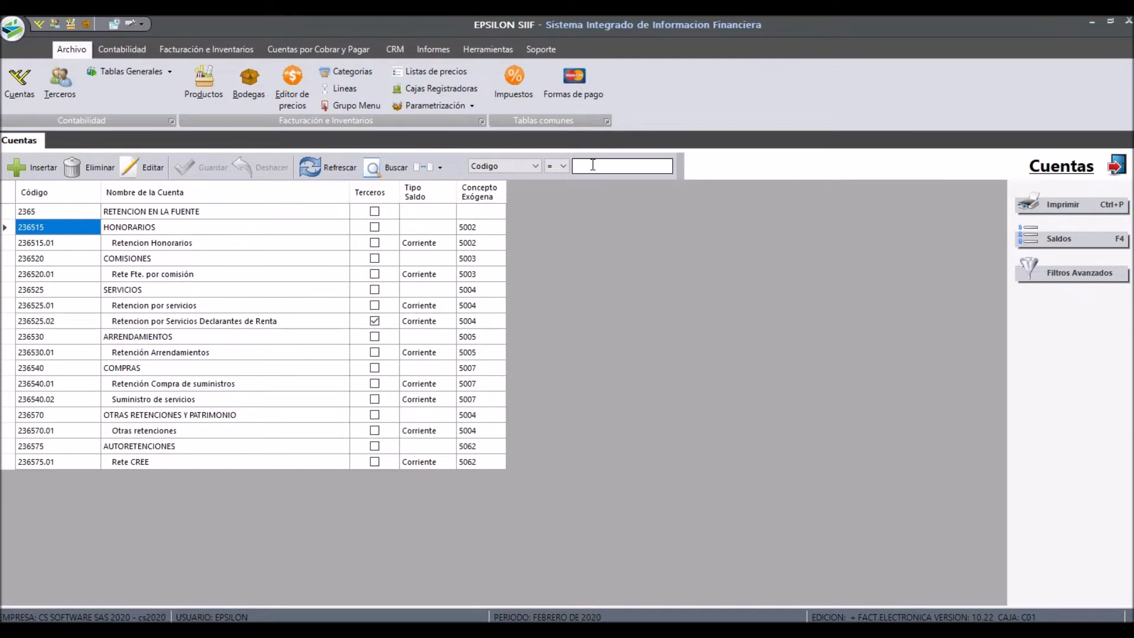
pyautogui.press('Tab')
pyautogui.press('Tab')
pyautogui.press('Tab')
pyautogui.press('Tab')
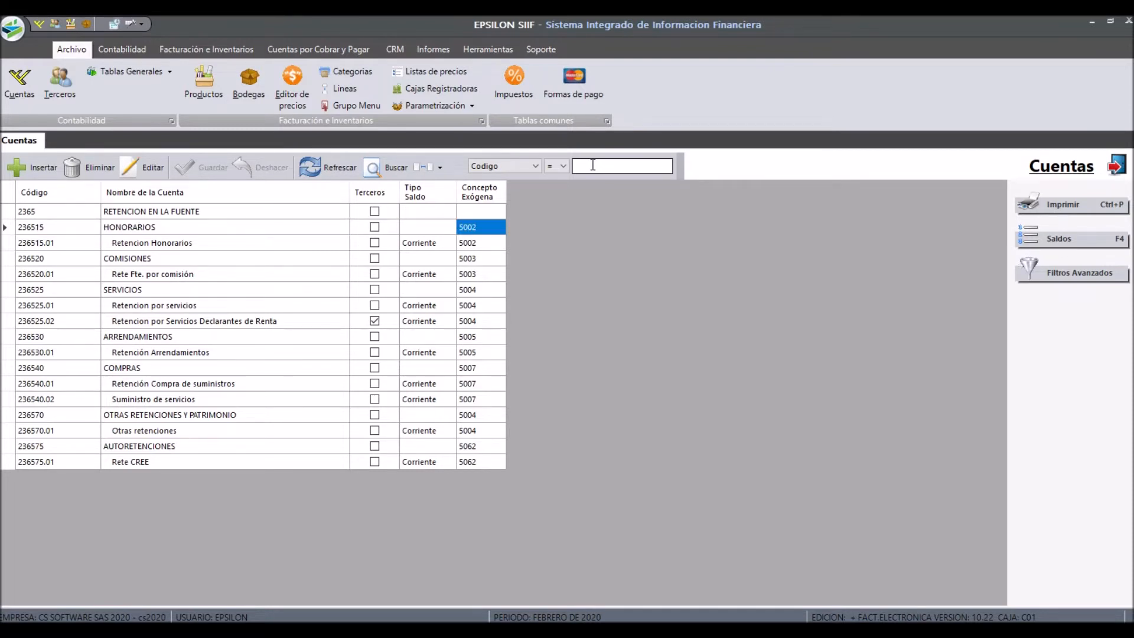
pyautogui.hotkey('shift', 'Tab')
pyautogui.hotkey('shift', 'Tab')
pyautogui.hotkey('shift', 'Tab')
pyautogui.hotkey('shift', 'Tab')
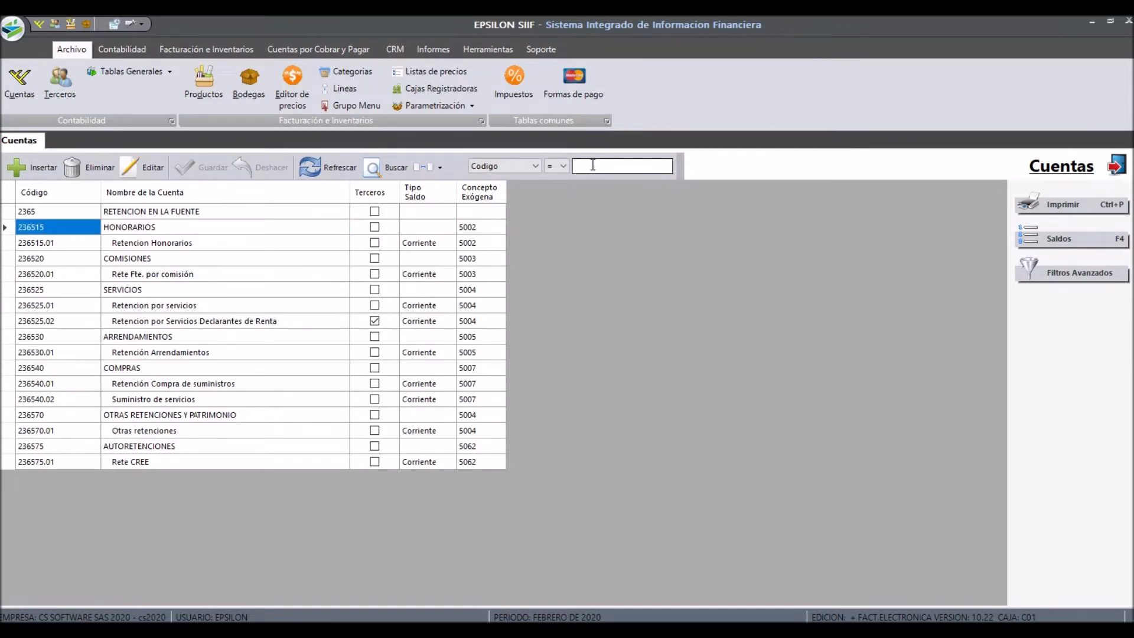
pyautogui.press('Tab')
pyautogui.press('Tab')
pyautogui.press('Tab')
pyautogui.press('Tab')
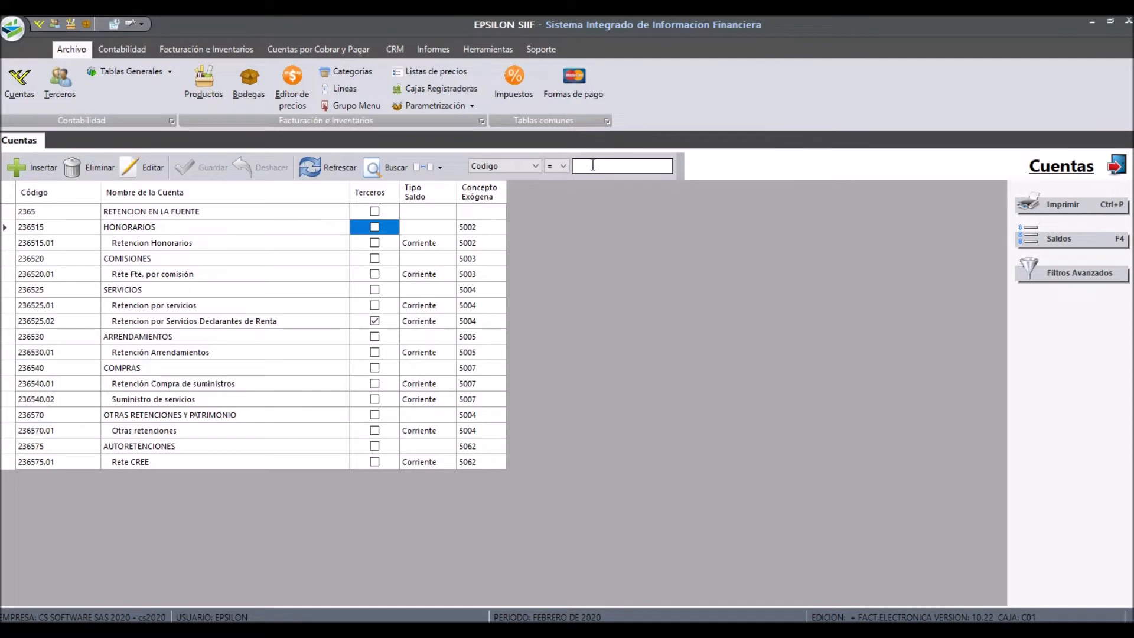
pyautogui.hotkey('shift', 'Tab')
pyautogui.hotkey('shift', 'Tab')
pyautogui.hotkey('shift', 'Tab')
pyautogui.hotkey('shift', 'Tab')
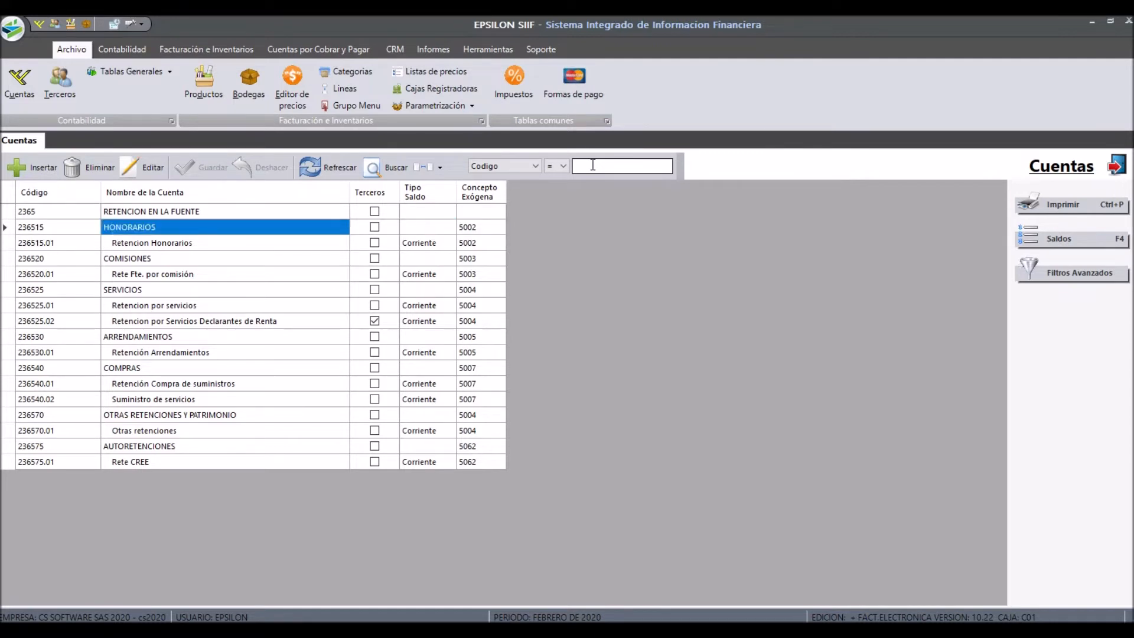
pyautogui.press('Tab')
pyautogui.press('Tab')
pyautogui.press('Tab')
pyautogui.press('Tab')
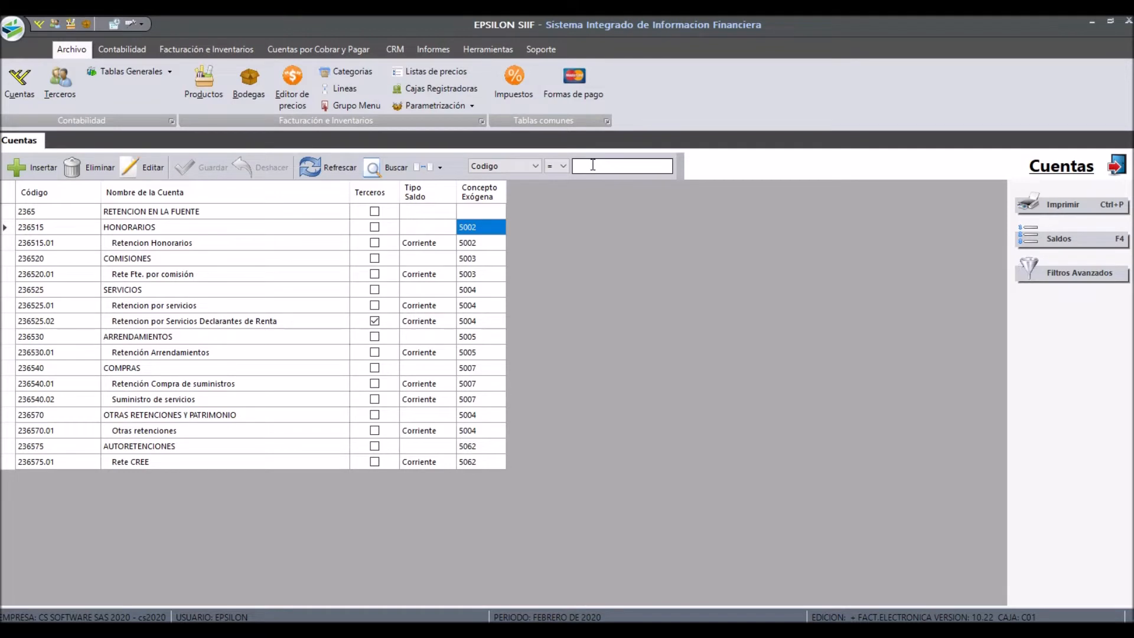
# Examine auxiliary account 236515.01 Retencion Honorarios, account 236520 COMISIONES and the Concepto Exógena of its auxiliary account 236520.01.
pyautogui.press('Down')
pyautogui.press('Left')
pyautogui.press('Left')
pyautogui.press('Left')
pyautogui.press('Left')
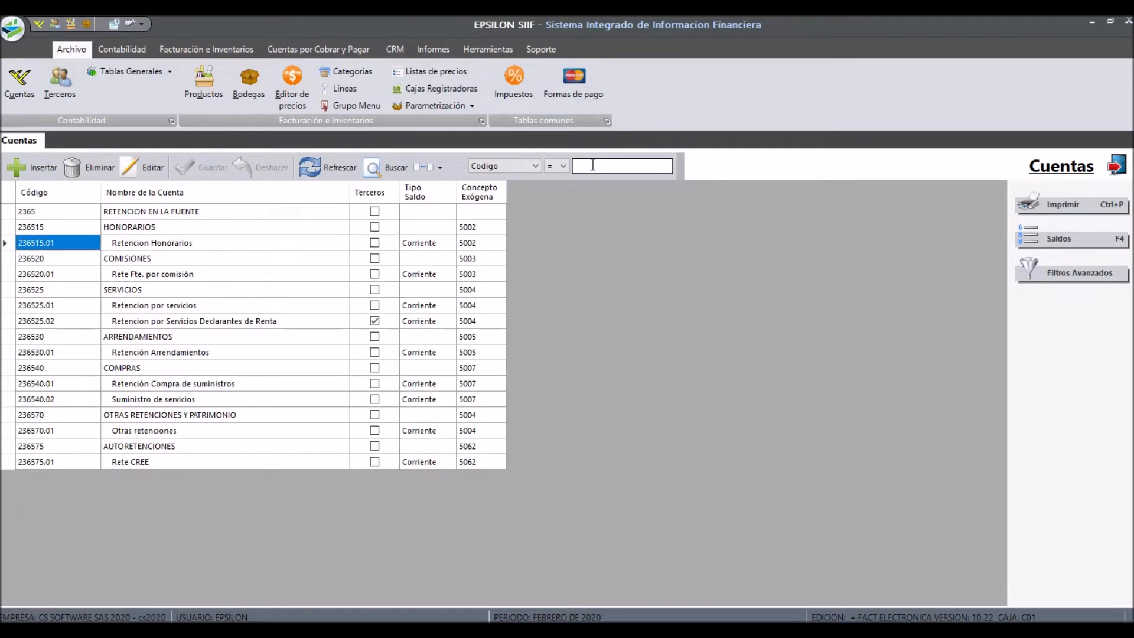
pyautogui.press('Down')
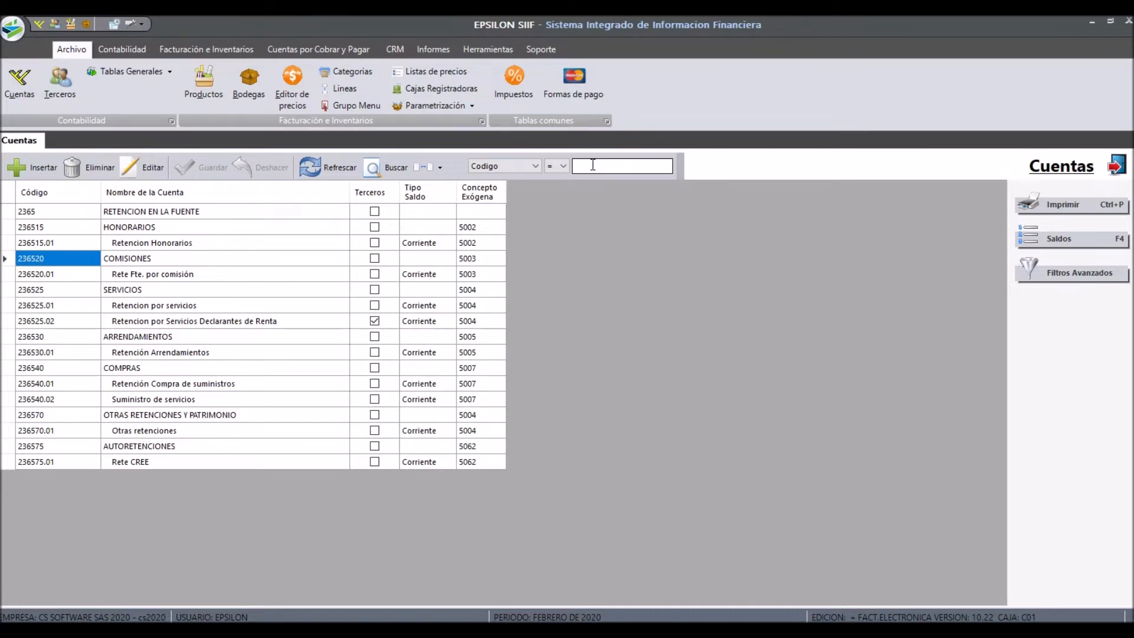
pyautogui.press('Down')
pyautogui.press('Tab')
pyautogui.press('Tab')
pyautogui.press('Tab')
pyautogui.press('Tab')
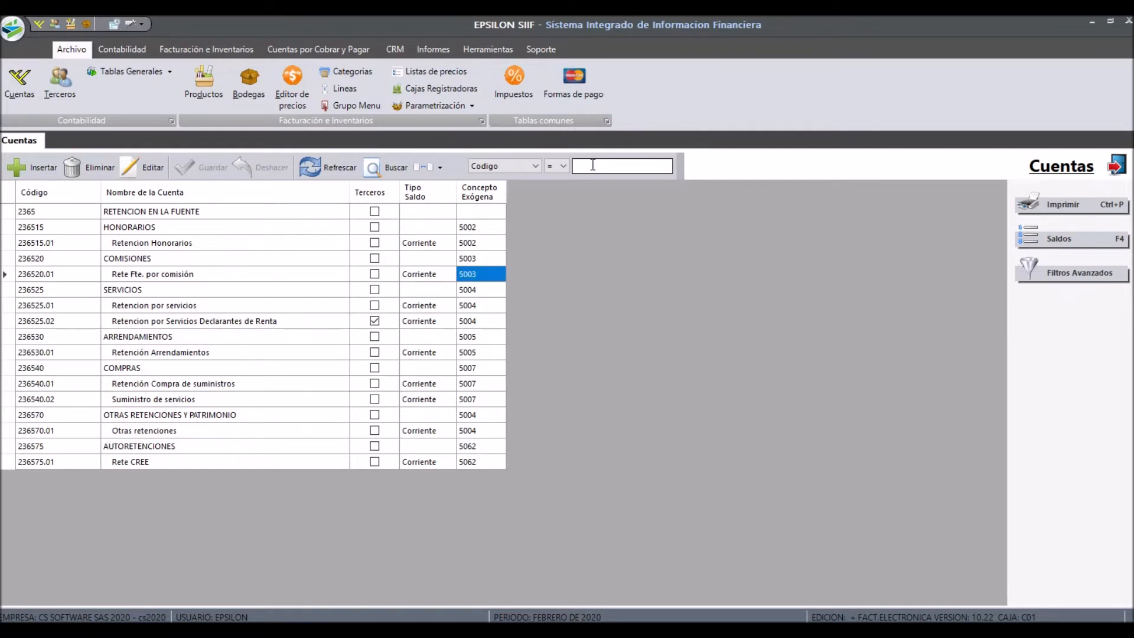
# Examine account 236525 SERVICIOS, comparing its name with its Concepto Exógena.
pyautogui.press('Down')
pyautogui.hotkey('shift', 'Tab')
pyautogui.hotkey('shift', 'Tab')
pyautogui.hotkey('shift', 'Tab')
pyautogui.hotkey('shift', 'Tab')
pyautogui.press('Tab')
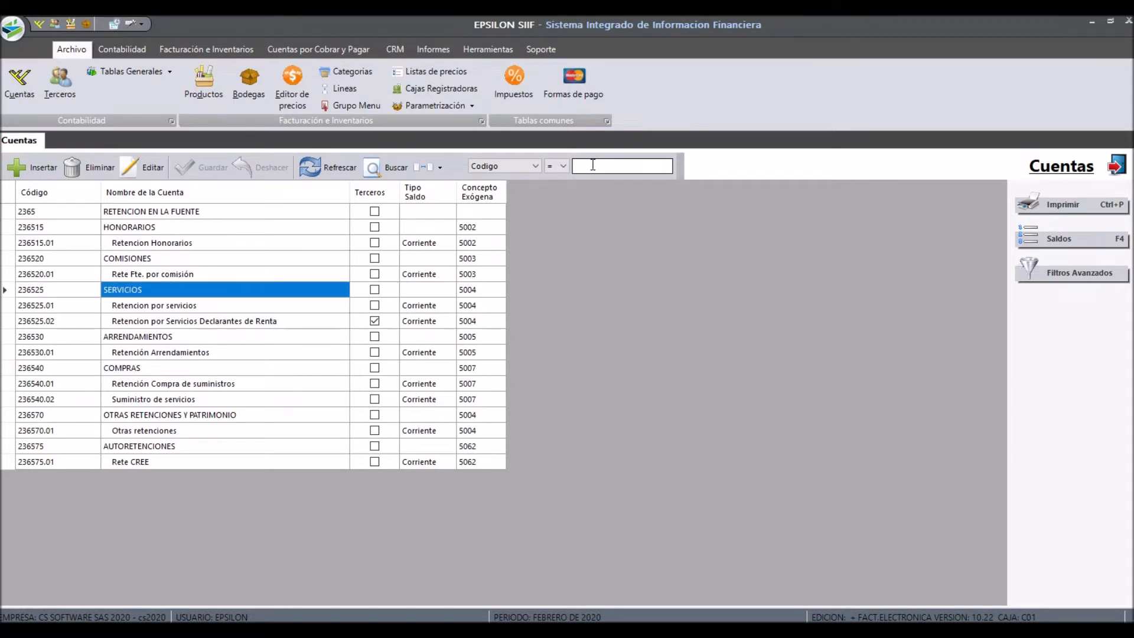
pyautogui.press('Tab')
pyautogui.press('Tab')
pyautogui.press('Tab')
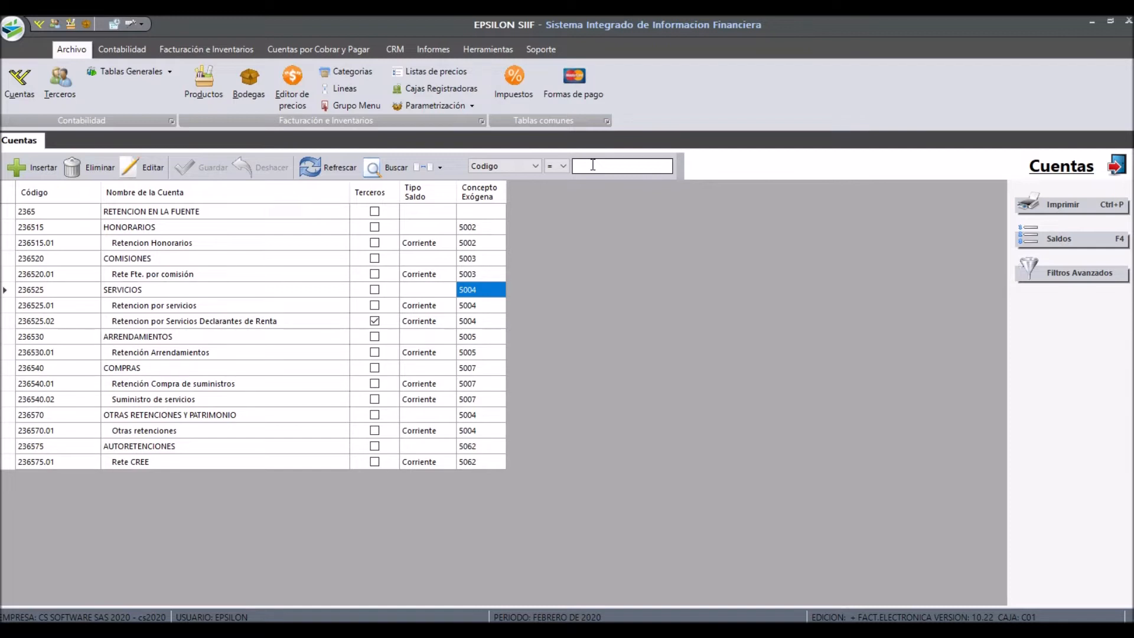
# Review the Concepto Exógena of the remaining withholding accounts, from 236525.01 Retencion por servicios through 236575.01 Rete CREE.
pyautogui.press('Down')
pyautogui.press('Down')
pyautogui.press('Down')
pyautogui.press('Down')
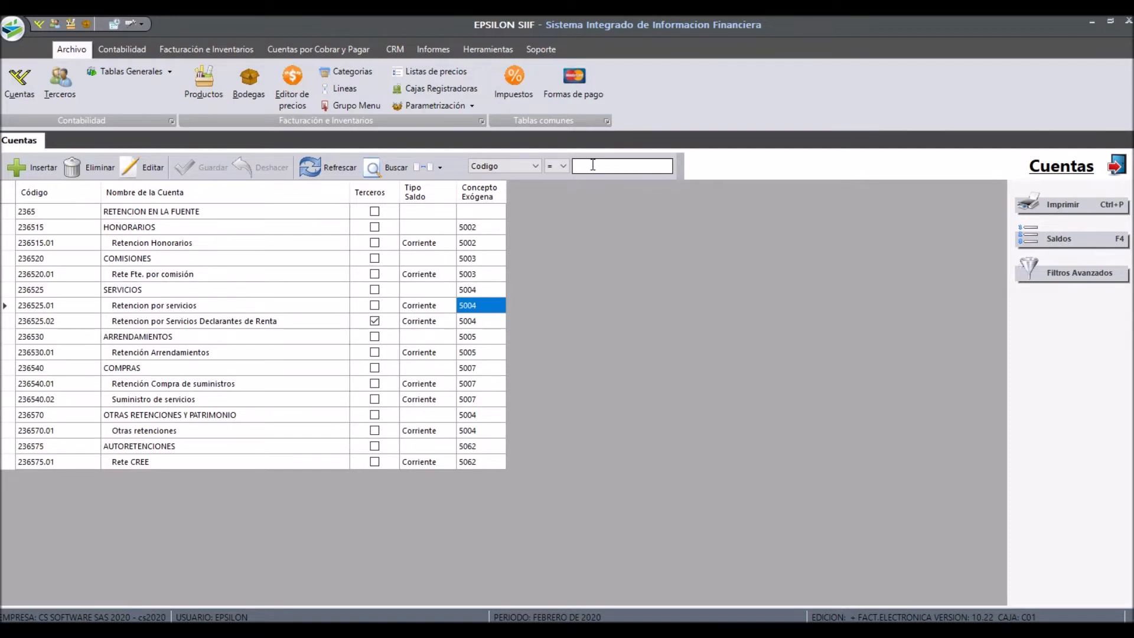
pyautogui.press('Up')
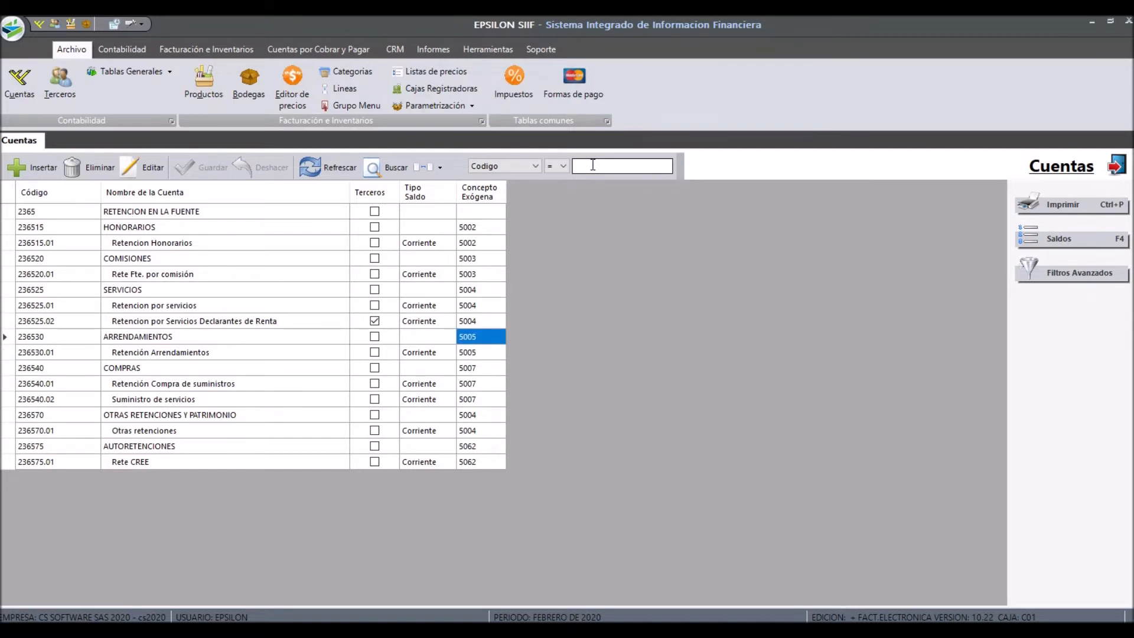
pyautogui.press('Down')
pyautogui.press('Down')
pyautogui.press('Down')
pyautogui.press('Down')
pyautogui.press('Down')
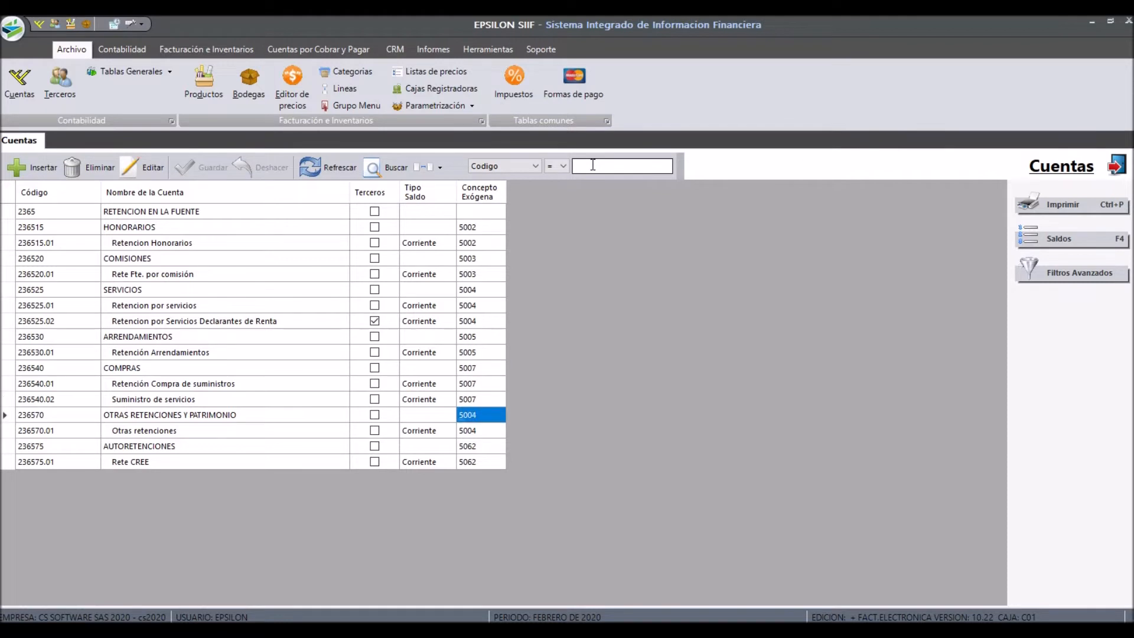
pyautogui.press('Down')
pyautogui.press('Down')
pyautogui.press('Down')
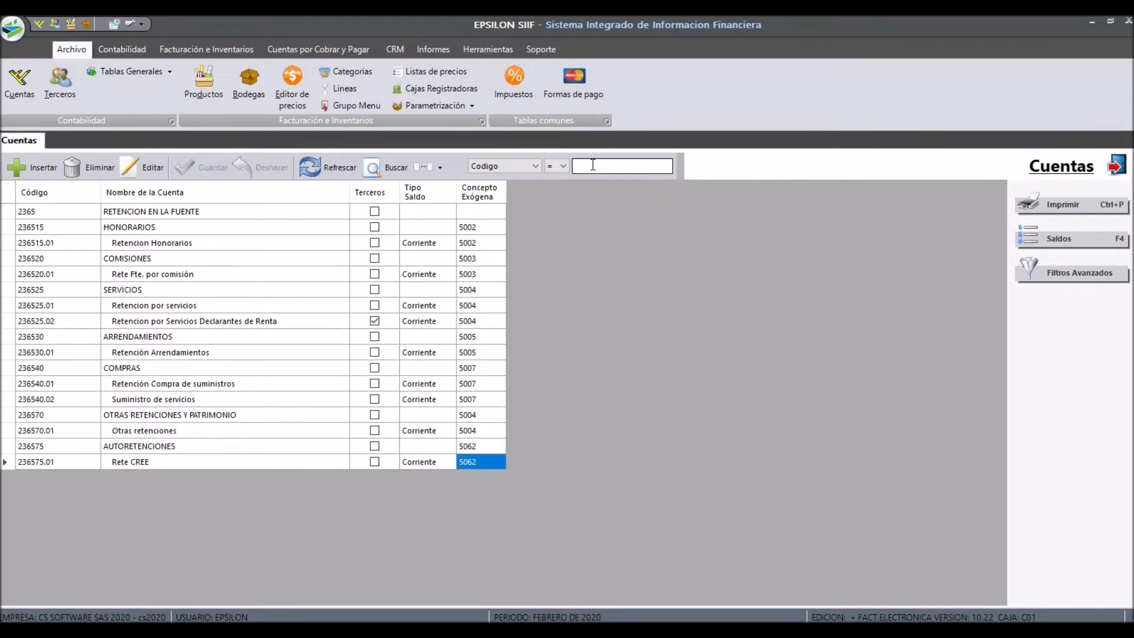
# Go back up through the Concepto Exógena column to account 2365 RETENCION EN LA FUENTE.
pyautogui.press('Up')
pyautogui.press('Up')
pyautogui.press('Up')
pyautogui.press('Up')
pyautogui.press('Up')
pyautogui.press('Up')
pyautogui.press('Up')
pyautogui.press('Up')
pyautogui.press('Up')
pyautogui.press('Up')
pyautogui.press('Up')
pyautogui.press('Up')
pyautogui.press('Up')
pyautogui.press('Up')
pyautogui.press('Up')
pyautogui.press('Up')
pyautogui.press('Up')
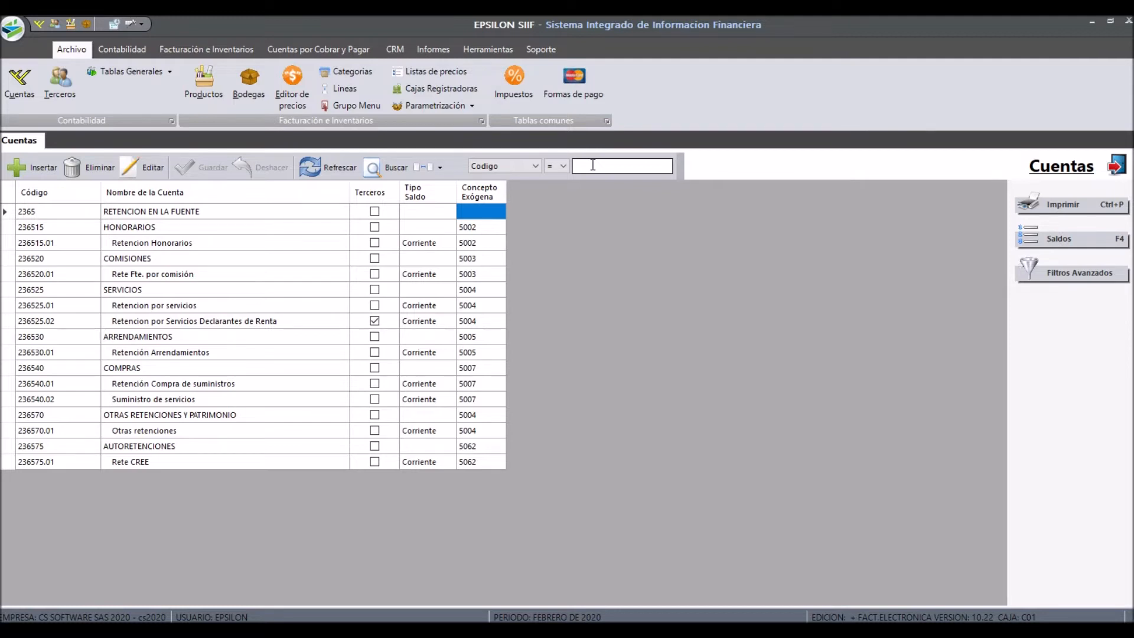
# Generate the Información Exógena Excel file for format 1001, Pagos o abonos en cuenta y retenciones practicadas, with the year 2019.
pyautogui.click(435, 52)
pyautogui.click(228, 88)
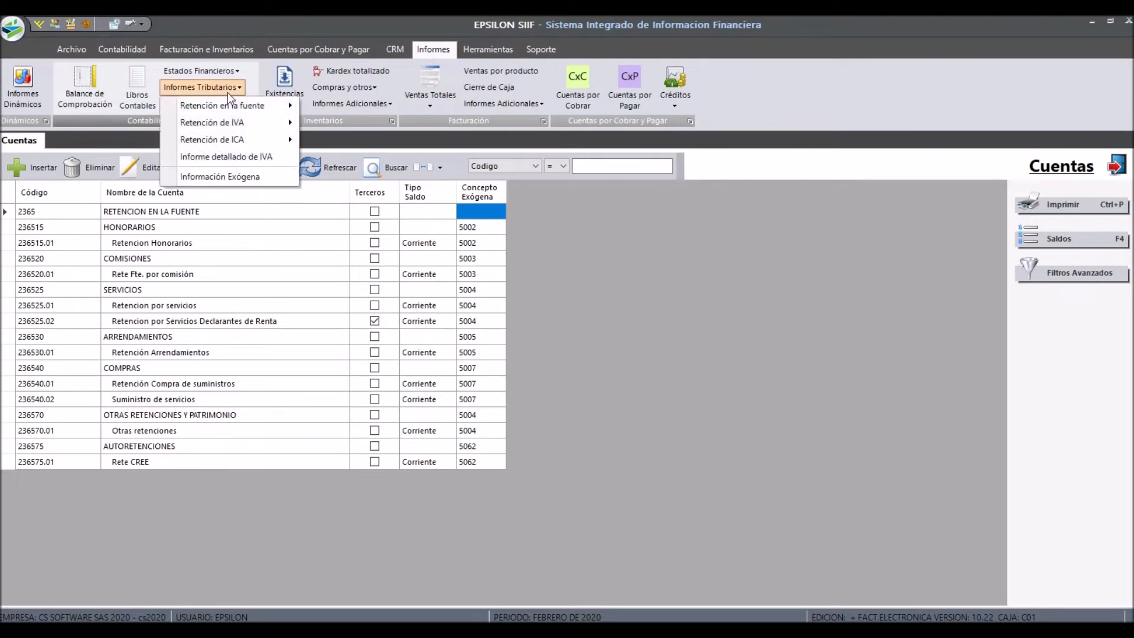
pyautogui.click(228, 179)
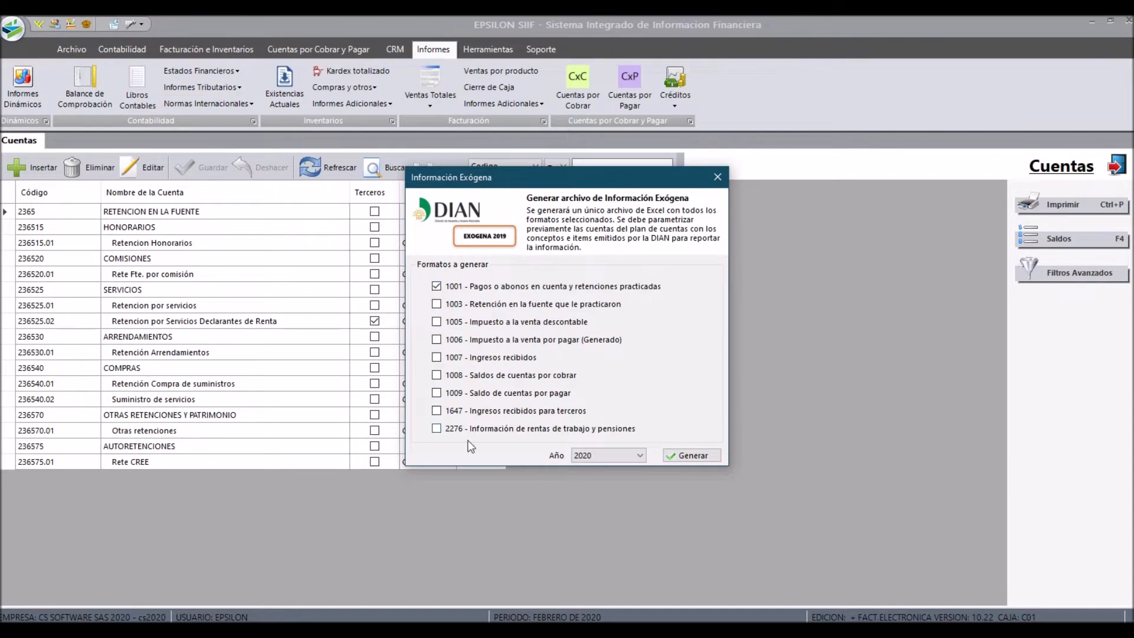
pyautogui.click(614, 460)
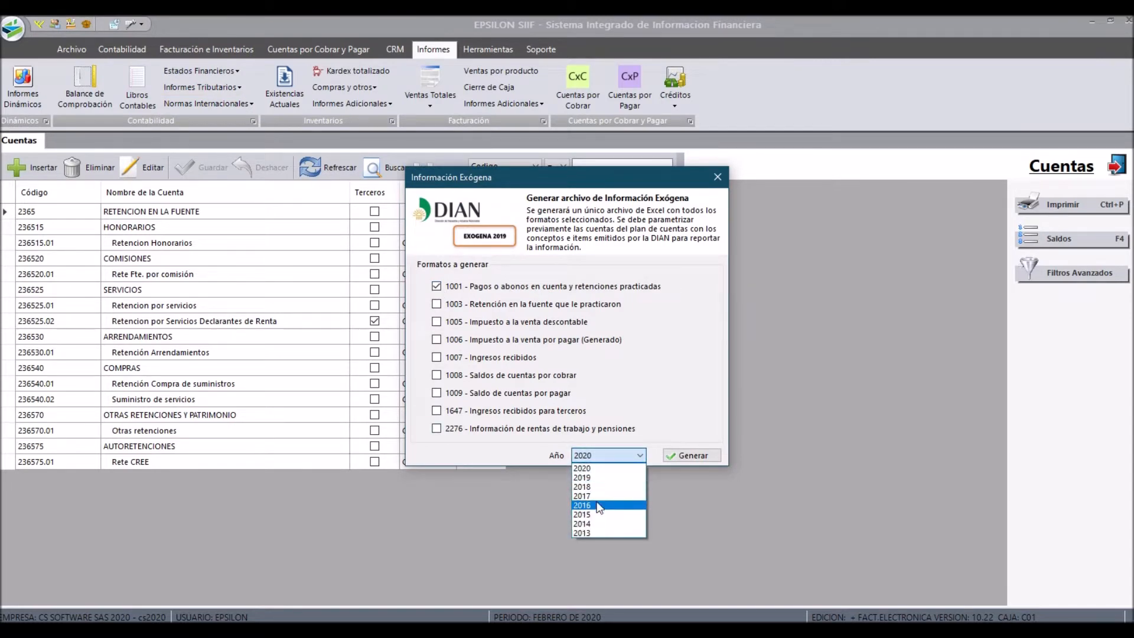
pyautogui.click(607, 476)
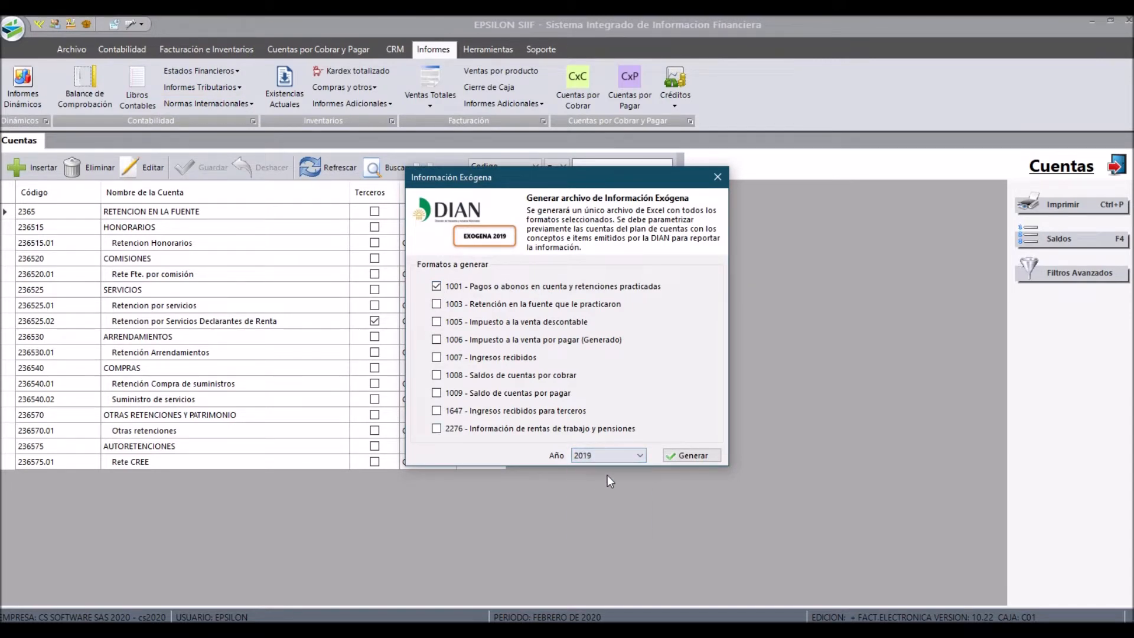
pyautogui.click(675, 460)
# Switch to the generated Excel workbook with the Formato 1001 sheet and maximize its window.
pyautogui.moveTo(764, 630)
pyautogui.click(762, 585)
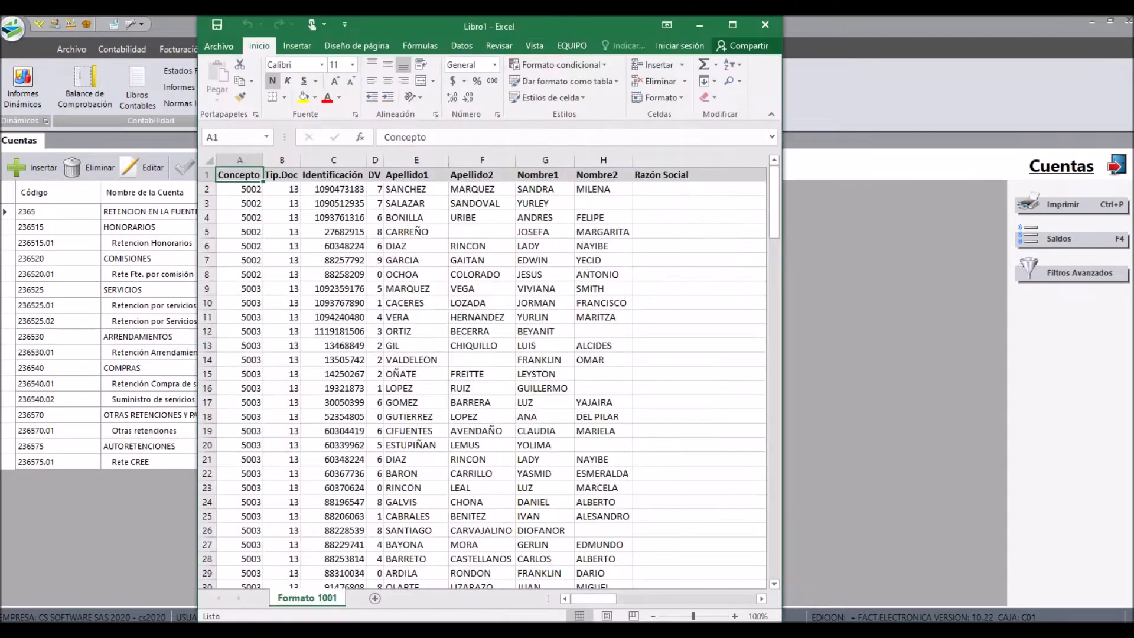
pyautogui.click(735, 30)
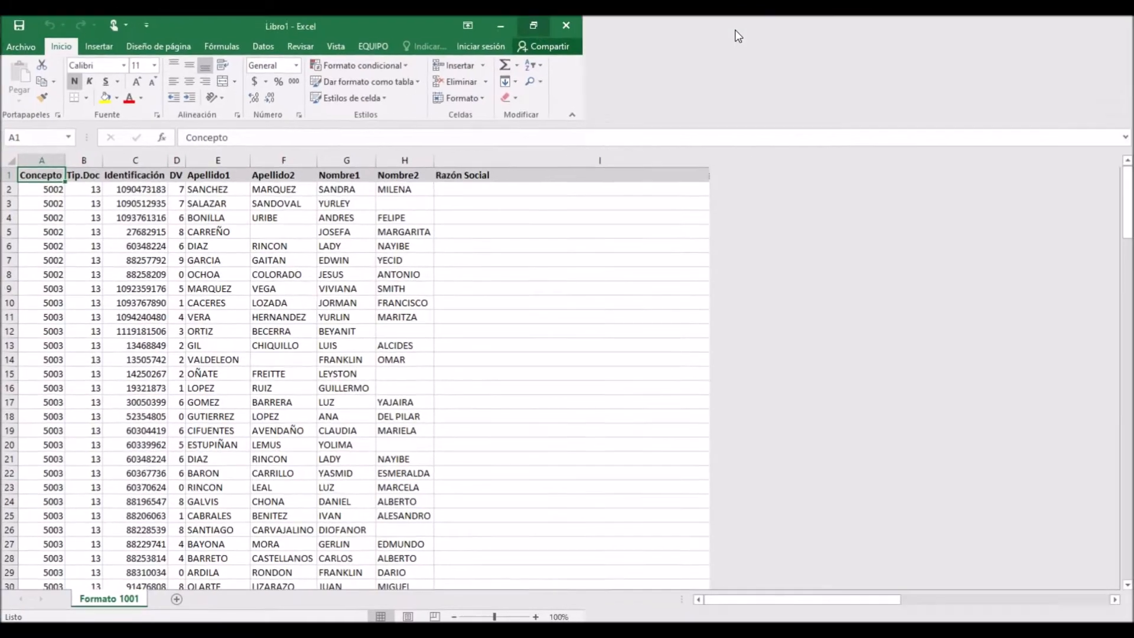
# Examine the columns of the Formato 1001 sheet along row 6 and return to the Concepto column.
pyautogui.click(597, 245)
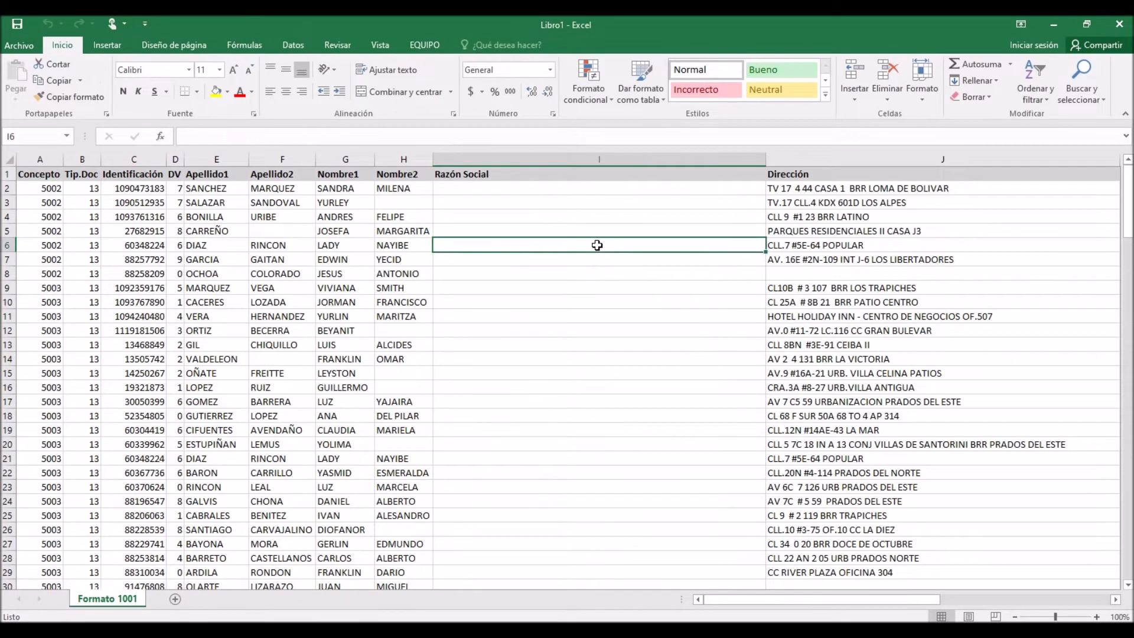
pyautogui.press('Left')
pyautogui.press('Left')
pyautogui.press('Left')
pyautogui.press('Left')
pyautogui.press('Left')
pyautogui.press('Left')
pyautogui.press('Left')
pyautogui.press('Left')
pyautogui.press('Right')
pyautogui.press('Right')
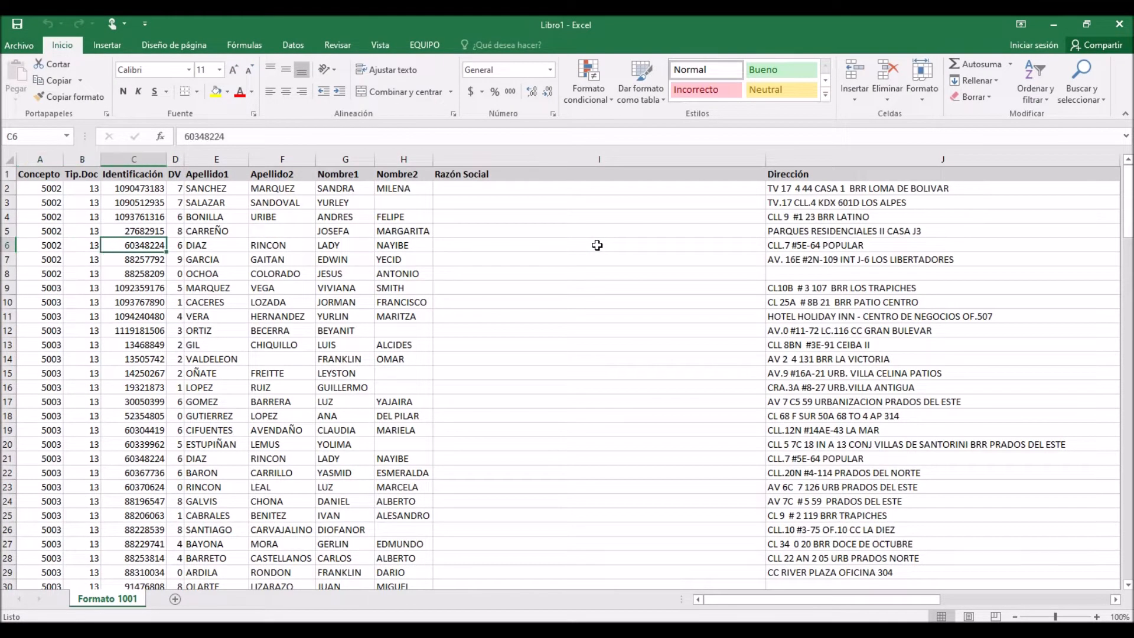
pyautogui.press('Right')
pyautogui.press('Right')
pyautogui.press('Right')
pyautogui.press('Right')
pyautogui.press('Right')
pyautogui.press('Right')
pyautogui.press('Right')
pyautogui.press('Right')
pyautogui.press('Right')
pyautogui.press('Right')
pyautogui.press('Right')
pyautogui.press('Right')
pyautogui.press('Right')
pyautogui.press('Right')
pyautogui.press('Right')
pyautogui.press('Right')
pyautogui.press('Right')
pyautogui.press('Right')
pyautogui.press('Right')
pyautogui.press('Right')
pyautogui.press('Left')
pyautogui.press('Left')
pyautogui.press('Left')
pyautogui.press('Left')
pyautogui.press('Left')
pyautogui.press('Left')
pyautogui.press('Left')
pyautogui.press('Left')
pyautogui.press('Left')
pyautogui.press('Left')
pyautogui.press('Left')
pyautogui.press('Left')
pyautogui.press('Left')
pyautogui.press('Left')
pyautogui.press('Left')
pyautogui.press('Left')
pyautogui.press('Left')
pyautogui.press('Left')
pyautogui.press('Left')
pyautogui.press('Left')
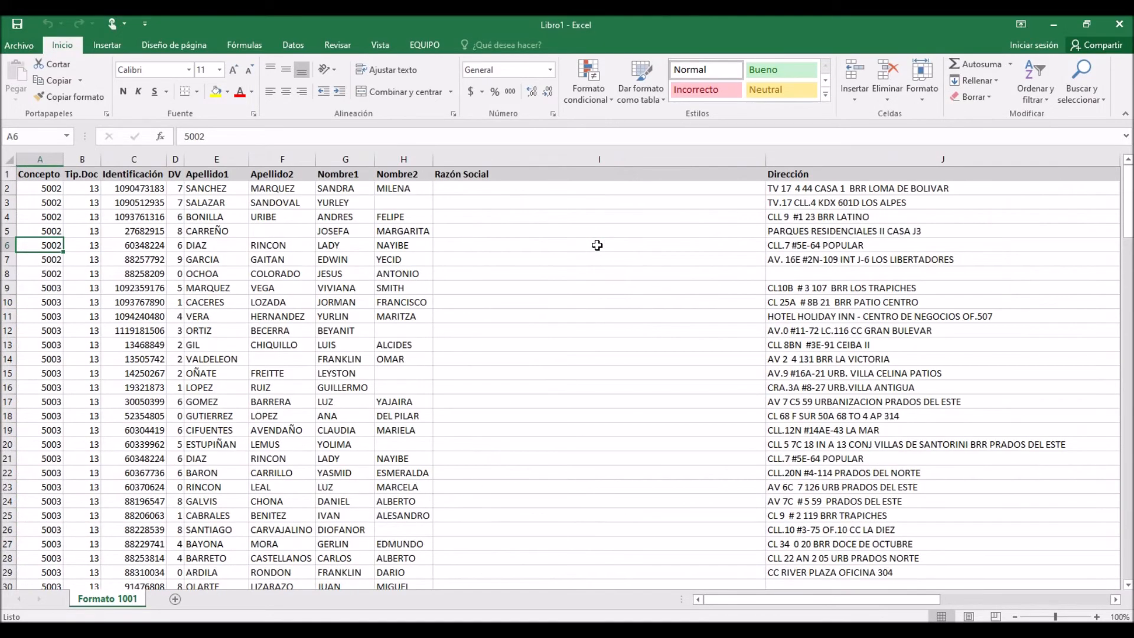
# Select the records in rows 2 to 16 from the Concepto column through ReteCree asumido to inspect their values.
pyautogui.press('Up')
pyautogui.press('Up')
pyautogui.press('Up')
pyautogui.press('Up')
pyautogui.press('Up')
pyautogui.press('Down')
pyautogui.hotkey('shift', 'Down')
pyautogui.hotkey('shift', 'Down')
pyautogui.hotkey('shift', 'Down')
pyautogui.hotkey('shift', 'Down')
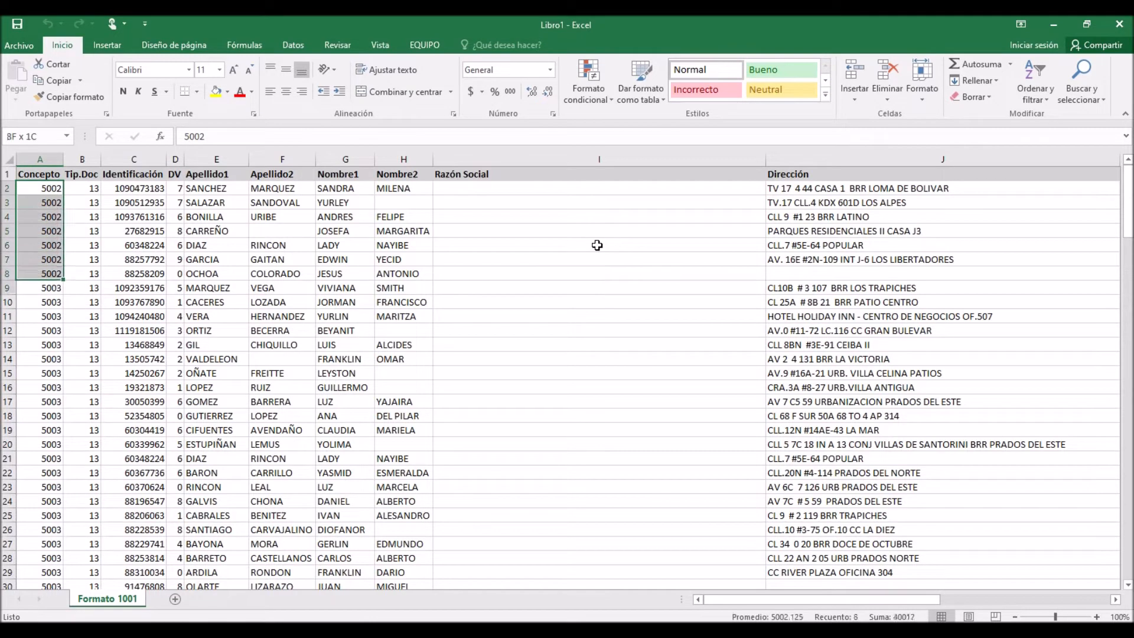
pyautogui.hotkey('shift', 'Down')
pyautogui.hotkey('shift', 'Down')
pyautogui.hotkey('shift', 'Down')
pyautogui.hotkey('shift', 'Down')
pyautogui.hotkey('shift', 'Down')
pyautogui.hotkey('shift', 'Down')
pyautogui.hotkey('shift', 'Down')
pyautogui.hotkey('shift', 'Down')
pyautogui.hotkey('shift', 'Down')
pyautogui.hotkey('shift', 'Down')
pyautogui.hotkey('shift', 'Right')
pyautogui.hotkey('shift', 'Right')
pyautogui.hotkey('shift', 'Right')
pyautogui.hotkey('shift', 'Right')
pyautogui.hotkey('shift', 'Right')
pyautogui.hotkey('shift', 'Right')
pyautogui.hotkey('shift', 'Right')
pyautogui.hotkey('shift', 'Right')
pyautogui.hotkey('shift', 'Right')
pyautogui.hotkey('shift', 'Right')
pyautogui.hotkey('shift', 'Right')
pyautogui.hotkey('shift', 'Right')
pyautogui.hotkey('shift', 'Right')
pyautogui.hotkey('shift', 'Right')
pyautogui.hotkey('shift', 'Right')
pyautogui.hotkey('shift', 'Right')
pyautogui.hotkey('shift', 'Right')
pyautogui.hotkey('shift', 'Right')
pyautogui.hotkey('shift', 'Right')
pyautogui.hotkey('shift', 'Right')
pyautogui.hotkey('shift', 'Right')
pyautogui.hotkey('shift', 'Right')
pyautogui.hotkey('shift', 'Right')
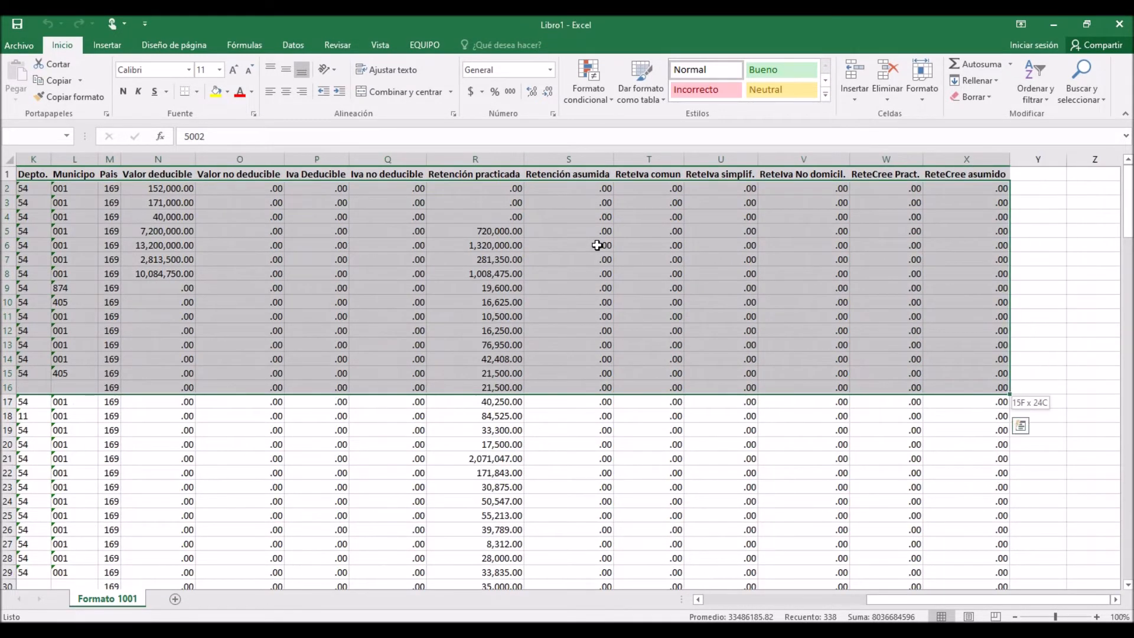
pyautogui.hotkey('ctrl', 'q')
pyautogui.press('Escape')
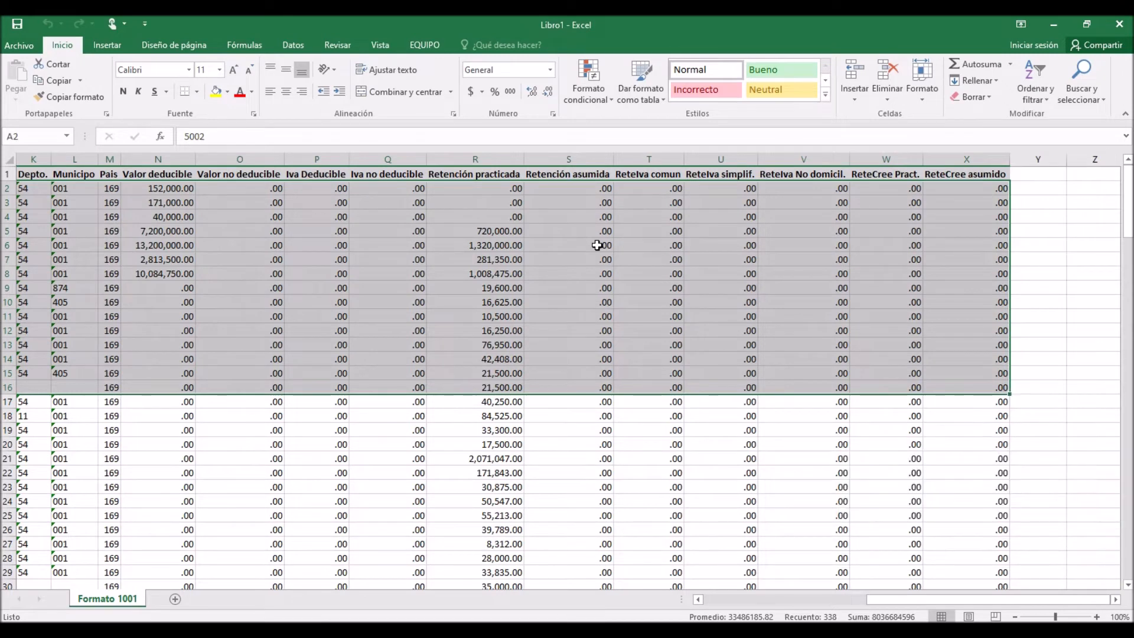
# Clear the range selection and look over the first records of the Concepto column, ending on cell A2.
pyautogui.press('Left')
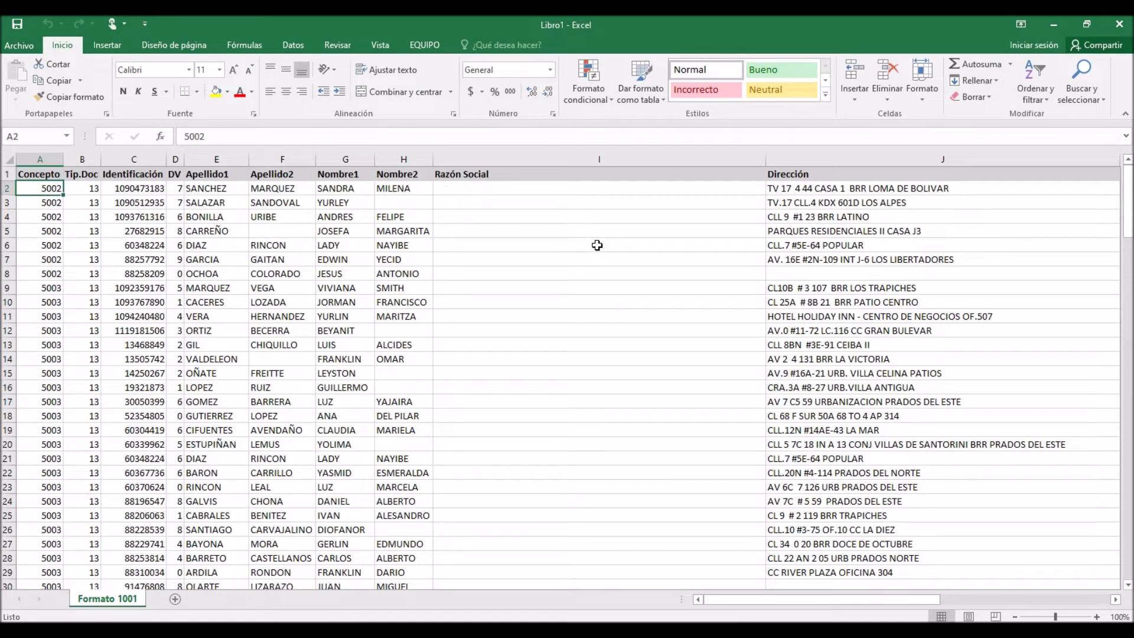
pyautogui.press('Down')
pyautogui.press('Down')
pyautogui.press('Down')
pyautogui.press('Down')
pyautogui.press('Down')
pyautogui.press('Down')
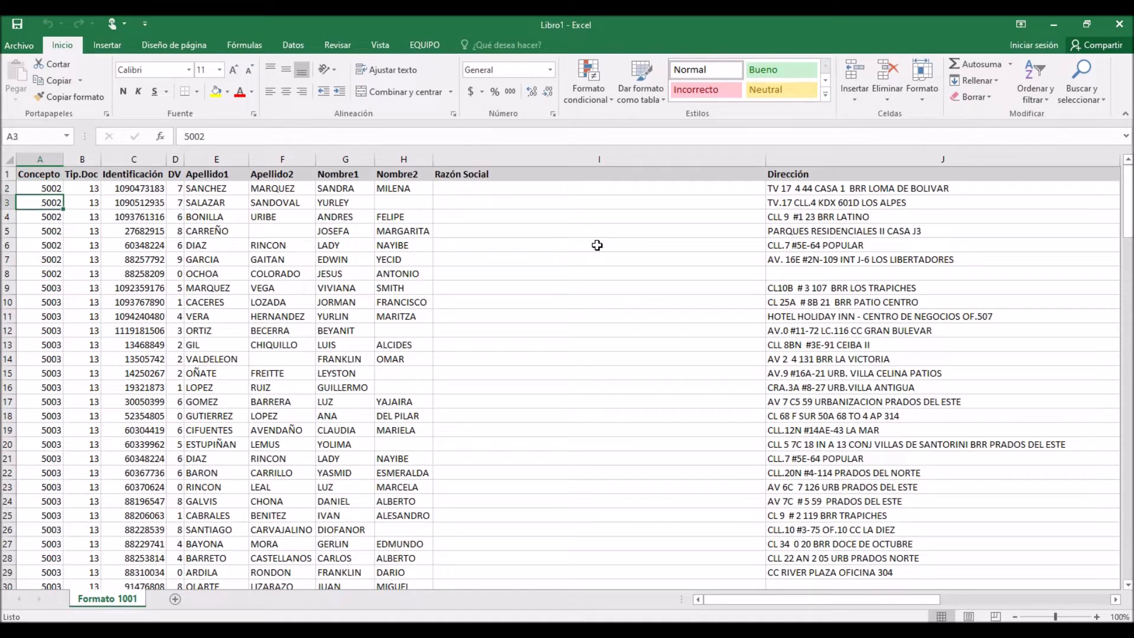
pyautogui.press('Up')
pyautogui.press('Up')
pyautogui.press('Up')
pyautogui.press('Up')
pyautogui.press('Up')
pyautogui.press('Up')
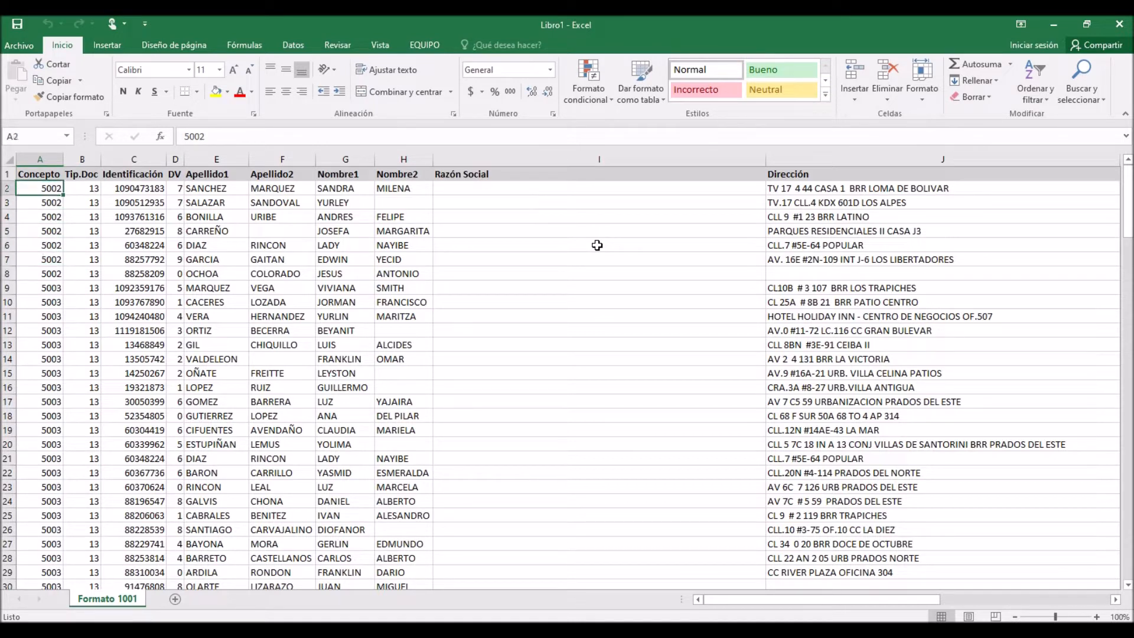
# Review the document type codes in the Tip.Doc column over the first records, returning to the column's upper rows.
pyautogui.press('Right')
pyautogui.press('Down')
pyautogui.press('Down')
pyautogui.press('Down')
pyautogui.press('Down')
pyautogui.press('Down')
pyautogui.press('Down')
pyautogui.press('Down')
pyautogui.press('Down')
pyautogui.press('Down')
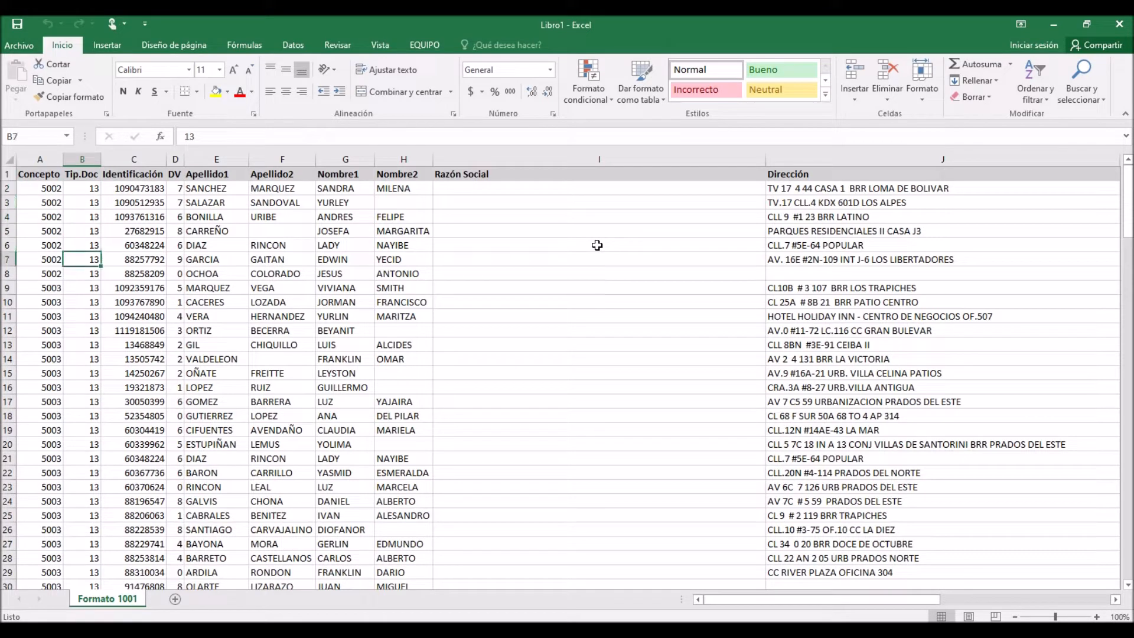
pyautogui.press('Up')
pyautogui.press('Up')
pyautogui.press('Up')
pyautogui.press('Up')
pyautogui.press('Up')
pyautogui.press('Up')
pyautogui.press('Up')
pyautogui.press('Up')
pyautogui.press('Up')
# Examine the first records of the Identificación, DV and Apellido1 columns.
pyautogui.press('Right')
pyautogui.press('Down')
pyautogui.press('Down')
pyautogui.press('Down')
pyautogui.press('Down')
pyautogui.press('Right')
pyautogui.press('Up')
pyautogui.press('Up')
pyautogui.press('Up')
pyautogui.press('Down')
pyautogui.press('Down')
pyautogui.press('Down')
pyautogui.press('Down')
pyautogui.press('Down')
pyautogui.press('Down')
pyautogui.press('Right')
pyautogui.press('Up')
pyautogui.press('Up')
pyautogui.press('Up')
pyautogui.press('Up')
pyautogui.press('Up')
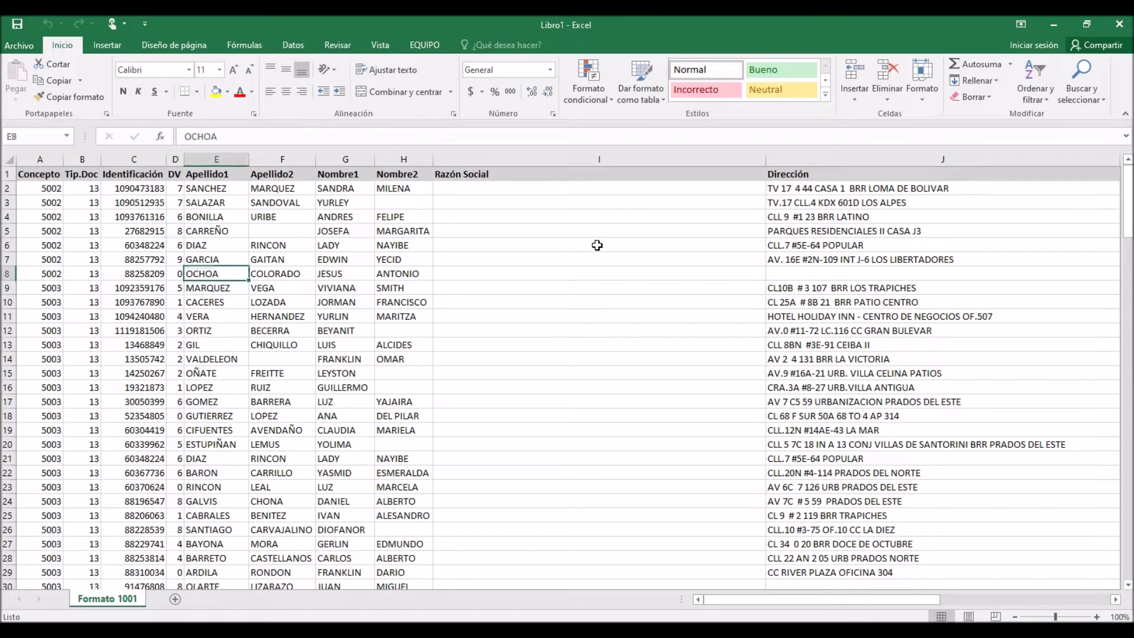
# Review the remaining surname and first name columns, Razón Social and Dirección, ending on row 4.
pyautogui.press('Right')
pyautogui.press('Right')
pyautogui.press('Right')
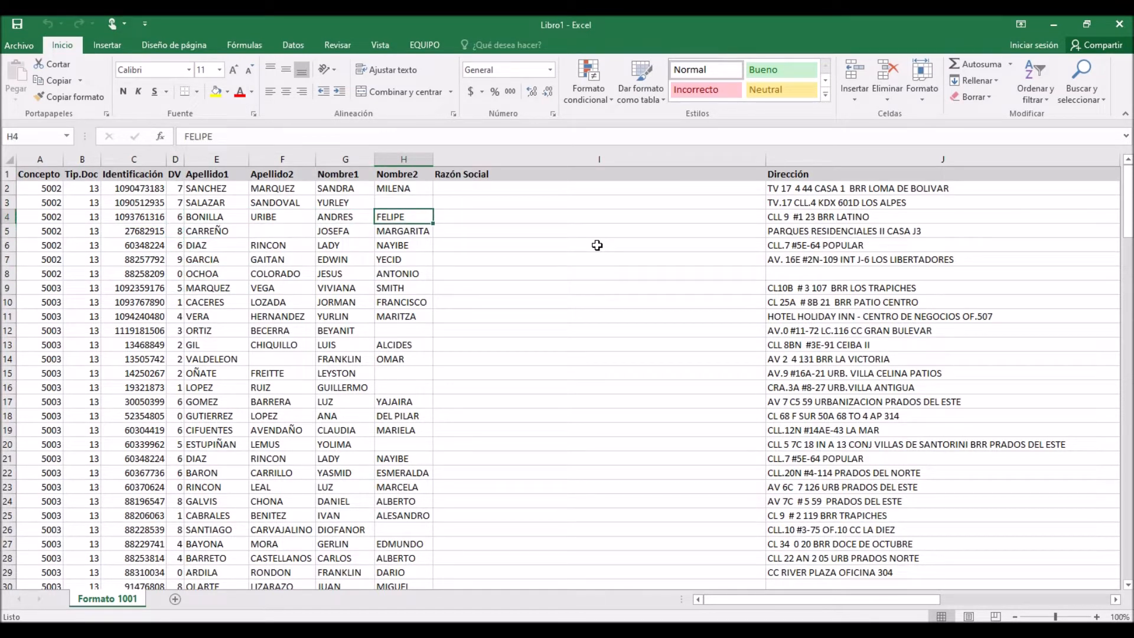
pyautogui.press('Right')
pyautogui.press('Right')
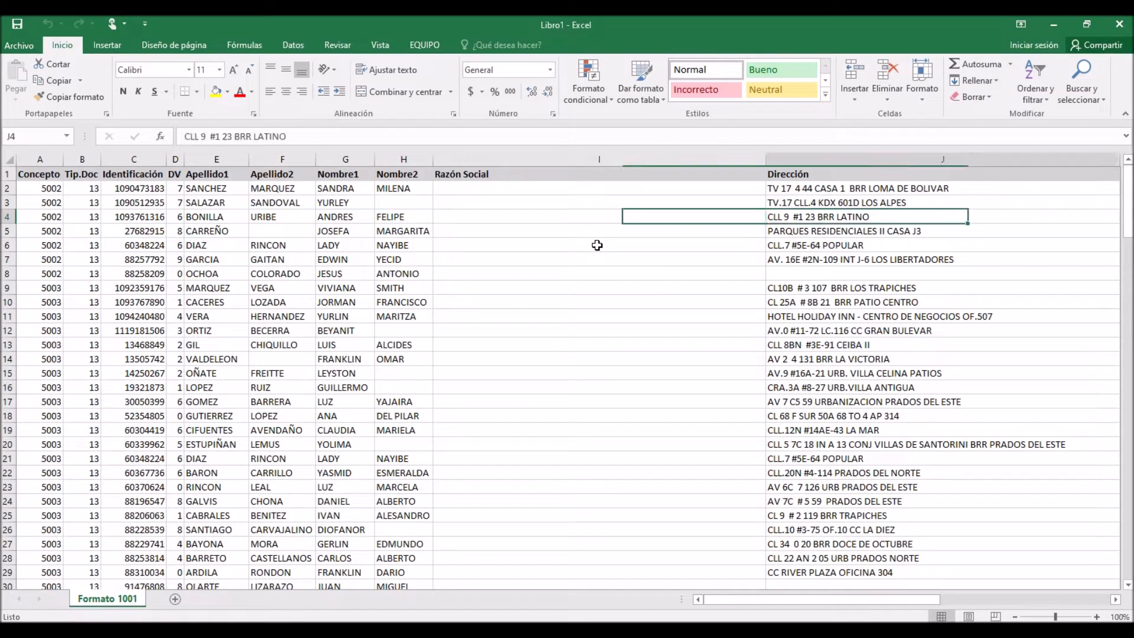
# Examine the Depto., Municipo and Pais codes and the adjacent value columns along row 4, returning to Depto.
pyautogui.press('Right')
pyautogui.press('Right')
pyautogui.press('Right')
pyautogui.press('Right')
pyautogui.press('Left')
pyautogui.press('Left')
pyautogui.press('Left')
pyautogui.press('Right')
pyautogui.press('Right')
pyautogui.press('Right')
pyautogui.press('Right')
pyautogui.press('Right')
pyautogui.press('Right')
pyautogui.press('Right')
pyautogui.press('Right')
pyautogui.press('Right')
pyautogui.press('Right')
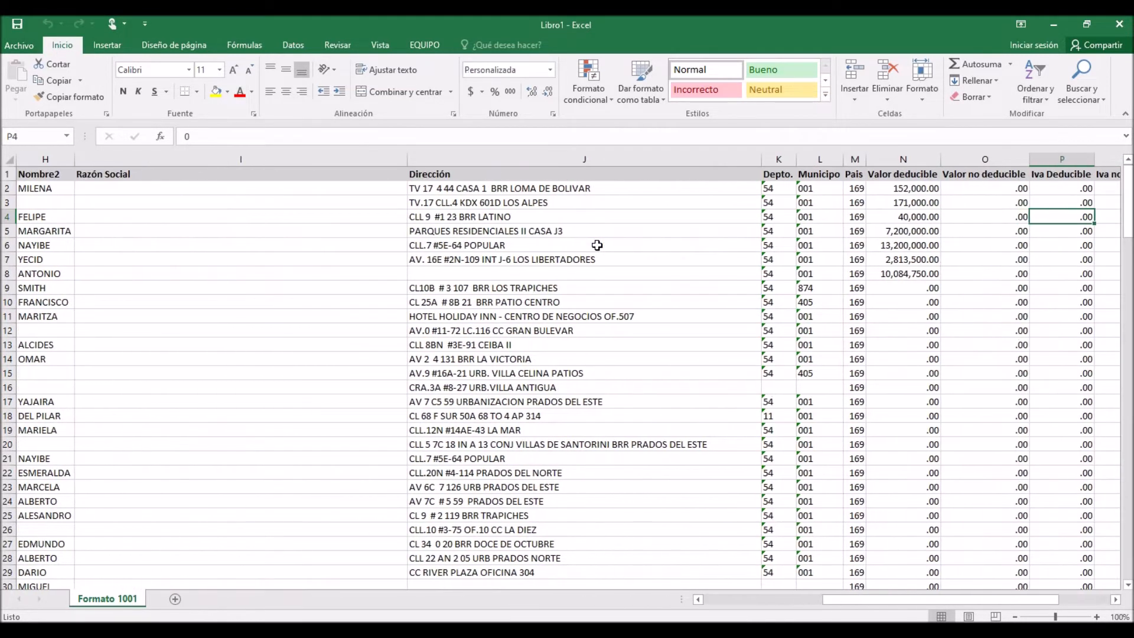
pyautogui.press('Left')
pyautogui.press('Left')
pyautogui.press('Left')
pyautogui.press('Left')
pyautogui.press('Left')
pyautogui.press('Left')
pyautogui.press('Left')
pyautogui.press('Left')
pyautogui.press('Left')
pyautogui.press('Left')
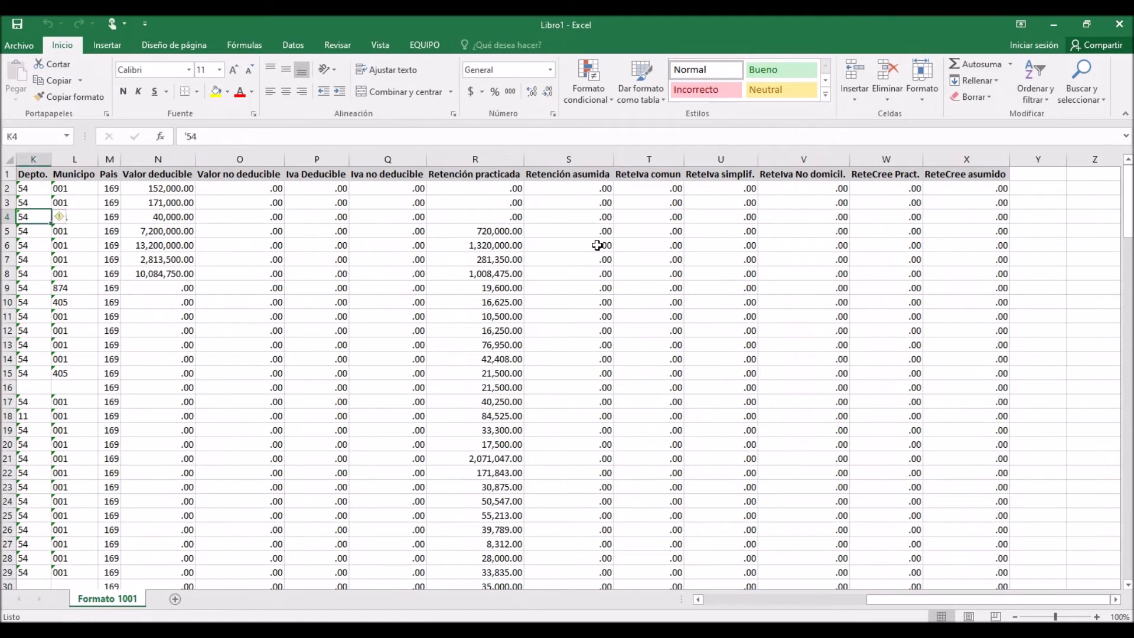
# Review the amounts in the Valor deducible column from row 2 down to row 9.
pyautogui.press('Right')
pyautogui.press('Right')
pyautogui.press('Right')
pyautogui.press('Up')
pyautogui.press('Up')
pyautogui.press('Down')
pyautogui.press('Down')
pyautogui.press('Down')
pyautogui.press('Down')
pyautogui.press('Down')
pyautogui.press('Down')
pyautogui.press('Down')
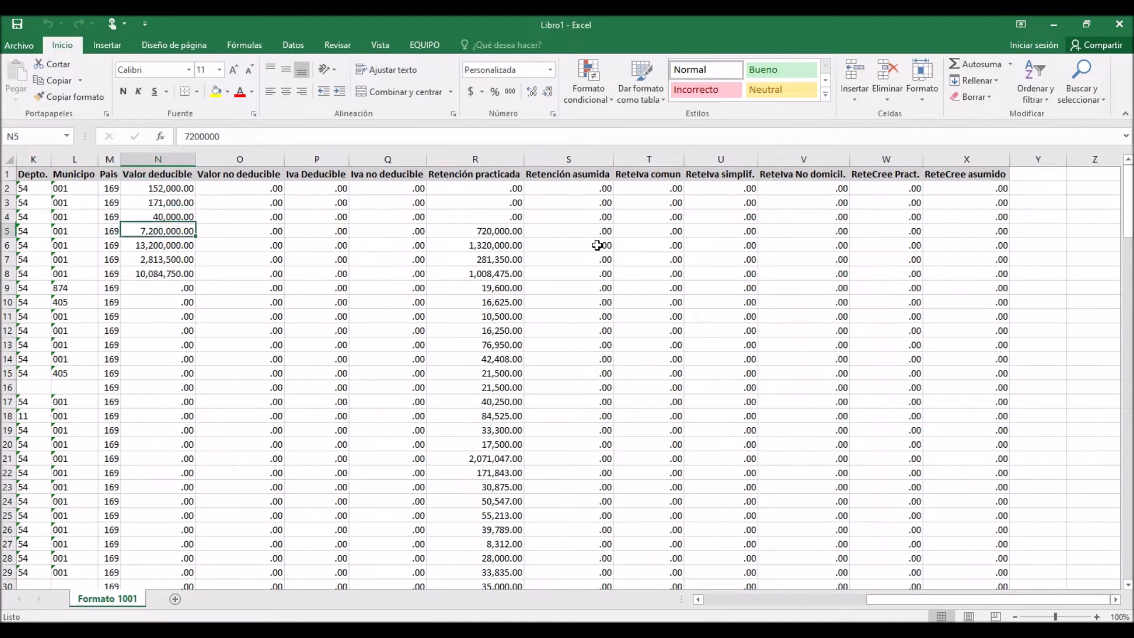
# Check the Valor no deducible and both Iva columns, and review the Retención practicada amounts around rows 6 to 10.
pyautogui.press('Right')
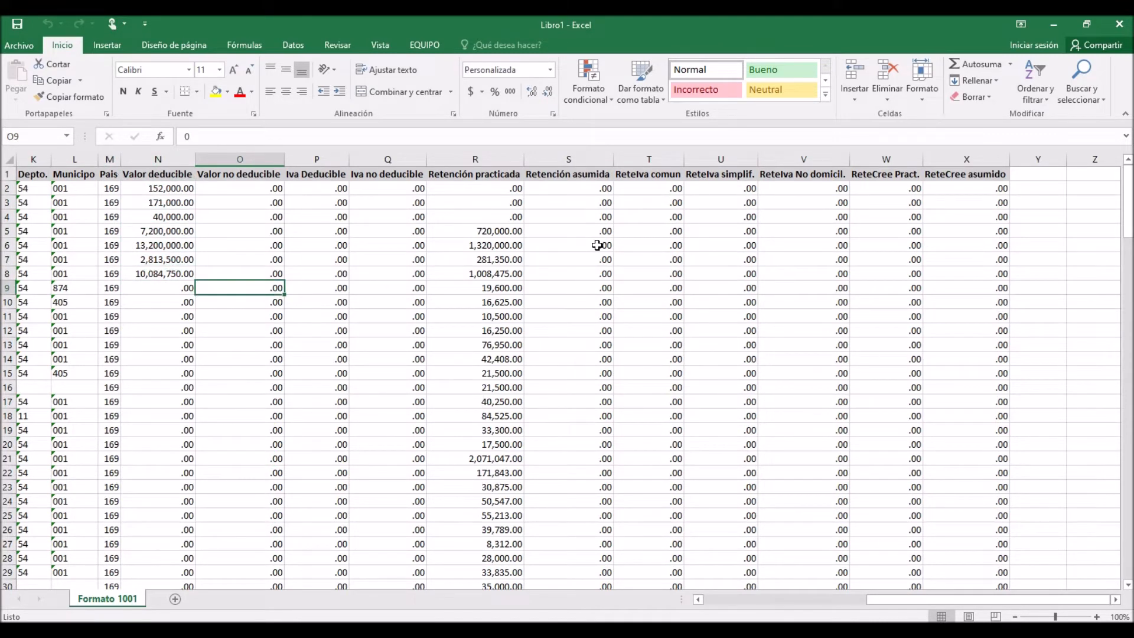
pyautogui.press('Right')
pyautogui.press('Right')
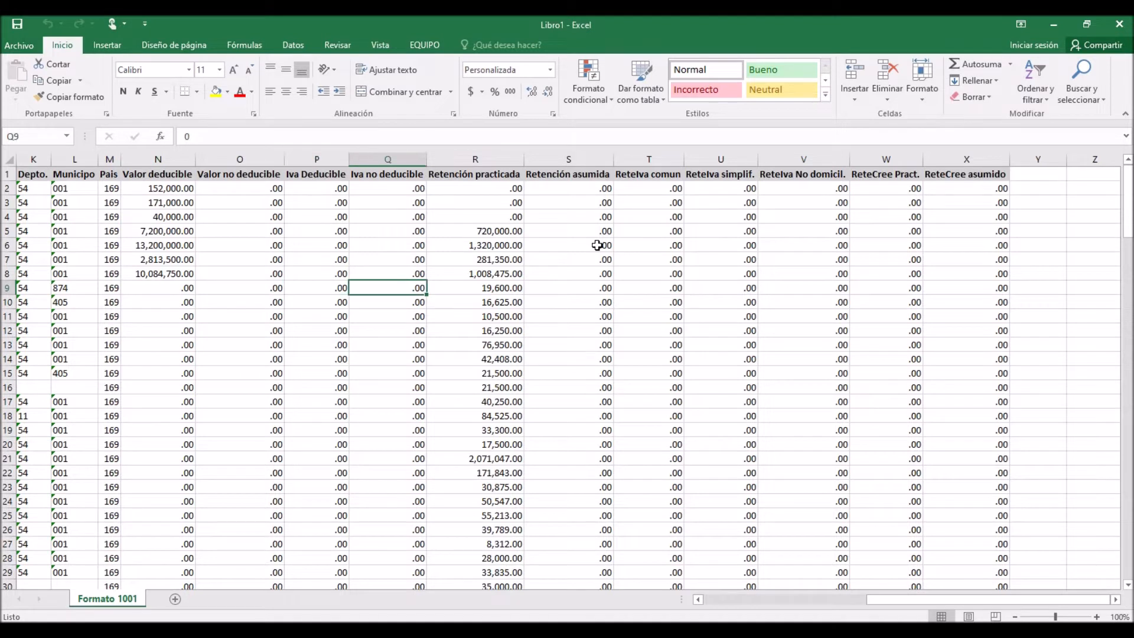
pyautogui.press('Right')
pyautogui.press('Up')
pyautogui.press('Up')
pyautogui.press('Up')
pyautogui.press('Down')
pyautogui.press('Down')
pyautogui.press('Down')
pyautogui.press('Down')
# Check the Retención asumida, ReteIva and ReteCree columns along row 10.
pyautogui.press('Right')
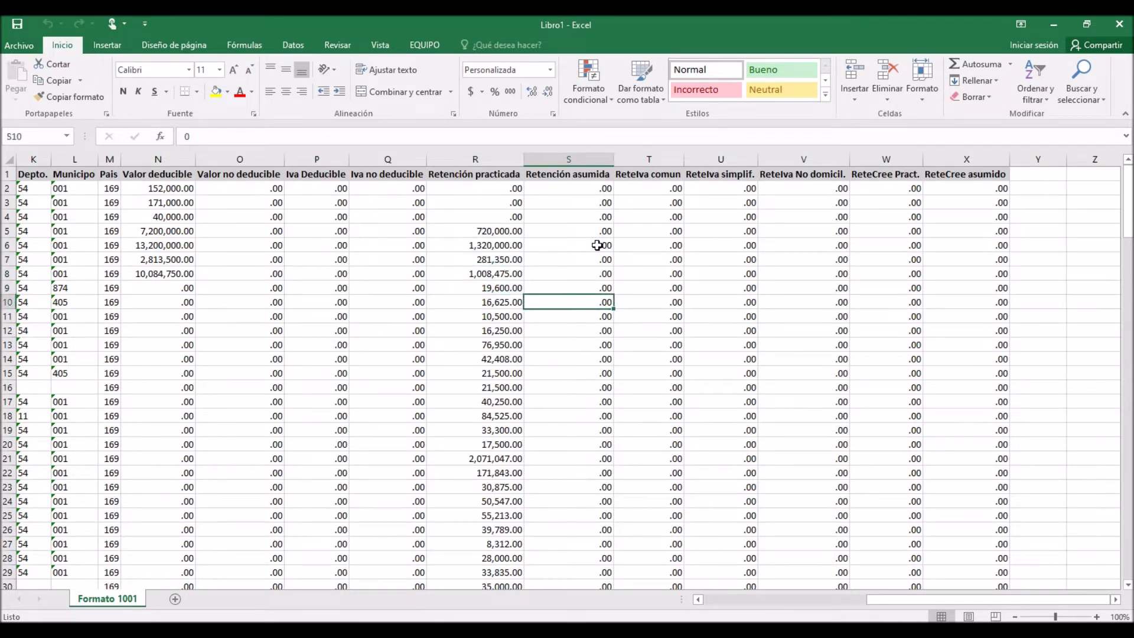
pyautogui.press('Right')
pyautogui.press('Right')
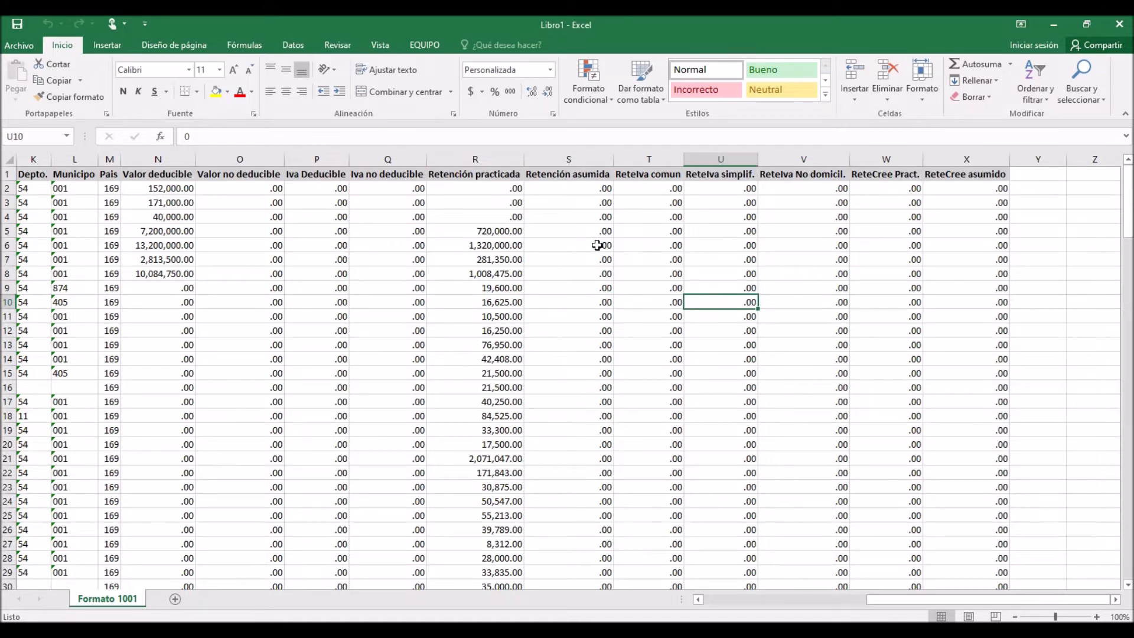
pyautogui.press('Right')
pyautogui.press('Right')
pyautogui.press('Right')
# Look back over all the columns along row 10 toward the Concepto column.
pyautogui.press('Left')
pyautogui.press('Left')
pyautogui.press('Left')
pyautogui.press('Left')
pyautogui.press('Left')
pyautogui.press('Left')
pyautogui.press('Left')
pyautogui.press('Left')
pyautogui.press('Left')
pyautogui.press('Left')
pyautogui.press('Left')
pyautogui.press('Left')
pyautogui.press('Left')
pyautogui.press('Left')
pyautogui.press('Left')
pyautogui.press('Left')
pyautogui.press('Left')
pyautogui.press('Left')
pyautogui.press('Left')
pyautogui.press('Left')
pyautogui.press('Left')
pyautogui.press('Left')
pyautogui.press('Left')
# Go over the row 10 columns again from the identification data to the withholdings, ending on Iva no deducible in cell Q10.
pyautogui.press('Right')
pyautogui.press('Right')
pyautogui.press('Right')
pyautogui.press('Right')
pyautogui.press('Right')
pyautogui.press('Right')
pyautogui.press('Right')
pyautogui.press('Right')
pyautogui.press('Right')
pyautogui.press('Right')
pyautogui.press('Right')
pyautogui.press('Right')
pyautogui.press('Right')
pyautogui.press('Right')
pyautogui.press('Right')
pyautogui.press('Right')
pyautogui.press('Right')
pyautogui.press('Right')
pyautogui.press('Right')
pyautogui.press('Left')
pyautogui.press('Left')
pyautogui.press('Left')
pyautogui.press('Left')
pyautogui.press('Left')
pyautogui.press('Left')
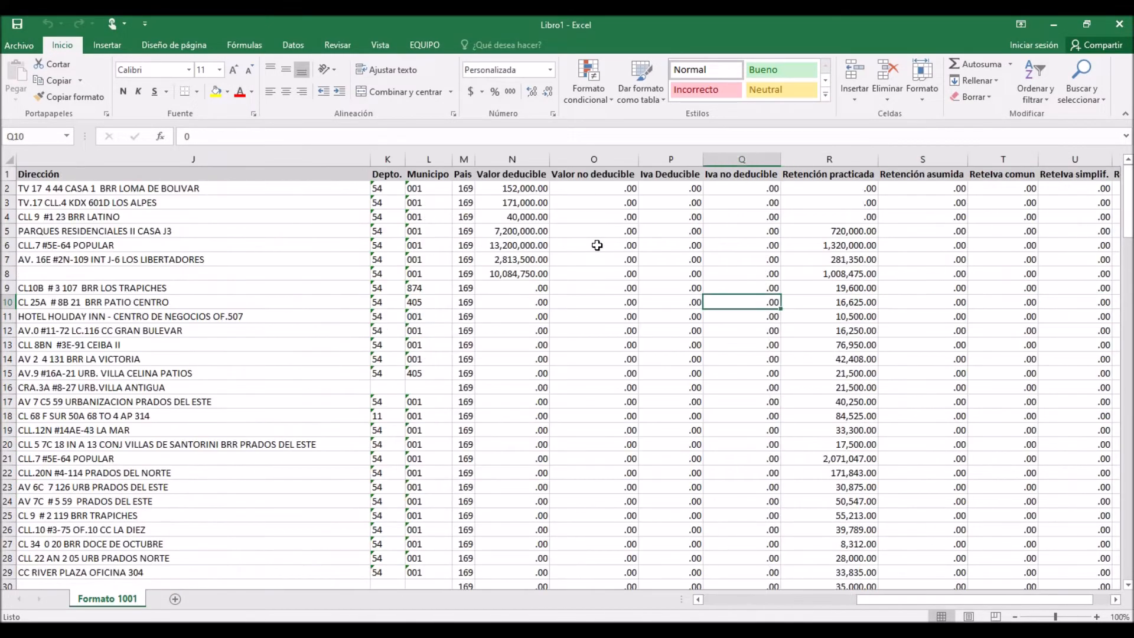
# Go back along row 10 from Iva no deducible through the location columns to the identification data around the DV column.
pyautogui.press('Left')
pyautogui.press('Left')
pyautogui.press('Left')
pyautogui.press('Left')
pyautogui.press('Left')
pyautogui.press('Left')
pyautogui.press('Left')
pyautogui.press('Left')
pyautogui.press('Left')
pyautogui.press('Left')
pyautogui.press('Left')
pyautogui.press('Left')
pyautogui.press('Left')
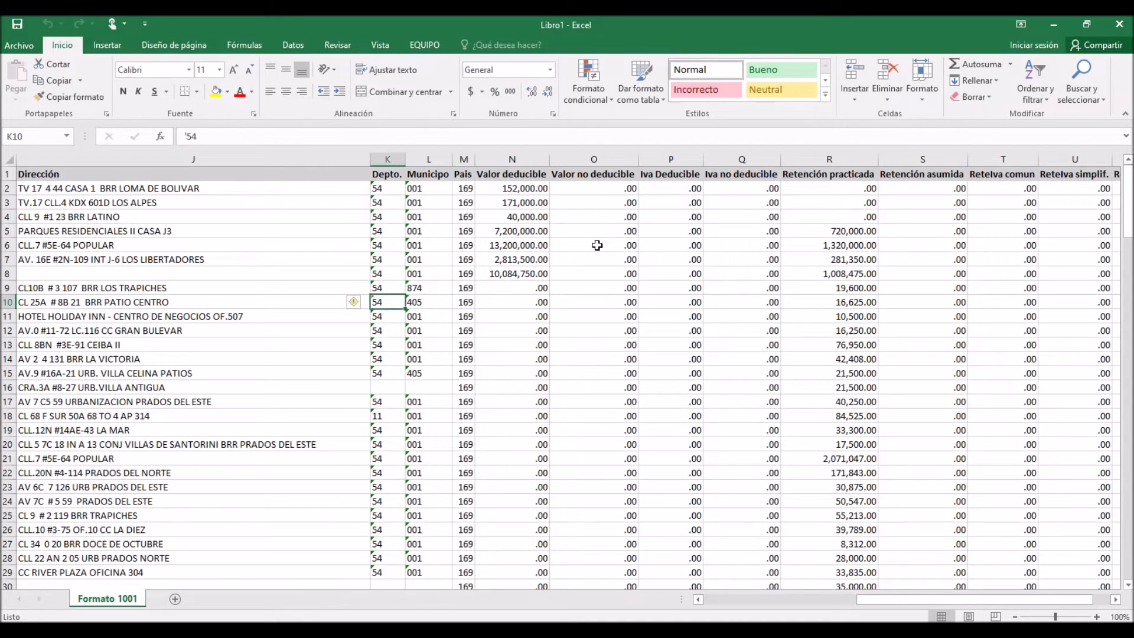
pyautogui.press('Right')
pyautogui.press('Right')
pyautogui.press('Right')
pyautogui.press('Left')
pyautogui.press('Right')
pyautogui.press('Left')
pyautogui.press('Right')
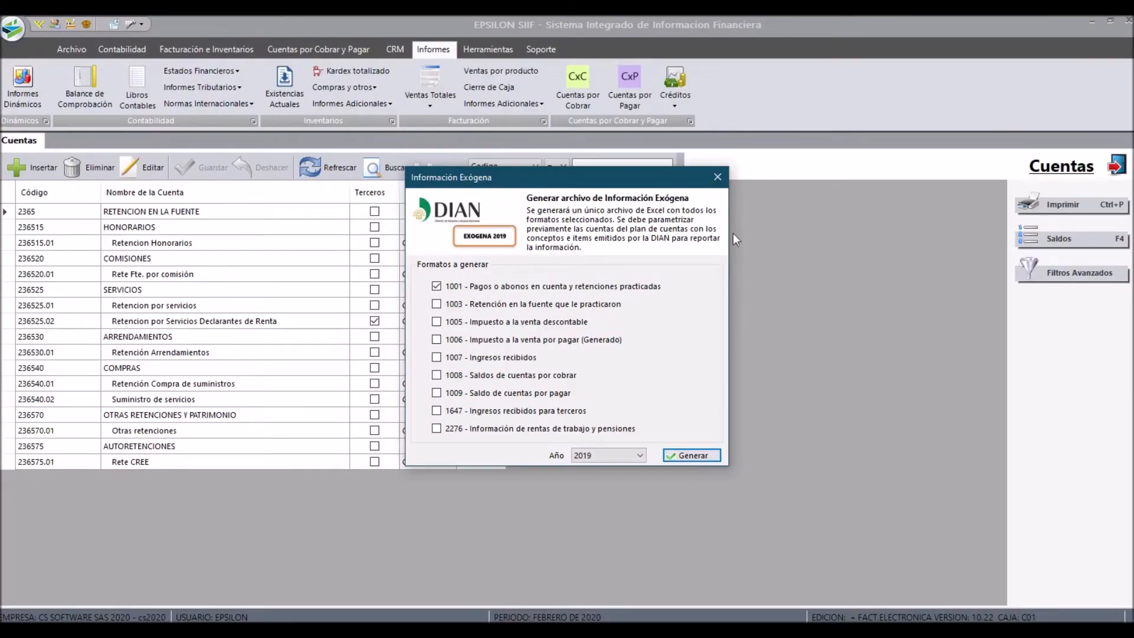
# Close the Información Exógena dialog in EPSILON SIIF and open a third party's basic information record from Terceros.
pyautogui.click(723, 177)
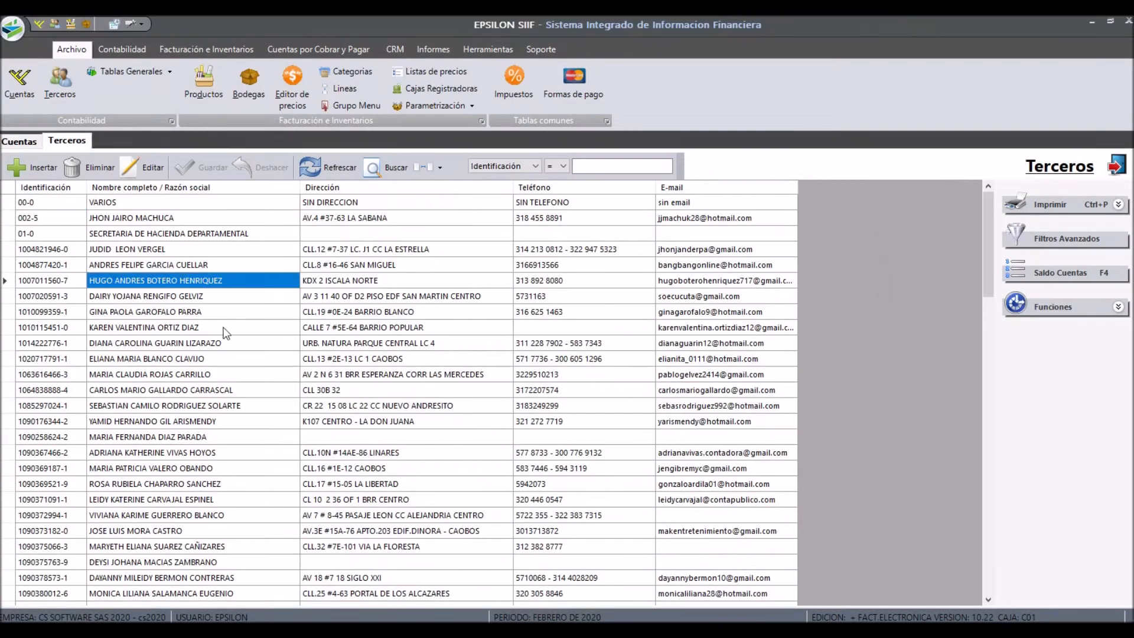
pyautogui.press('Return')
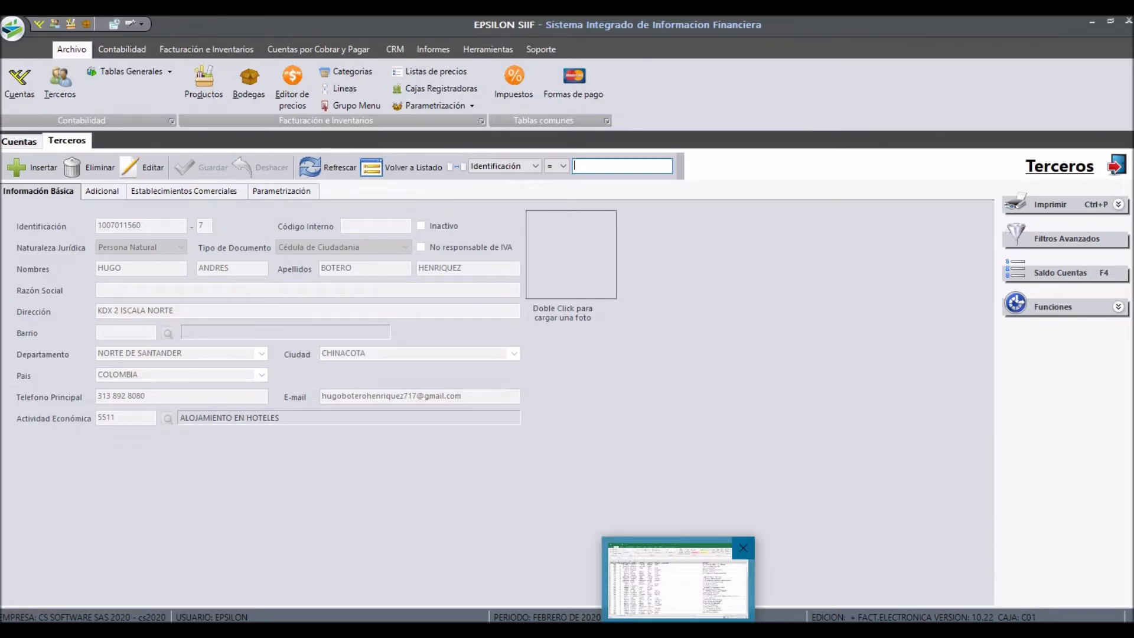
# Switch to the Excel file and check the Dirección, Depto., Municipo and Pais columns along row 9.
pyautogui.click(678, 629)
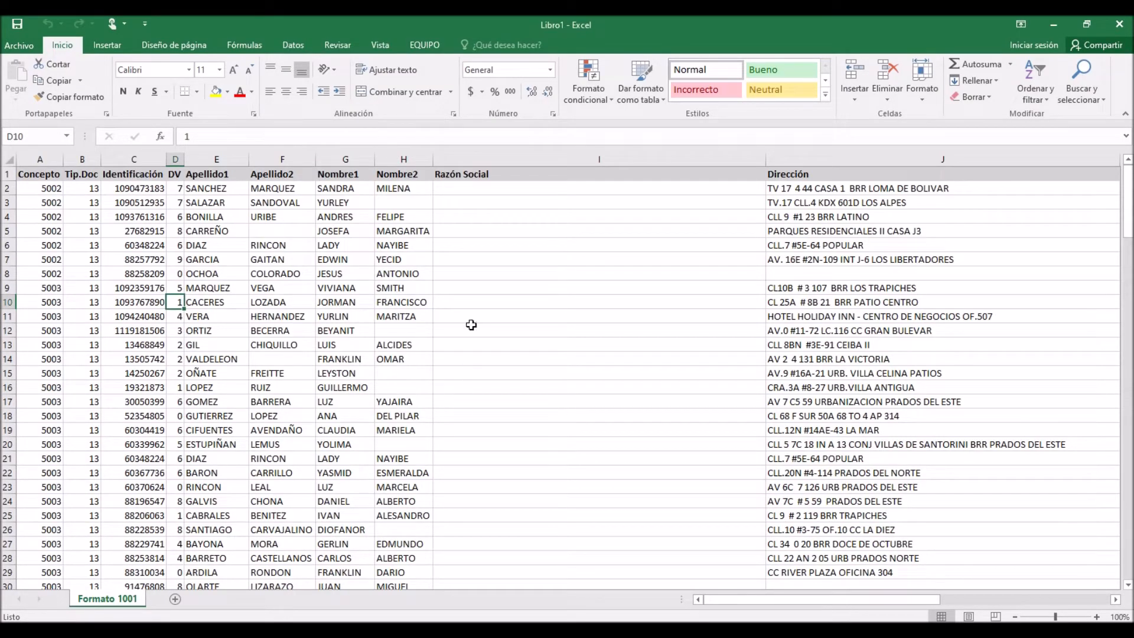
pyautogui.click(819, 287)
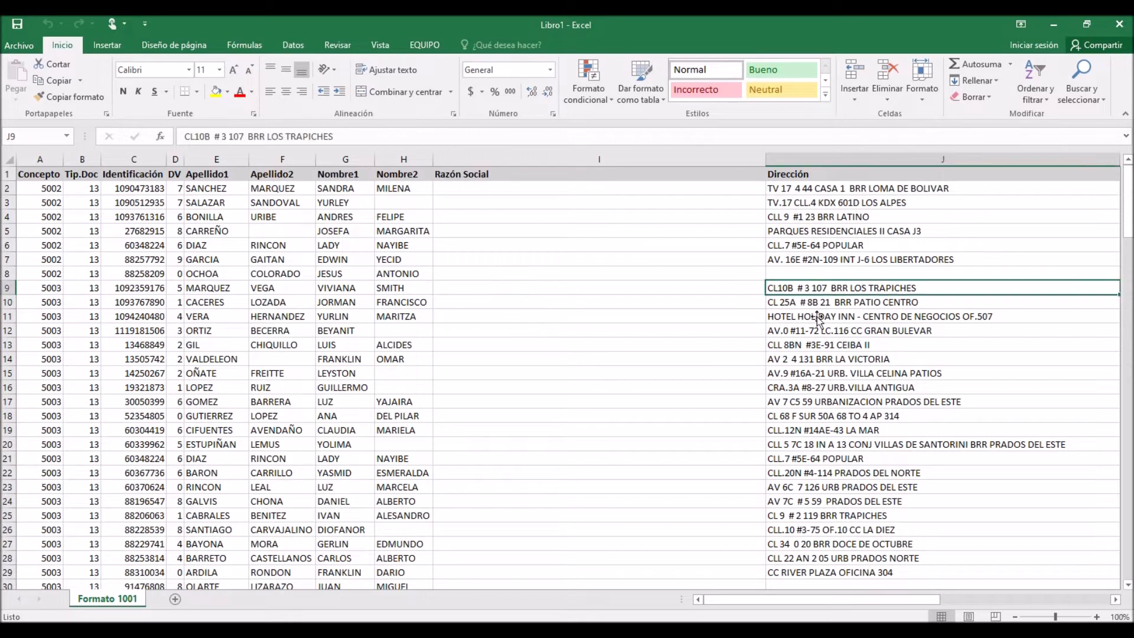
pyautogui.press('Right')
pyautogui.press('Right')
pyautogui.press('Right')
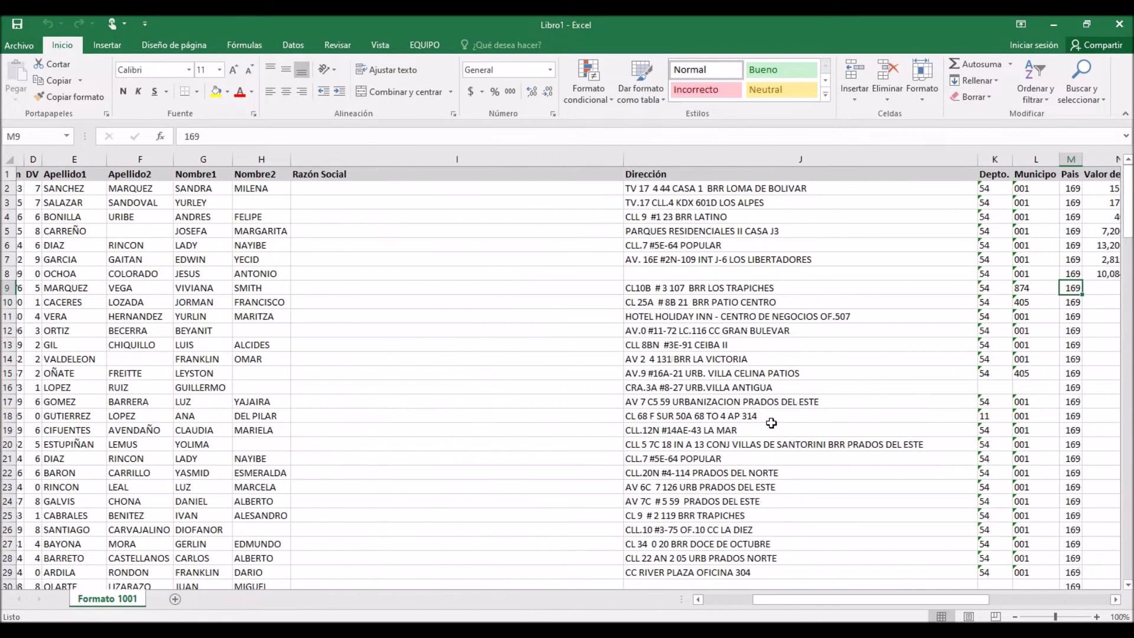
pyautogui.press('Left')
pyautogui.press('Left')
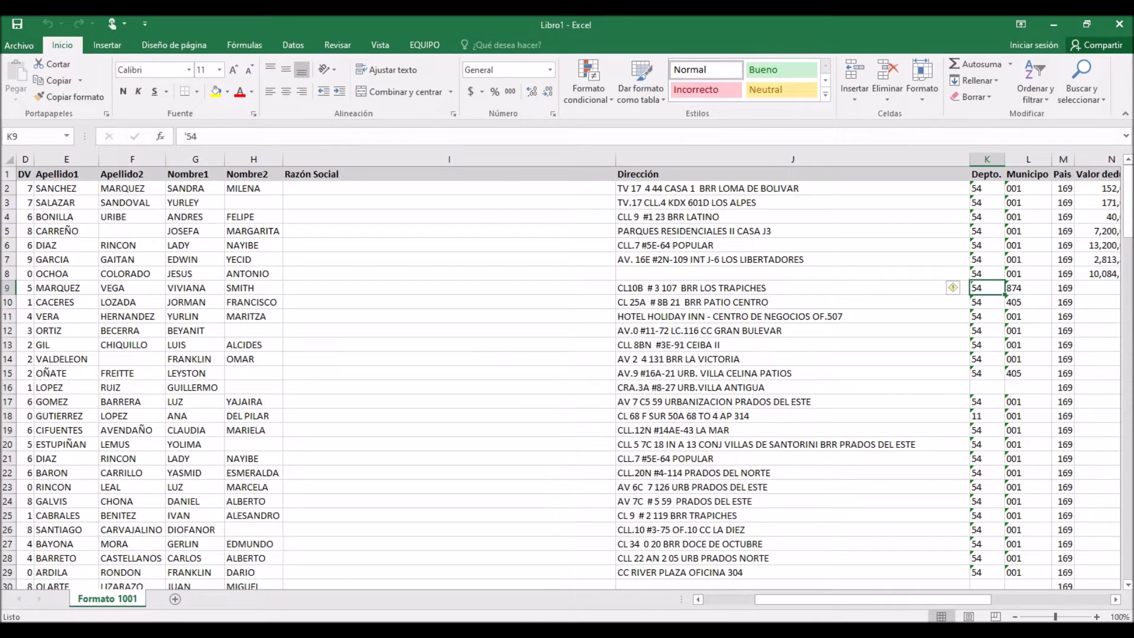
# Compare the third party's Departamento, Ciudad and País fields in EPSILON SIIF with the row 9 location codes in Excel.
pyautogui.hotkey('alt', 'Tab')
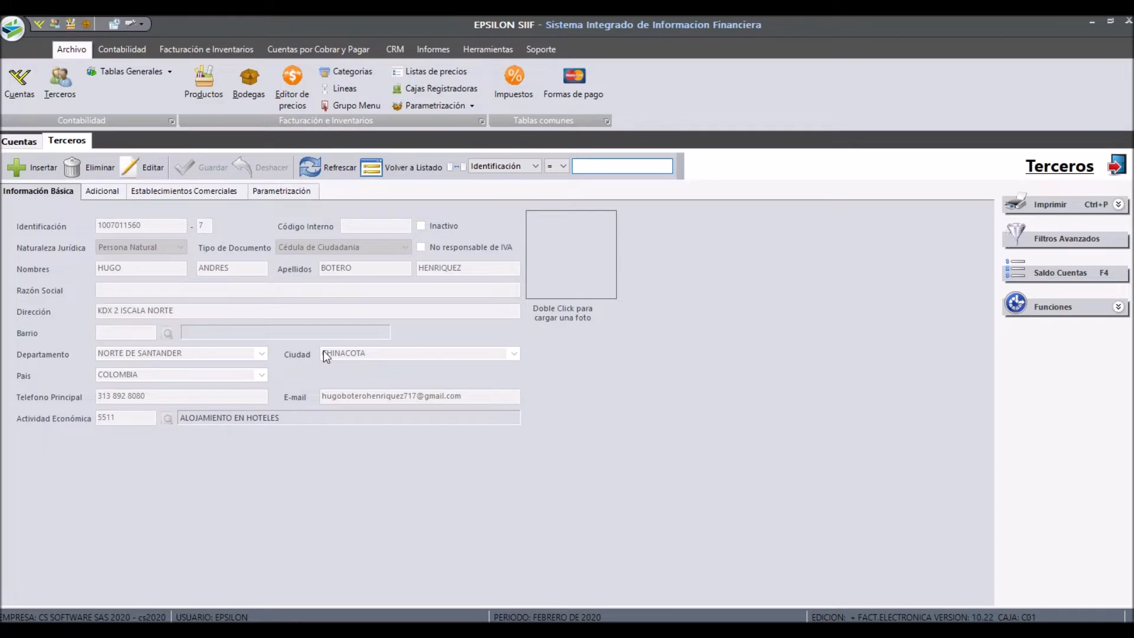
pyautogui.hotkey('alt', 'Tab')
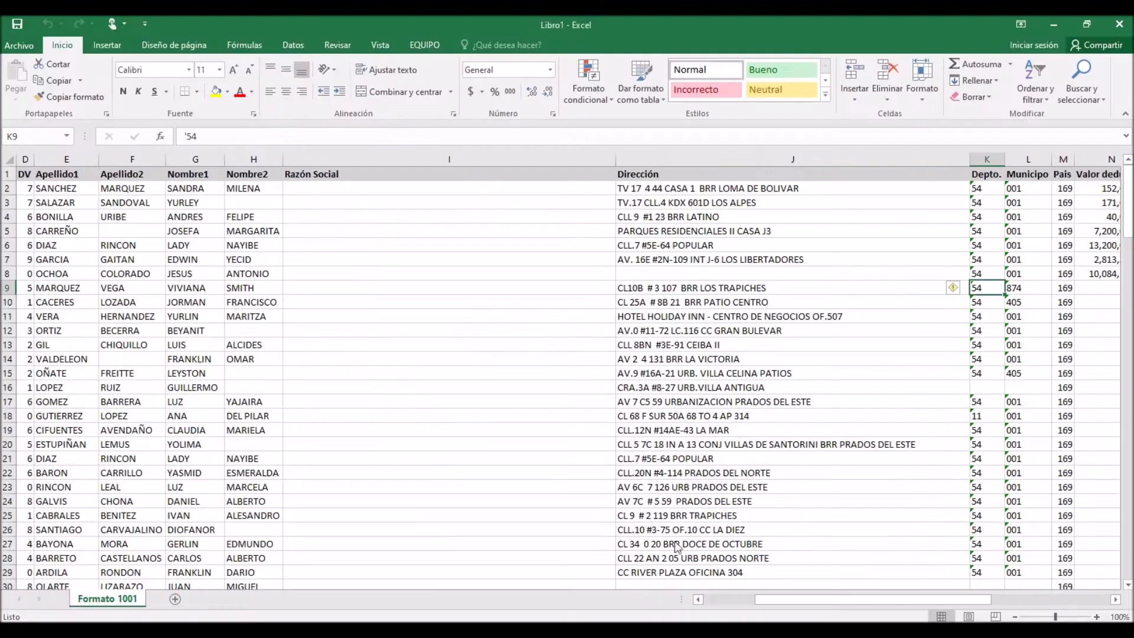
pyautogui.press('Right')
pyautogui.press('Right')
pyautogui.press('Right')
pyautogui.press('Left')
pyautogui.press('Left')
pyautogui.press('Left')
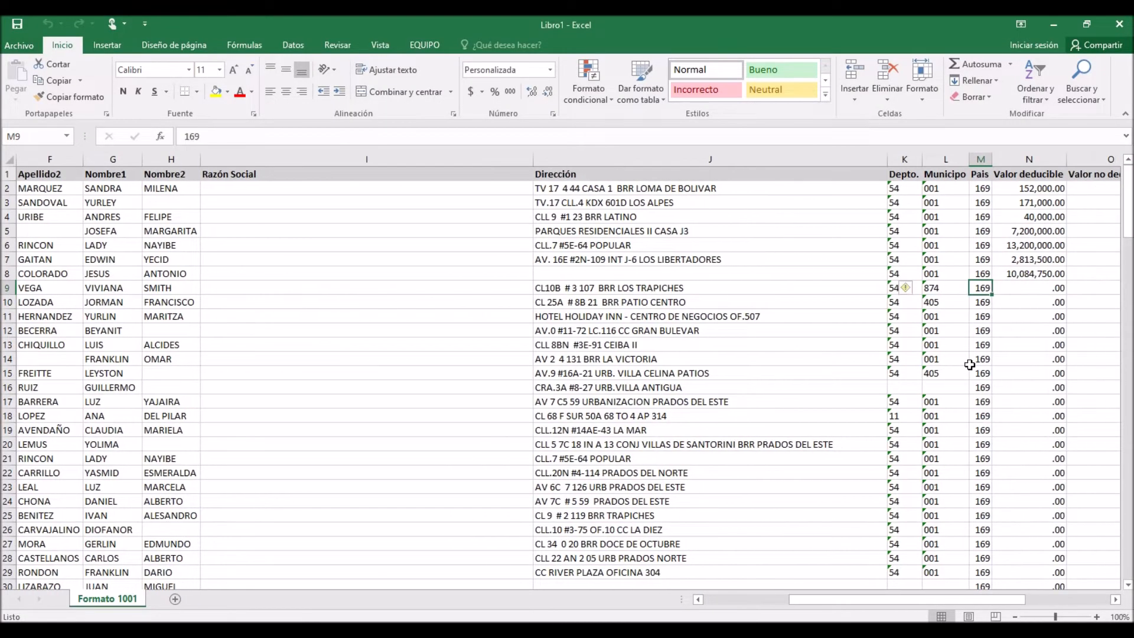
pyautogui.press('Right')
pyautogui.press('Right')
pyautogui.hotkey('alt', 'Tab')
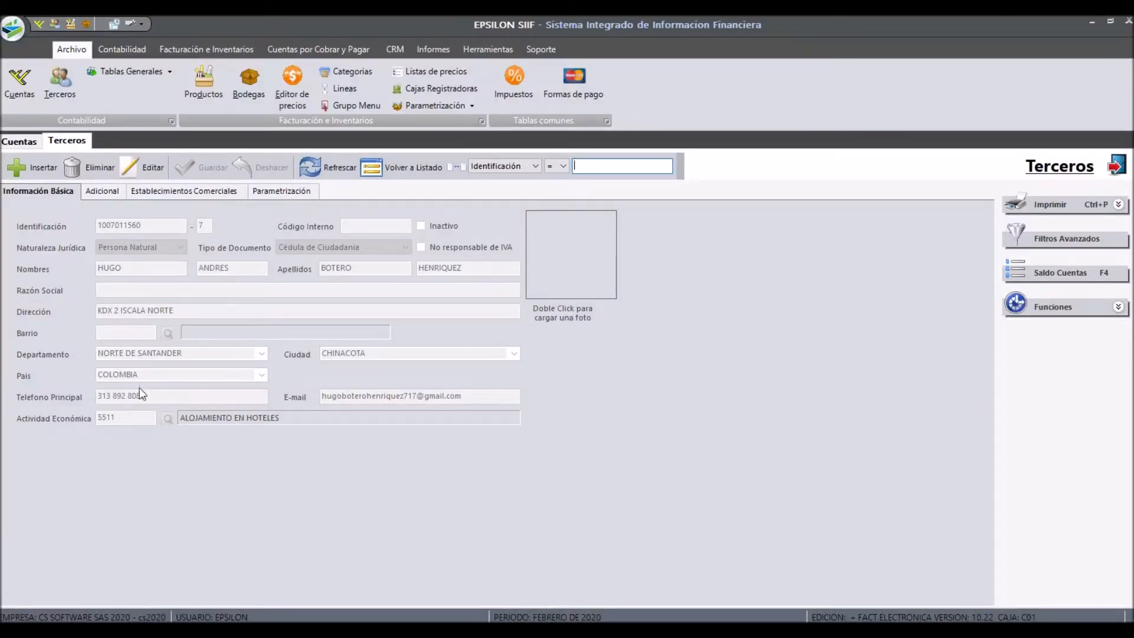
pyautogui.hotkey('alt', 'Tab')
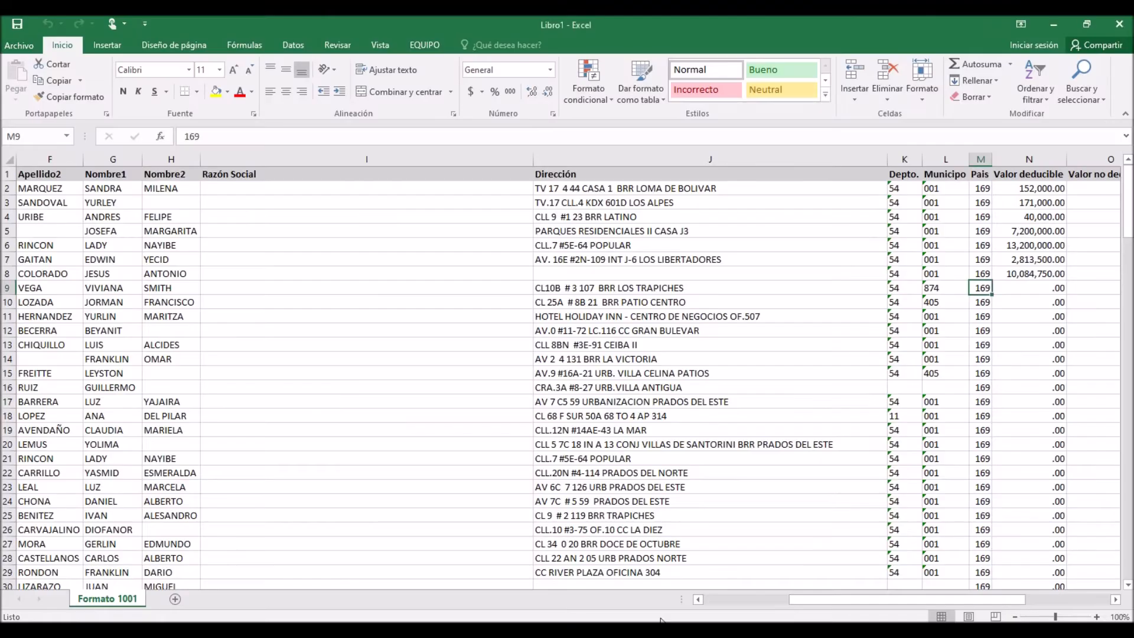
# Review the Valor deducible, Valor no deducible and Iva Deducible columns along row 6.
pyautogui.press('Up')
pyautogui.press('Up')
pyautogui.press('Up')
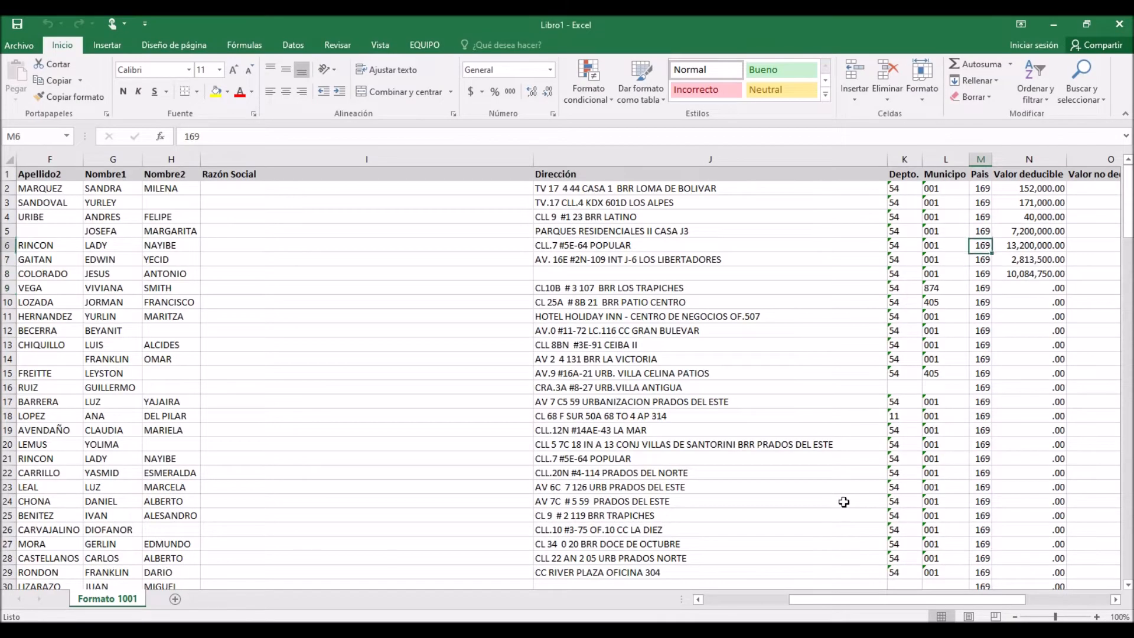
pyautogui.press('Right')
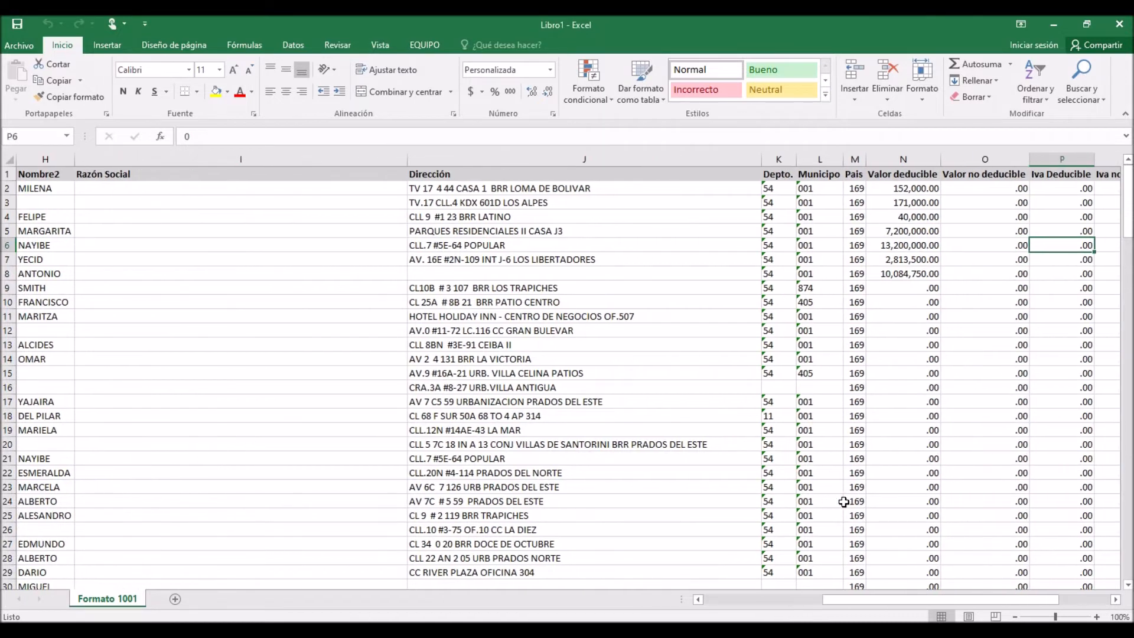
pyautogui.press('Right')
pyautogui.press('Left')
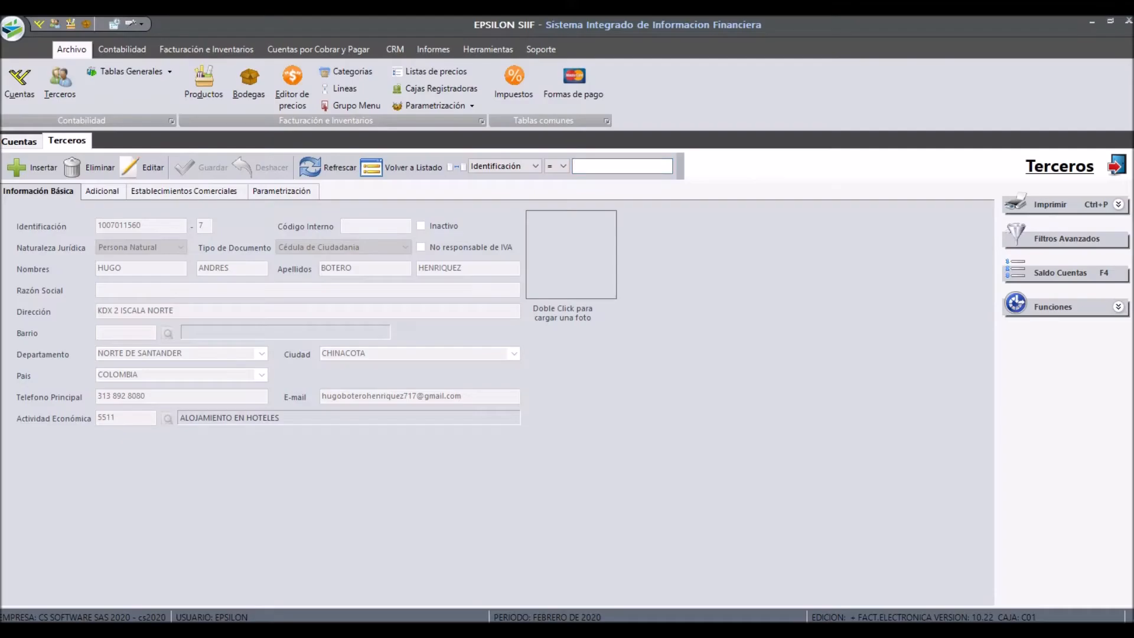
# Switch to EPSILON SIIF and list the expense accounts by searching the chart of accounts for code 5.
pyautogui.click(614, 166)
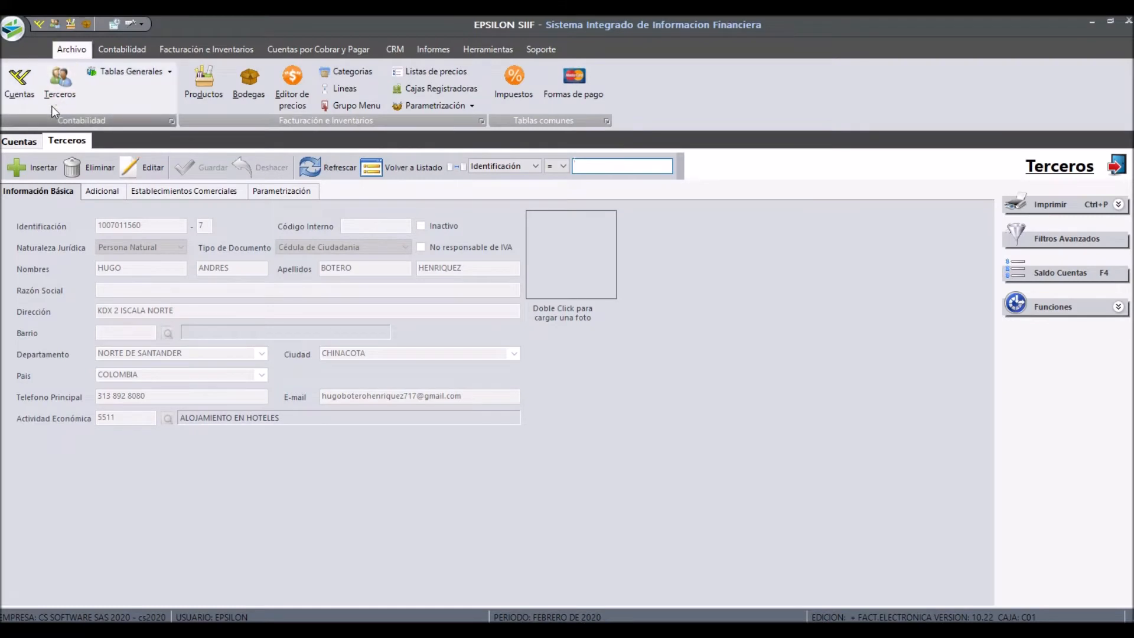
pyautogui.click(27, 142)
pyautogui.write('5')
pyautogui.press('Return')
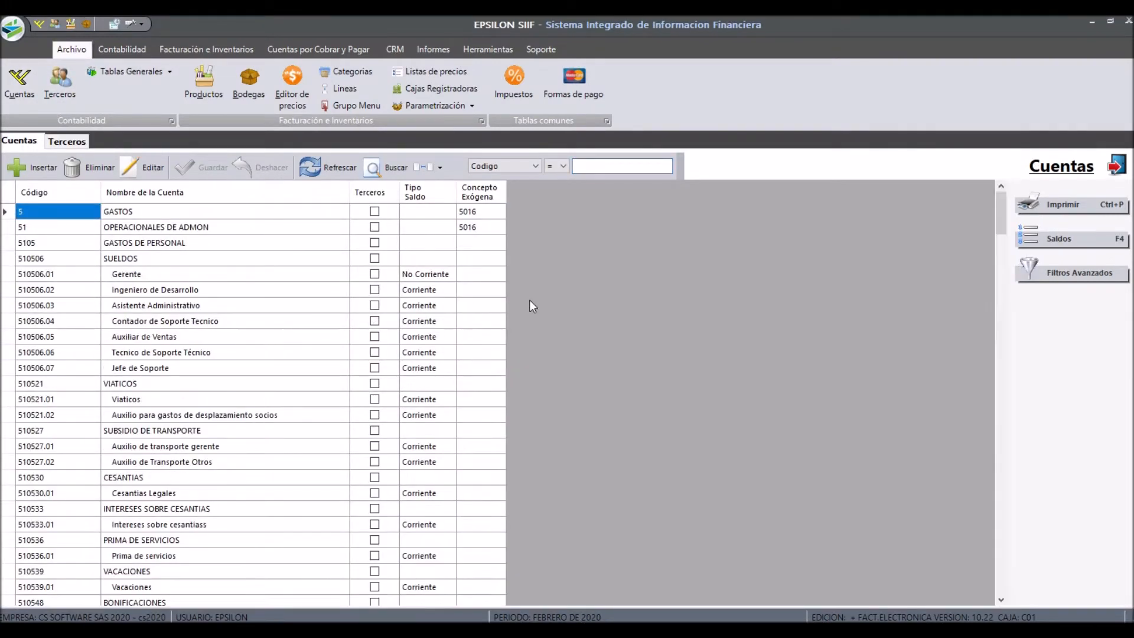
# Find the 5110 Honorarios accounts and open account 511030.01 Contador Público to view its exógena and non-deductible settings.
pyautogui.press('pagedown')
pyautogui.press('pagedown')
pyautogui.press('Up')
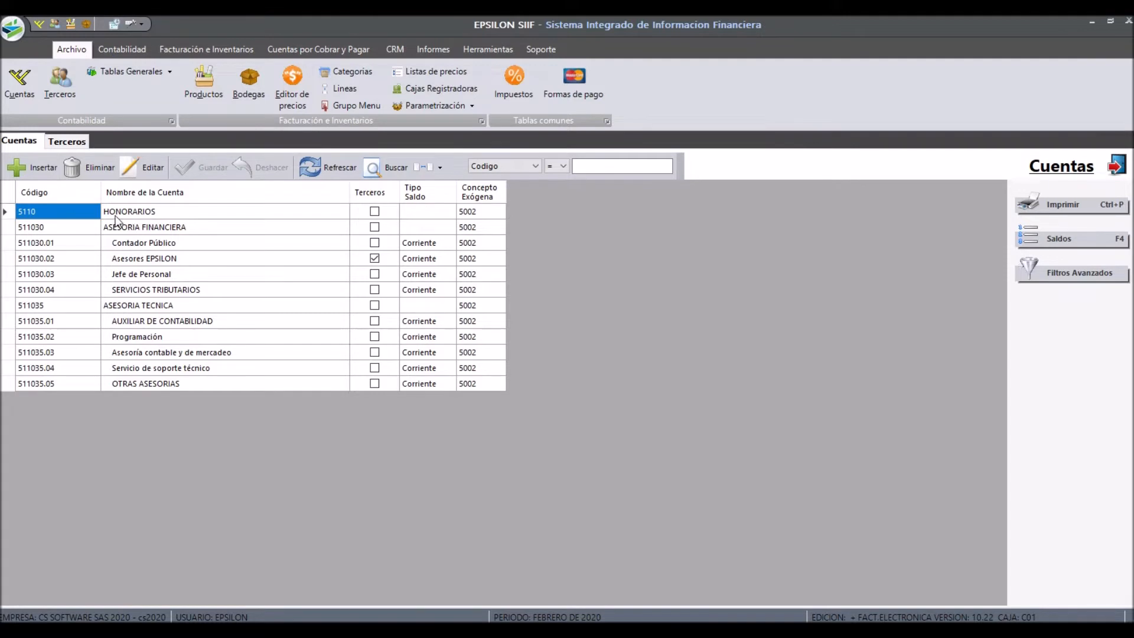
pyautogui.click(81, 243)
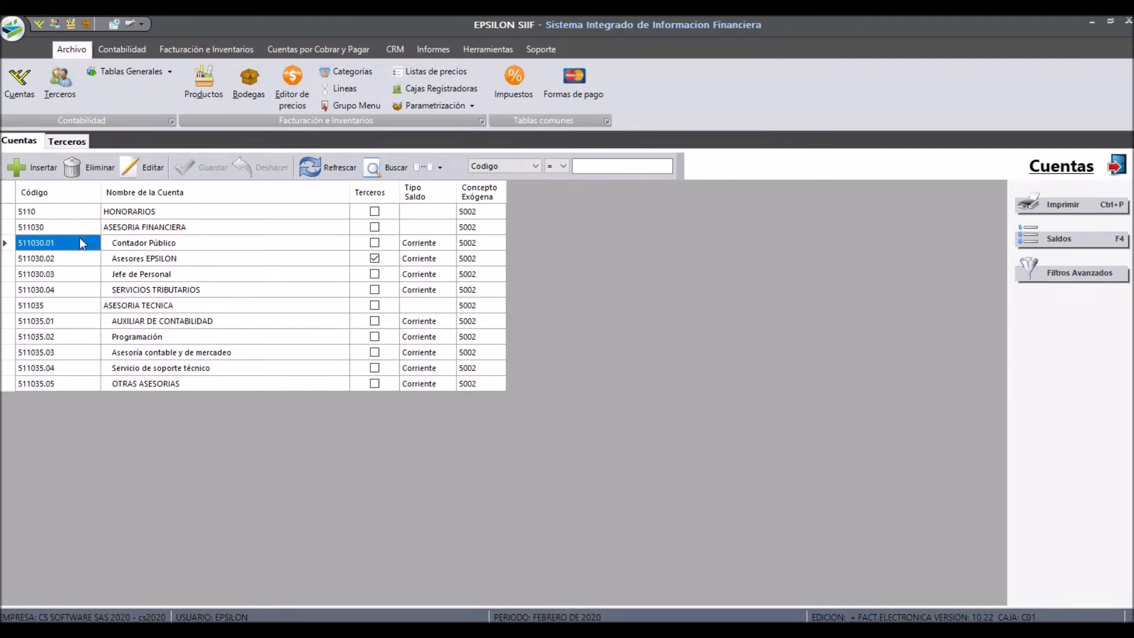
pyautogui.doubleClick(80, 238)
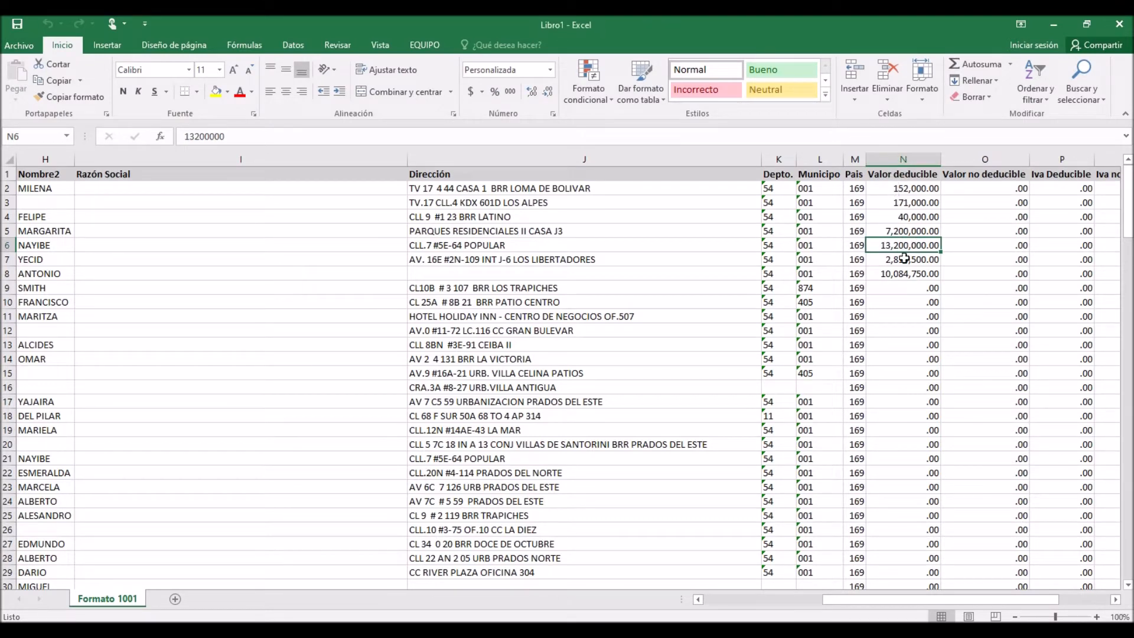
# Check the Valor no deducible, Iva Deducible and Iva no deducible columns along row 3 in the Excel file.
pyautogui.click(975, 206)
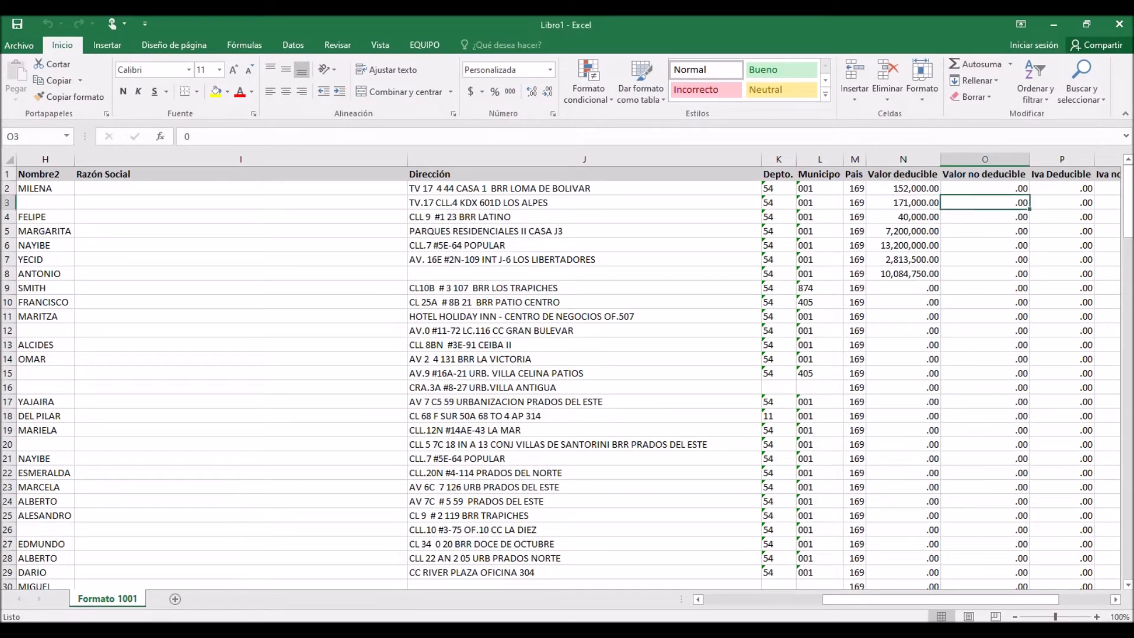
pyautogui.press('Right')
pyautogui.press('Right')
pyautogui.press('Right')
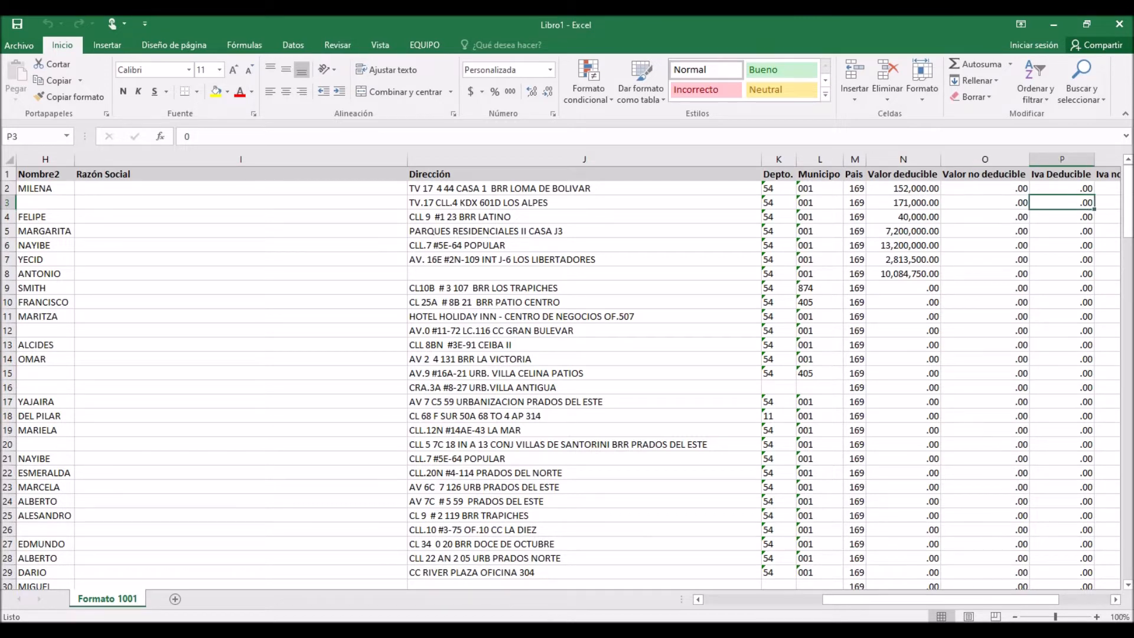
pyautogui.press('Left')
pyautogui.press('Left')
pyautogui.press('Right')
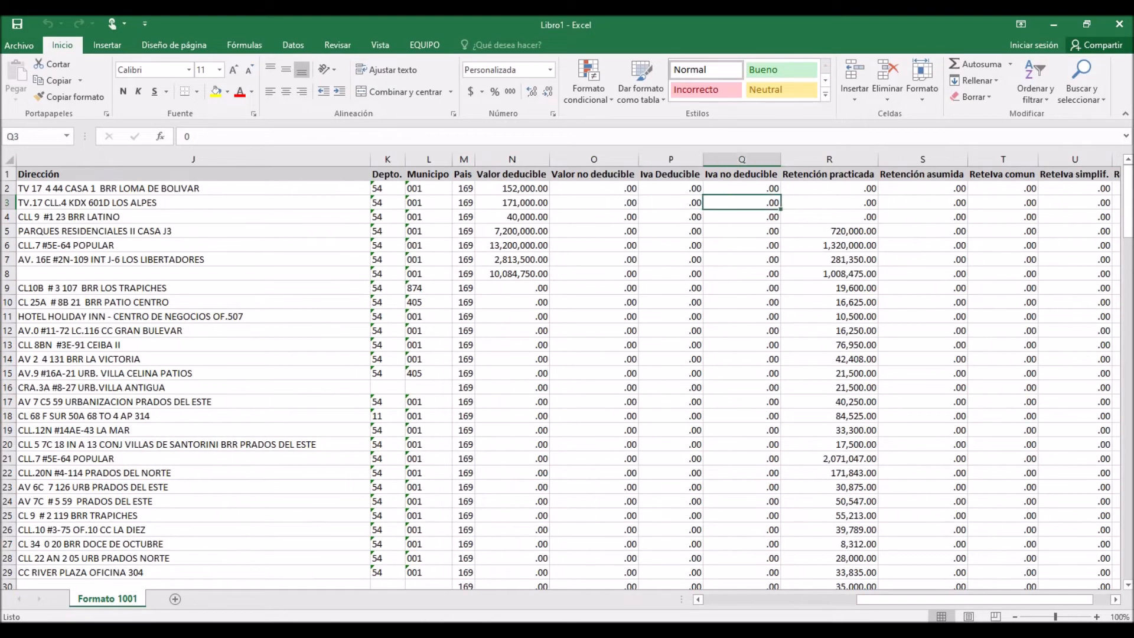
# In EPSILON SIIF's Comprobantes, view the Iva del Gasto field in the detail of the 510563.01 entry, then close it.
pyautogui.click(511, 631)
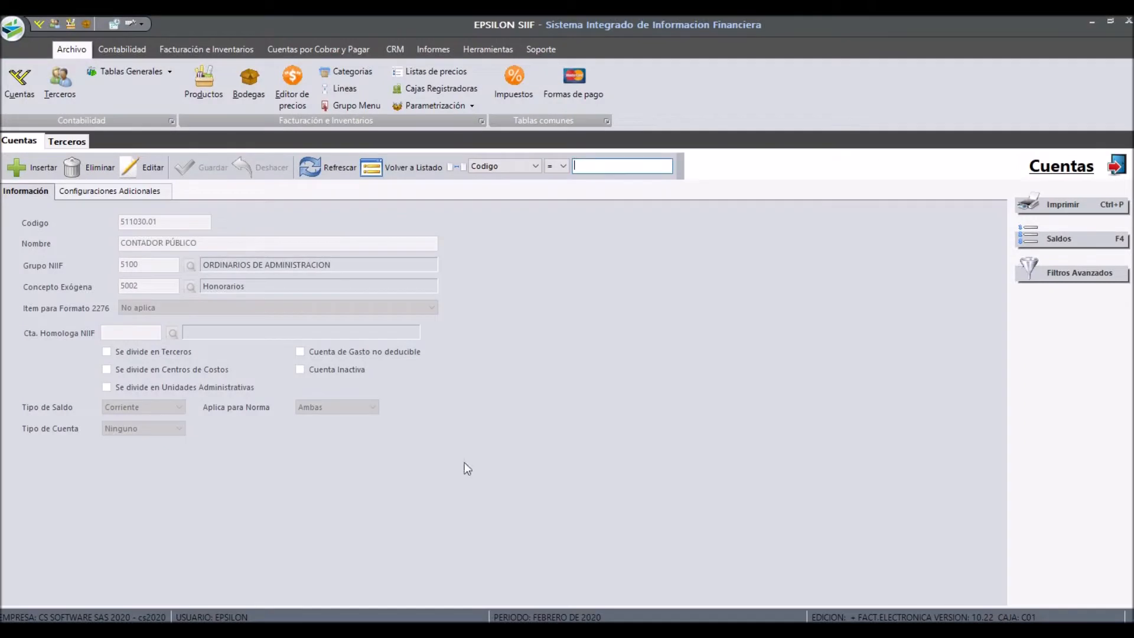
pyautogui.click(106, 53)
pyautogui.click(51, 87)
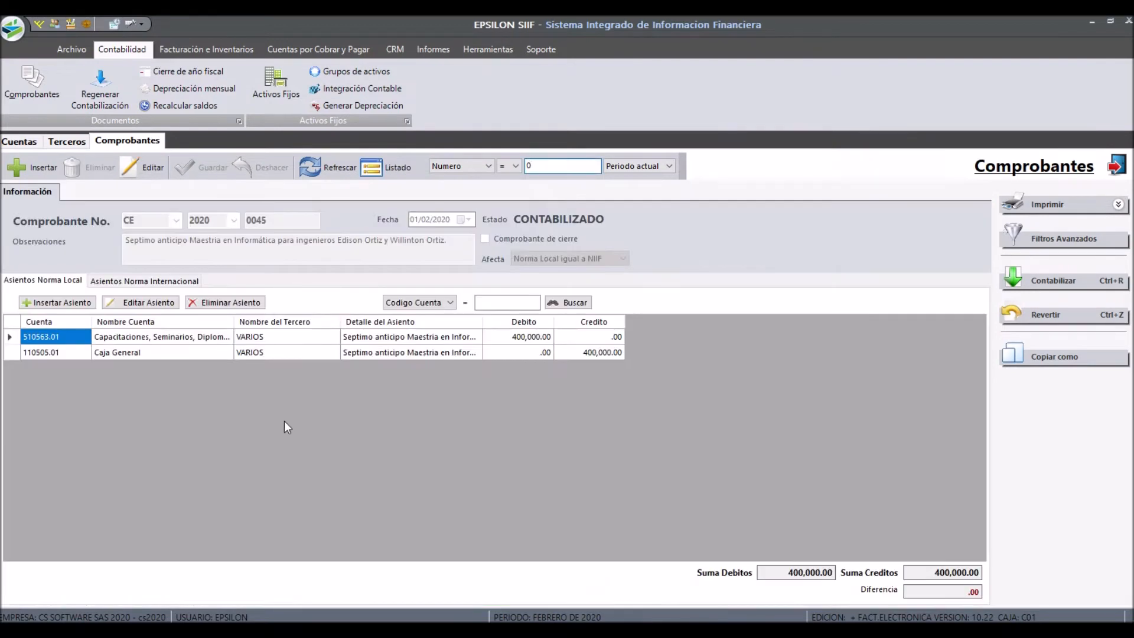
pyautogui.click(184, 339)
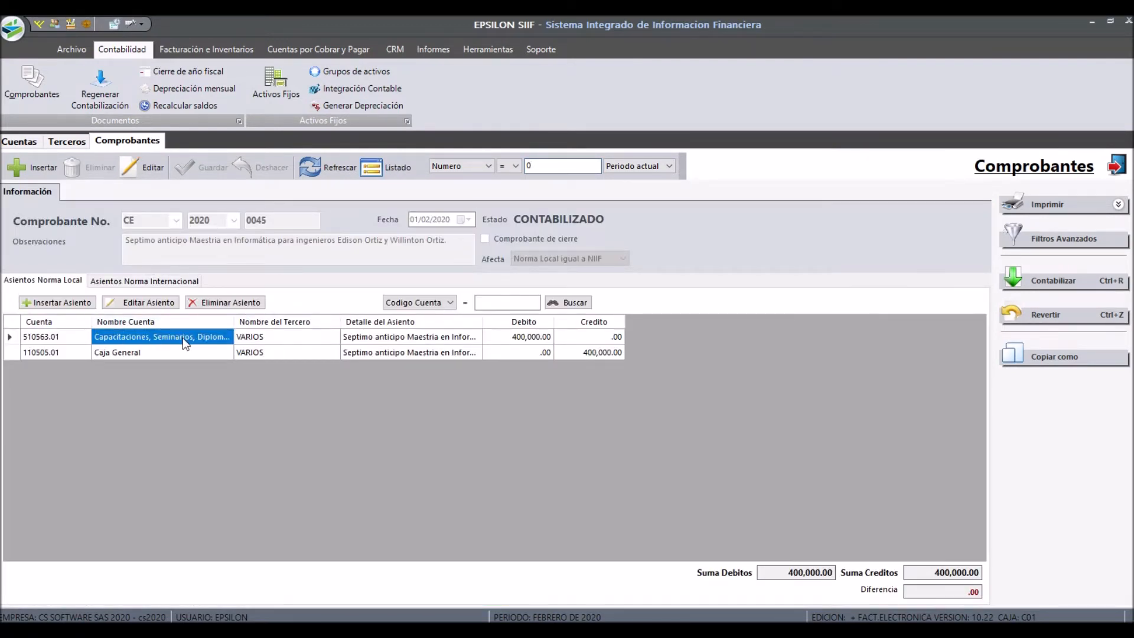
pyautogui.doubleClick(183, 339)
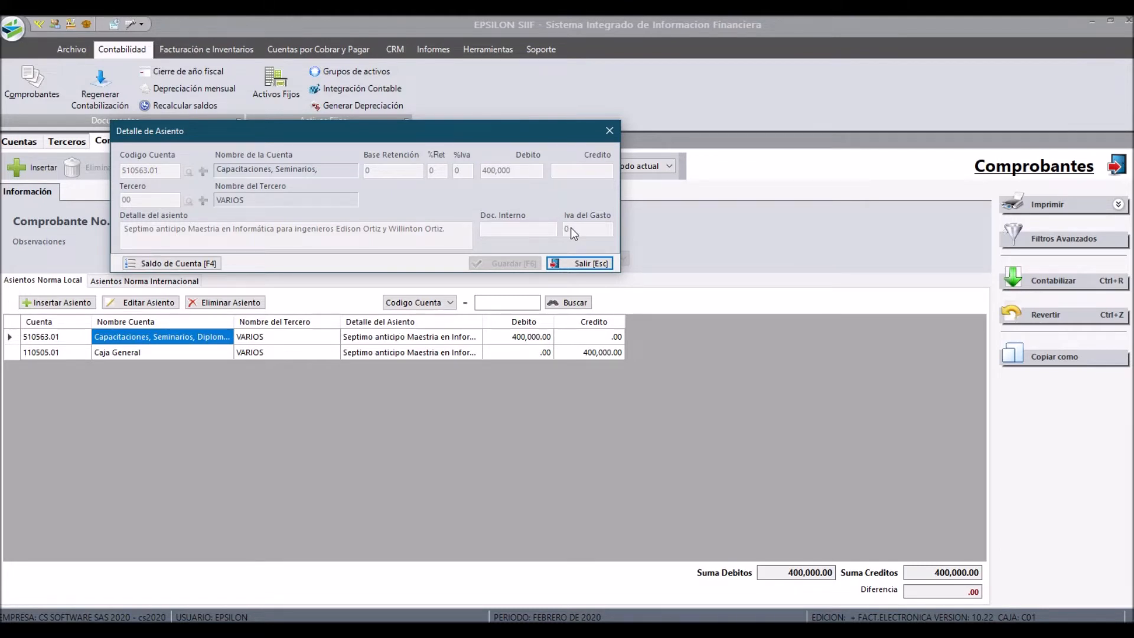
pyautogui.press('Escape')
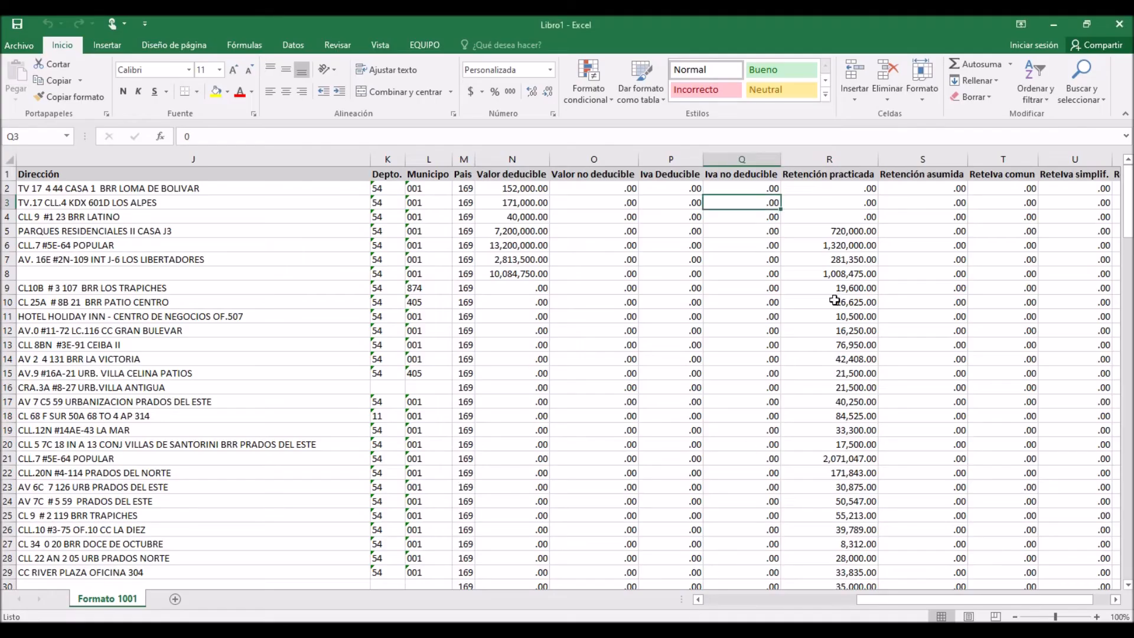
# Go over the Iva Deducible and Iva no deducible columns in row 3 of the Excel file again.
pyautogui.press('Left')
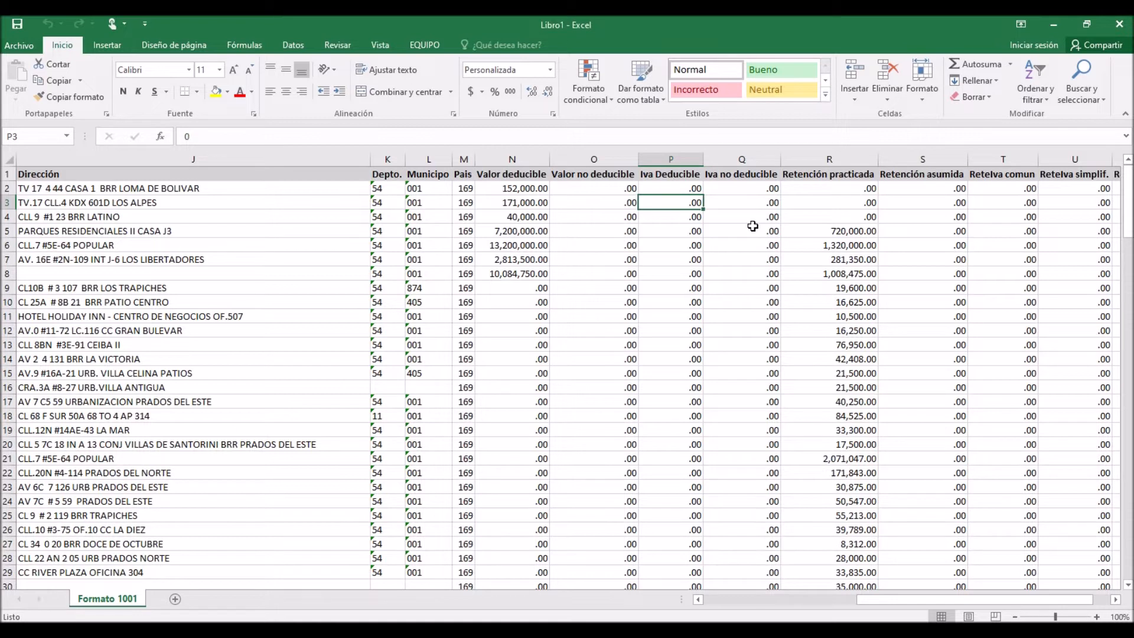
pyautogui.press('Right')
pyautogui.press('Left')
pyautogui.press('Left')
pyautogui.press('Left')
pyautogui.press('Right')
pyautogui.press('Right')
pyautogui.press('Left')
pyautogui.press('Right')
pyautogui.press('Right')
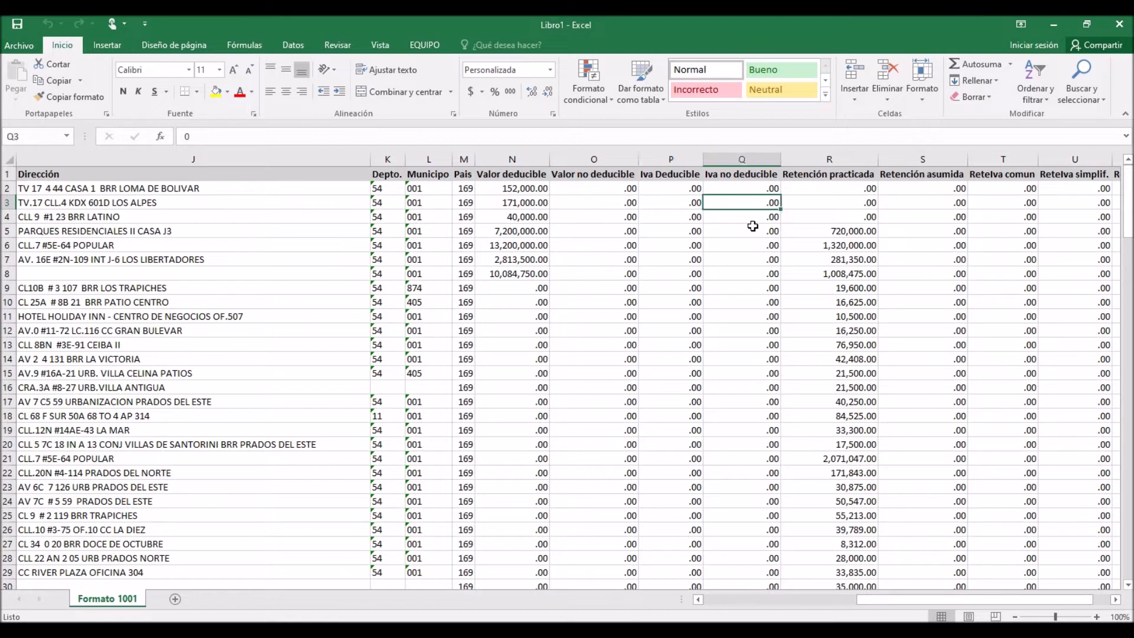
# Move down to row 8 and examine its Retención practicada amount.
pyautogui.press('Down')
pyautogui.press('Down')
pyautogui.press('Down')
pyautogui.press('Down')
pyautogui.press('Down')
pyautogui.press('Right')
pyautogui.press('Right')
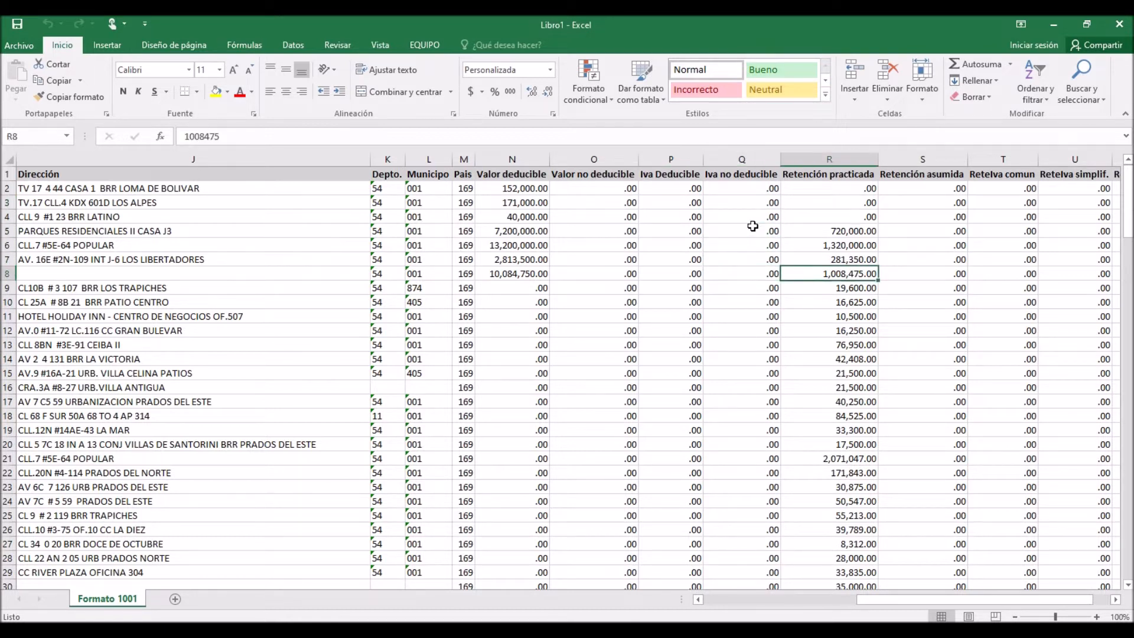
pyautogui.press('Left')
# Switch to EPSILON SIIF, search the accounts for code 2365 and open account 236515.01 Retencion Honorarios.
pyautogui.click(512, 629)
pyautogui.click(35, 147)
pyautogui.write('2365')
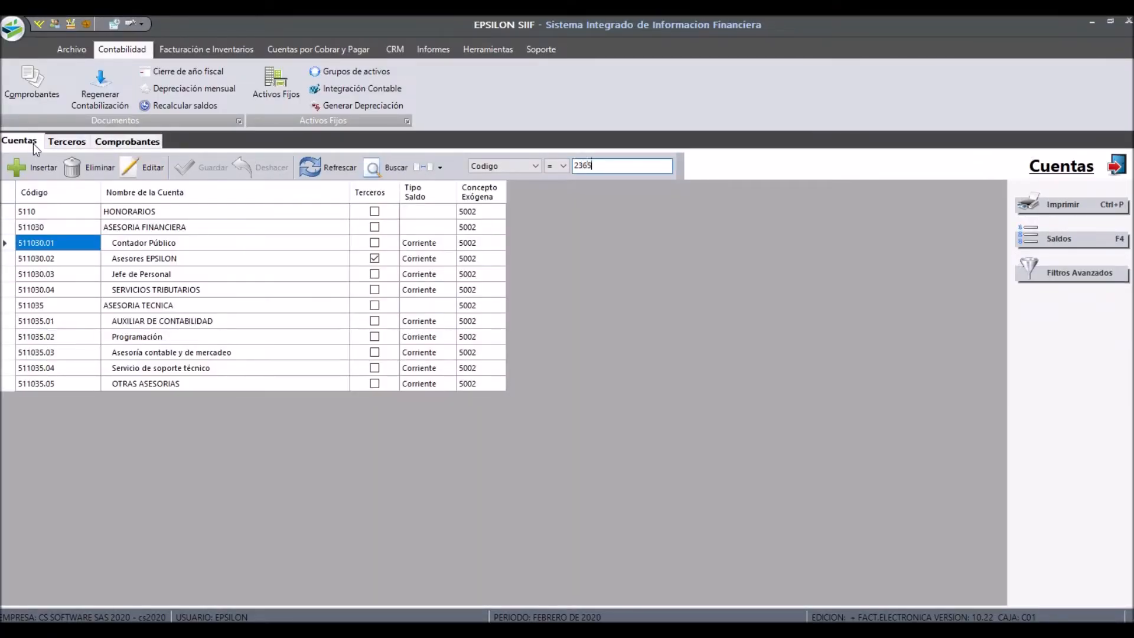
pyautogui.press('Return')
pyautogui.press('Down')
pyautogui.press('Down')
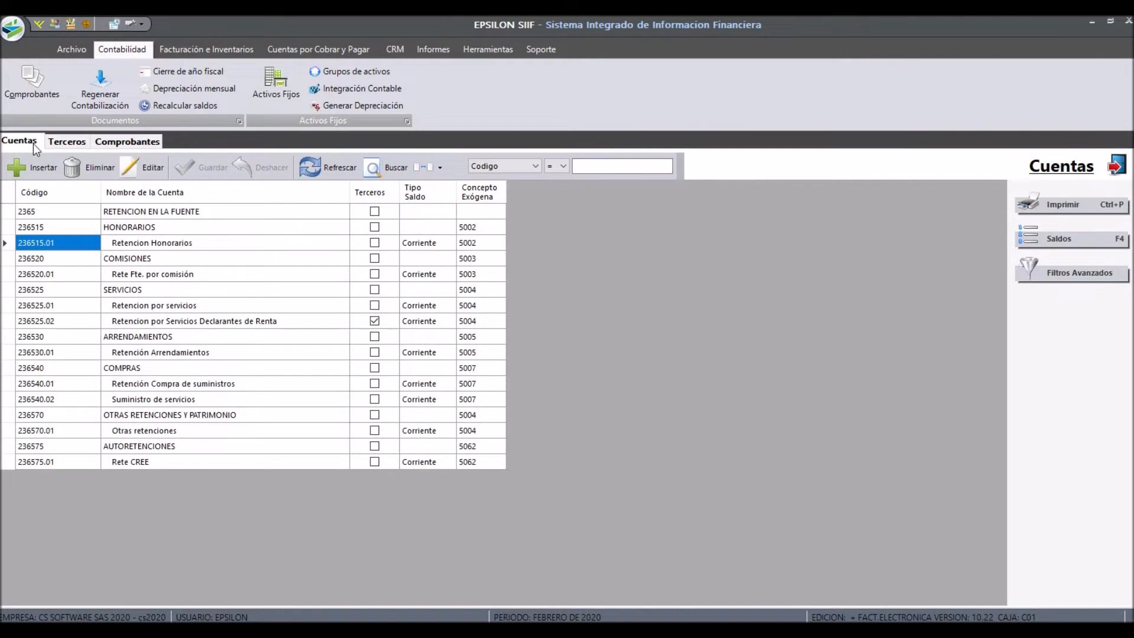
pyautogui.press('Return')
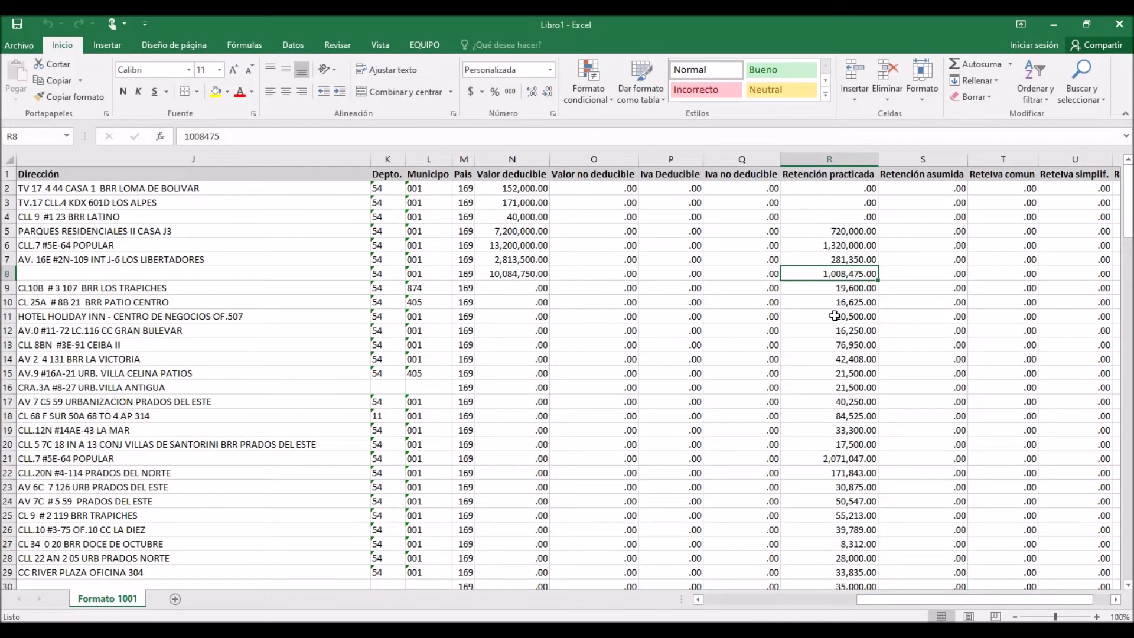
# Examine the Retención asumida, ReteIva and ReteCree columns in row 8 of the Excel file, ending on ReteIva comun.
pyautogui.press('Right')
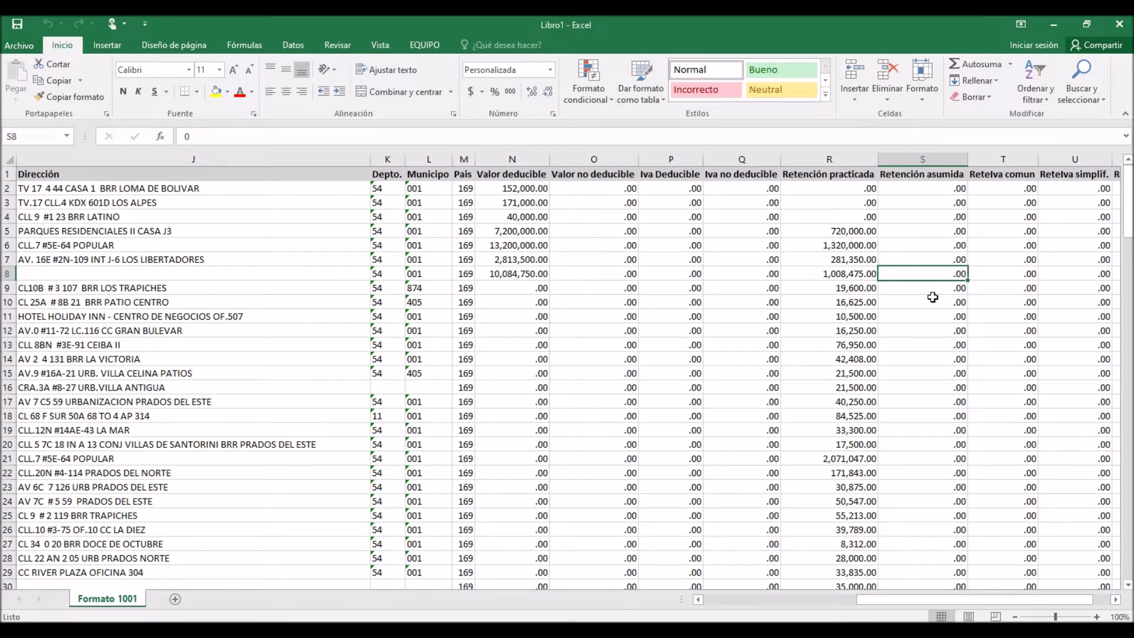
pyautogui.press('Right')
pyautogui.press('Right')
pyautogui.press('Right')
pyautogui.press('Right')
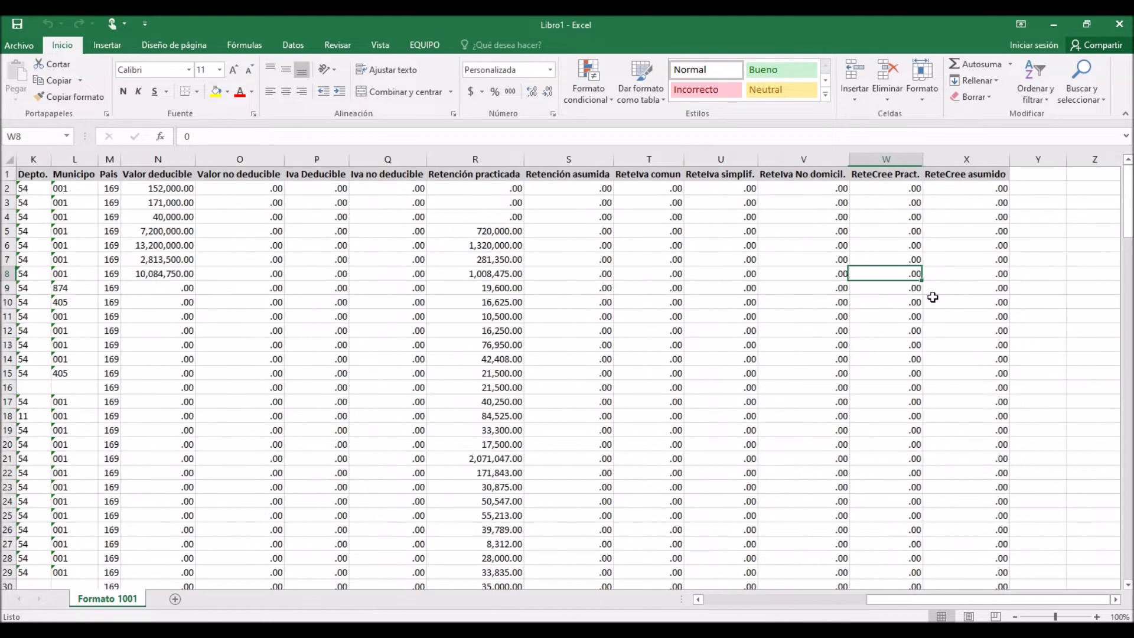
pyautogui.press('Left')
pyautogui.press('Left')
pyautogui.press('Left')
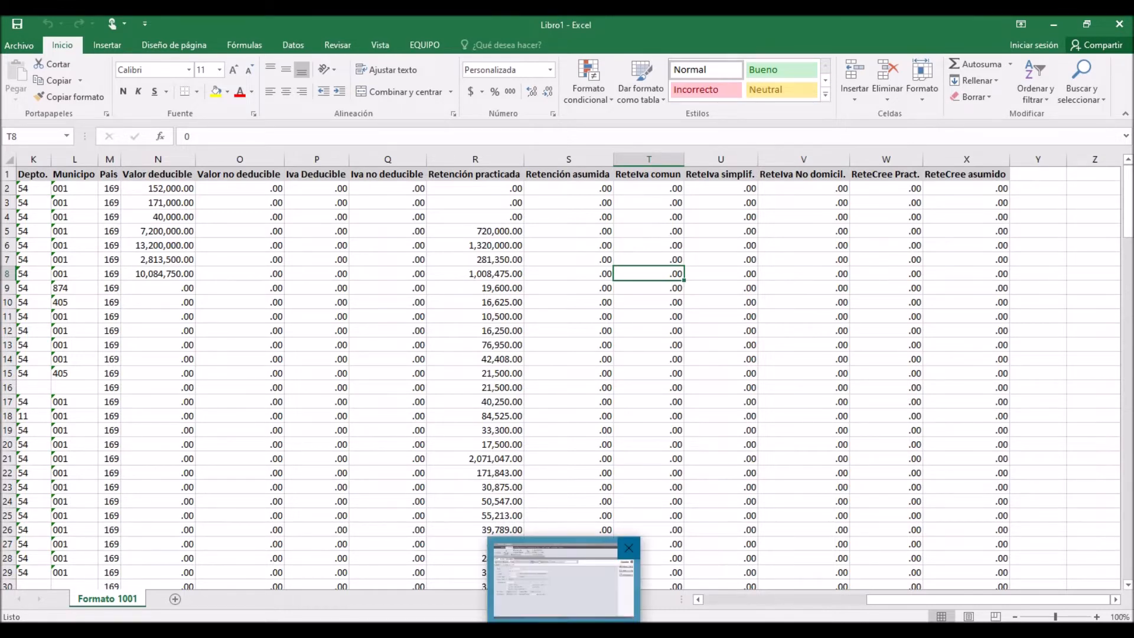
# Switch to EPSILON SIIF, search the accounts for code 2367 and open account 236701.01 RETE IVA.
pyautogui.click(565, 629)
pyautogui.press('Escape')
pyautogui.write('2367')
pyautogui.press('Return')
pyautogui.press('Down')
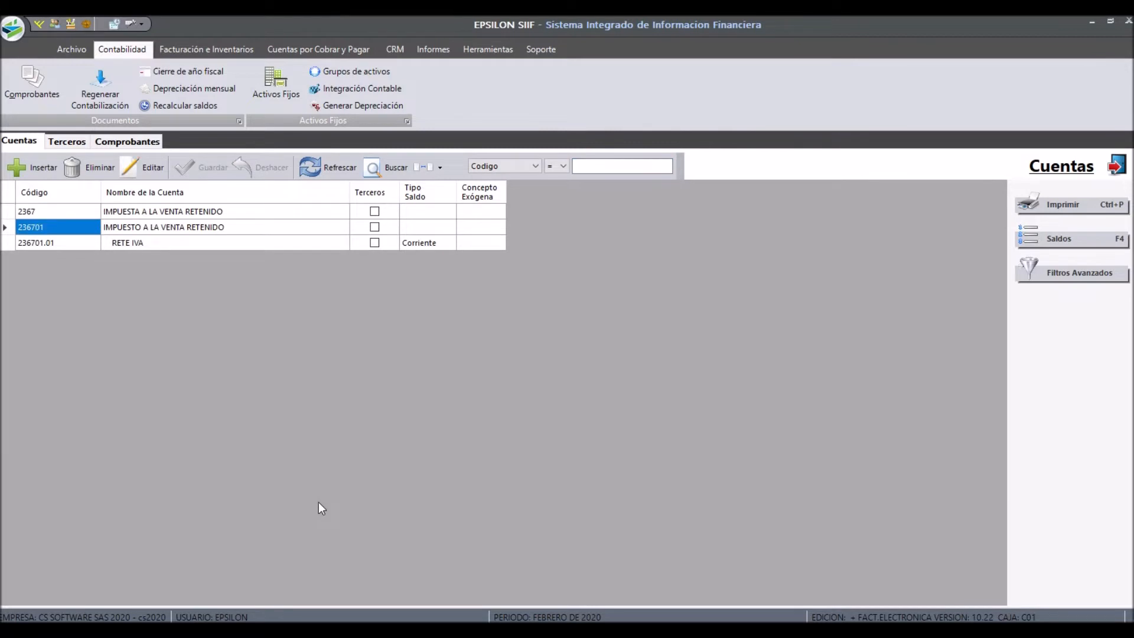
pyautogui.press('Down')
pyautogui.press('Return')
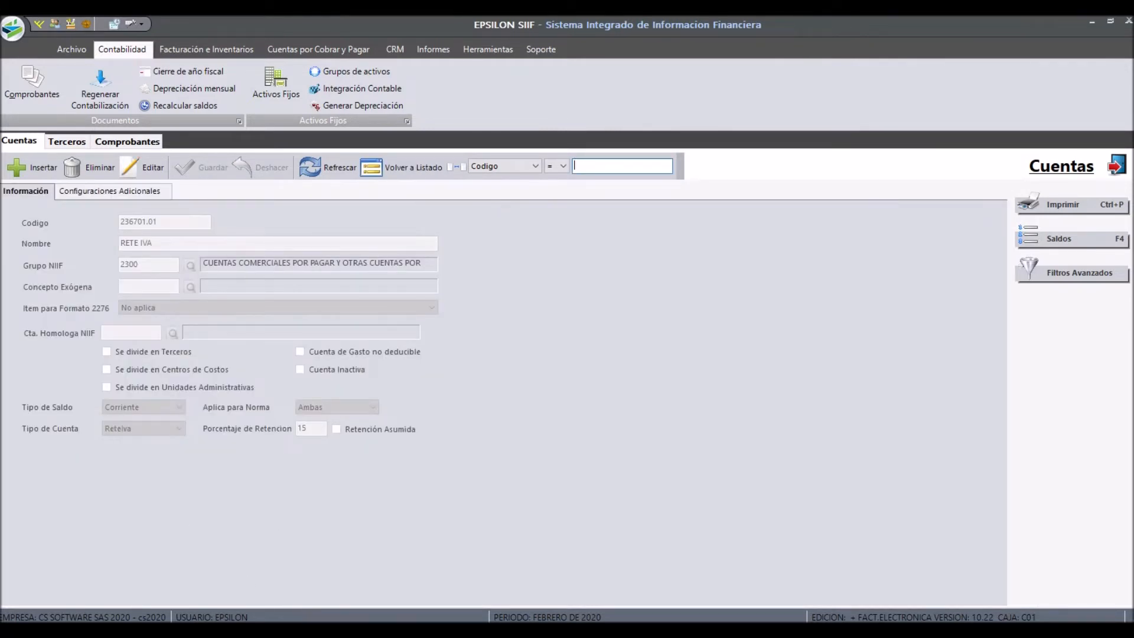
# Check the ReteIva comun column in Excel again, and switch to Terceros in EPSILON SIIF.
pyautogui.hotkey('alt', 'Tab')
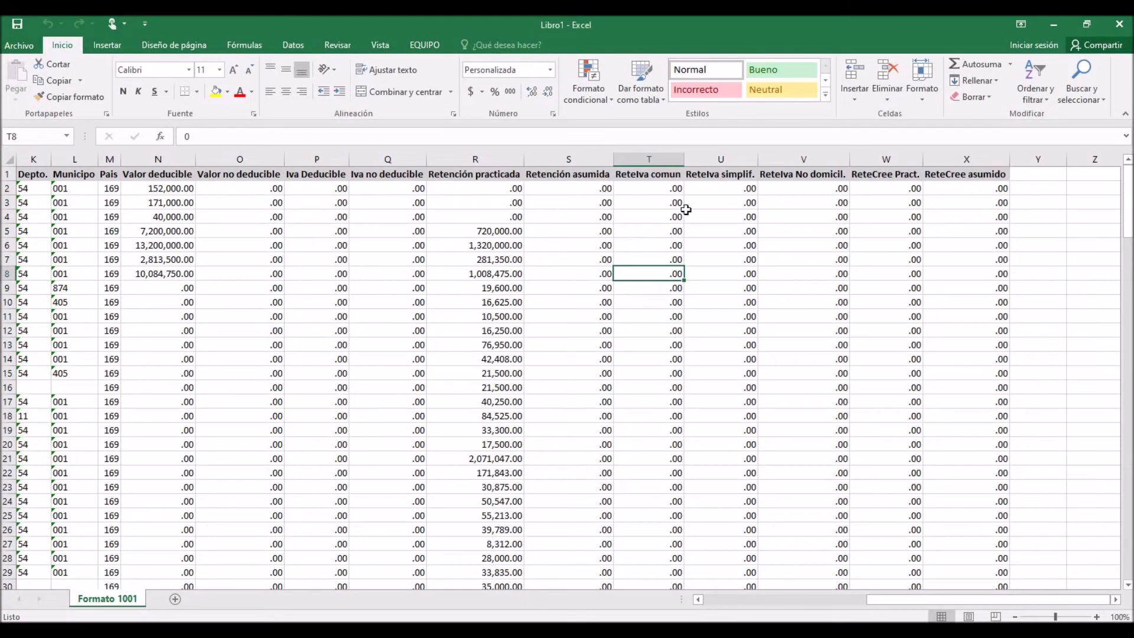
pyautogui.click(565, 629)
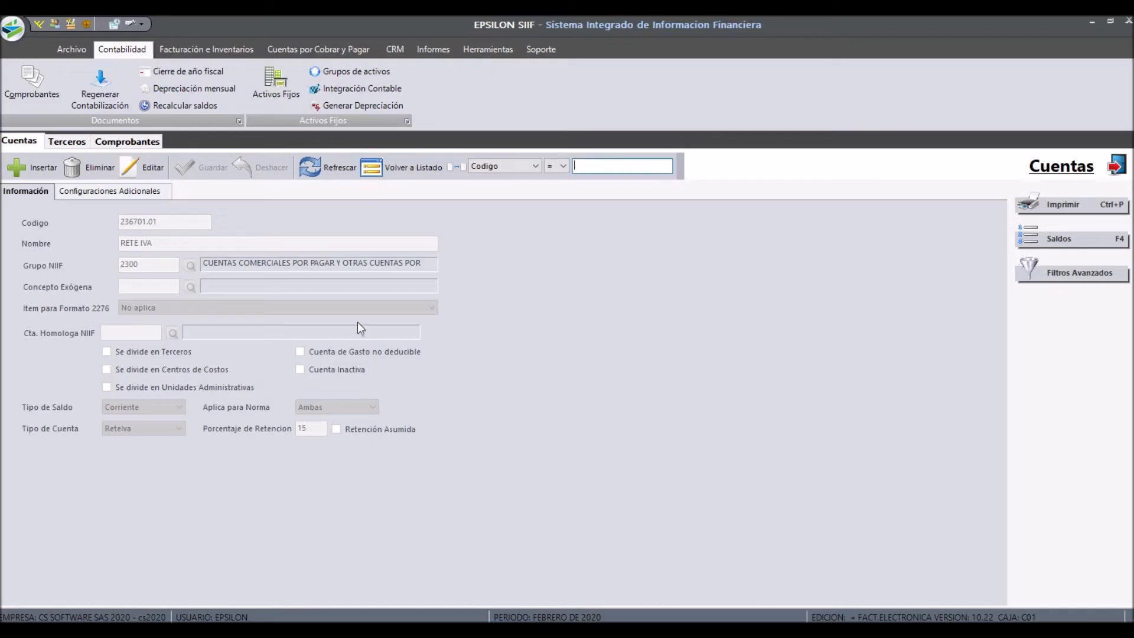
pyautogui.click(85, 139)
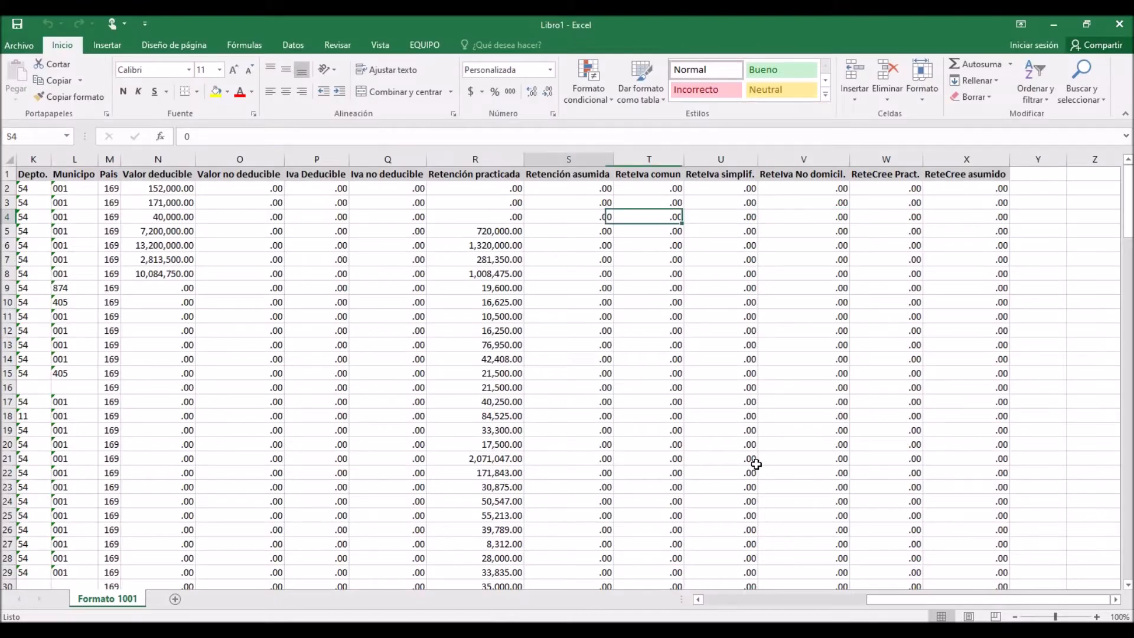
# In the Excel file, go through the Concepto column from row 4 past the last record and return to the first rows.
pyautogui.hscroll(-10, 756, 464)
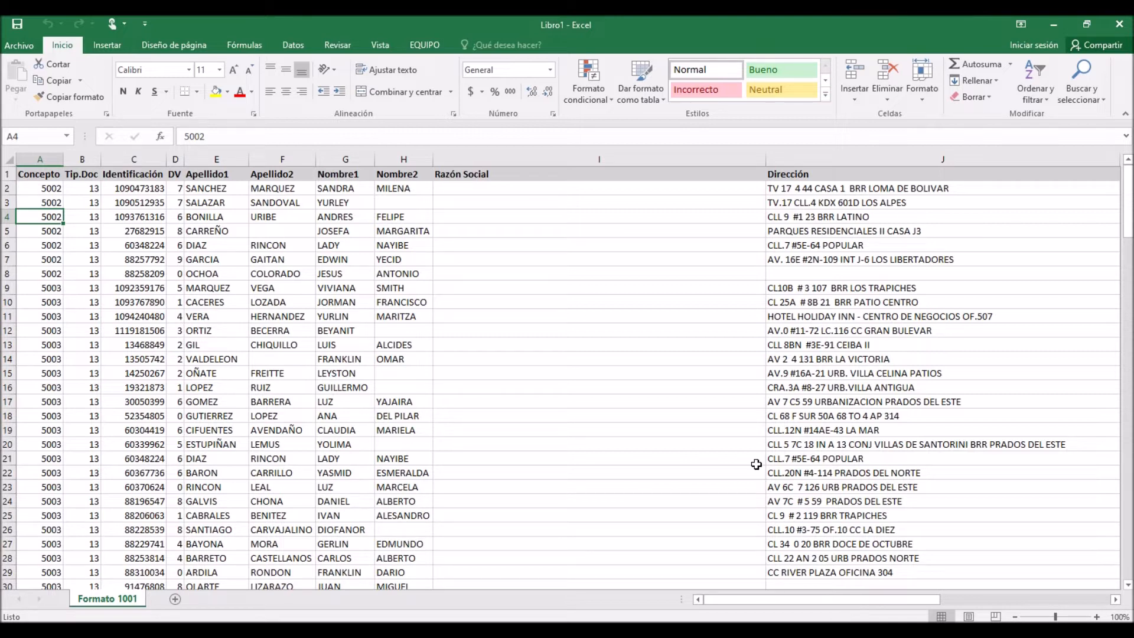
pyautogui.press('Down')
pyautogui.press('Down')
pyautogui.press('Down')
pyautogui.press('Down')
pyautogui.press('Down')
pyautogui.press('Down')
pyautogui.press('Down')
pyautogui.press('Down')
pyautogui.press('Down')
pyautogui.press('Down')
pyautogui.press('Down')
pyautogui.press('Down')
pyautogui.press('Down')
pyautogui.press('Down')
pyautogui.press('Down')
pyautogui.press('Down')
pyautogui.press('Down')
pyautogui.press('Down')
pyautogui.press('Down')
pyautogui.press('Down')
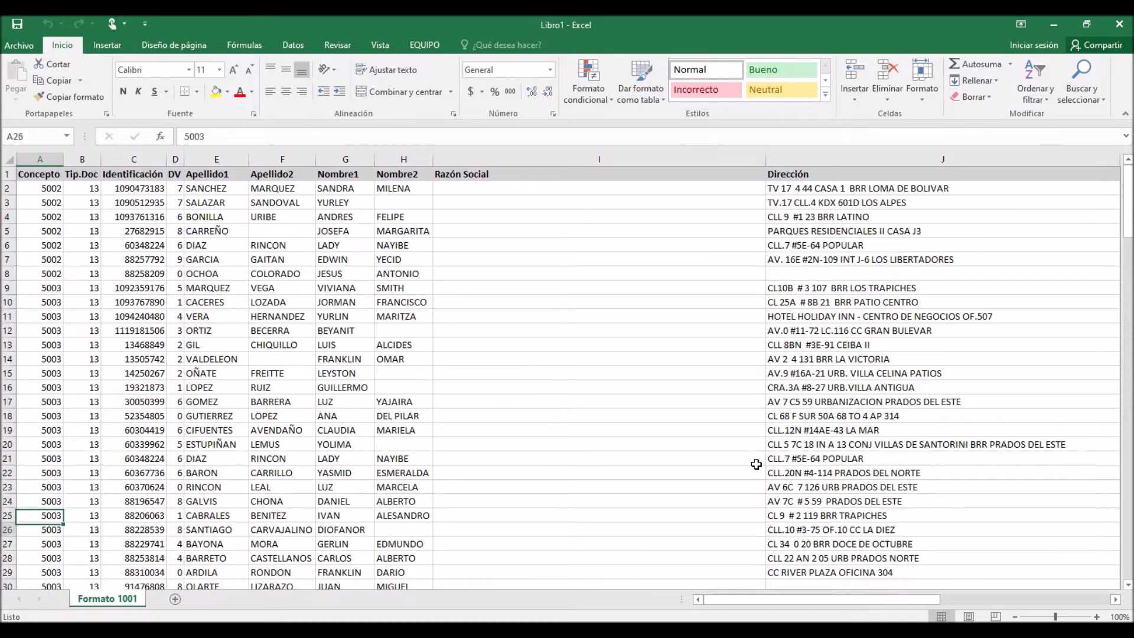
pyautogui.press('Down')
pyautogui.press('Down')
pyautogui.press('Down')
pyautogui.press('Down')
pyautogui.press('Down')
pyautogui.press('Down')
pyautogui.press('Down')
pyautogui.press('Down')
pyautogui.press('Down')
pyautogui.press('Down')
pyautogui.press('Down')
pyautogui.press('Down')
pyautogui.press('Down')
pyautogui.press('Down')
pyautogui.press('Down')
pyautogui.press('Down')
pyautogui.press('Down')
pyautogui.press('Down')
pyautogui.press('Down')
pyautogui.press('Down')
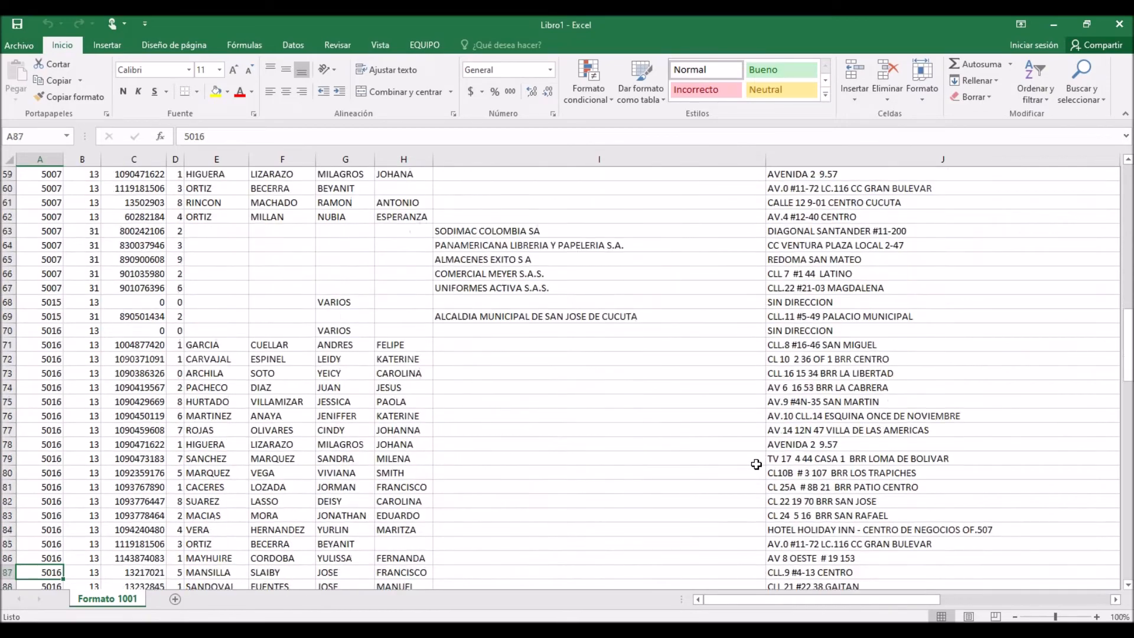
pyautogui.press('Down')
pyautogui.press('Down')
pyautogui.press('Down')
pyautogui.press('Down')
pyautogui.press('Down')
pyautogui.press('Down')
pyautogui.press('Down')
pyautogui.press('Down')
pyautogui.press('Down')
pyautogui.press('Down')
pyautogui.press('Down')
pyautogui.press('Down')
pyautogui.press('Down')
pyautogui.press('Down')
pyautogui.press('Down')
pyautogui.press('Down')
pyautogui.press('Down')
pyautogui.press('Down')
pyautogui.press('Down')
pyautogui.press('Down')
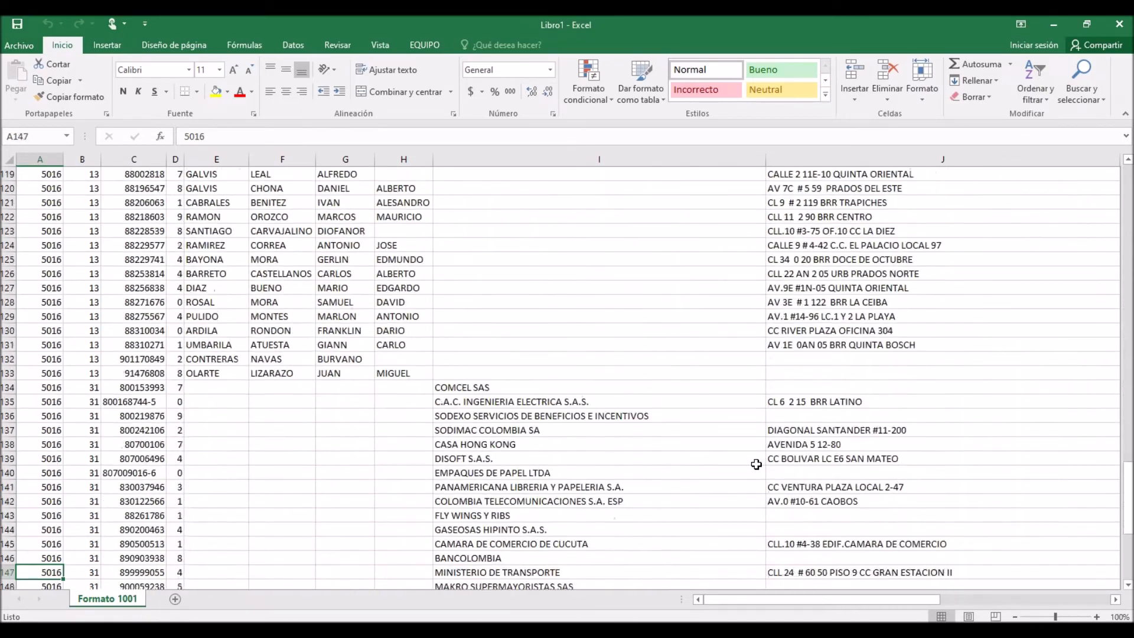
pyautogui.press('Down')
pyautogui.press('Down')
pyautogui.press('Down')
pyautogui.press('Down')
pyautogui.press('Down')
pyautogui.press('Down')
pyautogui.press('Down')
pyautogui.press('Down')
pyautogui.press('Down')
pyautogui.press('Down')
pyautogui.press('Down')
pyautogui.press('Down')
pyautogui.press('Down')
pyautogui.press('Down')
pyautogui.press('Down')
pyautogui.press('Down')
pyautogui.press('Down')
pyautogui.press('Down')
pyautogui.press('Down')
pyautogui.press('Down')
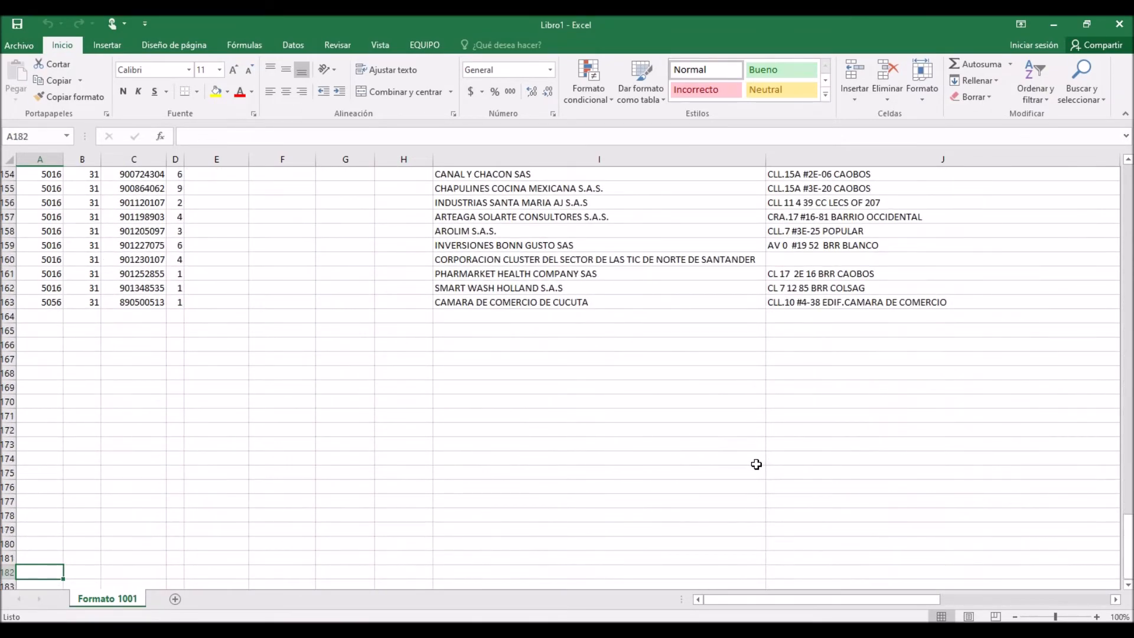
pyautogui.press('pageup')
pyautogui.press('pageup')
pyautogui.press('pageup')
pyautogui.press('pageup')
pyautogui.press('pageup')
pyautogui.press('pageup')
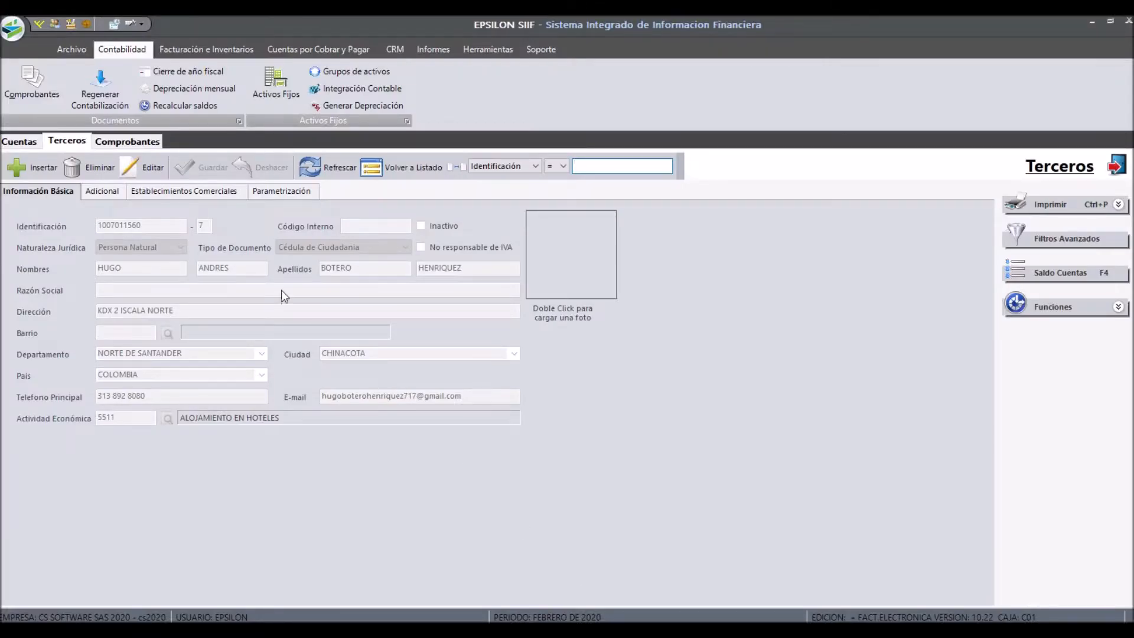
# Compare the Cuentas list in EPSILON SIIF with the Concepto column in Excel, ending back on the Cuentas list.
pyautogui.click(33, 143)
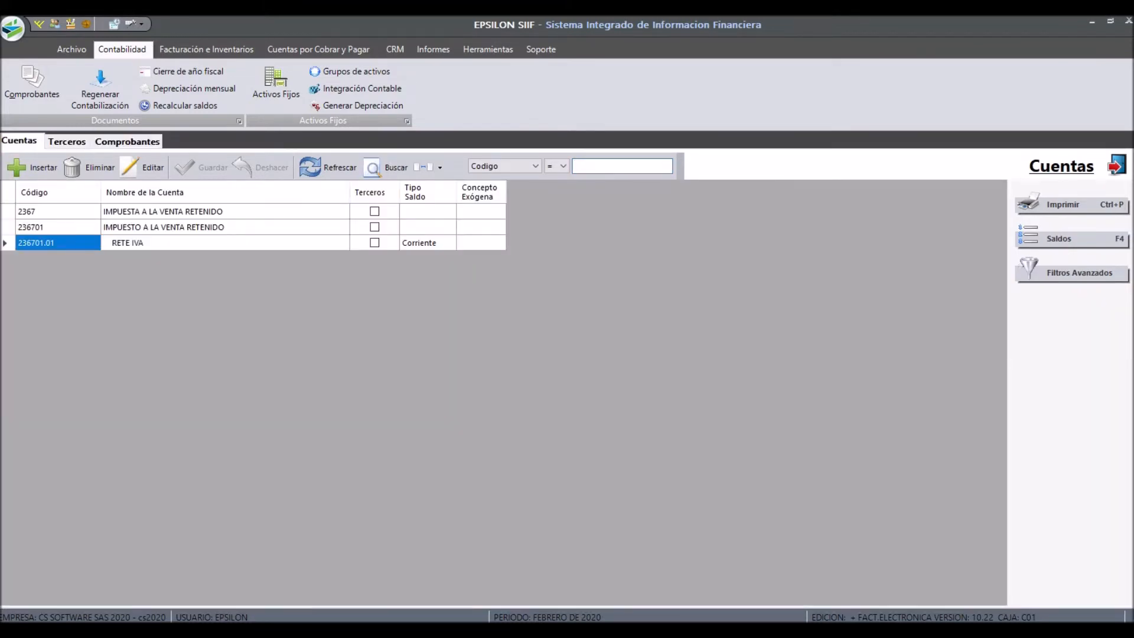
pyautogui.click(643, 629)
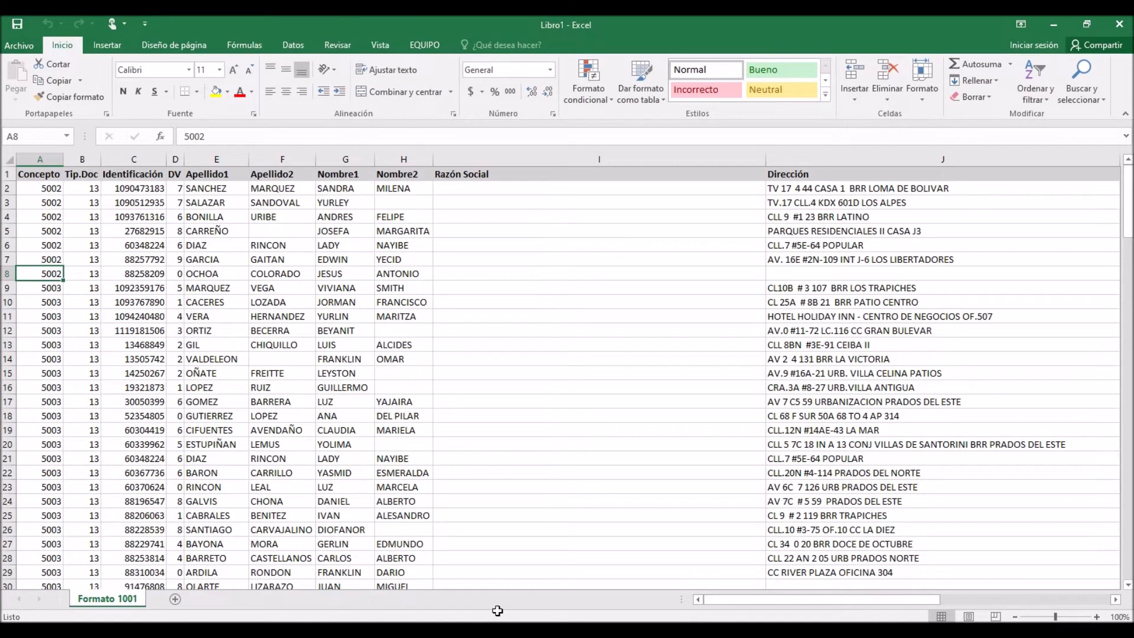
pyautogui.click(512, 628)
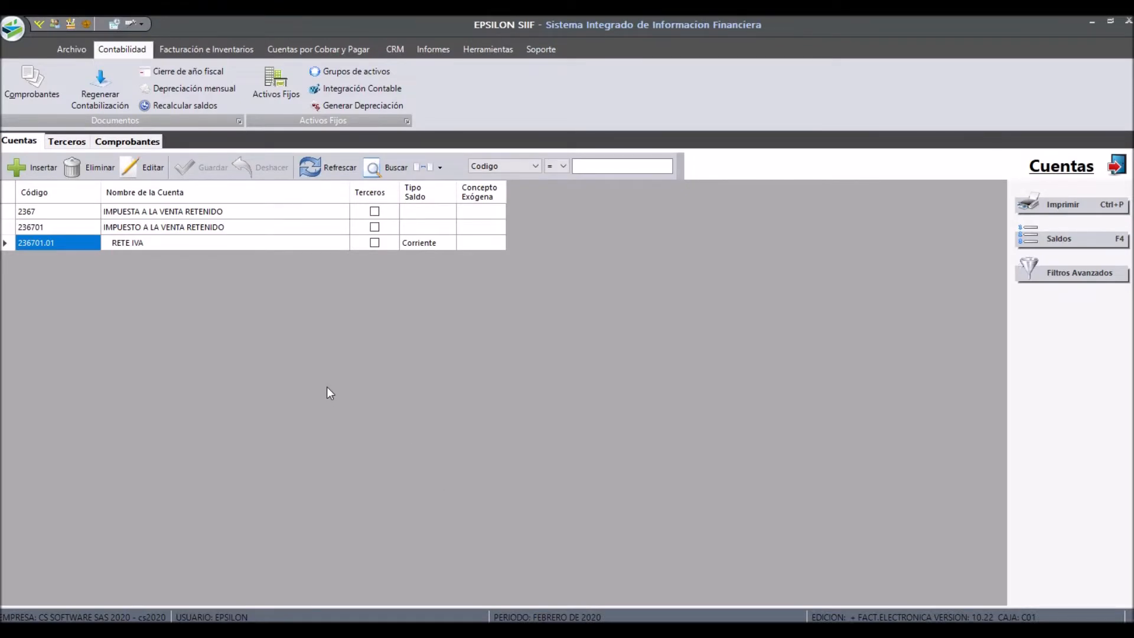
# Search the accounts for code 2365 and move down the list to 236525 SERVICIOS.
pyautogui.write('238')
pyautogui.press('Return')
pyautogui.write('3')
pyautogui.press('BackSpace')
pyautogui.write('2365')
pyautogui.press('Return')
pyautogui.press('Down')
pyautogui.press('Down')
pyautogui.press('Down')
pyautogui.press('Down')
pyautogui.press('Down')
pyautogui.press('Tab')
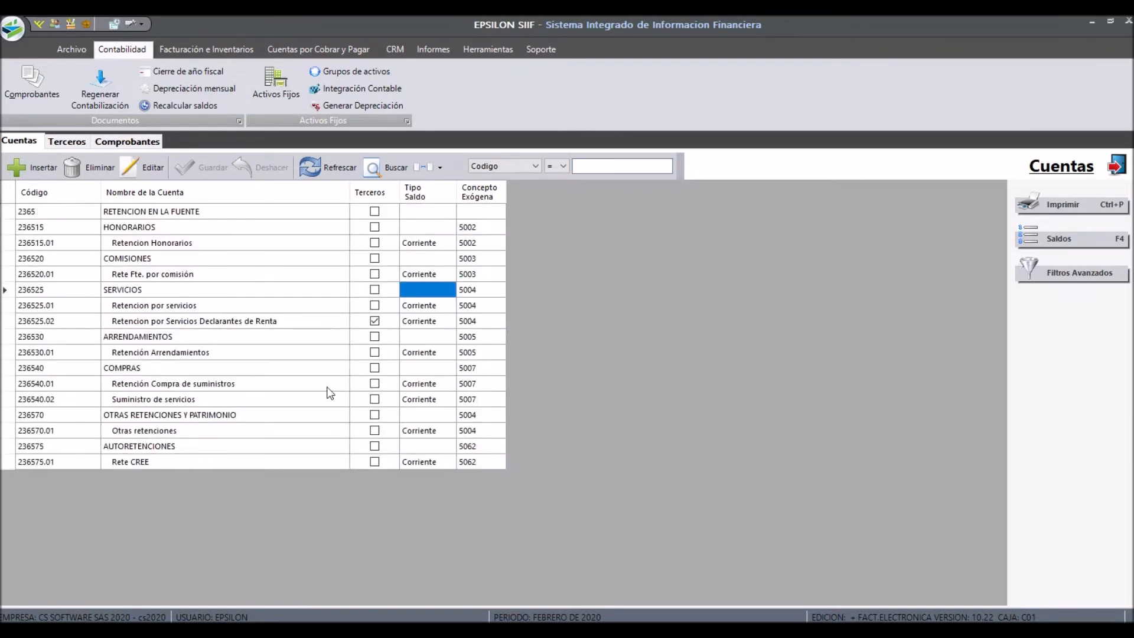
# Examine the Terceros and Concepto Exógena settings of the retention accounts between 2365 and 236525.02.
pyautogui.press('Up')
pyautogui.press('Up')
pyautogui.press('Up')
pyautogui.press('Up')
pyautogui.press('Up')
pyautogui.press('Down')
pyautogui.press('Down')
pyautogui.press('Down')
pyautogui.press('Down')
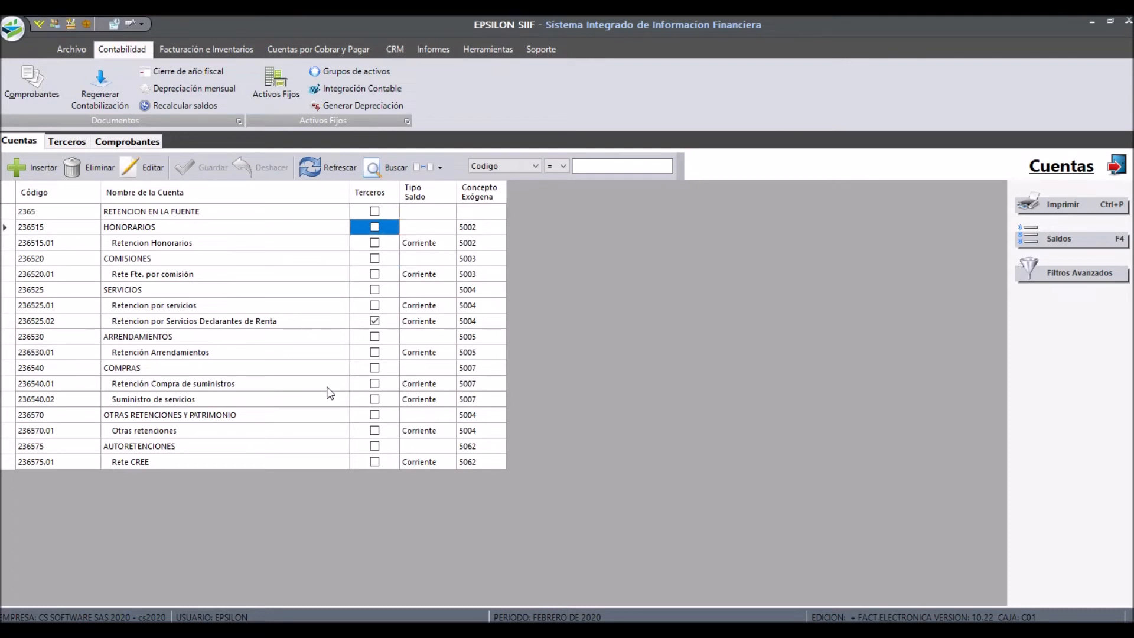
pyautogui.press('Down')
pyautogui.press('Down')
pyautogui.press('Down')
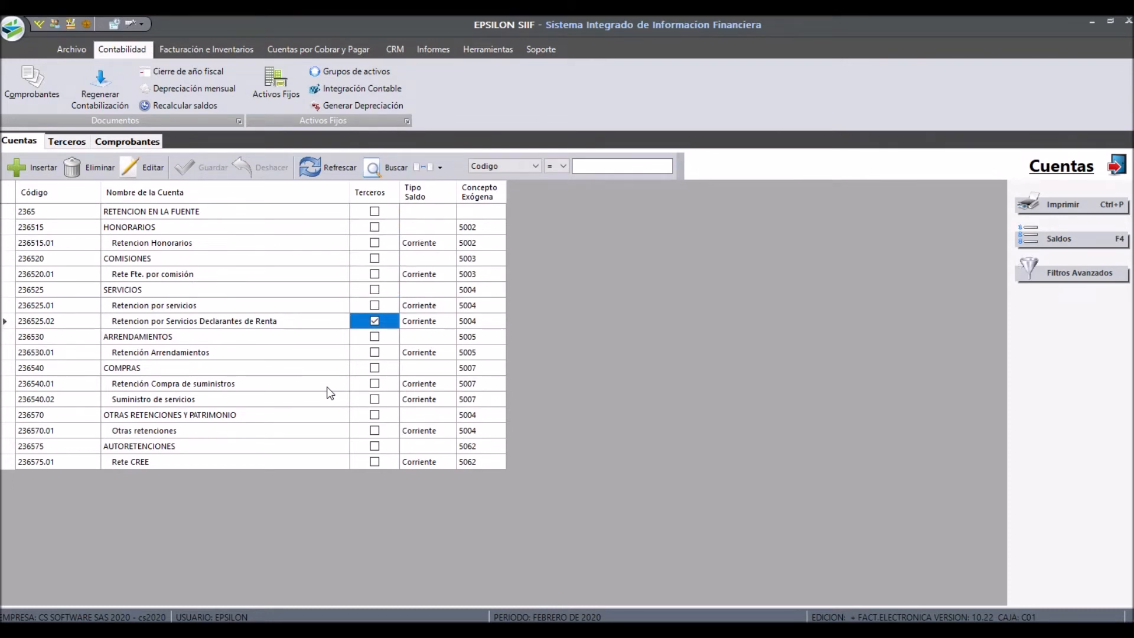
pyautogui.press('Up')
pyautogui.press('Up')
pyautogui.press('Up')
pyautogui.press('Up')
pyautogui.press('Up')
pyautogui.press('Up')
pyautogui.press('Up')
pyautogui.press('Down')
pyautogui.press('Down')
pyautogui.press('Down')
pyautogui.press('Down')
pyautogui.press('Down')
pyautogui.press('Down')
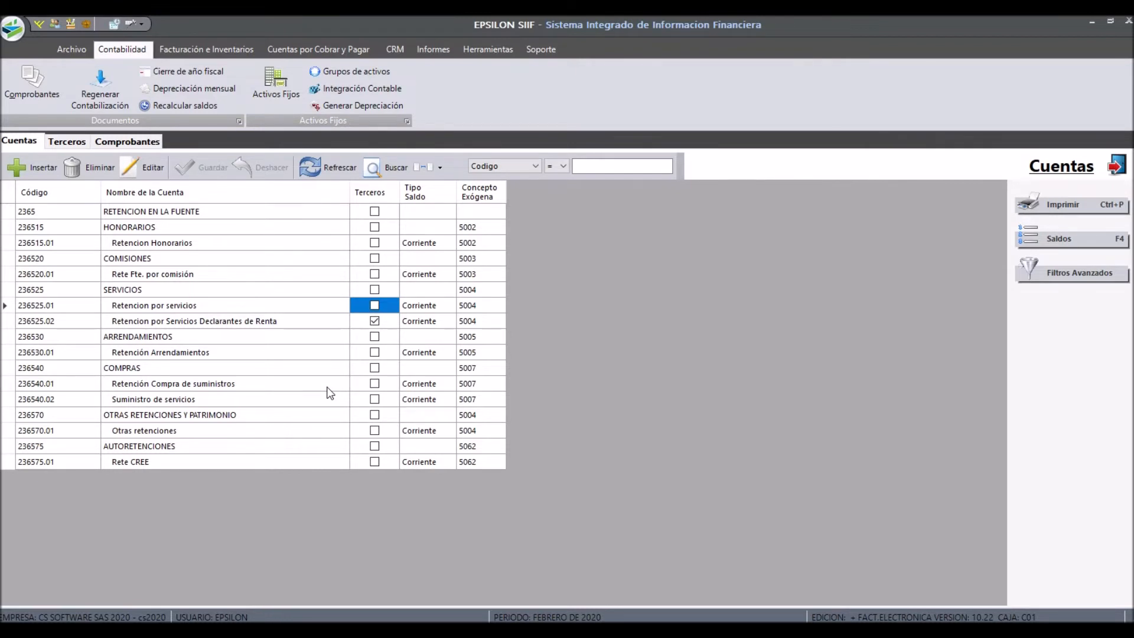
# Search the accounts for code 5 and examine the Terceros and Concepto Exógena settings of the personnel expense accounts up to 510584.
pyautogui.write('5')
pyautogui.press('Return')
pyautogui.press('Down')
pyautogui.press('Down')
pyautogui.press('Down')
pyautogui.press('Down')
pyautogui.press('Down')
pyautogui.press('Down')
pyautogui.press('Down')
pyautogui.press('Down')
pyautogui.press('Down')
pyautogui.press('Down')
pyautogui.press('Down')
pyautogui.press('Down')
pyautogui.press('Down')
pyautogui.press('Down')
pyautogui.press('Down')
pyautogui.press('Down')
pyautogui.press('Down')
pyautogui.press('Down')
pyautogui.press('Down')
pyautogui.press('Down')
pyautogui.press('Down')
pyautogui.press('Down')
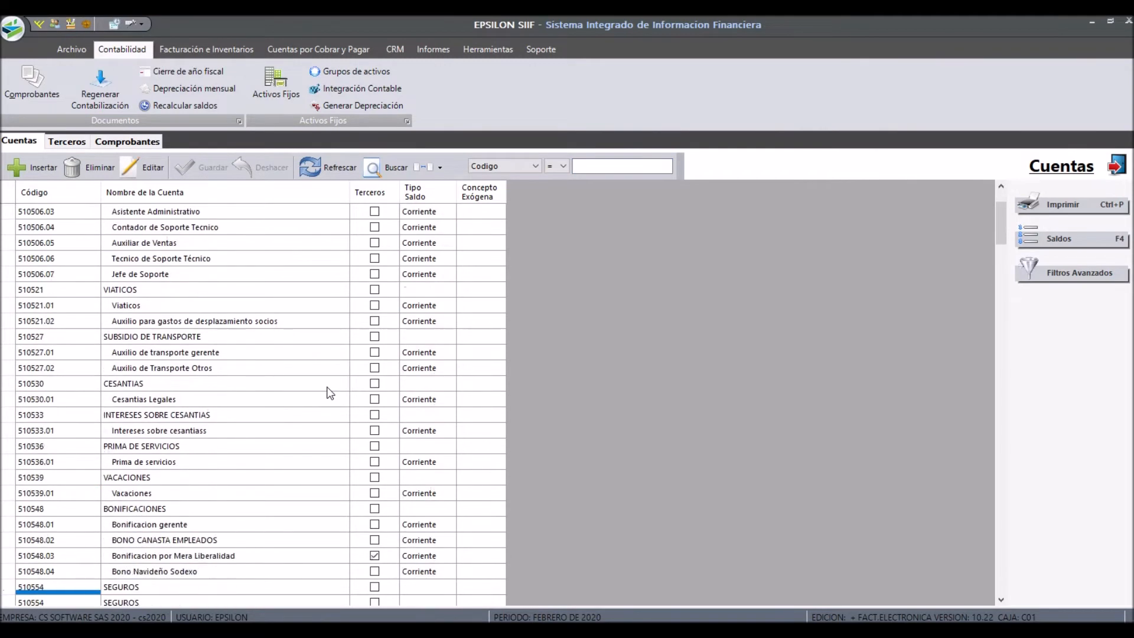
pyautogui.press('Up')
pyautogui.press('Up')
pyautogui.press('Up')
pyautogui.press('Up')
pyautogui.press('Up')
pyautogui.press('Up')
pyautogui.press('Up')
pyautogui.press('Up')
pyautogui.press('Up')
pyautogui.press('Up')
pyautogui.press('Up')
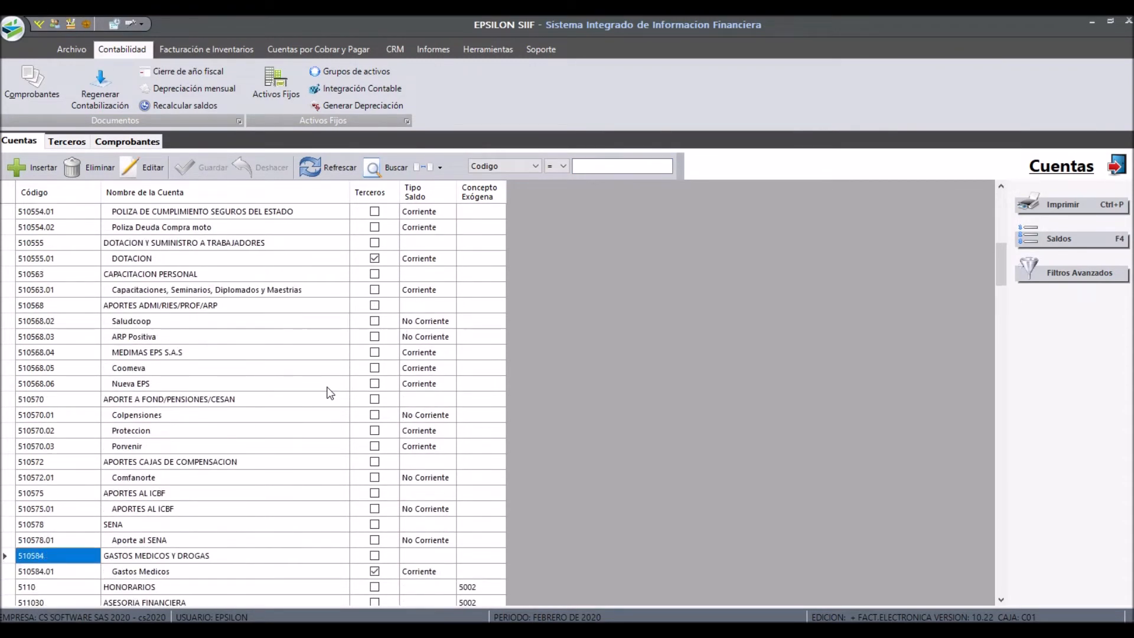
pyautogui.press('Up')
pyautogui.press('Up')
pyautogui.press('Up')
pyautogui.press('Up')
pyautogui.press('Up')
pyautogui.press('Up')
pyautogui.press('Up')
pyautogui.press('Up')
pyautogui.press('Up')
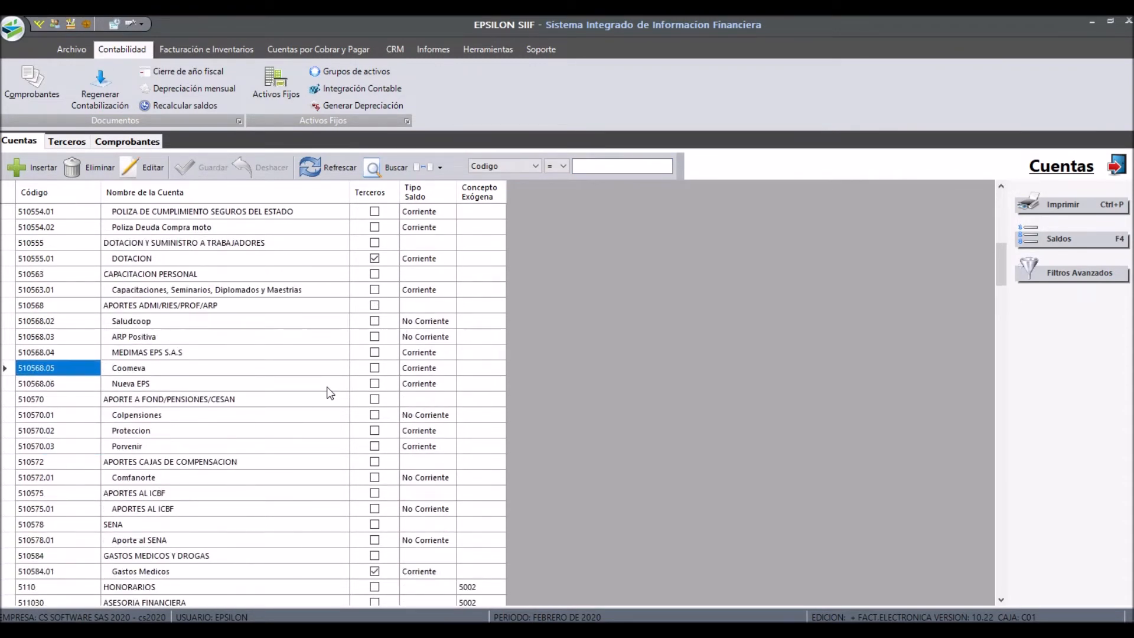
# Examine the Concepto Exógena codes of the fees, taxes, leases, contributions and services accounts, moving down to 513505.01 Aseo Oficina.
pyautogui.press('Down')
pyautogui.press('Down')
pyautogui.press('Down')
pyautogui.press('Down')
pyautogui.press('Down')
pyautogui.press('Down')
pyautogui.press('Down')
pyautogui.press('Down')
pyautogui.press('Down')
pyautogui.press('Down')
pyautogui.press('Down')
pyautogui.press('Down')
pyautogui.press('Down')
pyautogui.press('Down')
pyautogui.press('Down')
pyautogui.press('Down')
pyautogui.press('Down')
pyautogui.press('Down')
pyautogui.press('Down')
pyautogui.press('Down')
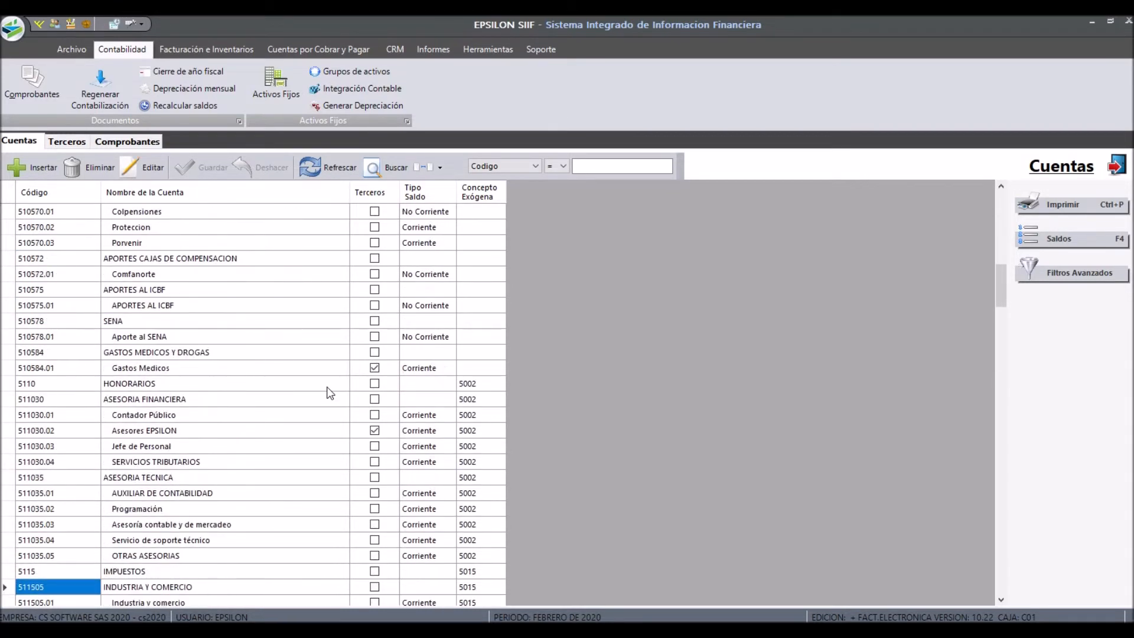
pyautogui.press('Down')
pyautogui.press('Down')
pyautogui.press('Down')
pyautogui.press('Down')
pyautogui.press('Down')
pyautogui.press('Down')
pyautogui.press('Down')
pyautogui.press('Down')
pyautogui.press('Down')
pyautogui.press('Down')
pyautogui.press('Down')
pyautogui.press('Down')
pyautogui.press('Down')
pyautogui.press('Down')
pyautogui.press('Down')
pyautogui.press('Down')
pyautogui.press('Down')
pyautogui.press('Down')
pyautogui.press('Down')
pyautogui.press('Down')
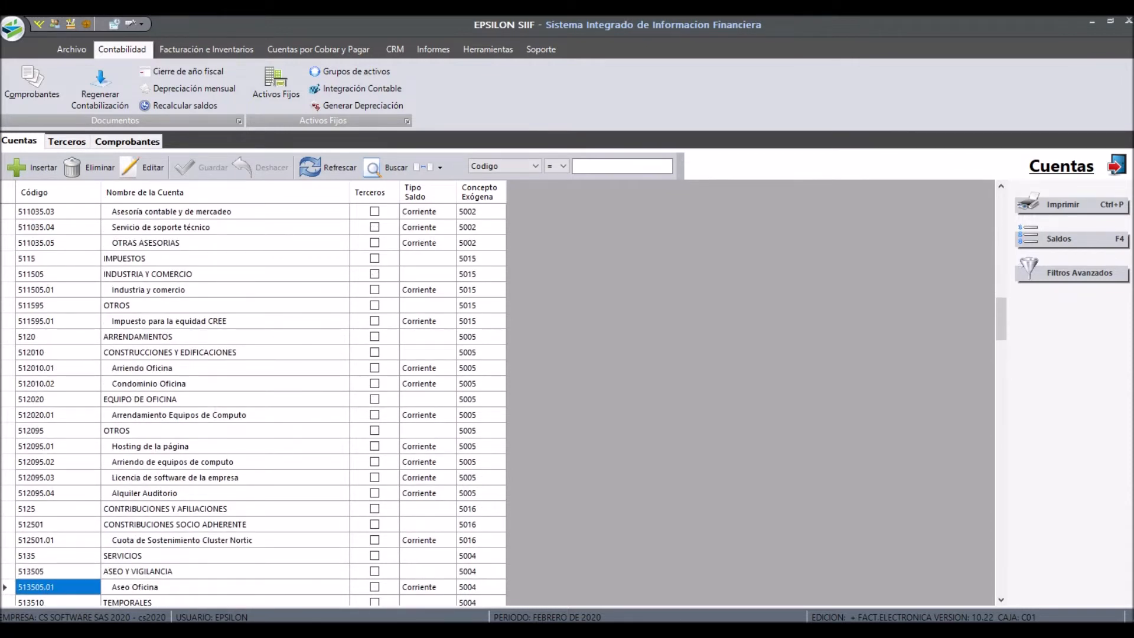
# Switch to the Excel file and review the Formato 1001 columns along row 8, past ReteCree asumido and back to Identificación.
pyautogui.hotkey('alt', 'Tab')
pyautogui.press('Right')
pyautogui.press('Right')
pyautogui.press('Right')
pyautogui.press('Right')
pyautogui.press('Right')
pyautogui.press('Right')
pyautogui.press('Right')
pyautogui.press('Right')
pyautogui.press('Right')
pyautogui.press('Right')
pyautogui.press('Right')
pyautogui.press('Right')
pyautogui.press('Right')
pyautogui.press('Right')
pyautogui.press('Right')
pyautogui.press('Right')
pyautogui.press('Right')
pyautogui.press('Right')
pyautogui.press('Right')
pyautogui.press('Right')
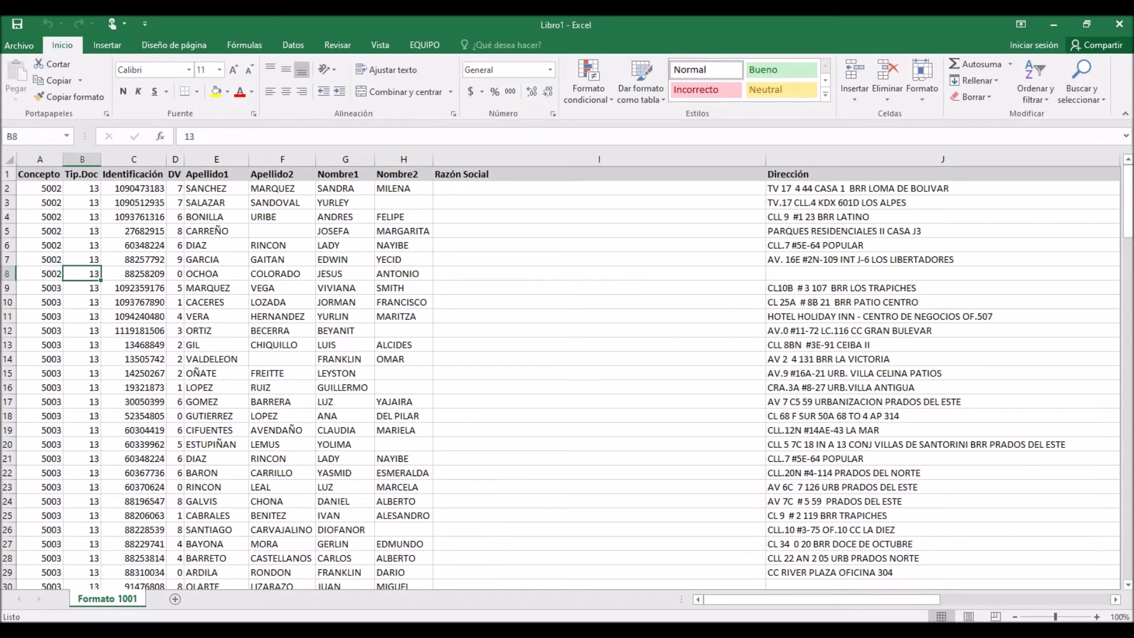
pyautogui.press('Left')
pyautogui.press('Left')
pyautogui.press('Left')
pyautogui.press('Left')
pyautogui.press('Left')
pyautogui.press('Left')
pyautogui.press('Left')
pyautogui.press('Left')
pyautogui.press('Left')
pyautogui.press('Left')
pyautogui.press('Left')
pyautogui.press('Left')
pyautogui.press('Left')
pyautogui.press('Left')
pyautogui.press('Left')
pyautogui.press('Left')
pyautogui.press('Left')
pyautogui.press('Left')
pyautogui.press('Left')
pyautogui.press('Left')
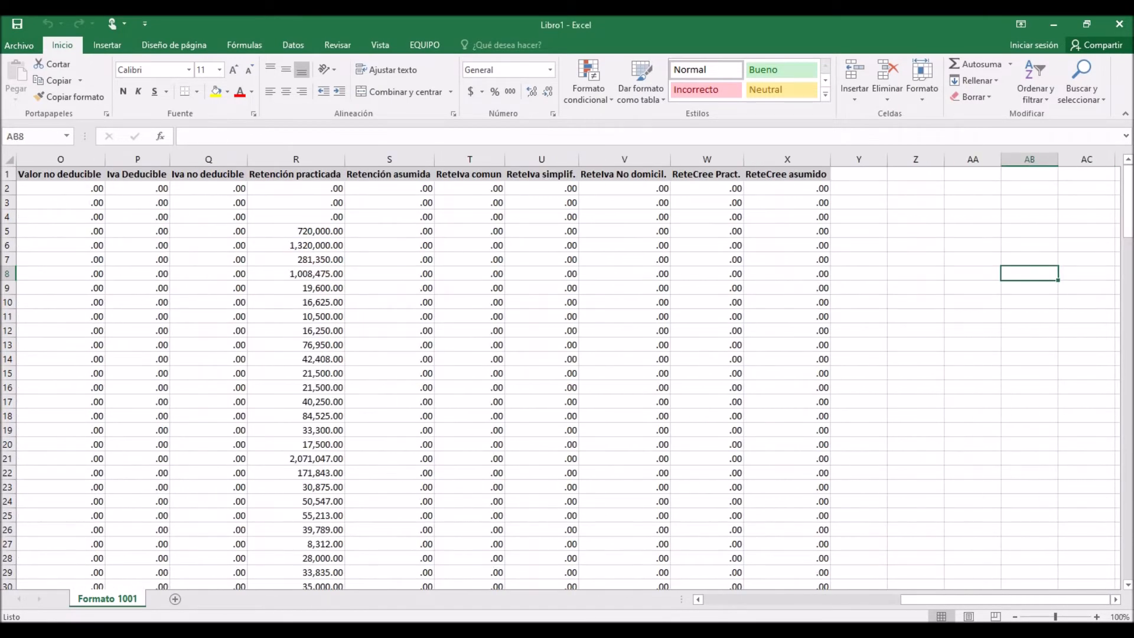
pyautogui.press('Right')
pyautogui.press('Right')
pyautogui.press('Right')
pyautogui.press('Right')
pyautogui.press('Right')
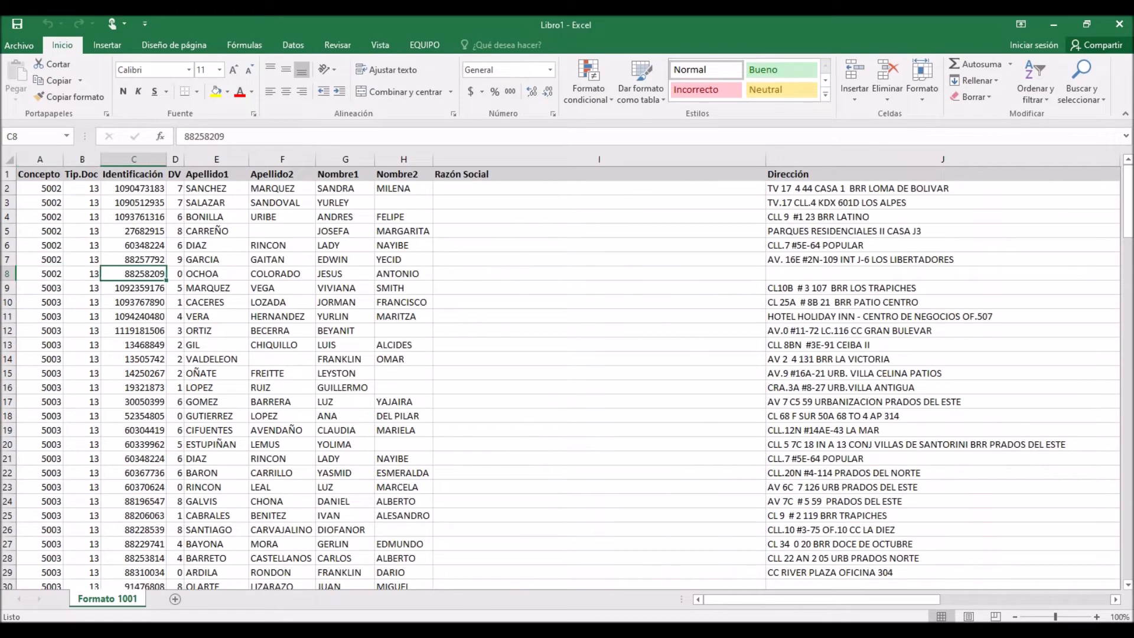
# Back in EPSILON SIIF, view the formats offered for generating Información Exógena, including 1003, and close the dialog without generating.
pyautogui.hotkey('alt', 'Tab')
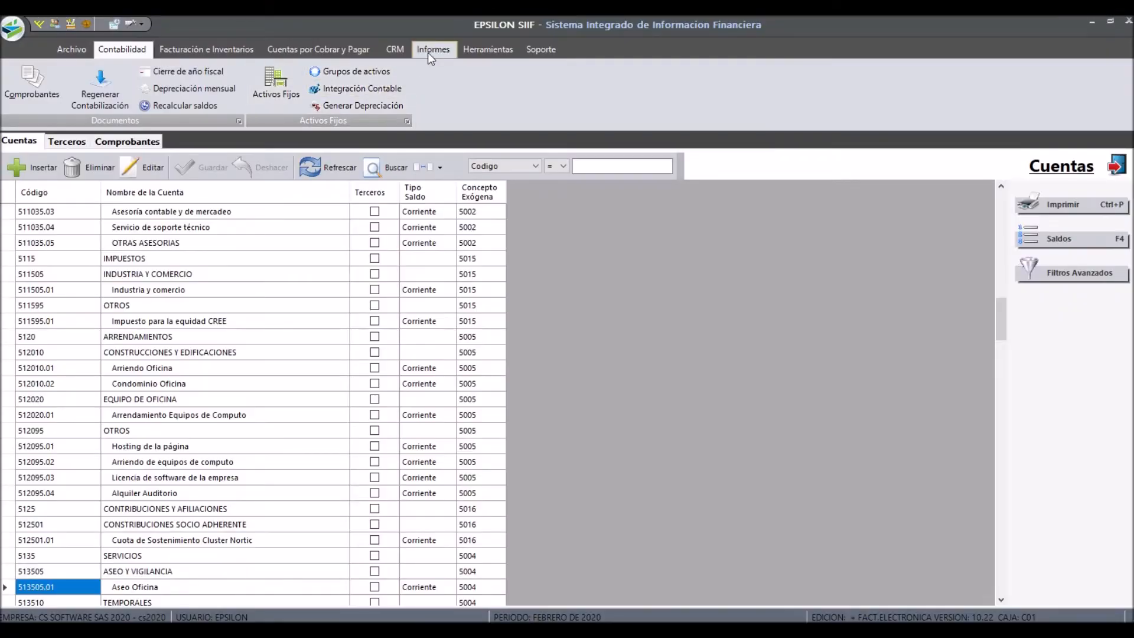
pyautogui.click(432, 49)
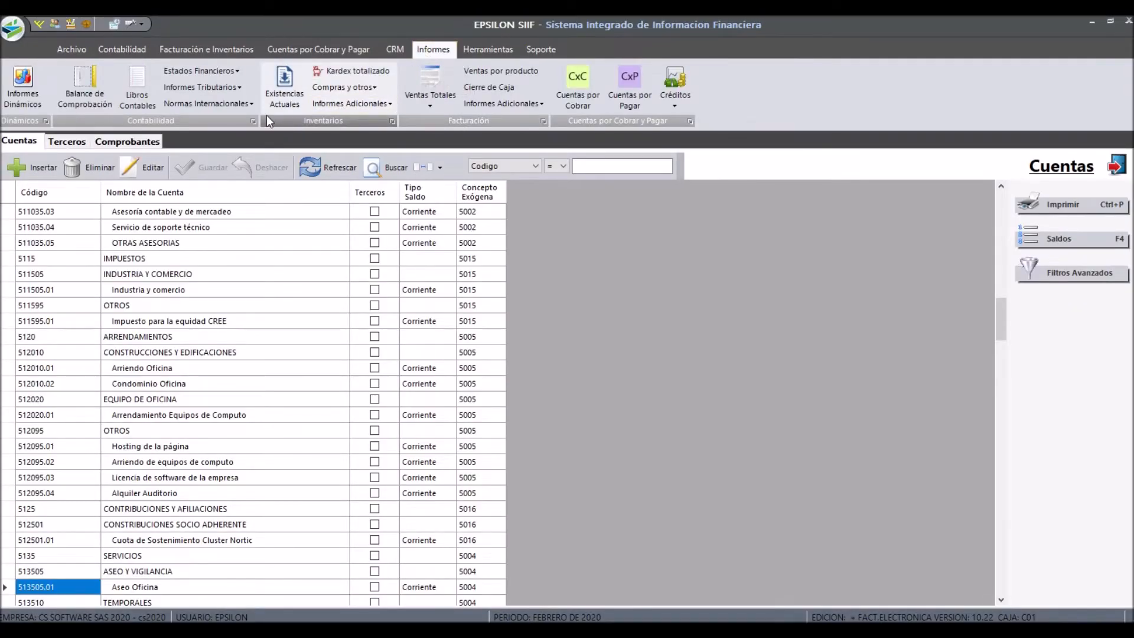
pyautogui.click(228, 88)
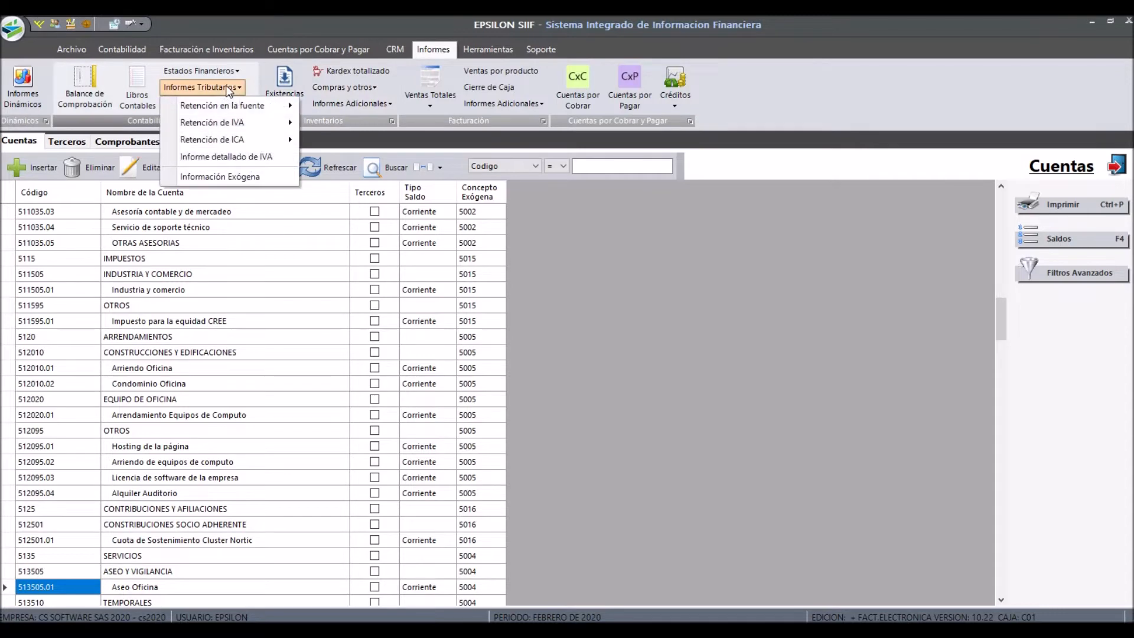
pyautogui.click(259, 176)
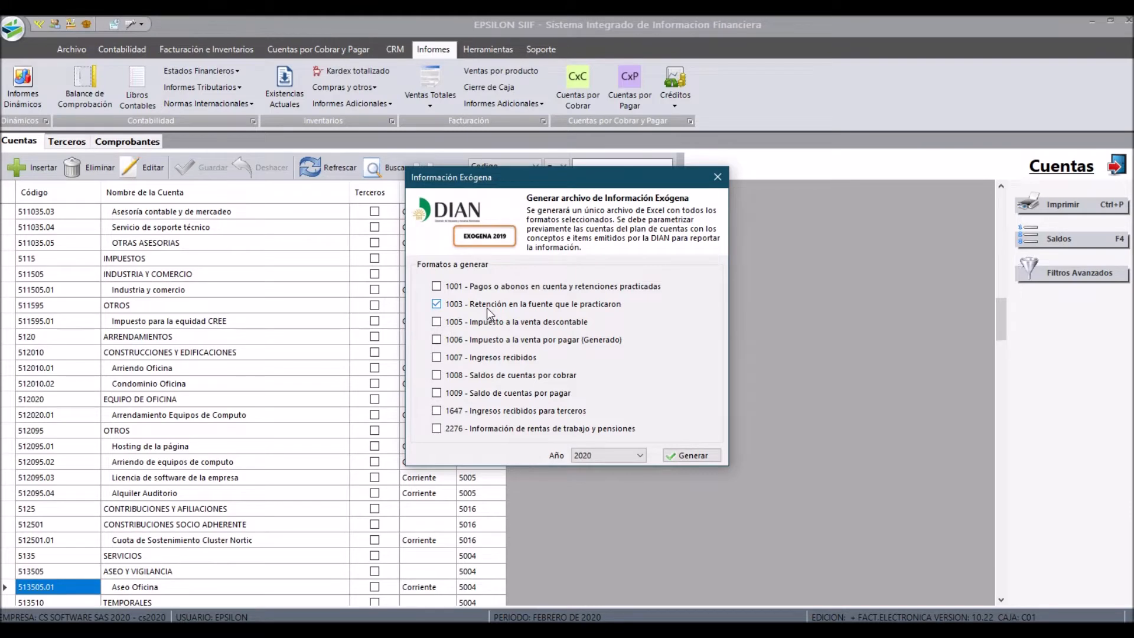
pyautogui.click(718, 176)
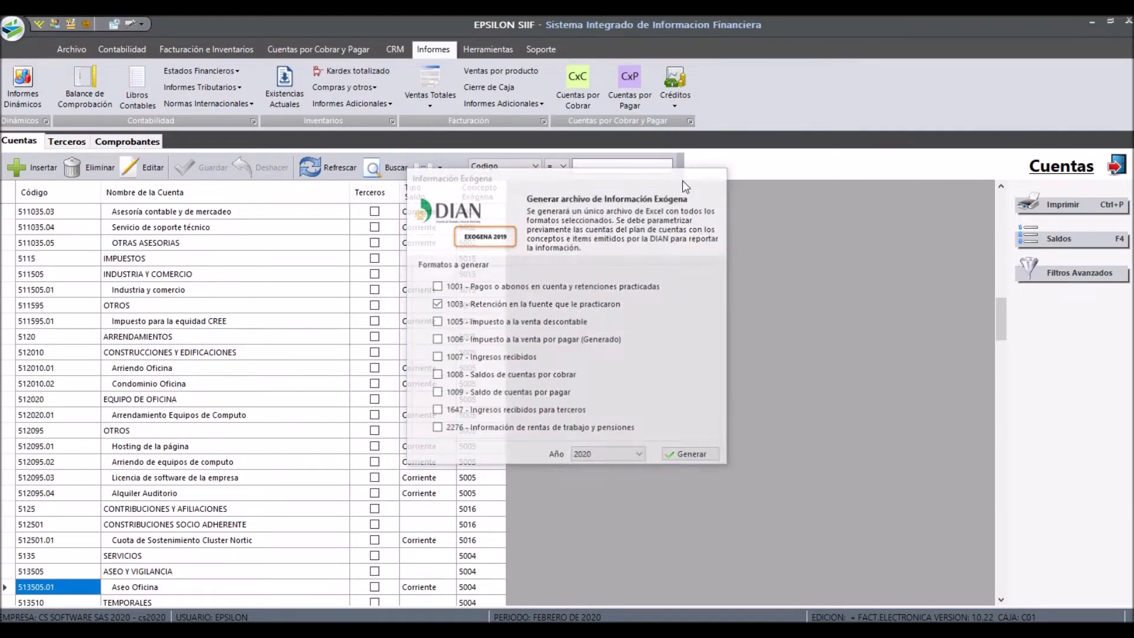
# Search the accounts for code 1355 and move down the list to 135515 RETENCION EN LA FUENTE.
pyautogui.write('1355')
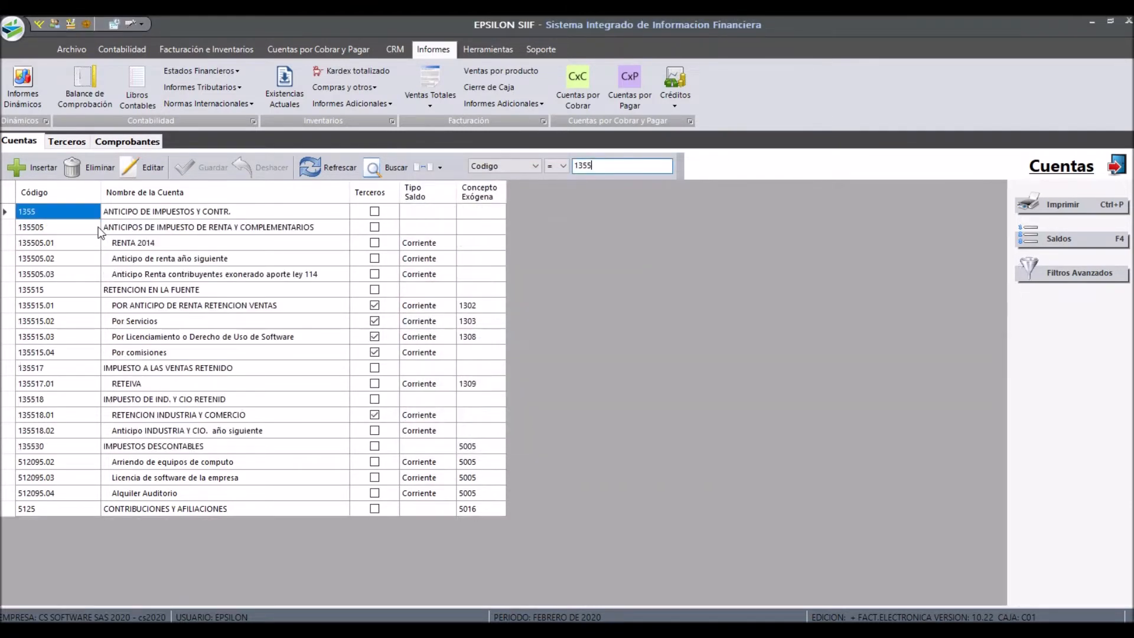
pyautogui.press('Return')
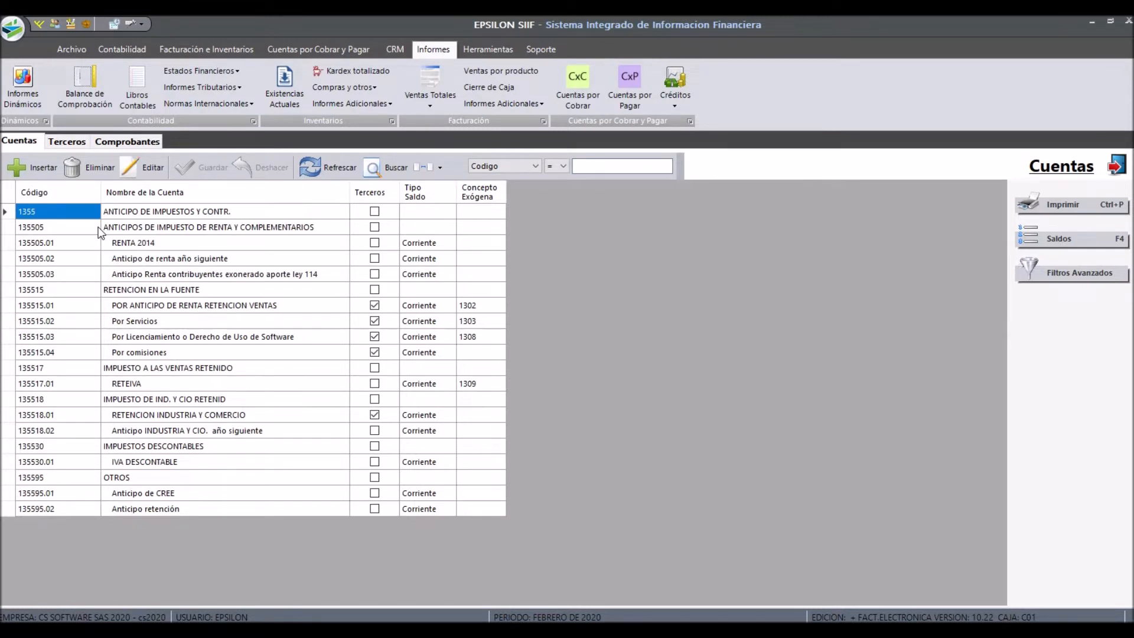
pyautogui.press('Down')
pyautogui.press('Down')
pyautogui.press('Down')
pyautogui.press('Down')
pyautogui.press('Down')
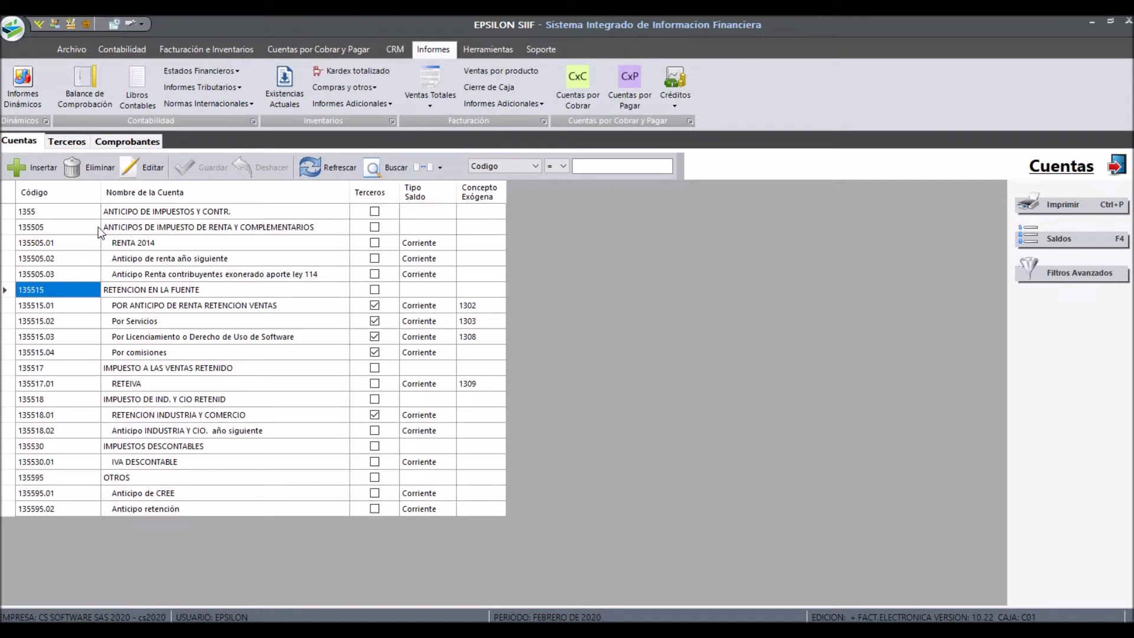
# Examine the Terceros and Concepto Exógena settings of the withholding accounts from 135515.01 to 135515.03.
pyautogui.press('Down')
pyautogui.press('Right')
pyautogui.press('Right')
pyautogui.press('Right')
pyautogui.press('Right')
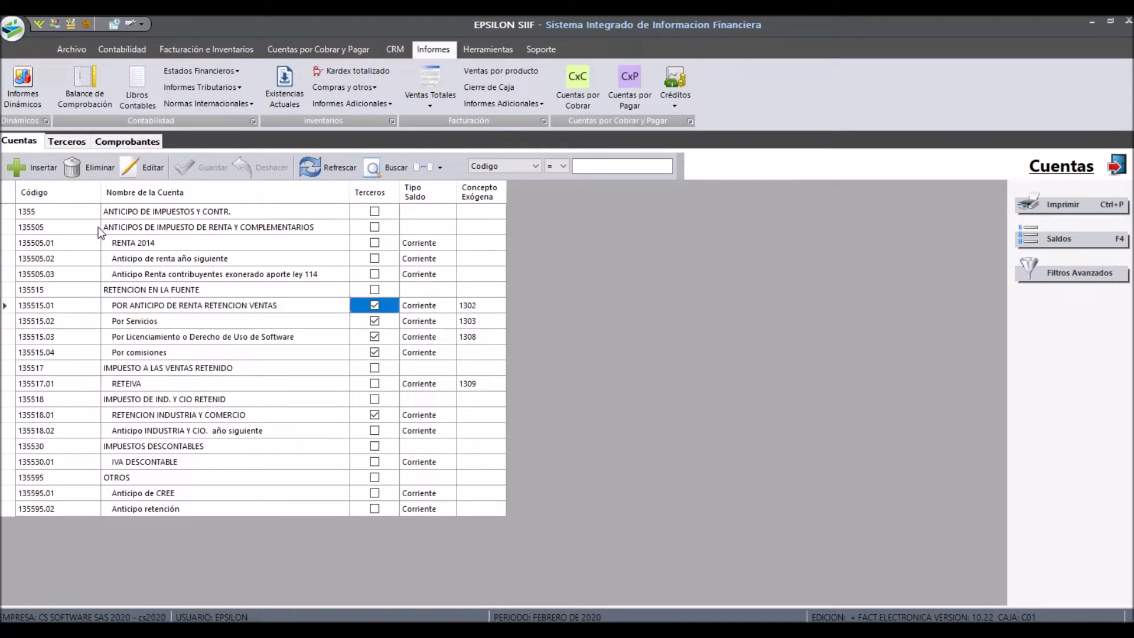
pyautogui.press('Left')
pyautogui.press('Left')
pyautogui.press('Left')
pyautogui.press('Left')
pyautogui.press('Right')
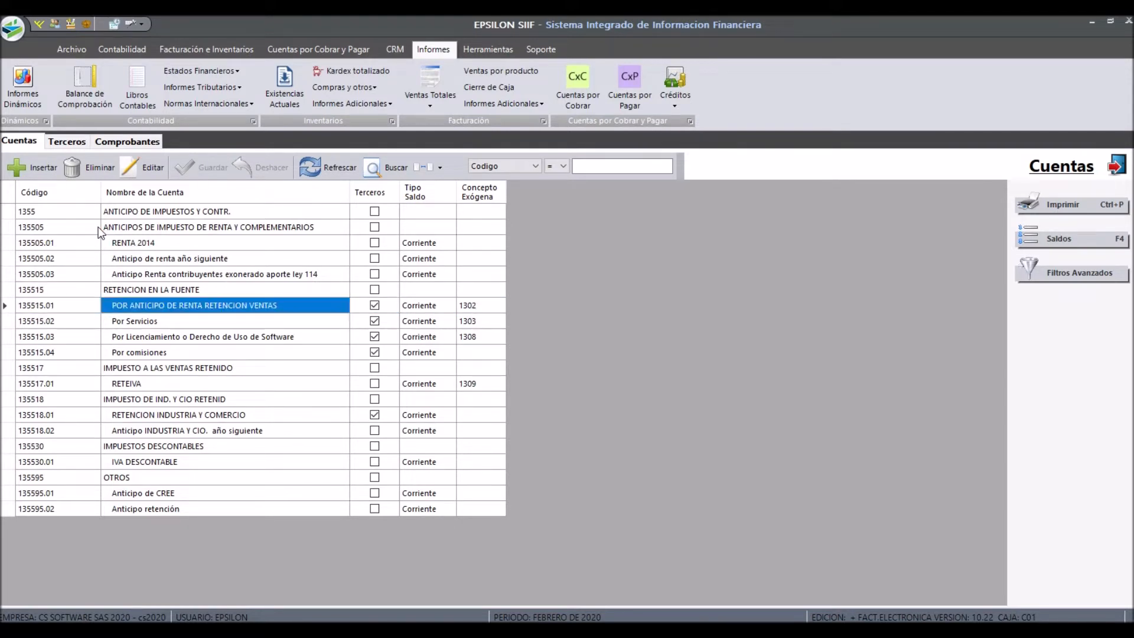
pyautogui.press('Left')
pyautogui.press('Right')
pyautogui.press('Right')
pyautogui.press('Right')
pyautogui.press('Right')
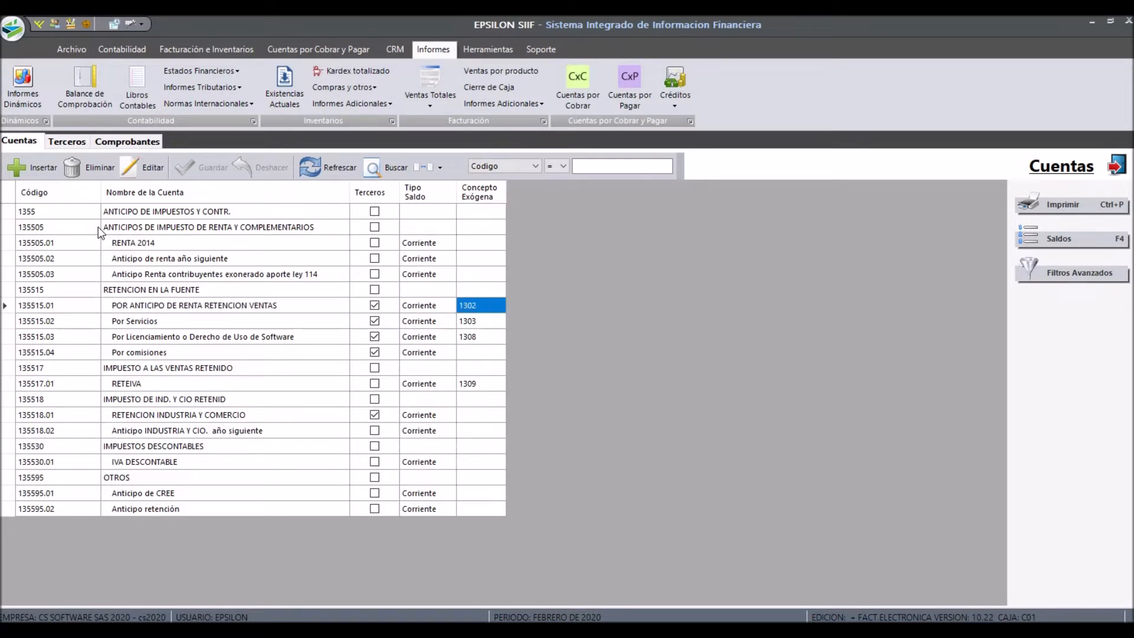
pyautogui.press('Down')
pyautogui.press('Down')
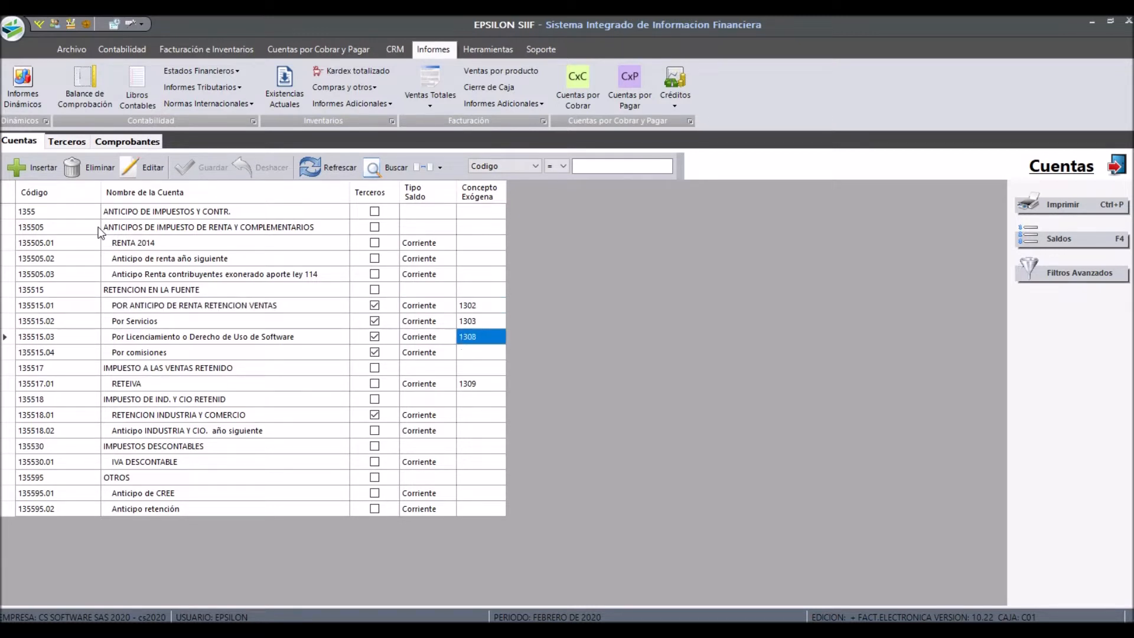
# Examine the Terceros and Concepto Exógena settings of withholding account 135515.04 Por comisiones.
pyautogui.press('Down')
pyautogui.press('Left')
pyautogui.press('Left')
pyautogui.press('Left')
pyautogui.press('Left')
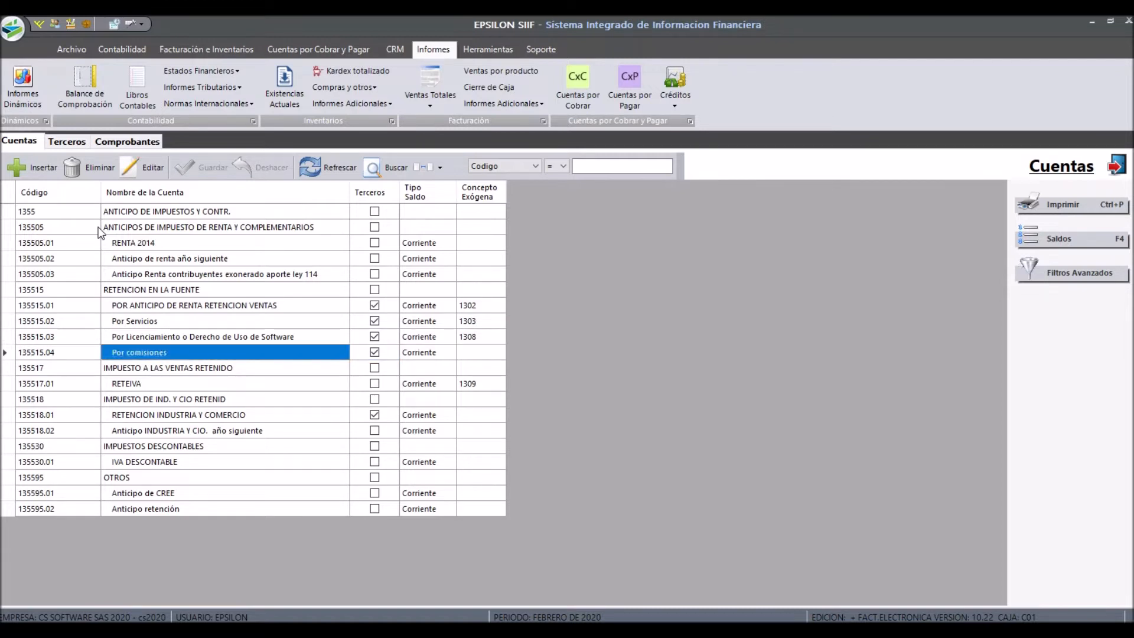
pyautogui.press('Right')
pyautogui.press('Right')
pyautogui.press('Right')
pyautogui.press('Left')
pyautogui.press('Left')
# Assign Concepto Exógena 1305 RETENCION POR COMISIONES to account 135515.04 and save the account.
pyautogui.click(158, 182)
pyautogui.press('Tab')
pyautogui.press('Tab')
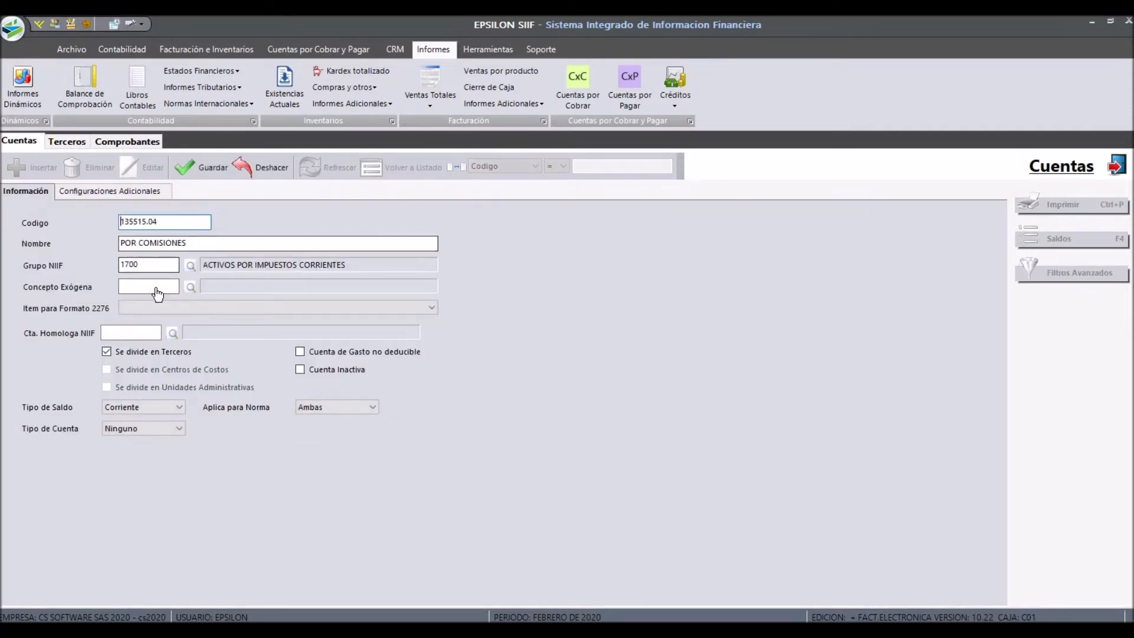
pyautogui.press('Return')
pyautogui.write('13')
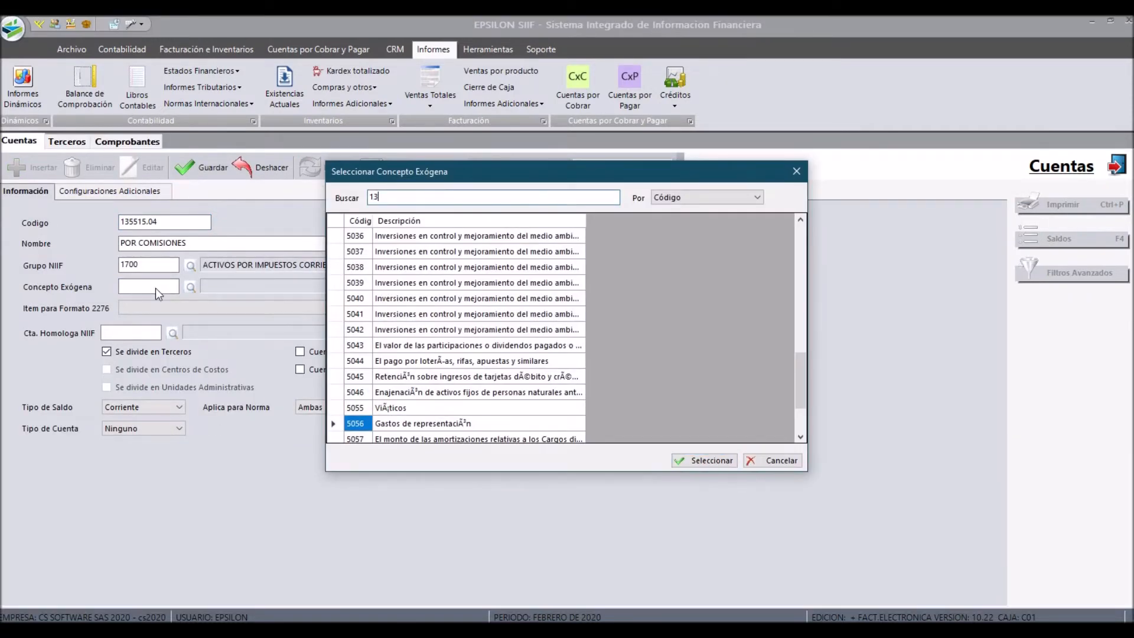
pyautogui.press('Return')
pyautogui.press('Down')
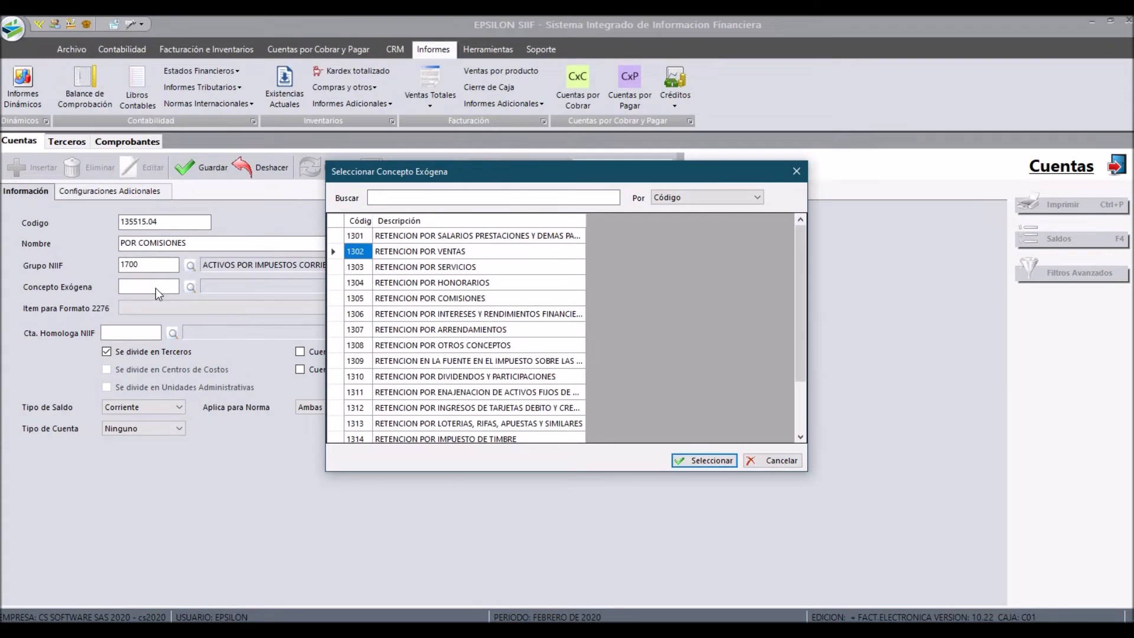
pyautogui.press('Down')
pyautogui.press('Down')
pyautogui.press('Down')
pyautogui.press('Return')
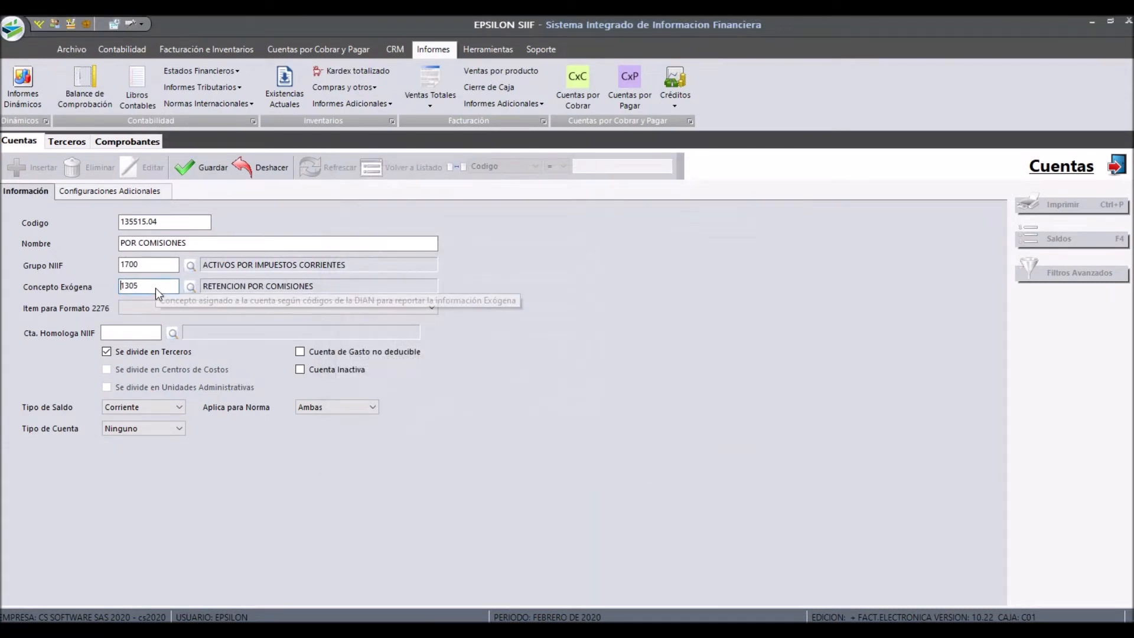
pyautogui.click(192, 169)
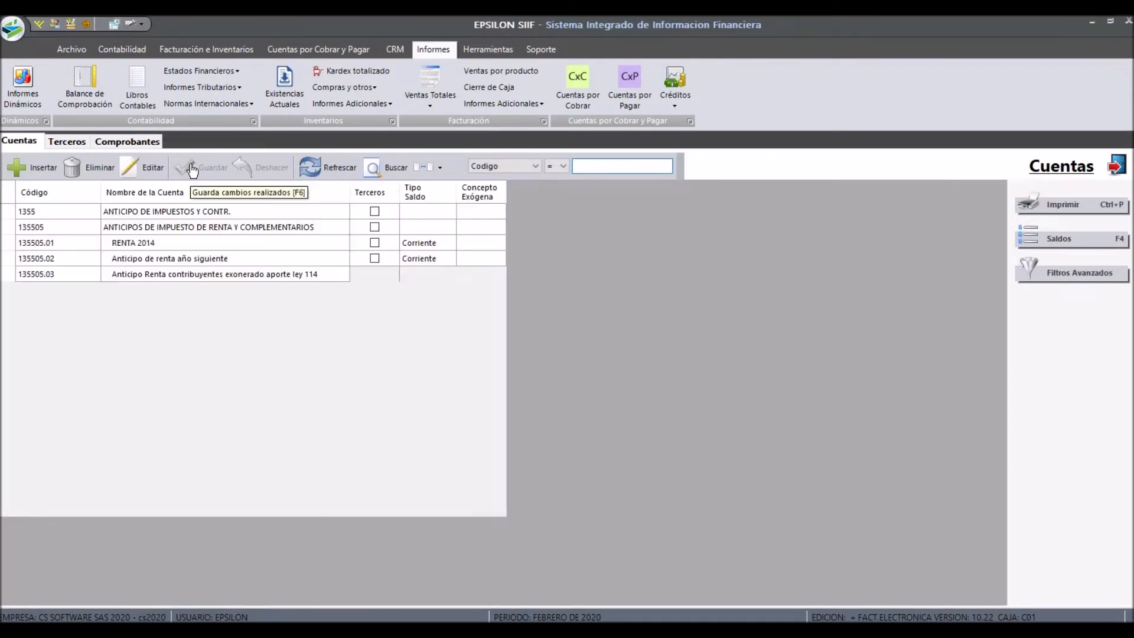
# Review the withholding accounts from 135515.04 back up to 135515.01 in the account list.
pyautogui.press('Left')
pyautogui.press('Left')
pyautogui.press('Left')
pyautogui.press('Left')
pyautogui.press('Up')
pyautogui.press('Up')
pyautogui.press('Up')
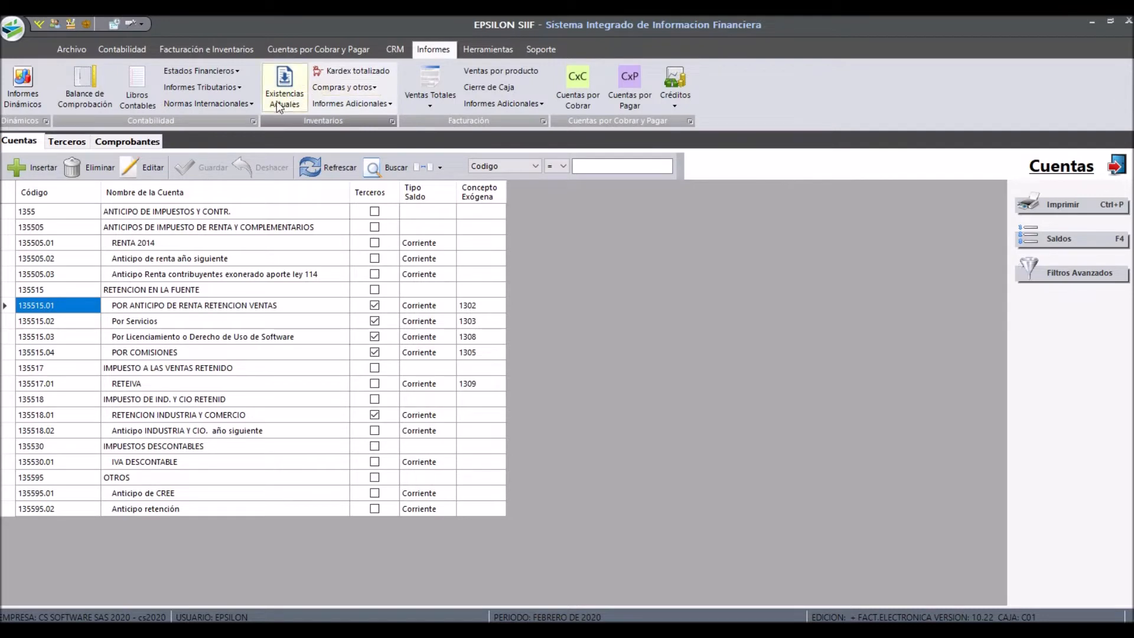
# Generate the Información Exógena file with formats 1001 and 1003 for year 2019 and maximize the resulting Excel workbook.
pyautogui.click(223, 87)
pyautogui.click(259, 178)
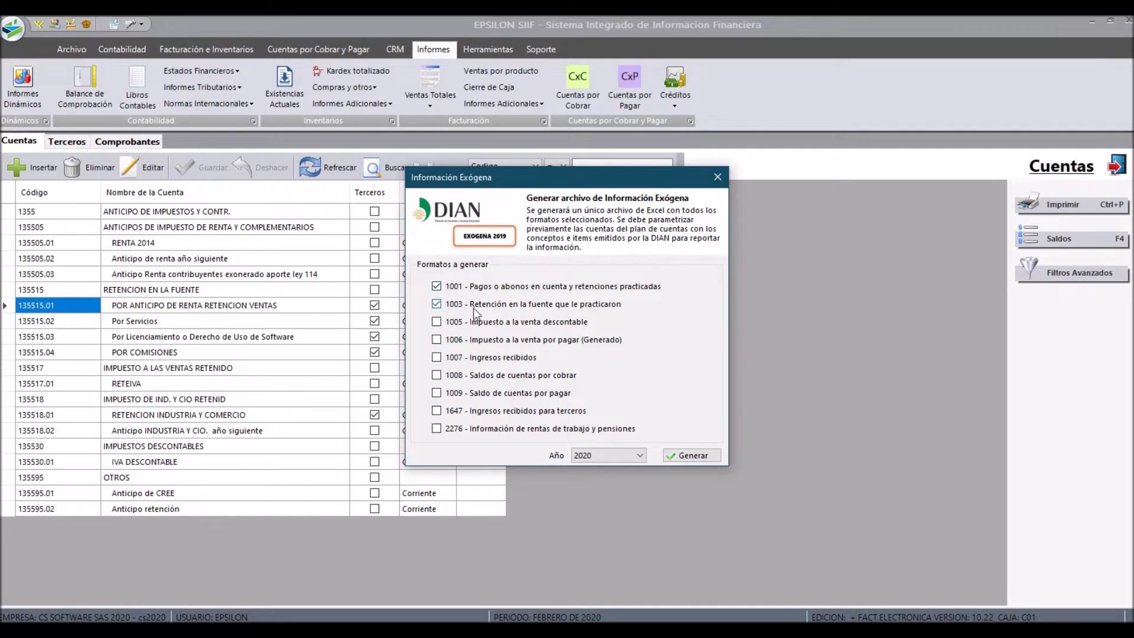
pyautogui.click(615, 454)
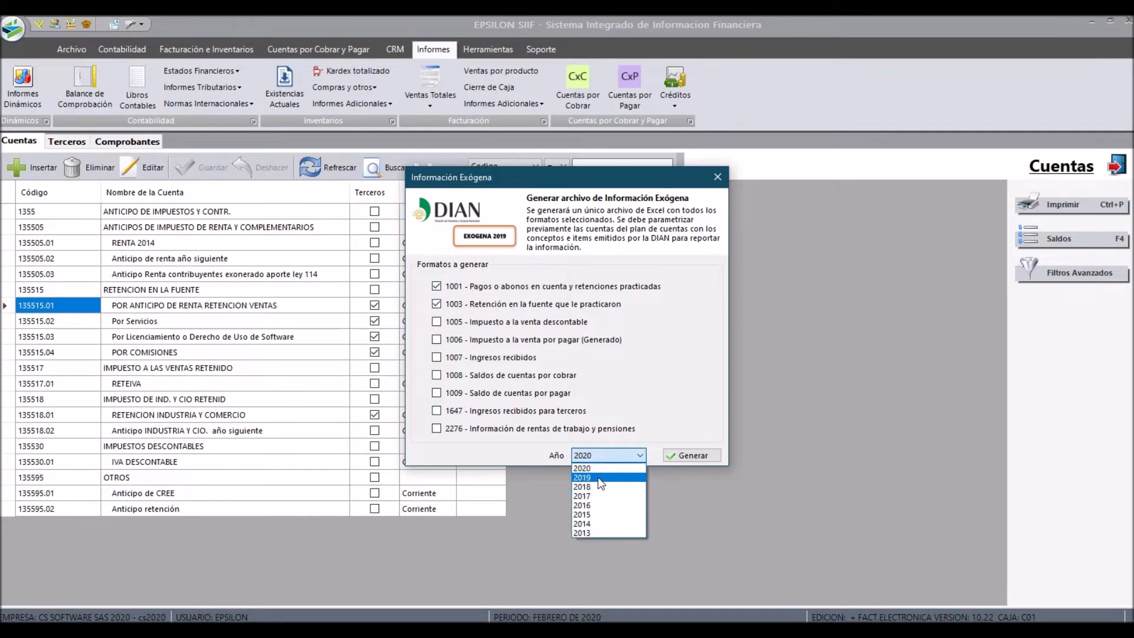
pyautogui.click(597, 476)
pyautogui.click(684, 460)
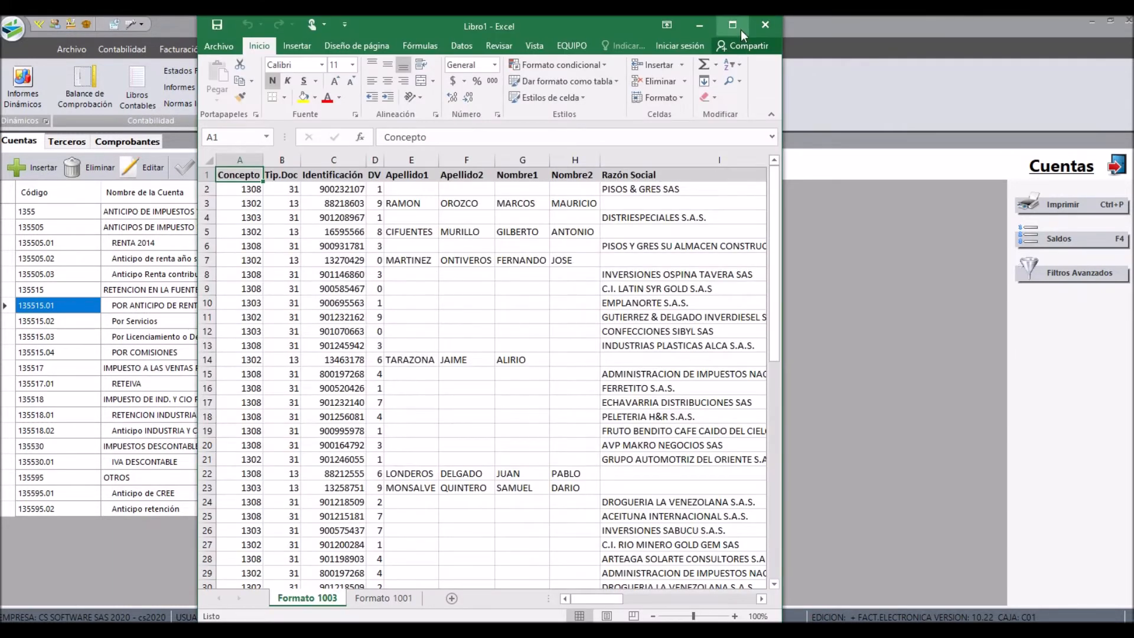
pyautogui.click(740, 29)
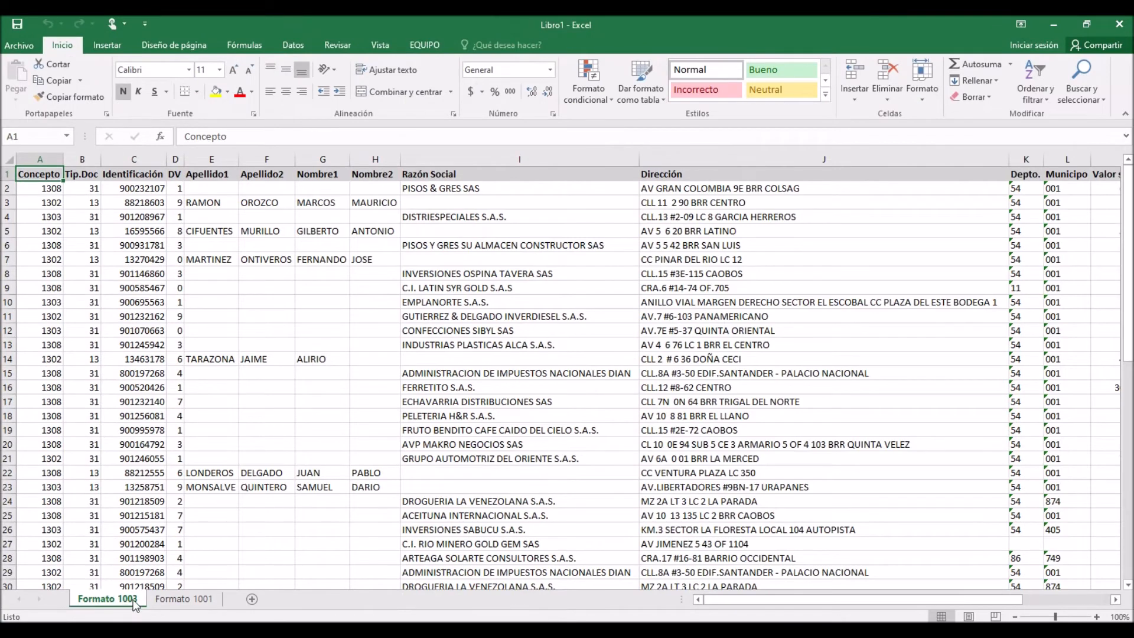
# Look at the Formato 1001 sheet, return to Formato 1003 and review row 3 from Concepto to Dirección and back.
pyautogui.click(179, 598)
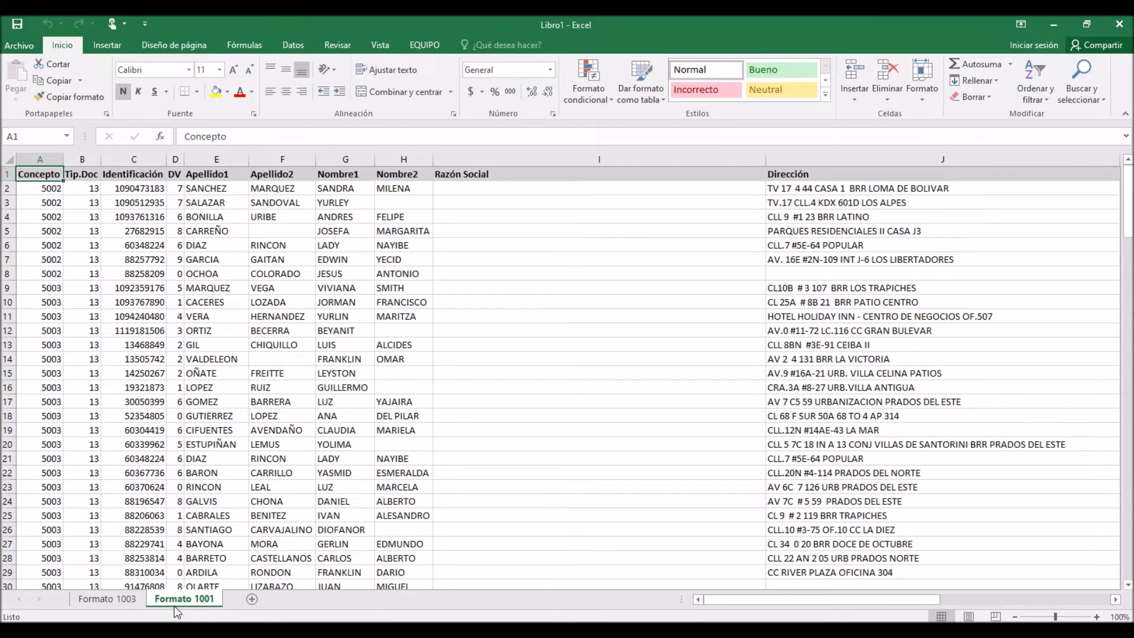
pyautogui.click(139, 600)
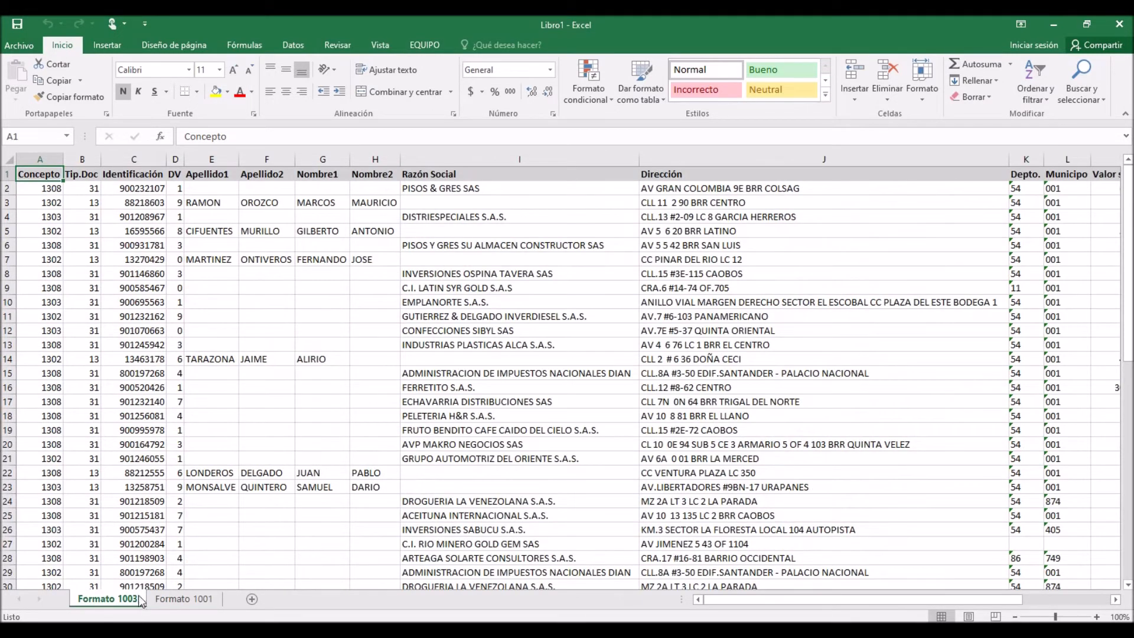
pyautogui.click(52, 207)
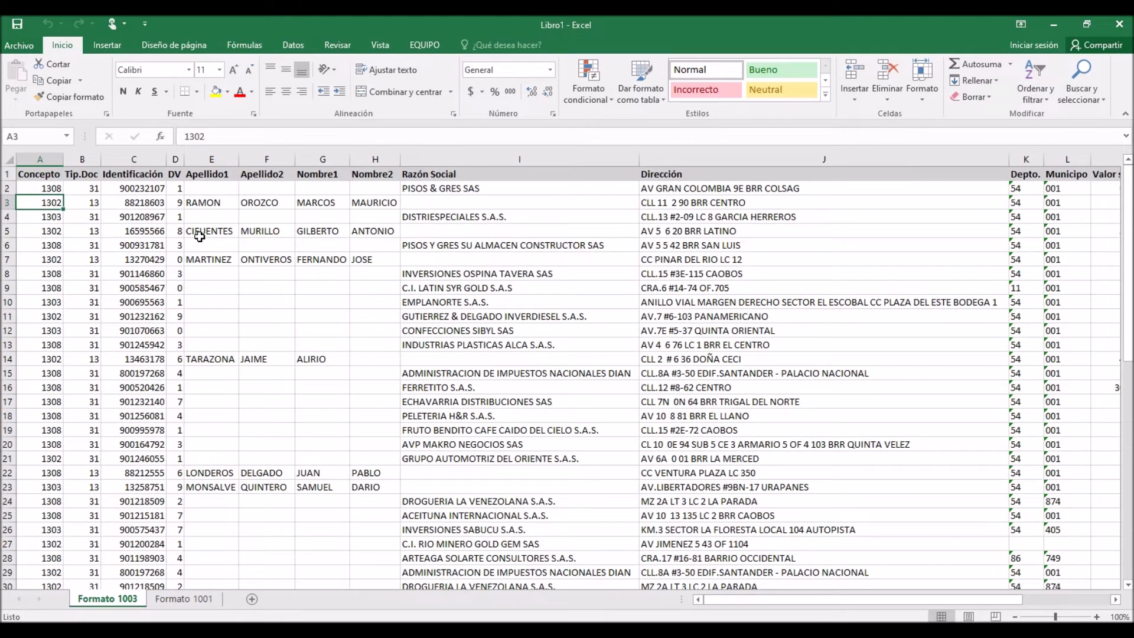
pyautogui.press('Right')
pyautogui.press('Right')
pyautogui.press('Right')
pyautogui.press('Right')
pyautogui.press('Right')
pyautogui.press('Right')
pyautogui.press('Right')
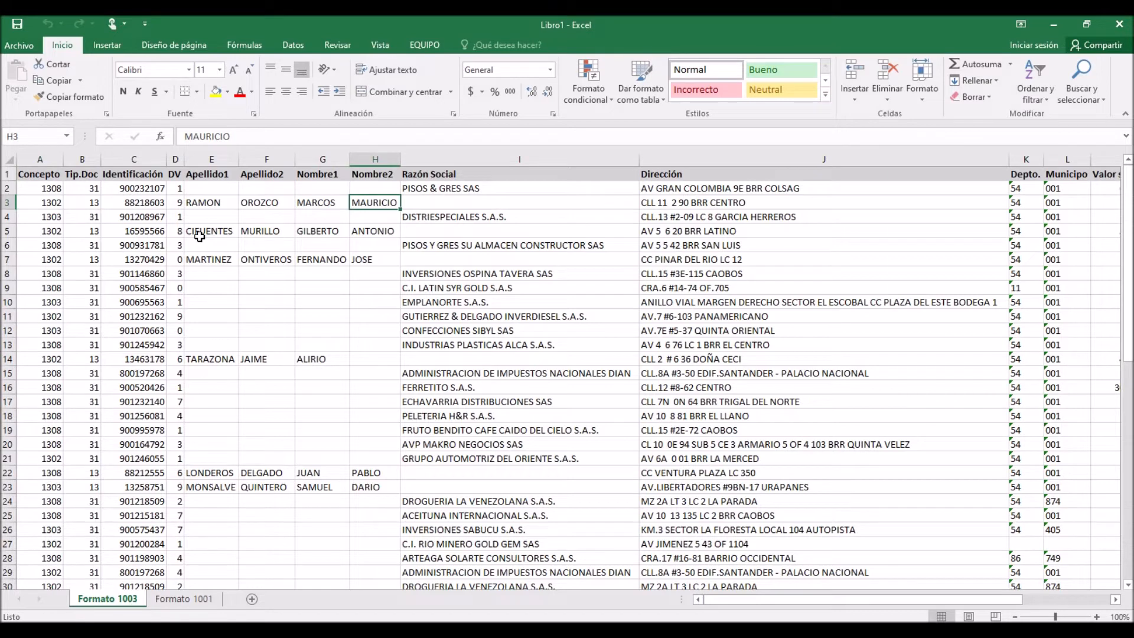
pyautogui.press('Right')
pyautogui.press('Right')
pyautogui.press('Left')
pyautogui.press('Left')
pyautogui.press('Left')
pyautogui.press('Left')
pyautogui.press('Left')
pyautogui.press('Left')
pyautogui.press('Left')
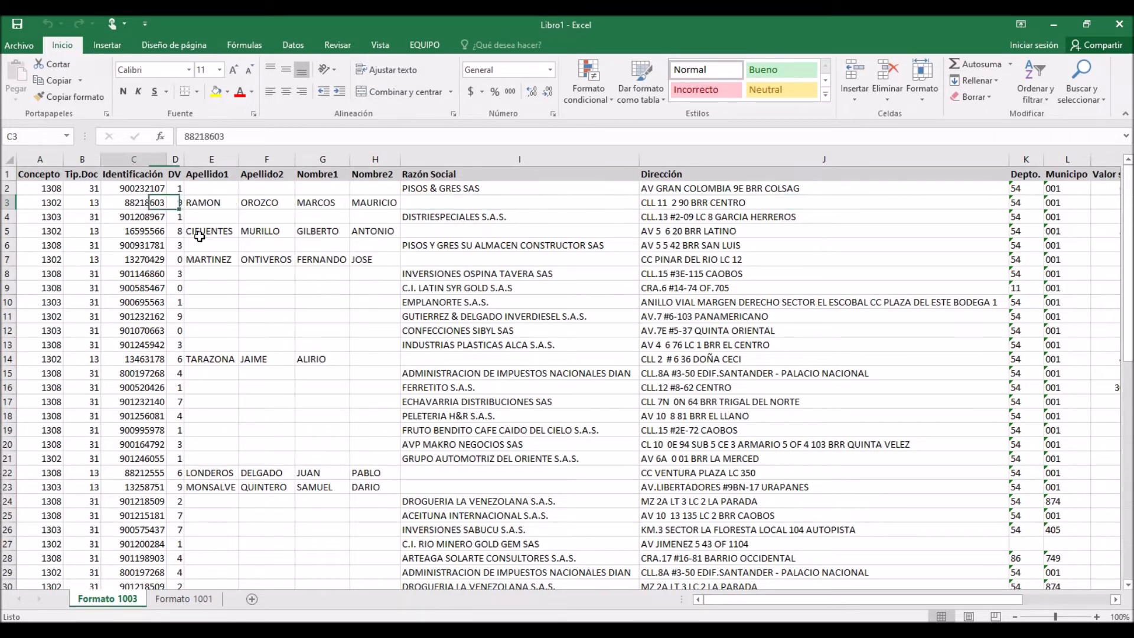
pyautogui.press('Left')
pyautogui.press('Left')
# Examine the concept codes in the Concepto column of Formato 1003 down to row 23.
pyautogui.press('Down')
pyautogui.press('Down')
pyautogui.press('Down')
pyautogui.press('Down')
pyautogui.press('Down')
pyautogui.press('Down')
pyautogui.press('Down')
pyautogui.press('Down')
pyautogui.press('Down')
pyautogui.press('Down')
pyautogui.press('Down')
pyautogui.press('Down')
pyautogui.press('Down')
pyautogui.press('Down')
pyautogui.press('Down')
pyautogui.press('Down')
pyautogui.press('Down')
pyautogui.press('Down')
pyautogui.press('Down')
pyautogui.press('Down')
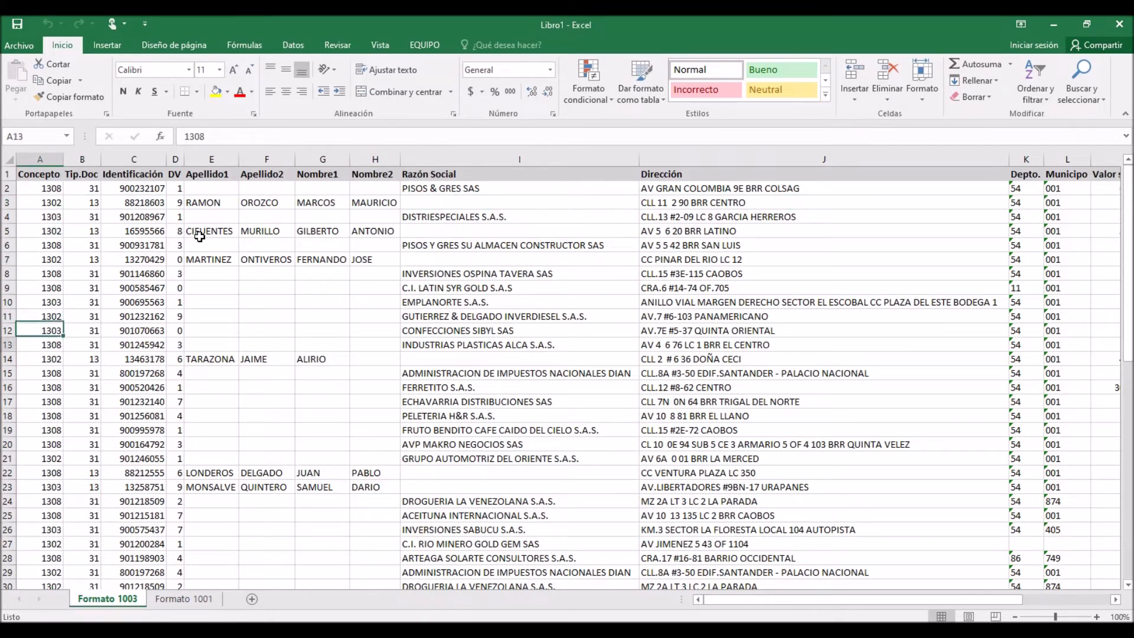
# Review the document type, identification and name columns of row 23 in Formato 1003, up to Razón Social.
pyautogui.press('Right')
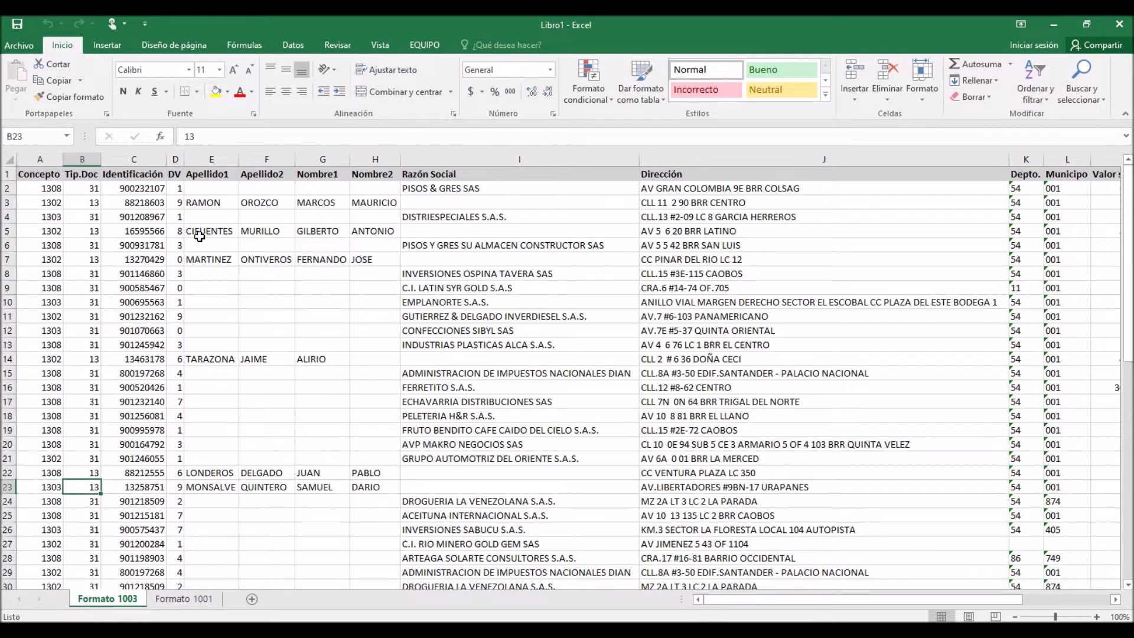
pyautogui.press('Down')
pyautogui.press('Right')
pyautogui.press('Up')
pyautogui.press('Right')
pyautogui.press('Right')
pyautogui.press('Right')
pyautogui.press('Right')
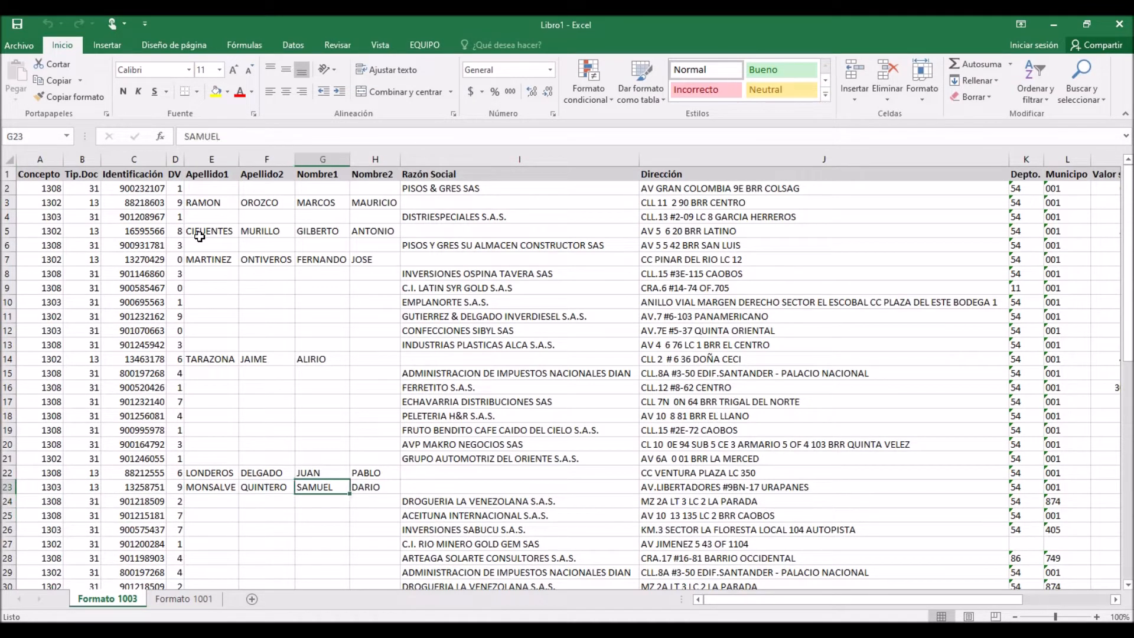
pyautogui.press('Right')
pyautogui.press('Right')
# Move down to row 26 and review its columns from Razón Social across to Retención.
pyautogui.press('Down')
pyautogui.press('Down')
pyautogui.press('Down')
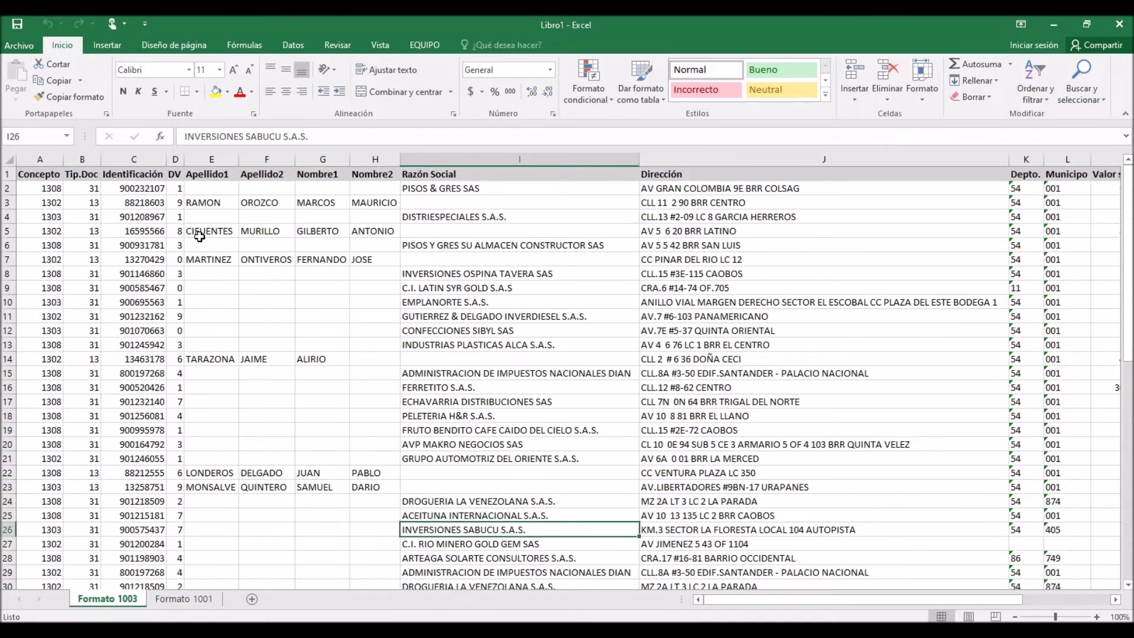
pyautogui.press('Right')
pyautogui.press('Right')
pyautogui.press('Right')
pyautogui.press('Right')
pyautogui.press('Right')
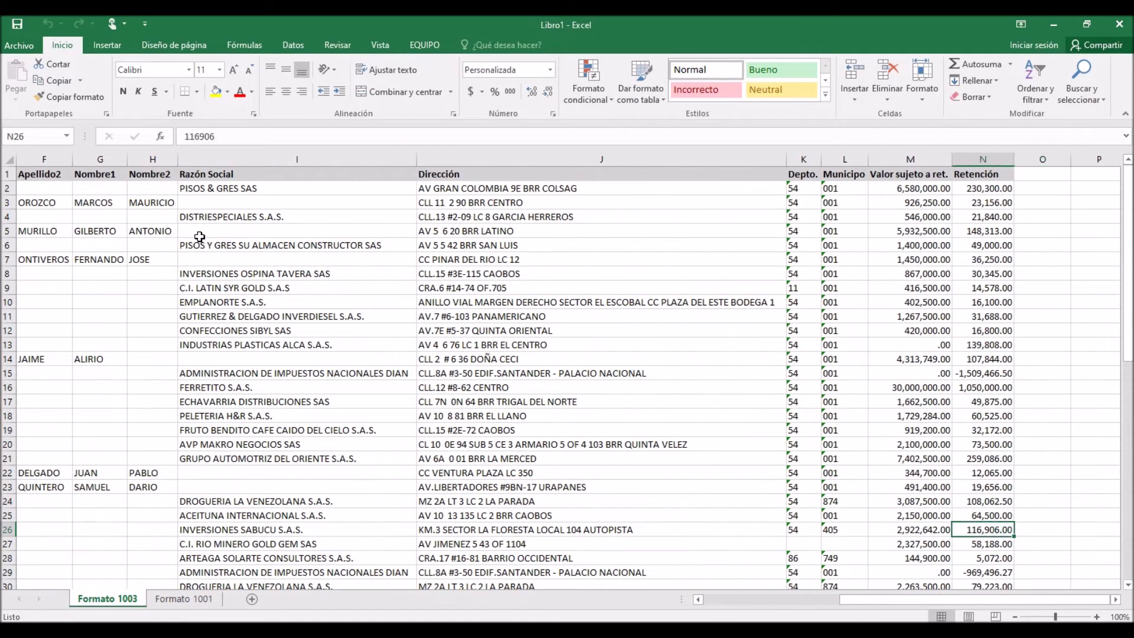
# Examine the Valor sujeto a ret. column from row 26 up to the header, and the Retención cell in row 3.
pyautogui.press('Left')
pyautogui.press('Up')
pyautogui.press('Up')
pyautogui.press('Up')
pyautogui.press('Up')
pyautogui.press('Up')
pyautogui.press('Up')
pyautogui.press('Up')
pyautogui.press('Up')
pyautogui.press('Up')
pyautogui.press('Up')
pyautogui.press('Up')
pyautogui.press('Up')
pyautogui.press('Up')
pyautogui.press('Up')
pyautogui.press('Up')
pyautogui.press('Up')
pyautogui.press('Up')
pyautogui.press('Up')
pyautogui.press('Up')
pyautogui.press('Up')
pyautogui.press('Down')
pyautogui.press('Down')
pyautogui.press('Right')
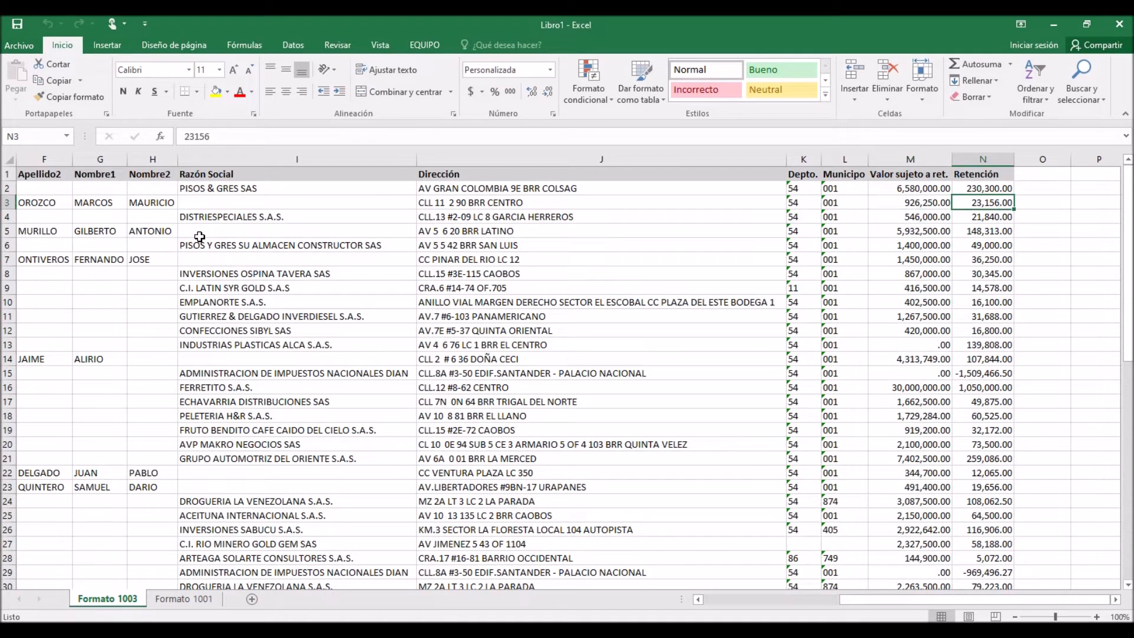
# Return to the Concepto column of Formato 1003 and review its codes down to row 40.
pyautogui.press('Left')
pyautogui.press('Left')
pyautogui.press('Left')
pyautogui.press('Left')
pyautogui.press('Left')
pyautogui.press('Left')
pyautogui.press('Left')
pyautogui.press('Left')
pyautogui.press('Left')
pyautogui.press('Left')
pyautogui.press('Left')
pyautogui.press('Left')
pyautogui.press('Left')
pyautogui.press('Down')
pyautogui.press('Down')
pyautogui.press('Down')
pyautogui.press('Down')
pyautogui.press('Down')
pyautogui.press('Down')
pyautogui.press('Down')
pyautogui.press('Down')
pyautogui.press('Down')
pyautogui.press('Down')
pyautogui.press('Down')
pyautogui.press('Down')
pyautogui.press('Down')
pyautogui.press('Down')
pyautogui.press('Down')
pyautogui.press('Down')
pyautogui.press('Down')
pyautogui.press('Down')
pyautogui.press('Down')
pyautogui.press('Down')
pyautogui.press('Down')
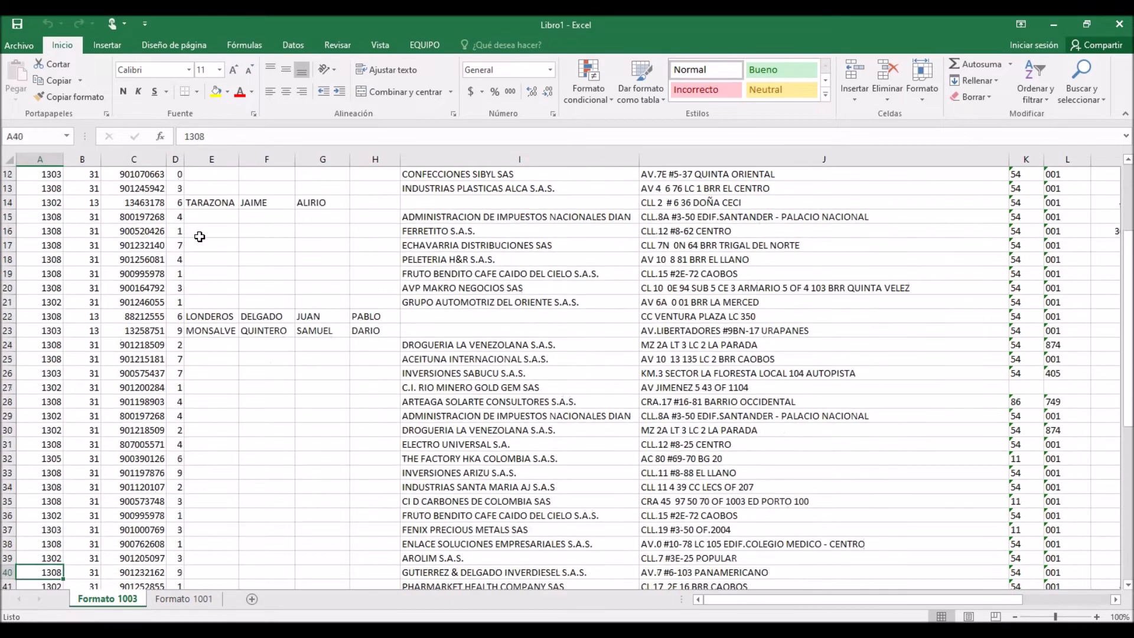
# Review the Concepto codes of Formato 1003 from row 40 past the last record and back up.
pyautogui.press('Down')
pyautogui.press('Down')
pyautogui.press('Down')
pyautogui.press('Down')
pyautogui.press('Down')
pyautogui.press('Down')
pyautogui.press('Down')
pyautogui.press('Down')
pyautogui.press('Down')
pyautogui.press('Down')
pyautogui.press('Down')
pyautogui.press('Down')
pyautogui.press('Down')
pyautogui.press('Down')
pyautogui.press('Down')
pyautogui.press('Down')
pyautogui.press('Down')
pyautogui.press('Down')
pyautogui.press('Down')
pyautogui.press('Down')
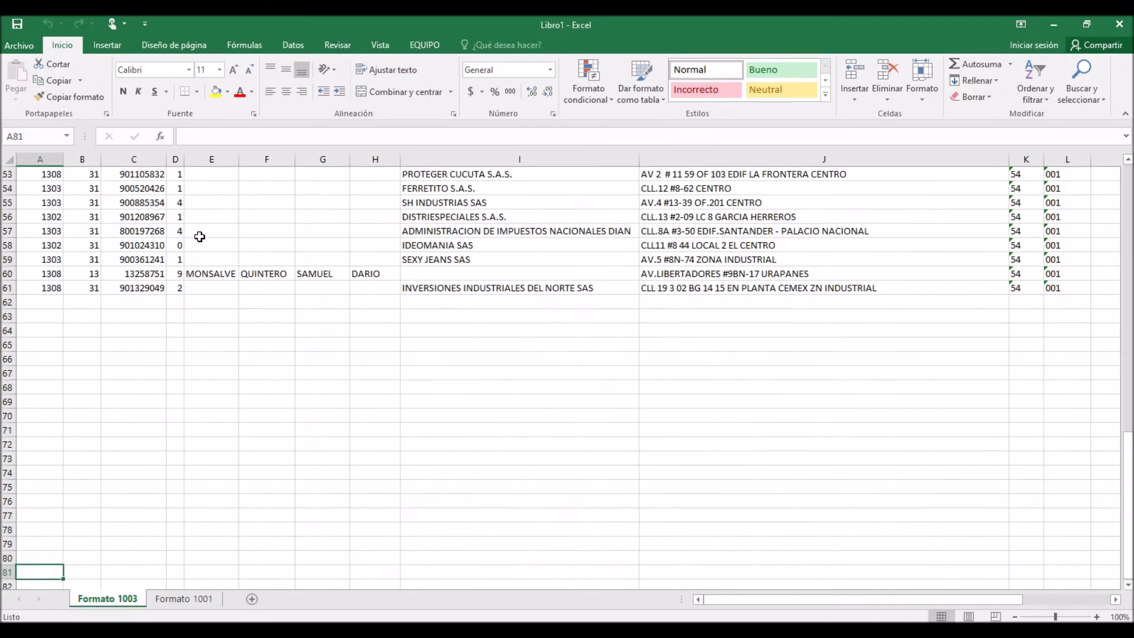
pyautogui.press('Up')
pyautogui.press('Up')
pyautogui.press('Up')
pyautogui.press('Up')
pyautogui.press('Up')
pyautogui.press('Up')
pyautogui.press('Up')
pyautogui.press('Up')
pyautogui.press('Up')
pyautogui.press('Up')
pyautogui.press('Up')
pyautogui.press('Up')
pyautogui.press('Up')
pyautogui.press('Up')
pyautogui.press('Up')
pyautogui.press('Up')
pyautogui.press('Up')
pyautogui.press('Up')
pyautogui.press('Up')
pyautogui.press('Up')
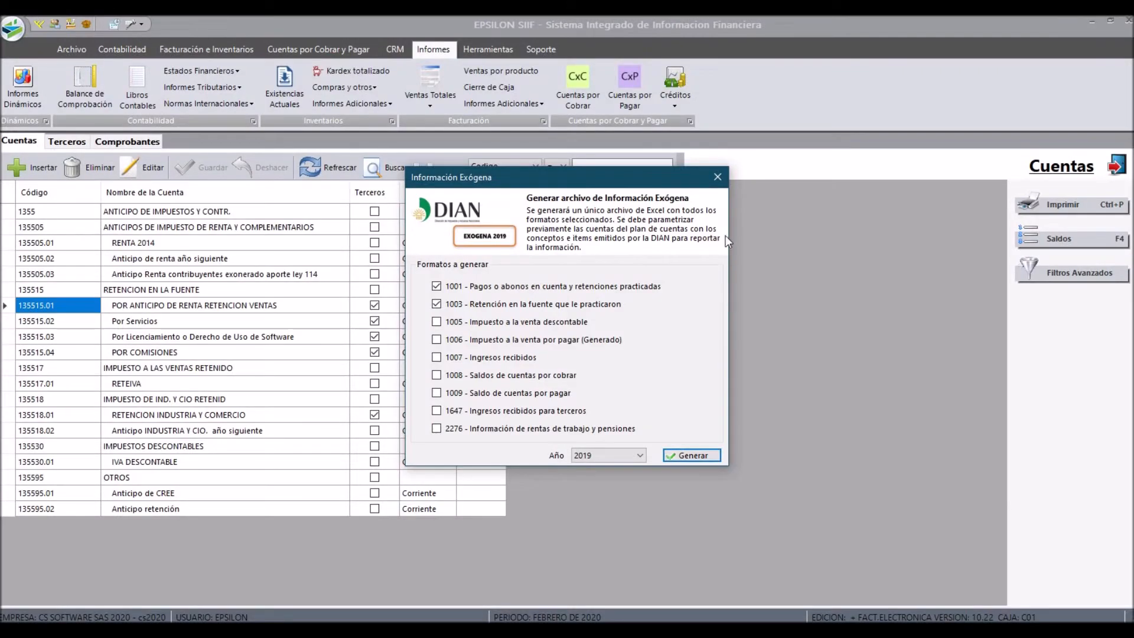
# Close the Información Exógena dialog, check withholding accounts 135515.01 to 135515.04 and view the details of 135515.01.
pyautogui.click(718, 178)
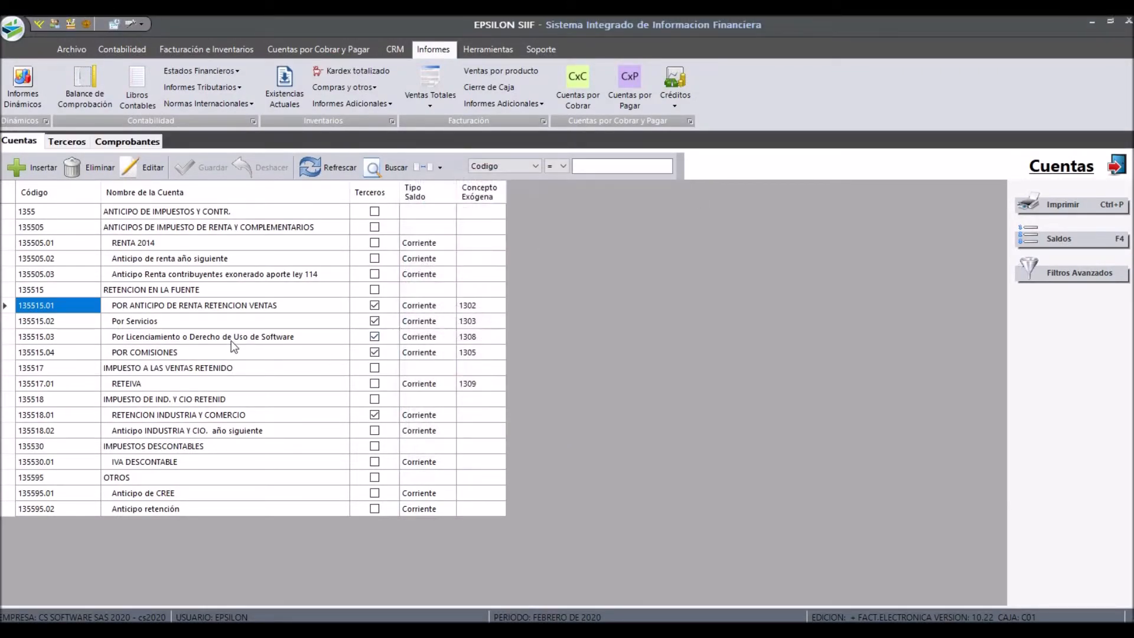
pyautogui.click(319, 310)
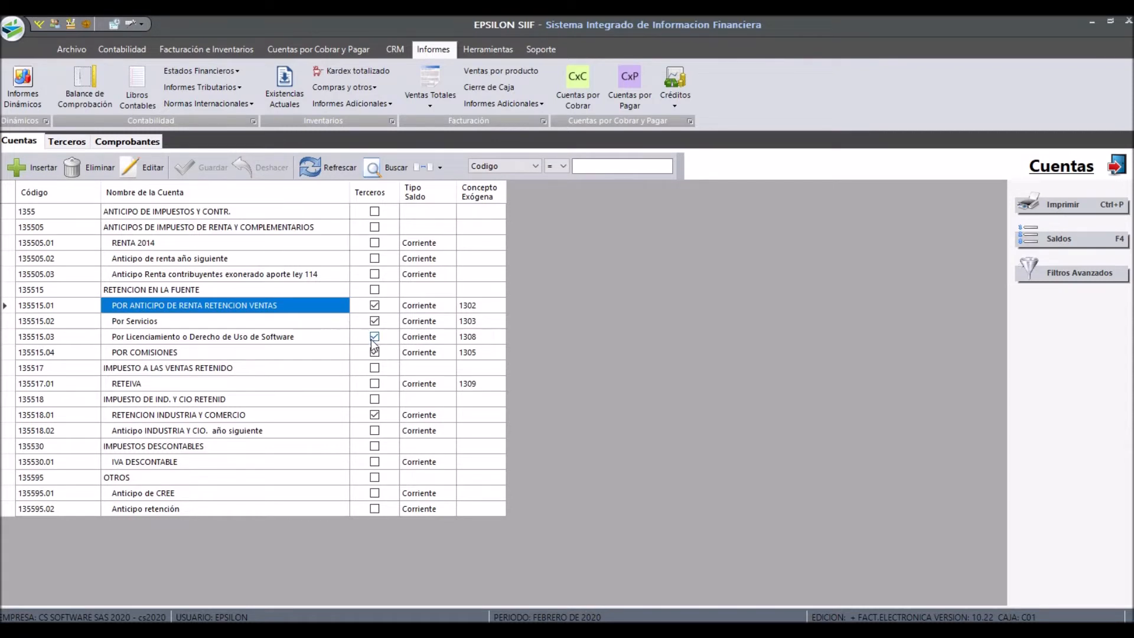
pyautogui.click(330, 354)
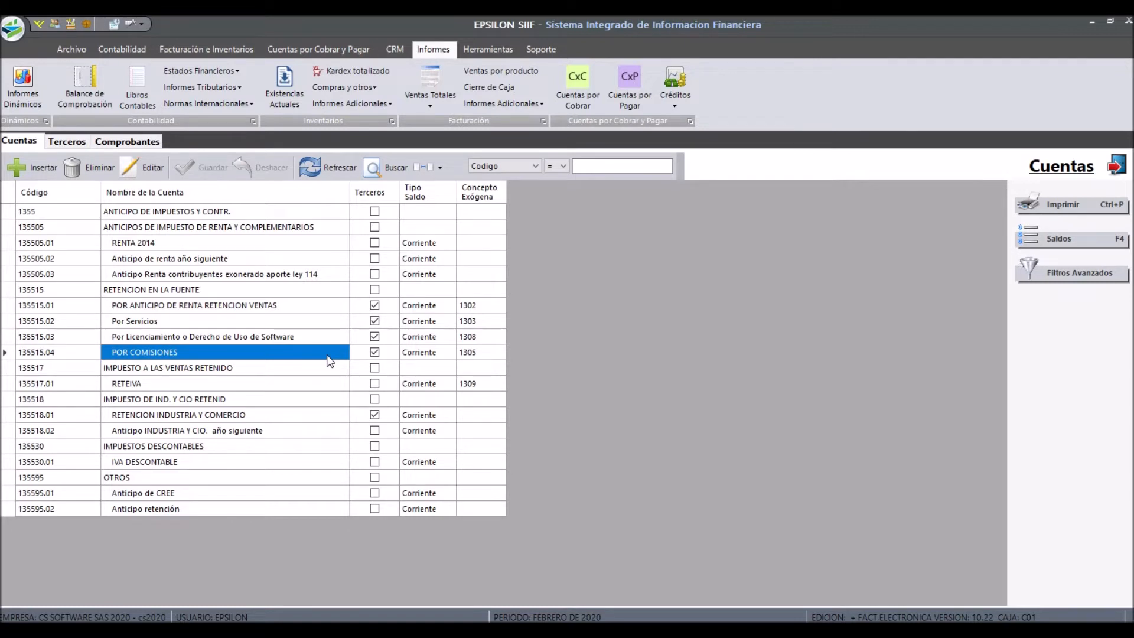
pyautogui.click(286, 323)
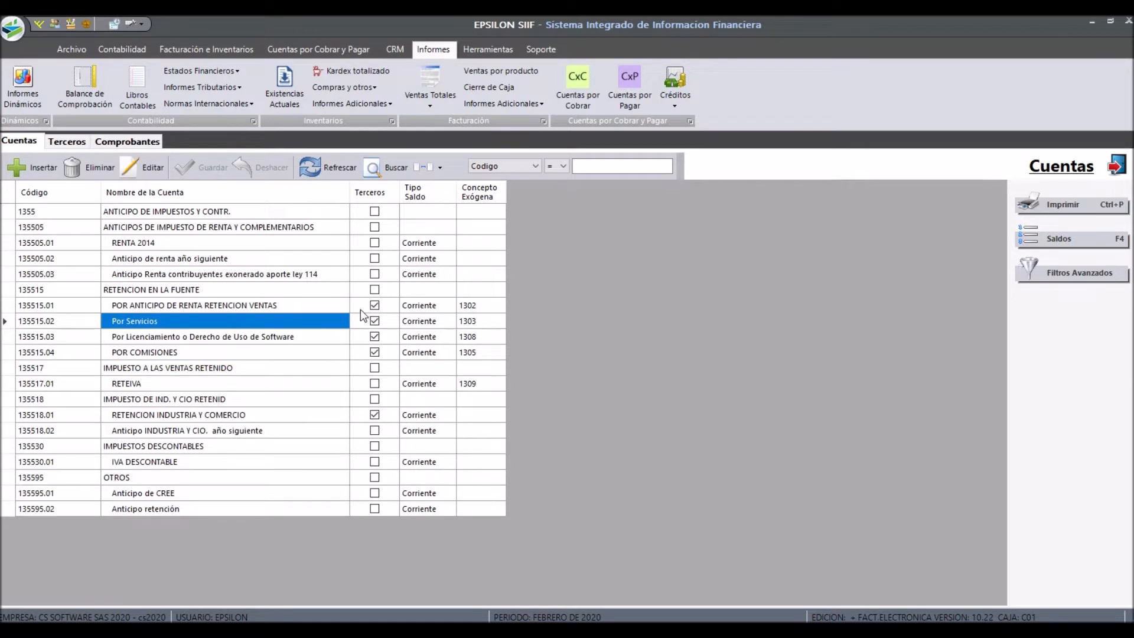
pyautogui.doubleClick(328, 307)
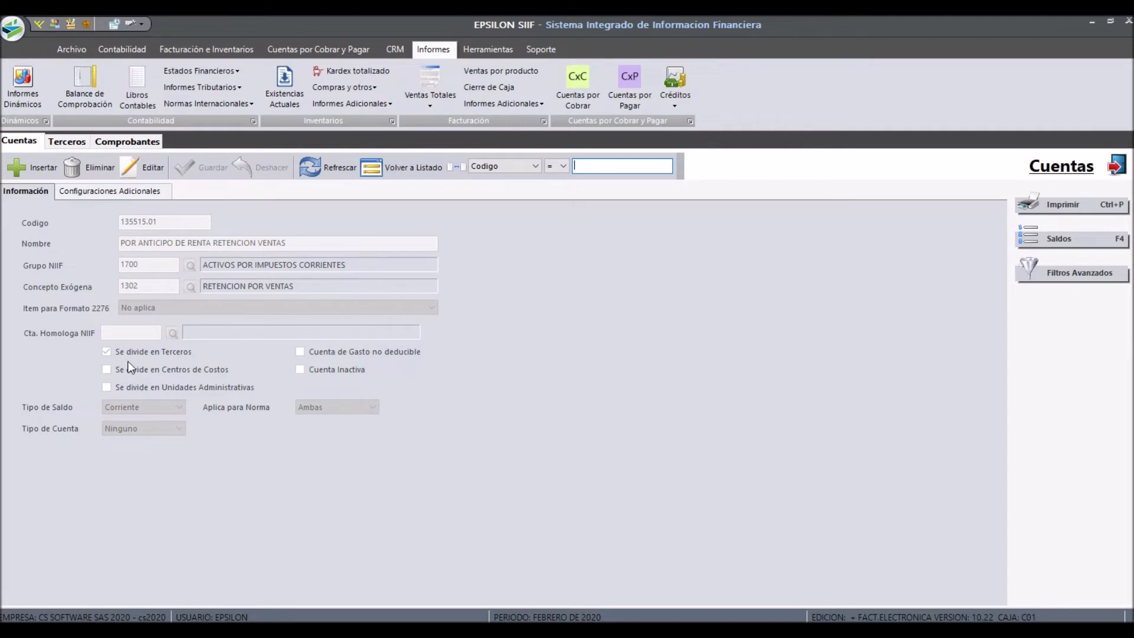
pyautogui.press('Escape')
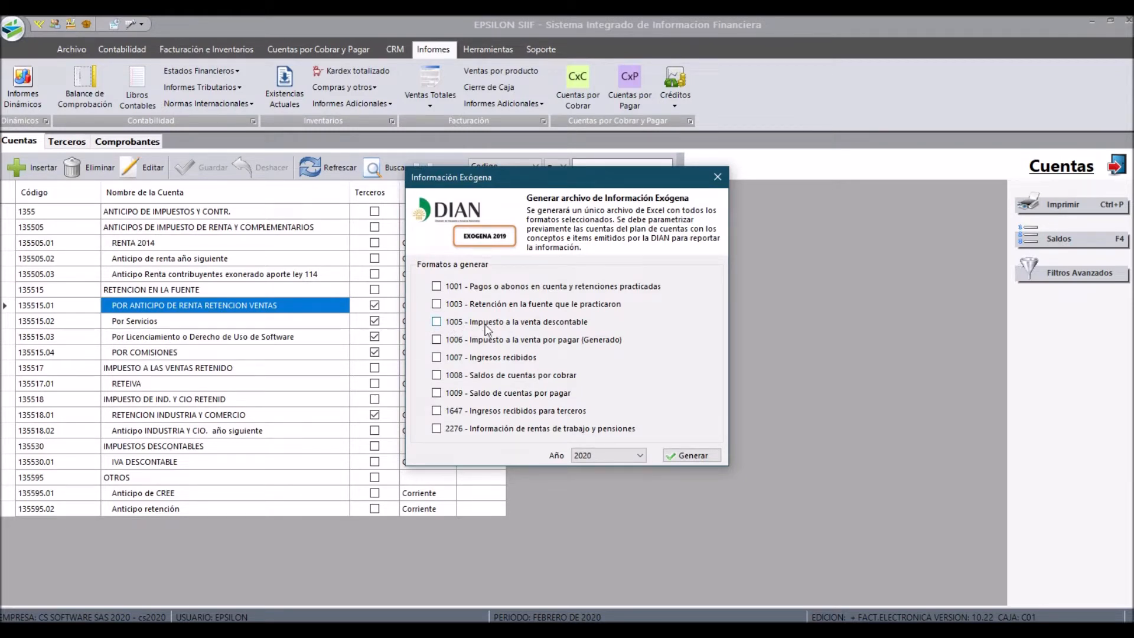
# Dismiss the Información Exógena dialog and search the chart of accounts for code 2408.
pyautogui.click(718, 177)
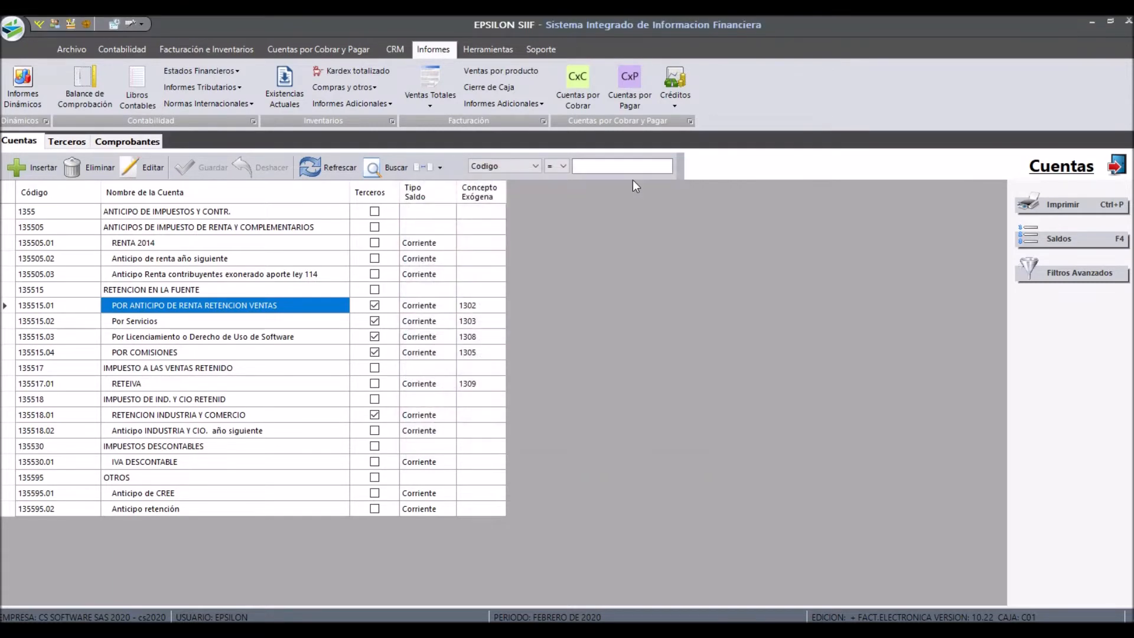
pyautogui.write('2408')
pyautogui.press('Return')
pyautogui.write('2408')
pyautogui.press('Return')
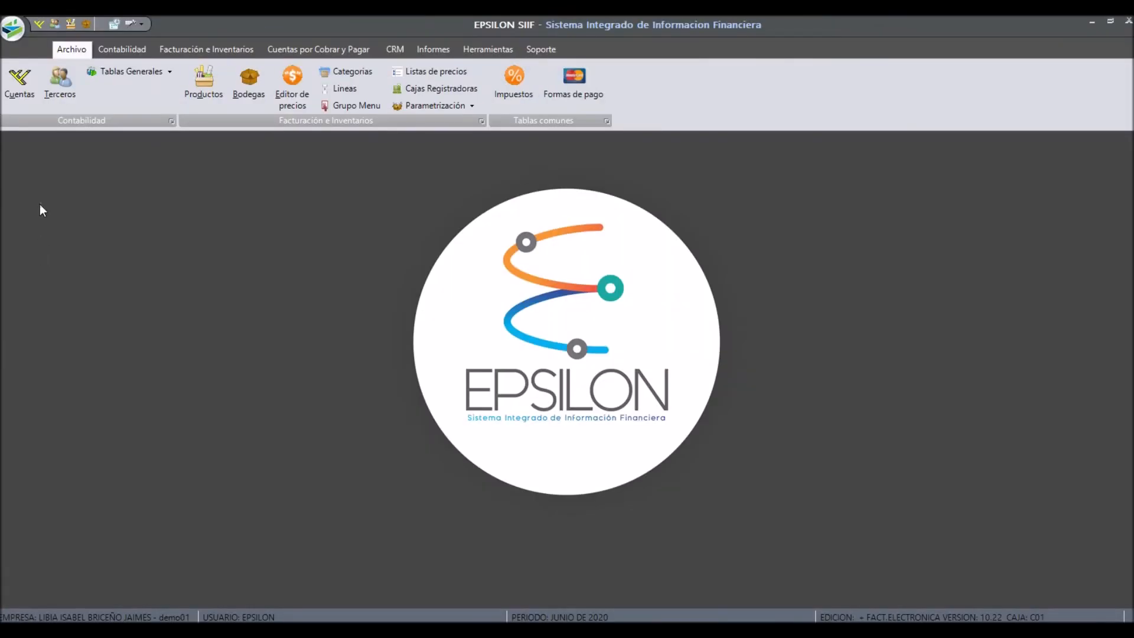
# Open the chart of accounts of the demo01 company and filter it by code 2408.
pyautogui.click(19, 83)
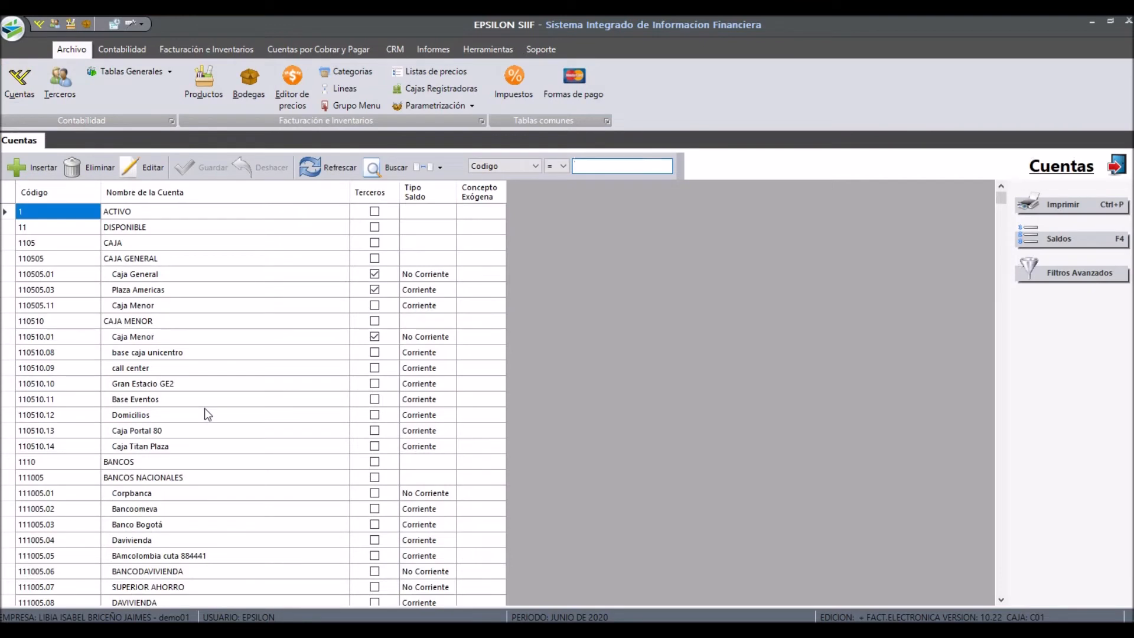
pyautogui.write('2408')
pyautogui.press('Return')
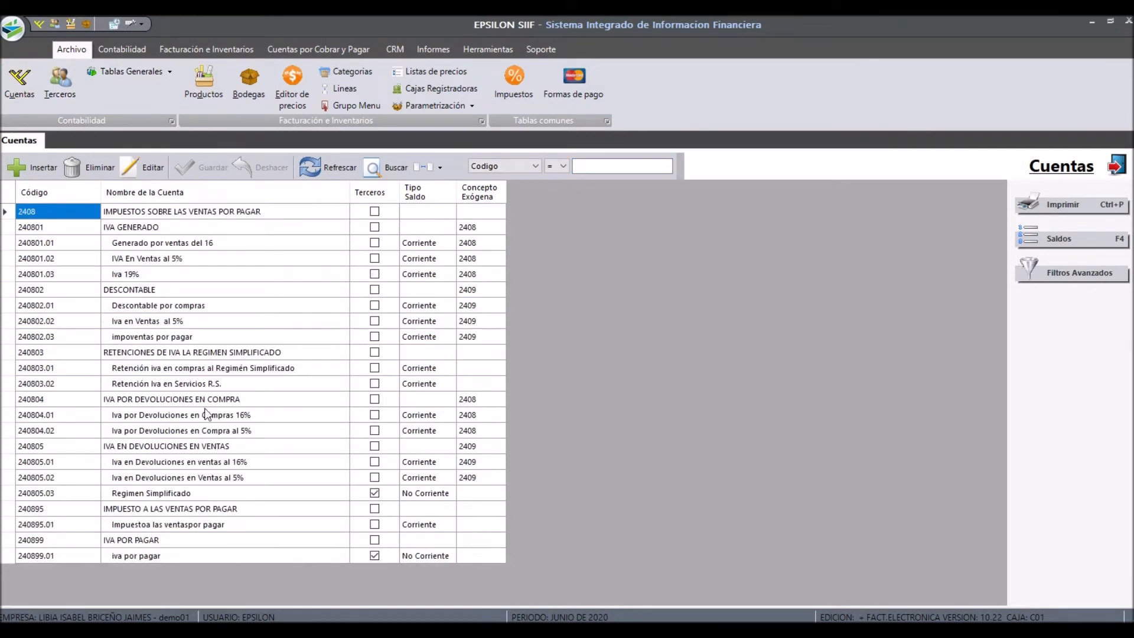
# Examine the 240801 IVA Generado accounts and the 240802 Descontable group, returning to 240801.01.
pyautogui.press('Down')
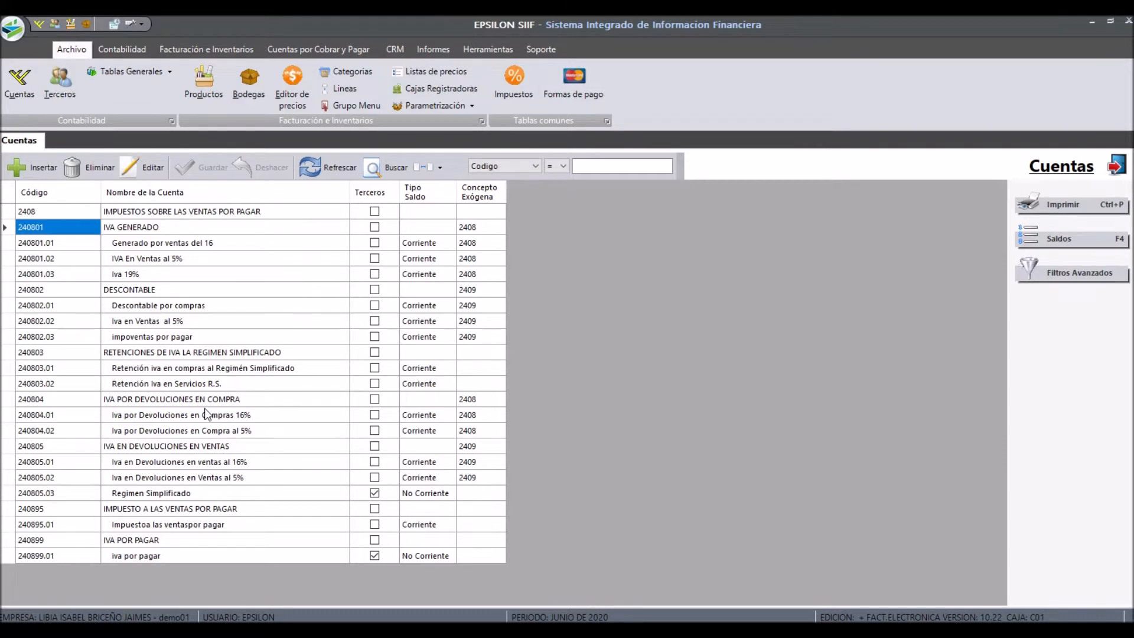
pyautogui.press('Down')
pyautogui.press('Down')
pyautogui.press('Down')
pyautogui.press('Down')
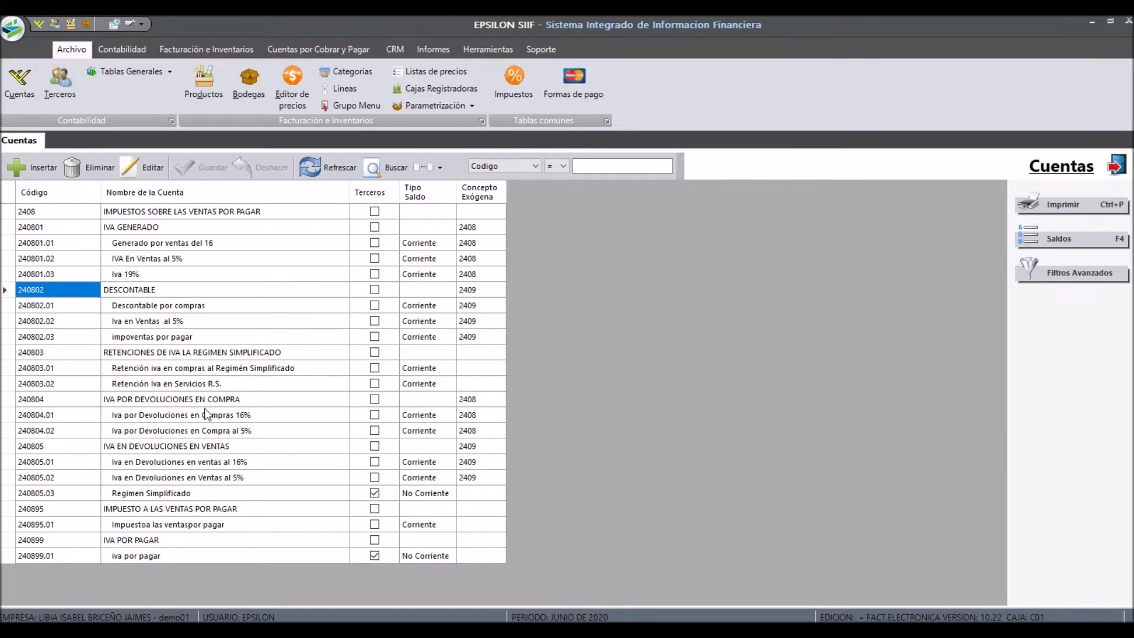
pyautogui.press('Right')
pyautogui.press('Right')
pyautogui.press('Up')
pyautogui.press('Up')
pyautogui.press('Left')
pyautogui.press('Left')
pyautogui.press('Up')
pyautogui.press('Right')
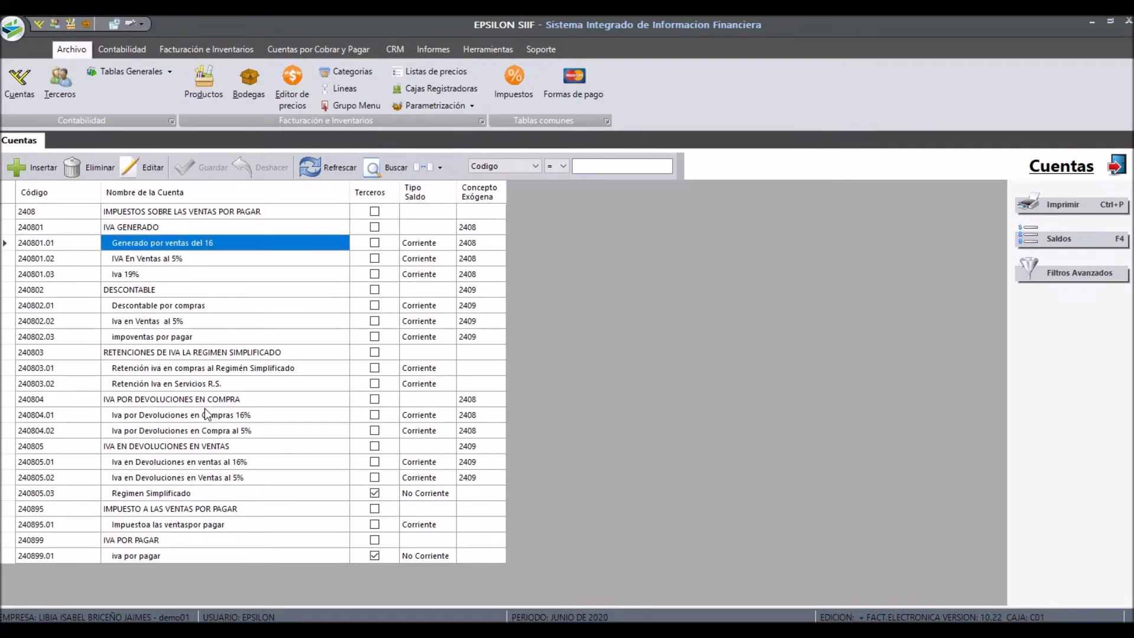
pyautogui.press('Down')
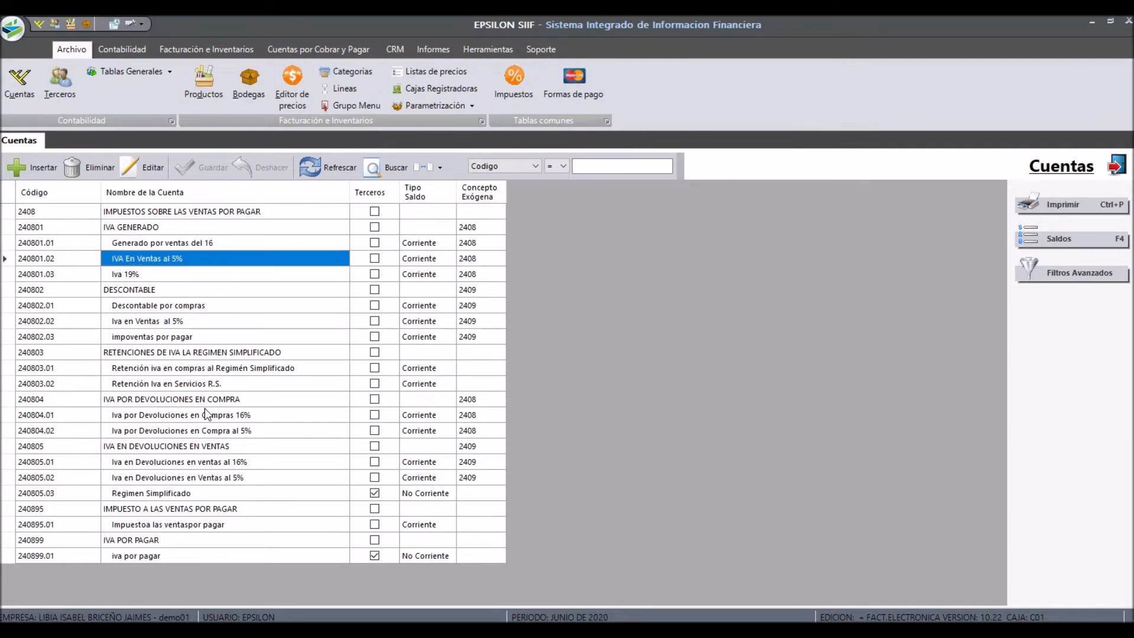
pyautogui.press('Down')
pyautogui.press('Up')
pyautogui.press('Up')
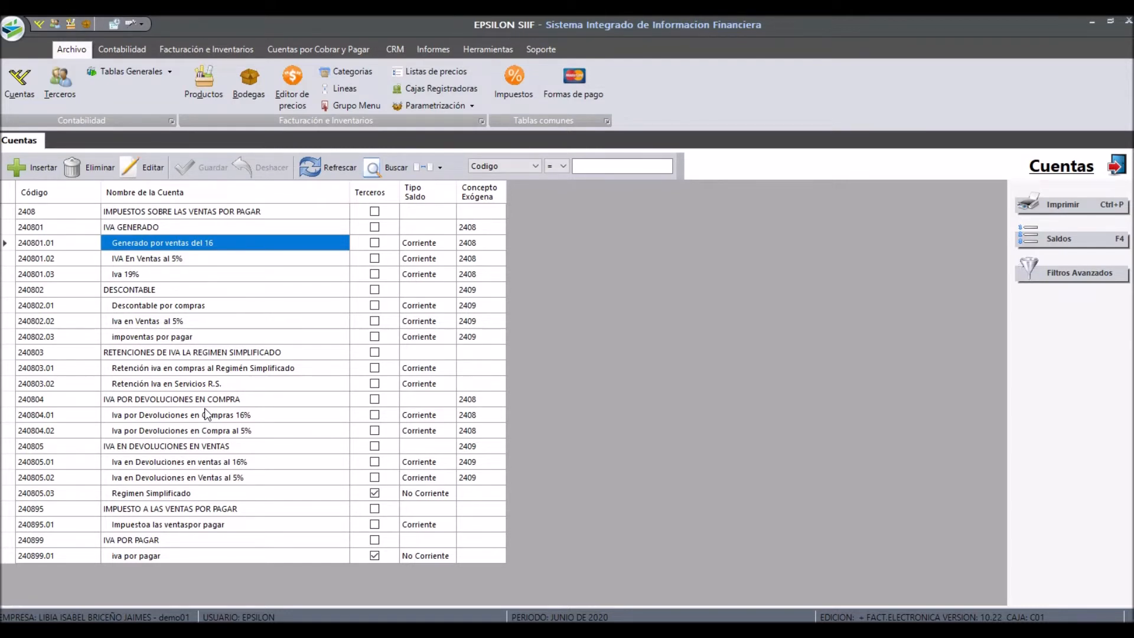
# Review the account names from 240801.01 down through the Descontable accounts to 240803, and return to 240801.
pyautogui.press('Down')
pyautogui.press('Down')
pyautogui.press('Down')
pyautogui.press('Down')
pyautogui.press('Down')
pyautogui.press('Down')
pyautogui.press('Down')
pyautogui.press('Up')
pyautogui.press('Up')
pyautogui.press('Up')
pyautogui.press('Down')
pyautogui.press('Down')
pyautogui.press('Up')
pyautogui.press('Up')
pyautogui.press('Up')
pyautogui.press('Up')
pyautogui.press('Up')
pyautogui.press('Up')
pyautogui.press('Up')
pyautogui.press('Left')
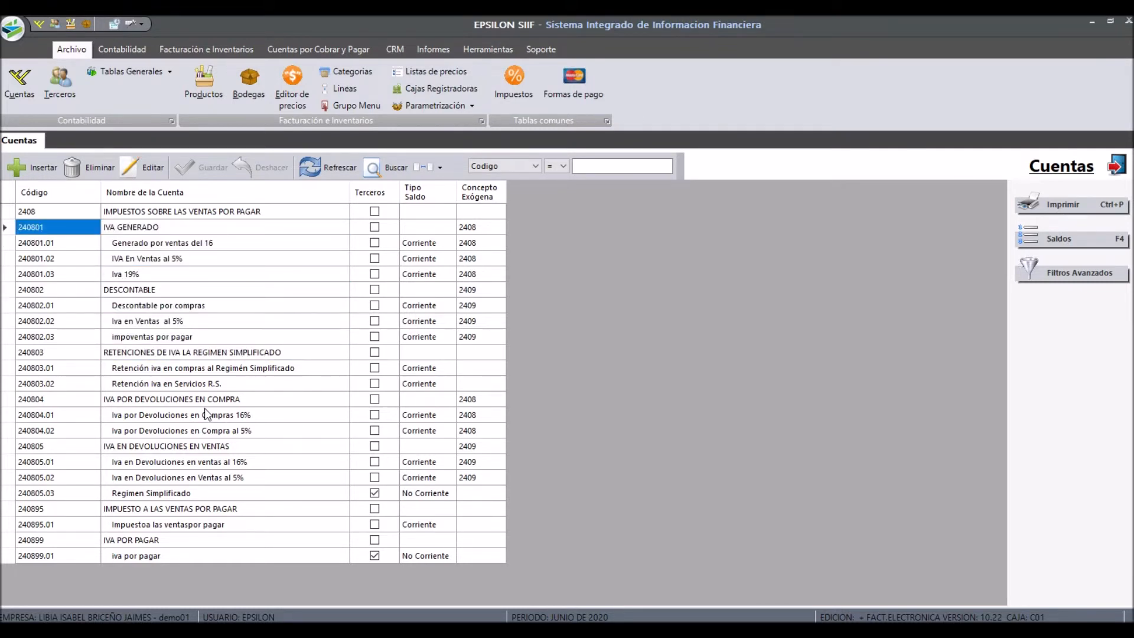
# Check the Concepto Exógena of the generated IVA accounts from 240801 to 240801.03.
pyautogui.press('Right')
pyautogui.press('Right')
pyautogui.press('Right')
pyautogui.press('Right')
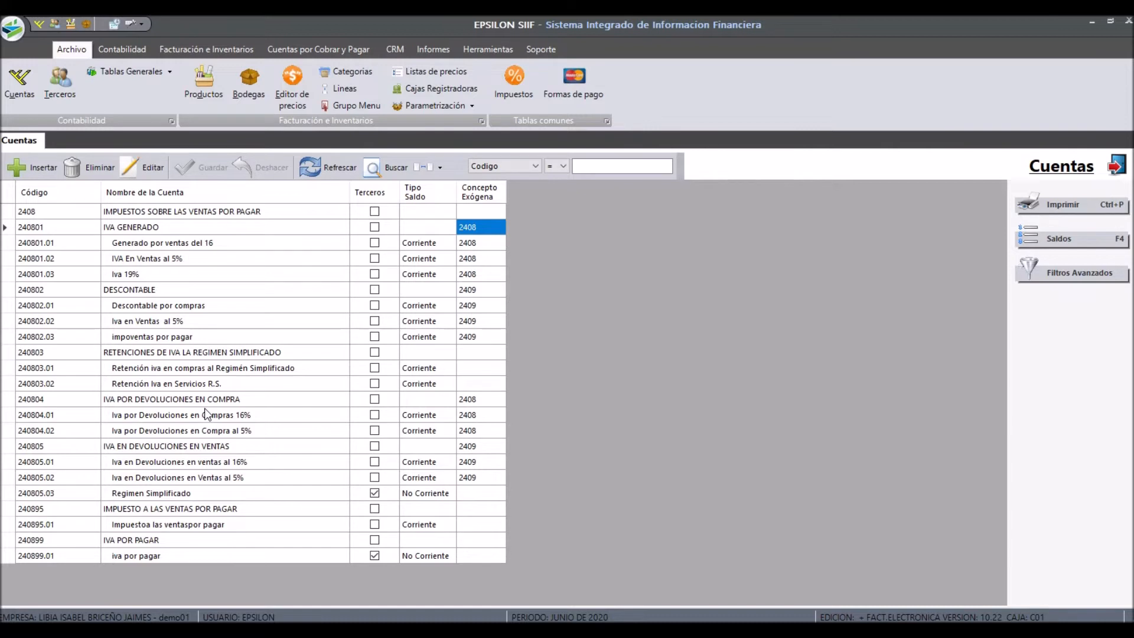
pyautogui.press('Down')
pyautogui.press('Down')
pyautogui.press('Down')
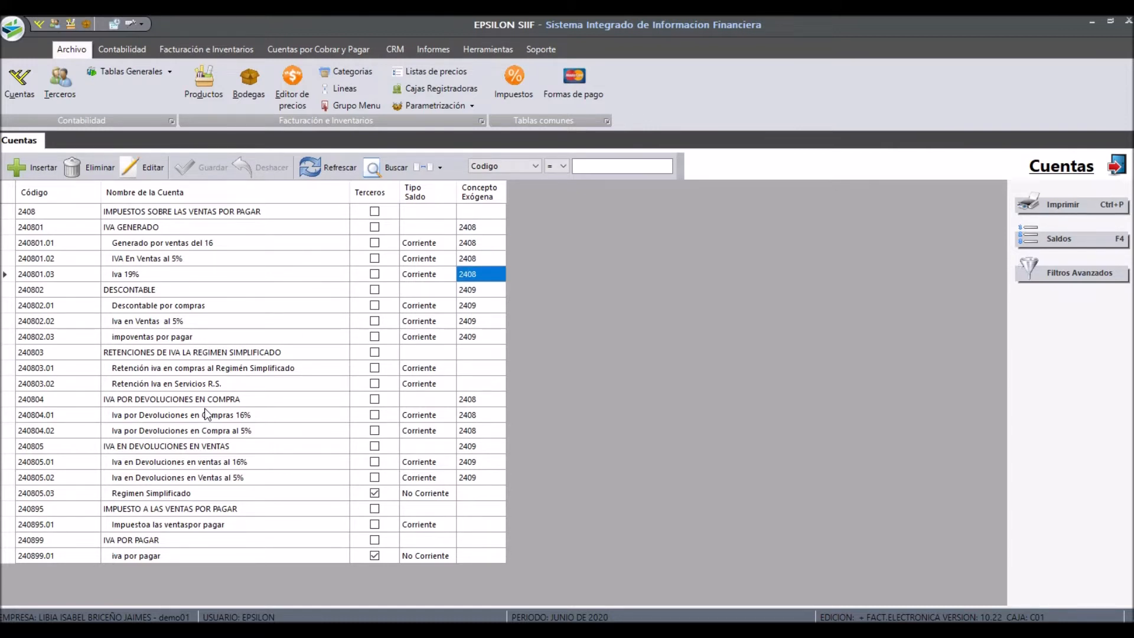
# Check the Terceros setting of 240802 Descontable and the Concepto Exógena of accounts 240802 to 240802.03.
pyautogui.press('Left')
pyautogui.press('Left')
pyautogui.press('Left')
pyautogui.press('Left')
pyautogui.press('Down')
pyautogui.press('Right')
pyautogui.press('Right')
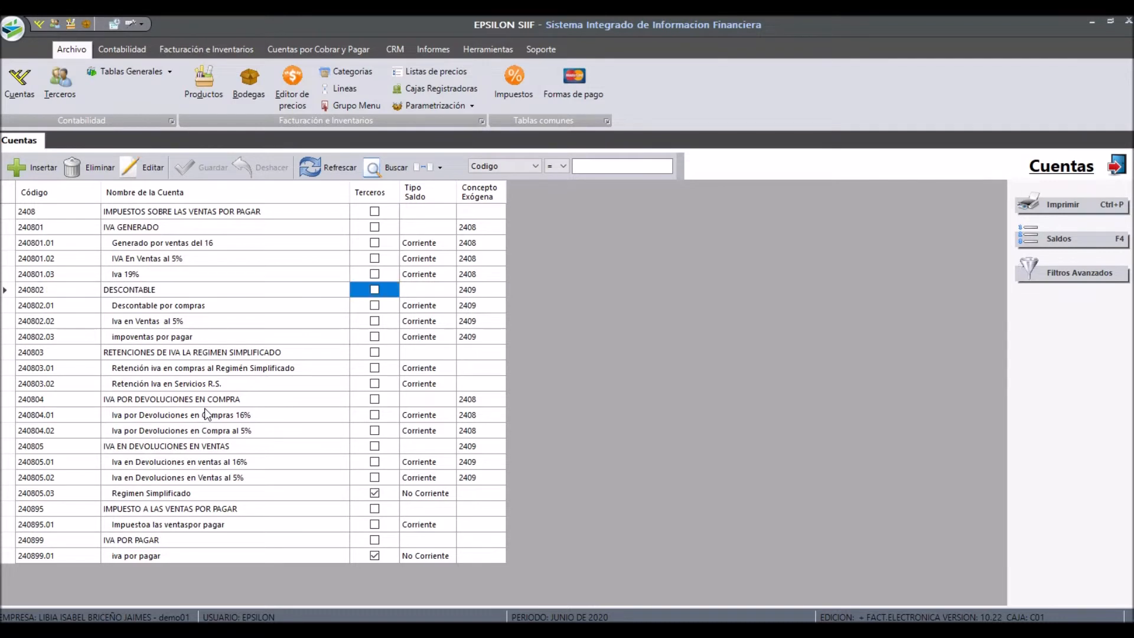
pyautogui.press('Right')
pyautogui.press('Right')
pyautogui.press('Down')
pyautogui.press('Down')
pyautogui.press('Down')
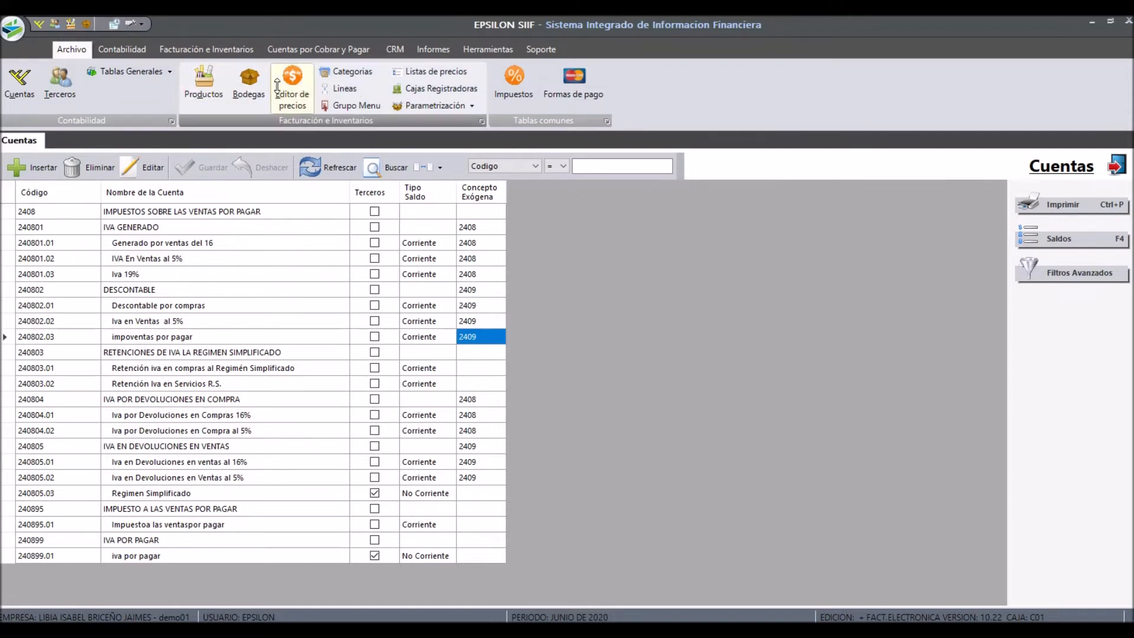
# Generate the Información Exógena file for formats 1005 and 1006, year 2019.
pyautogui.click(433, 49)
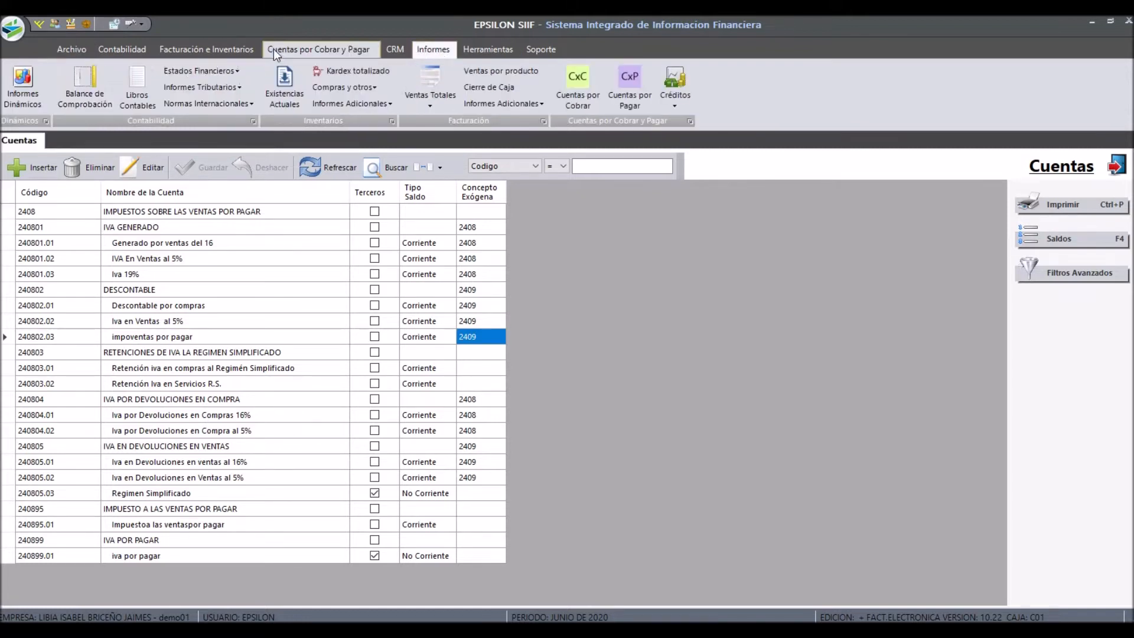
pyautogui.click(200, 86)
pyautogui.click(235, 176)
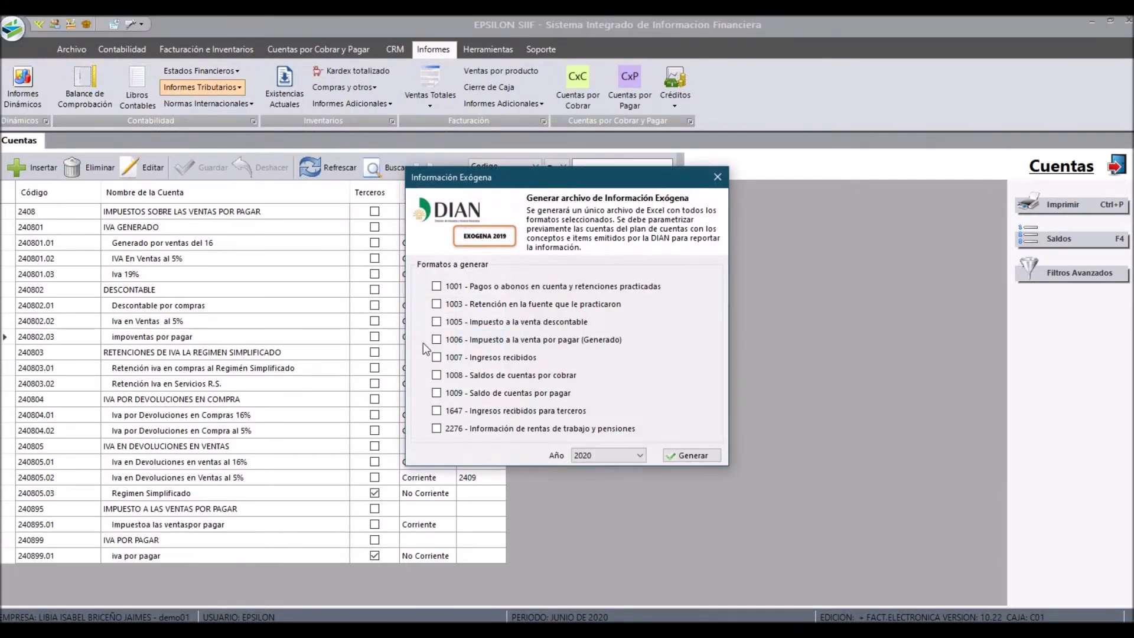
pyautogui.click(484, 324)
pyautogui.click(497, 341)
pyautogui.click(601, 454)
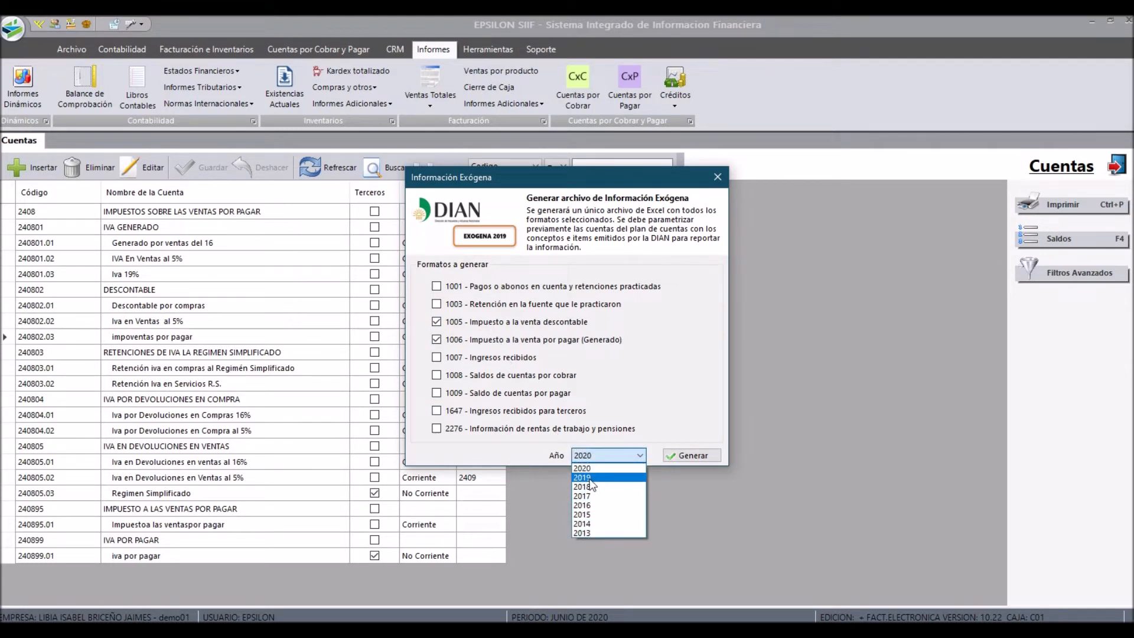
pyautogui.click(629, 477)
pyautogui.click(689, 455)
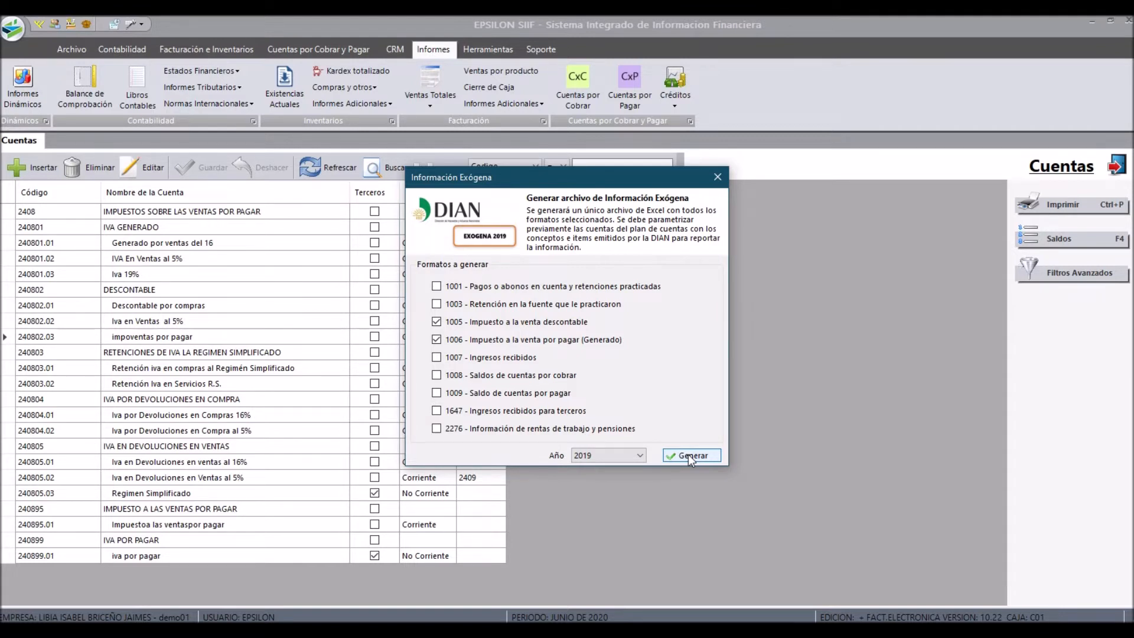
# Switch to the generated workbook in Excel and compare the Formato 1006 and Formato 1005 sheets, ending on Formato 1005.
pyautogui.moveTo(723, 630)
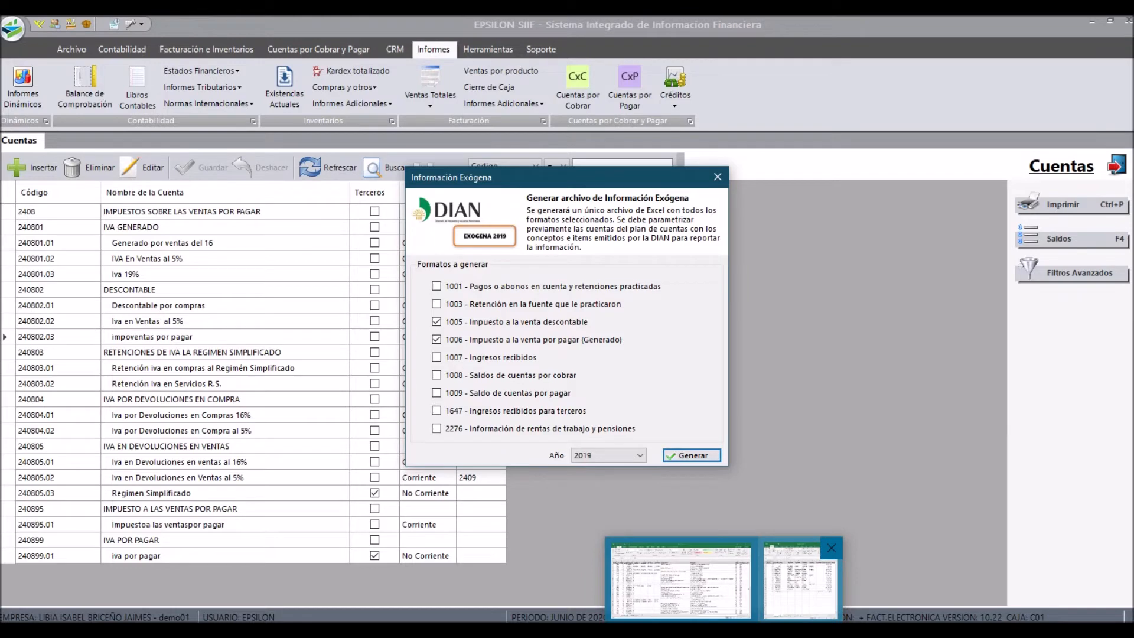
pyautogui.click(800, 581)
pyautogui.click(730, 26)
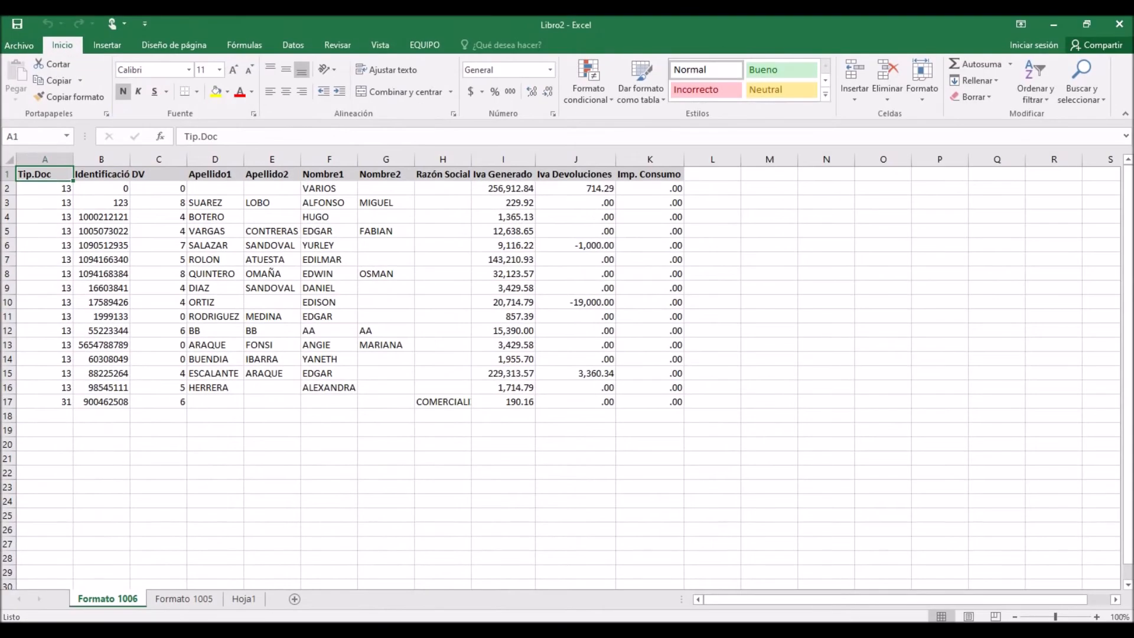
pyautogui.click(175, 597)
pyautogui.click(137, 600)
pyautogui.click(171, 602)
pyautogui.click(118, 599)
pyautogui.click(177, 602)
pyautogui.click(122, 600)
pyautogui.click(188, 601)
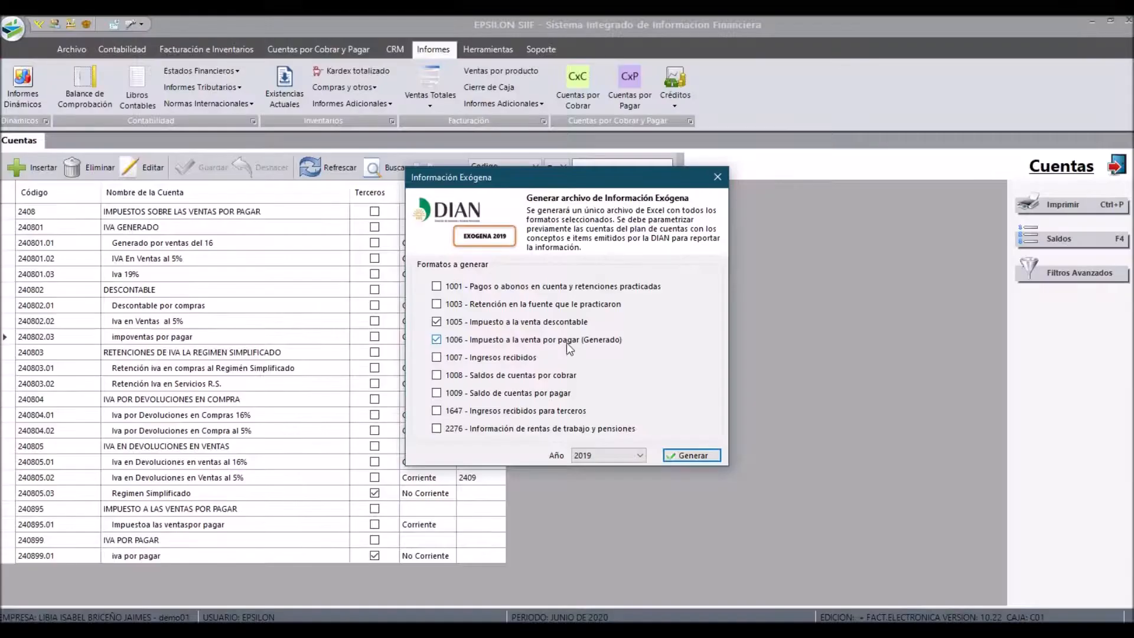
# Return to EPSILON SIIF and deselect formats 1005 and 1006 in the Información Exógena dialog.
pyautogui.click(437, 324)
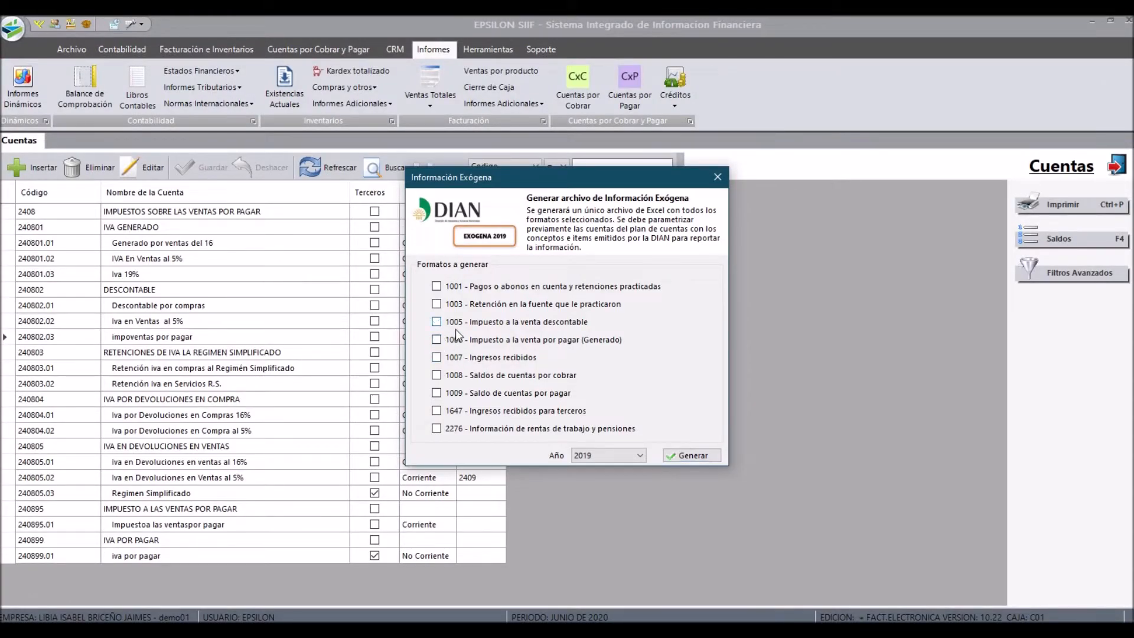
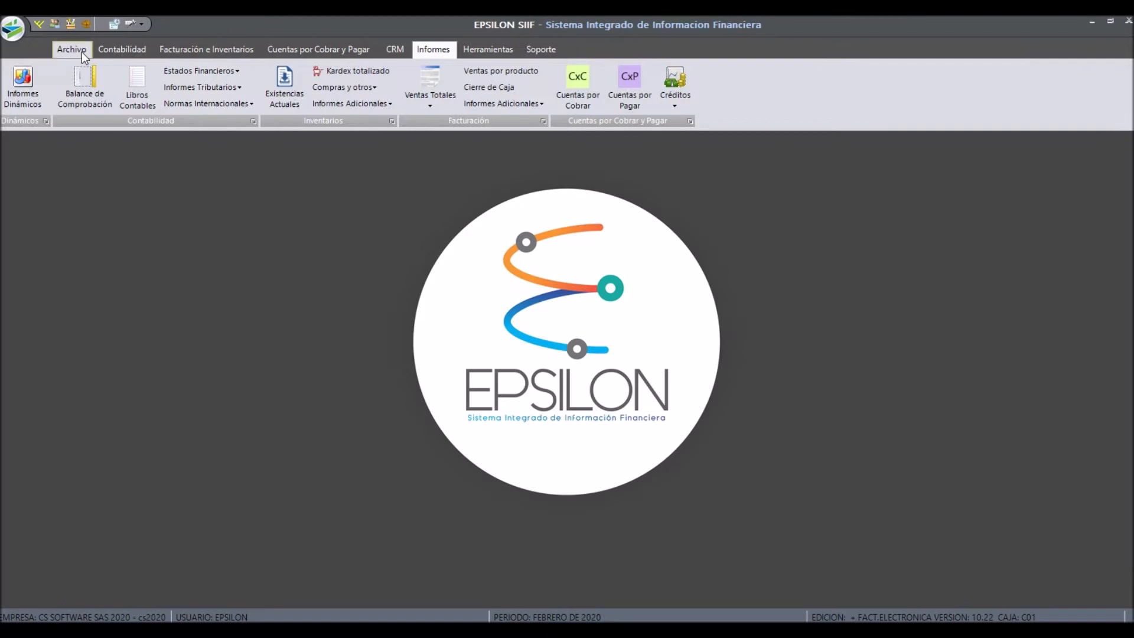
# Open the cs2020 chart of accounts at the class 4 income accounts and check the Concepto Exógena of account 41 Operacionales.
pyautogui.click(72, 49)
pyautogui.click(18, 82)
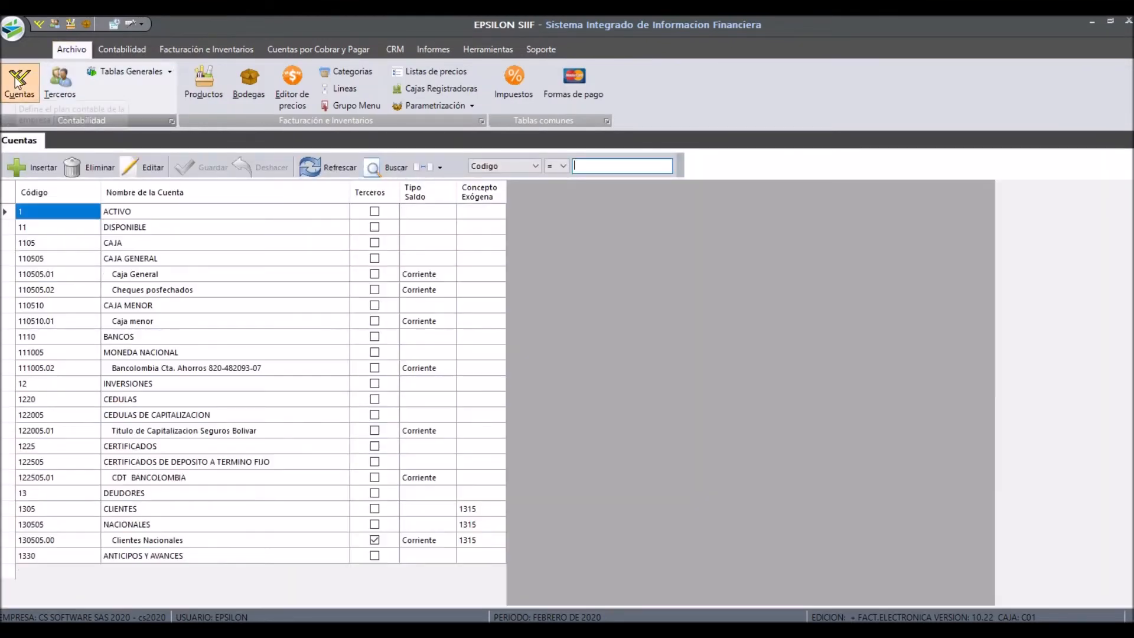
pyautogui.press('Down')
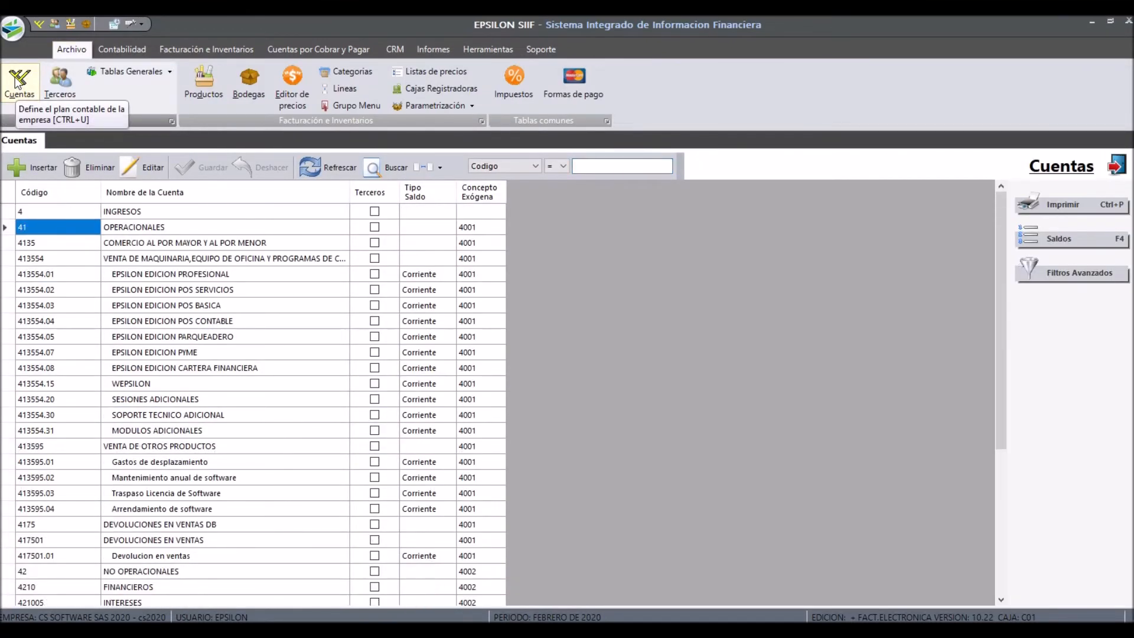
pyautogui.press('Right')
pyautogui.press('Right')
pyautogui.press('Right')
pyautogui.press('Right')
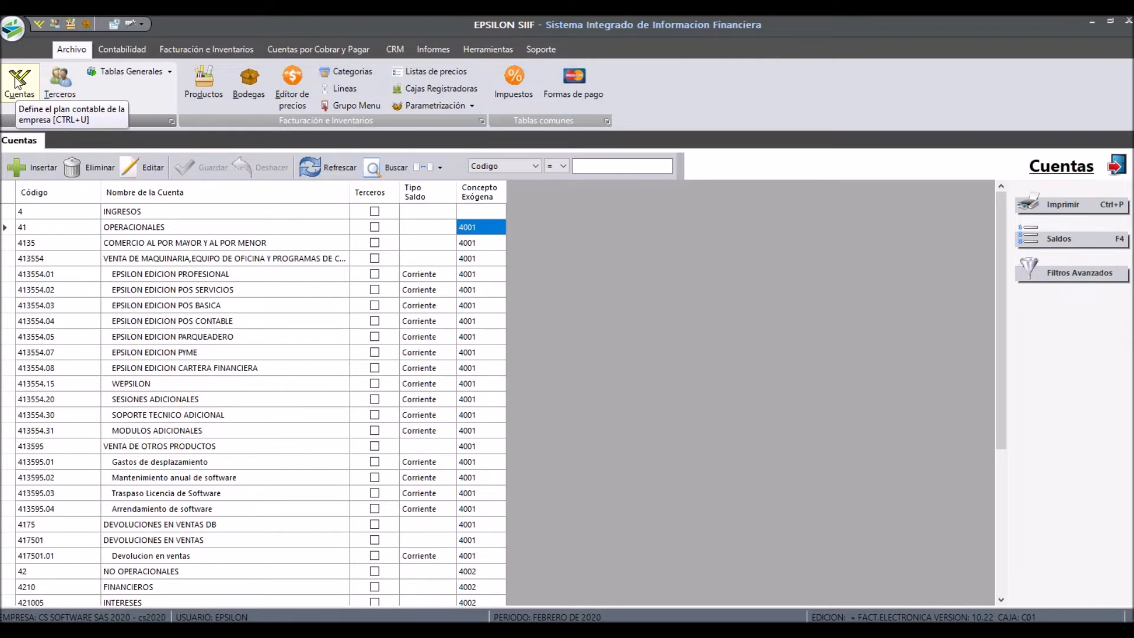
pyautogui.press('Left')
pyautogui.press('Left')
pyautogui.press('Left')
pyautogui.press('Left')
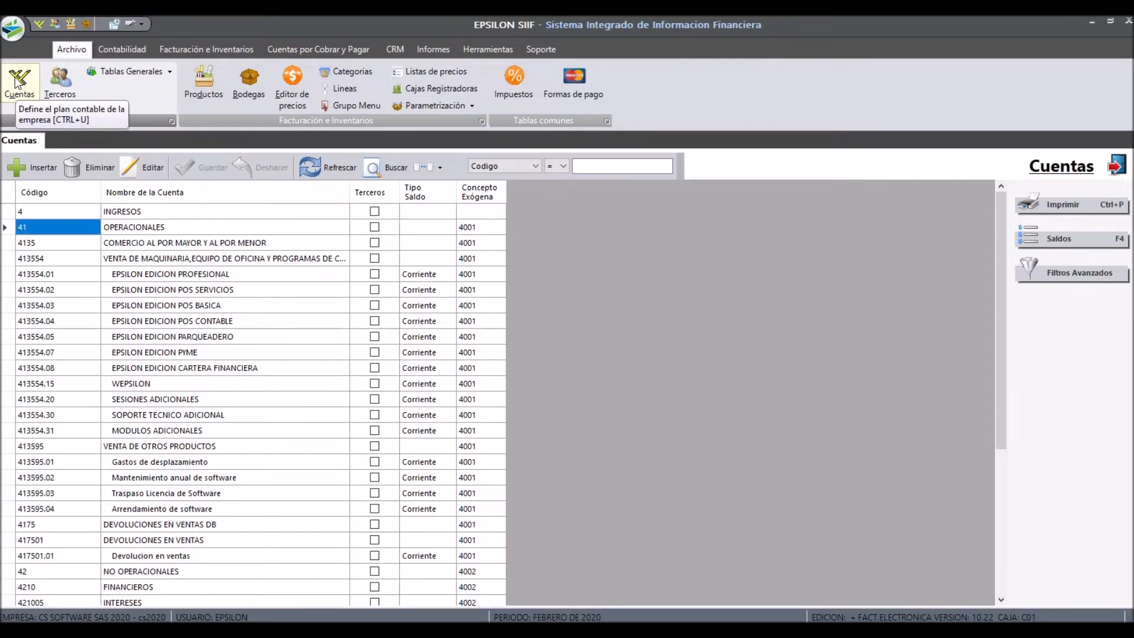
# Check the Concepto Exógena of the operational income accounts from 41 Operacionales down to 42 No Operacionales and 4210 Financieros.
pyautogui.press('Right')
pyautogui.press('Right')
pyautogui.press('Right')
pyautogui.press('Right')
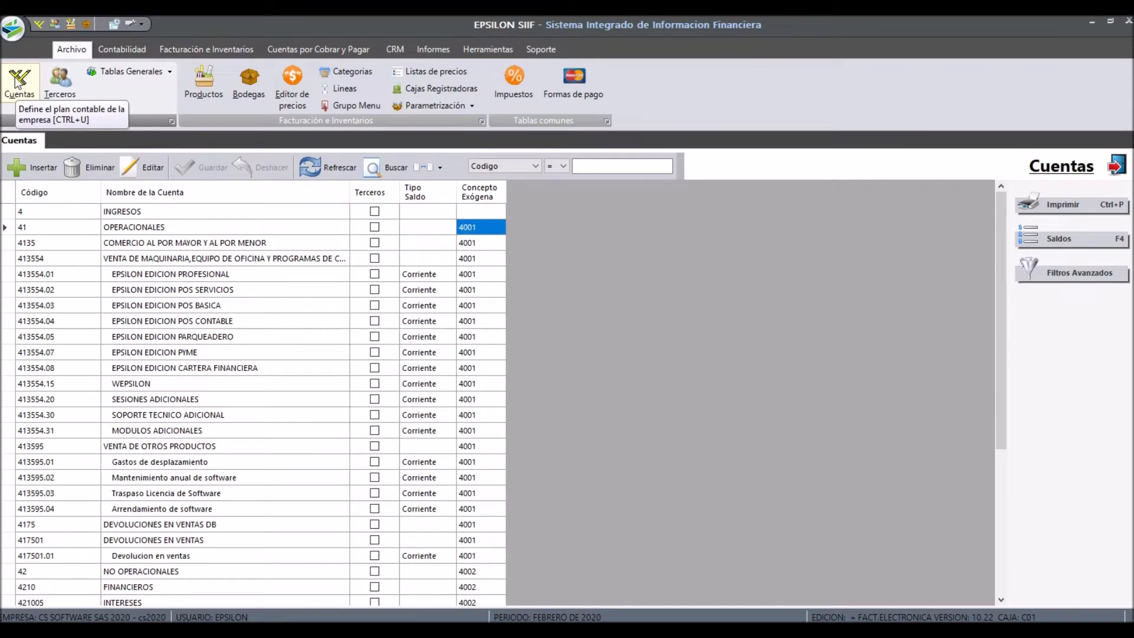
pyautogui.press('Down')
pyautogui.press('Down')
pyautogui.press('Down')
pyautogui.press('Down')
pyautogui.press('Down')
pyautogui.press('Down')
pyautogui.press('Down')
pyautogui.press('Down')
pyautogui.press('Down')
pyautogui.press('Down')
pyautogui.press('Down')
pyautogui.press('Down')
pyautogui.press('Down')
pyautogui.press('Down')
pyautogui.press('Down')
pyautogui.press('Down')
pyautogui.press('Down')
pyautogui.press('Down')
pyautogui.press('Down')
pyautogui.press('Down')
pyautogui.press('Left')
pyautogui.press('Left')
pyautogui.press('Left')
pyautogui.press('Down')
pyautogui.press('Right')
pyautogui.press('Right')
pyautogui.press('Right')
pyautogui.press('Down')
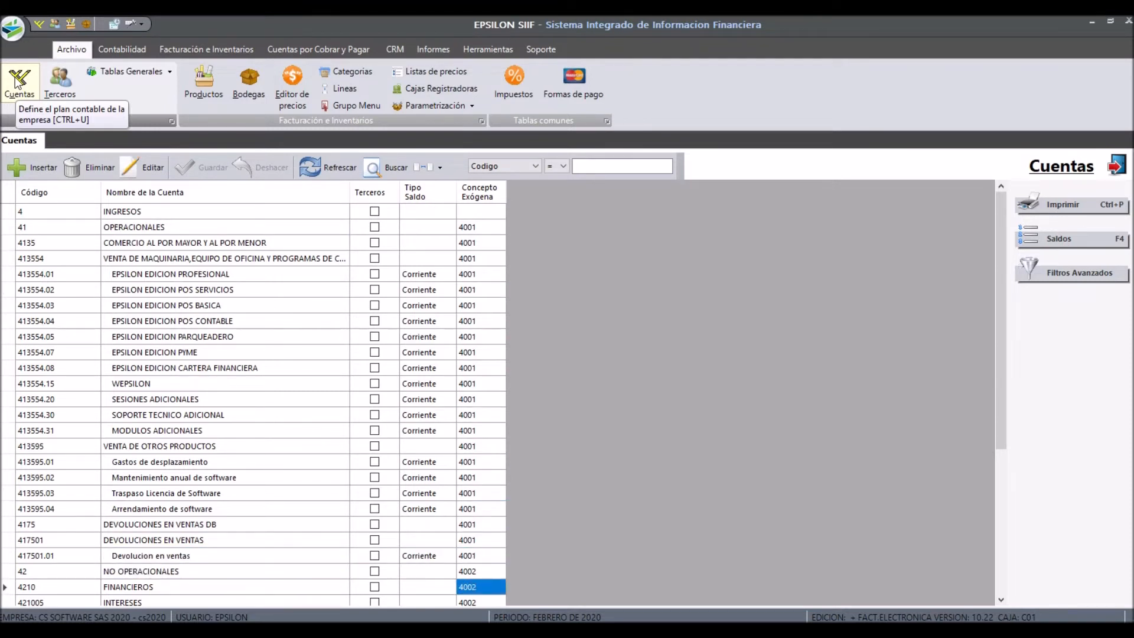
# Examine the Concepto Exógena of the non-operational income accounts from 4210 Financieros through 429551 Excedentes for missing concepts.
pyautogui.press('Down')
pyautogui.press('Down')
pyautogui.press('Down')
pyautogui.press('Down')
pyautogui.press('Down')
pyautogui.press('Down')
pyautogui.press('Down')
pyautogui.press('Down')
pyautogui.press('Down')
pyautogui.press('Down')
pyautogui.press('Down')
pyautogui.press('Down')
pyautogui.press('Down')
pyautogui.press('Down')
pyautogui.press('Down')
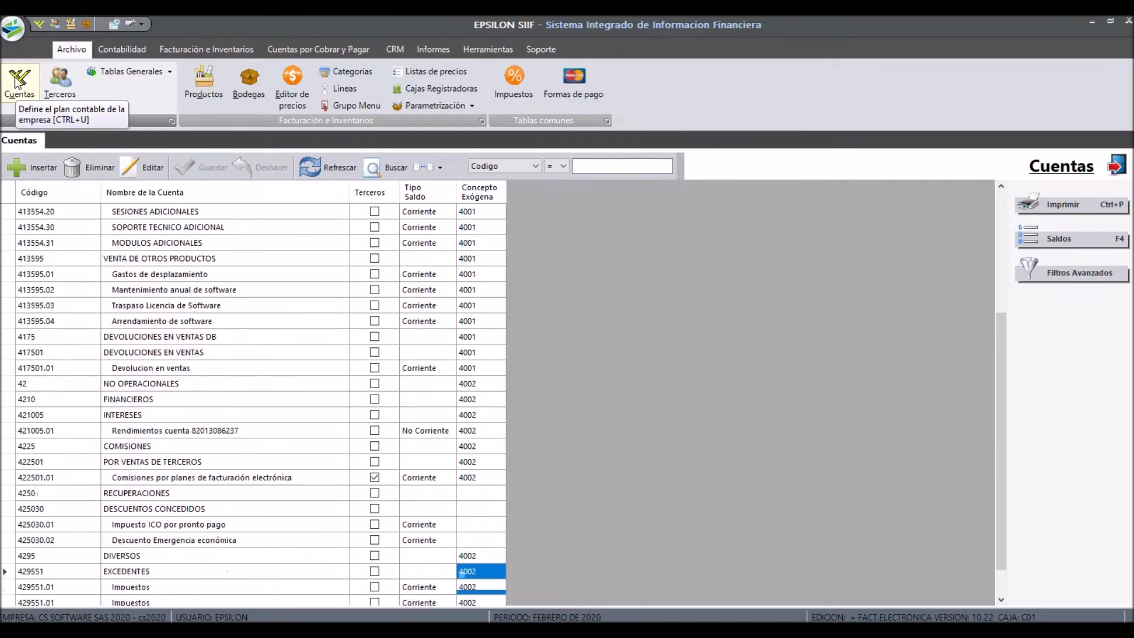
pyautogui.press('Up')
pyautogui.press('Up')
pyautogui.press('Up')
pyautogui.press('Up')
pyautogui.press('Up')
pyautogui.press('Up')
pyautogui.press('Up')
pyautogui.press('Up')
pyautogui.press('Up')
pyautogui.press('Up')
pyautogui.press('Up')
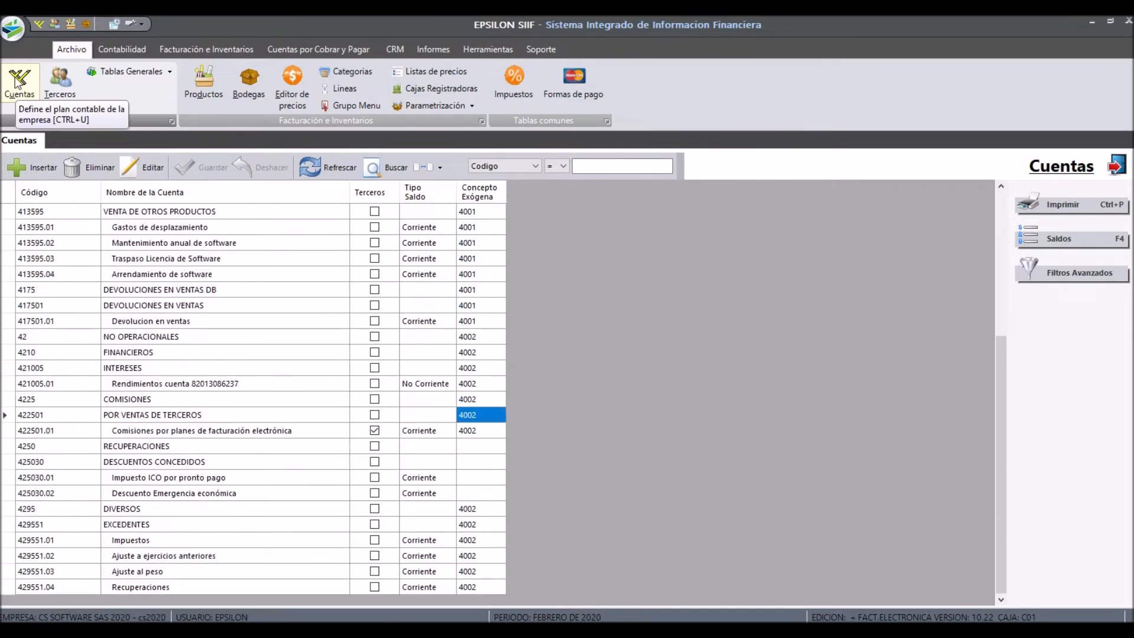
# Assign Concepto Exógena 4002 to account 4250 Recuperaciones, apply it to all its subaccounts and auxiliaries, and return to the list.
pyautogui.press('Down')
pyautogui.press('Down')
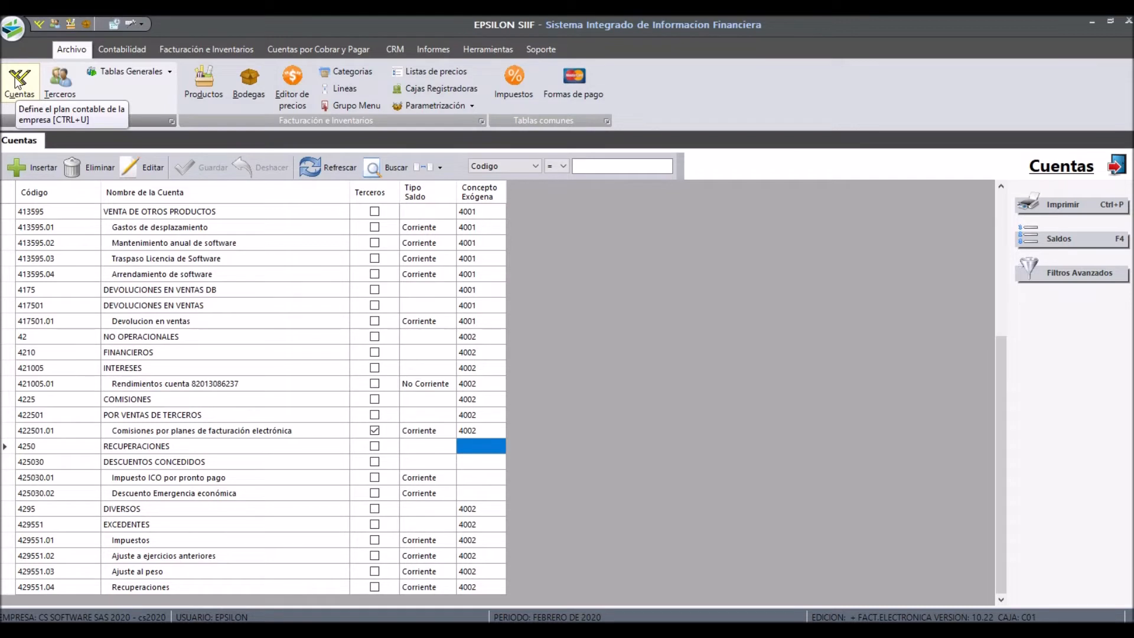
pyautogui.press('Return')
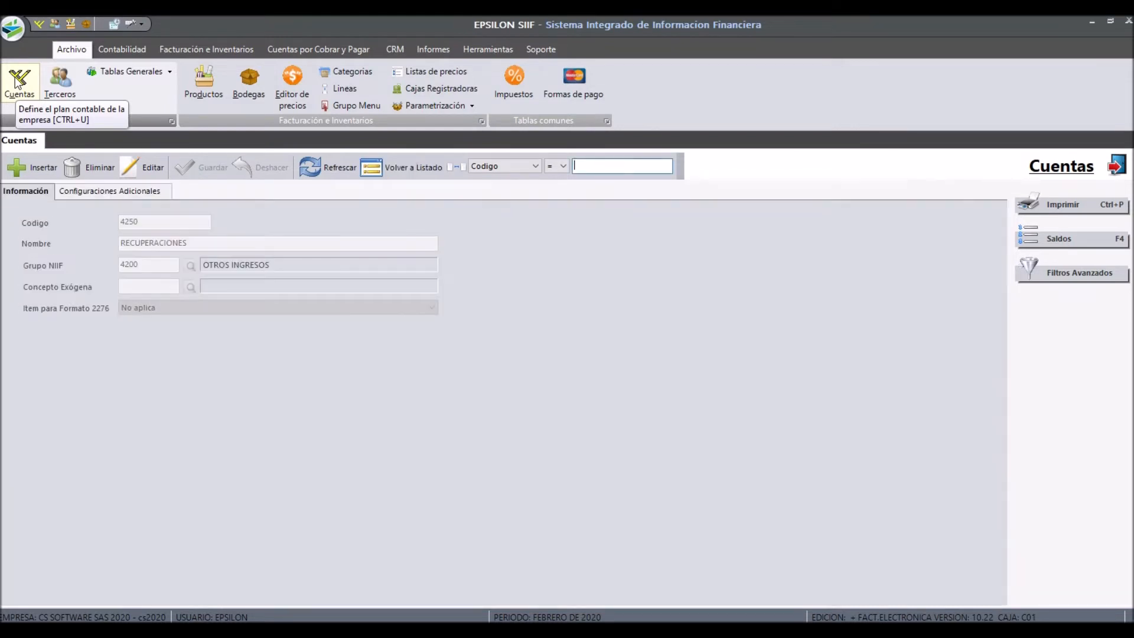
pyautogui.click(157, 172)
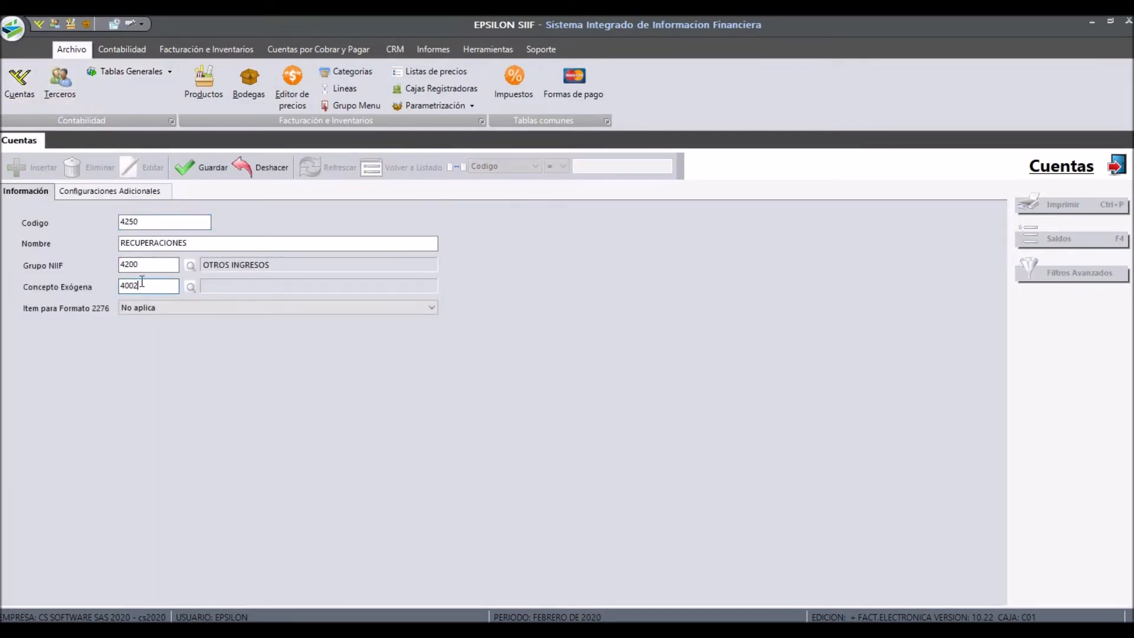
pyautogui.click(209, 168)
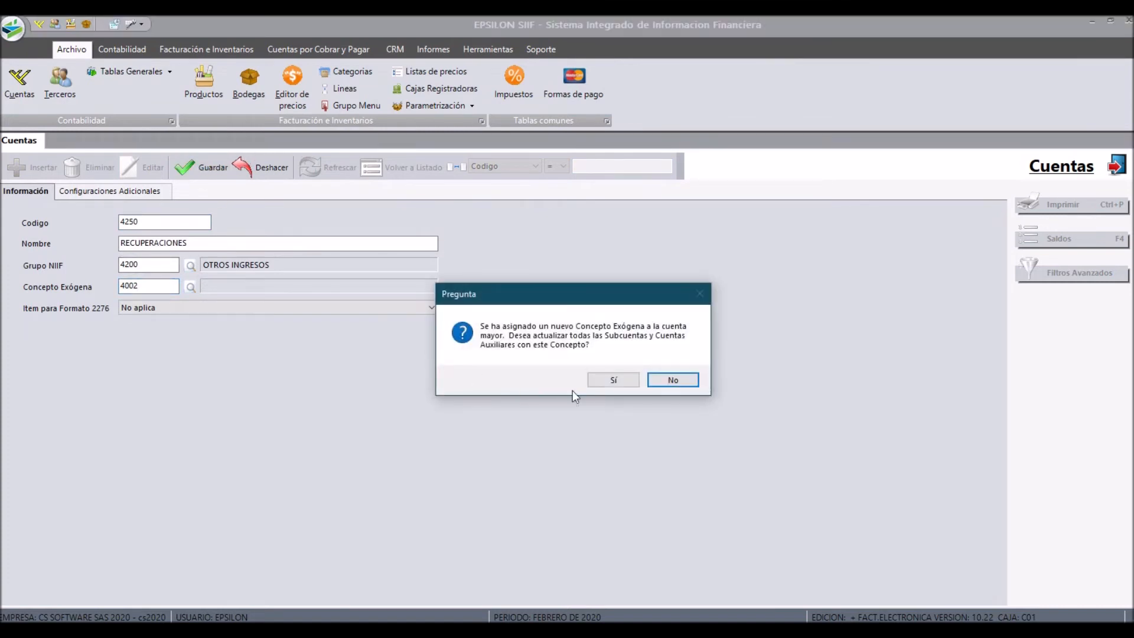
pyautogui.click(602, 384)
pyautogui.press('Escape')
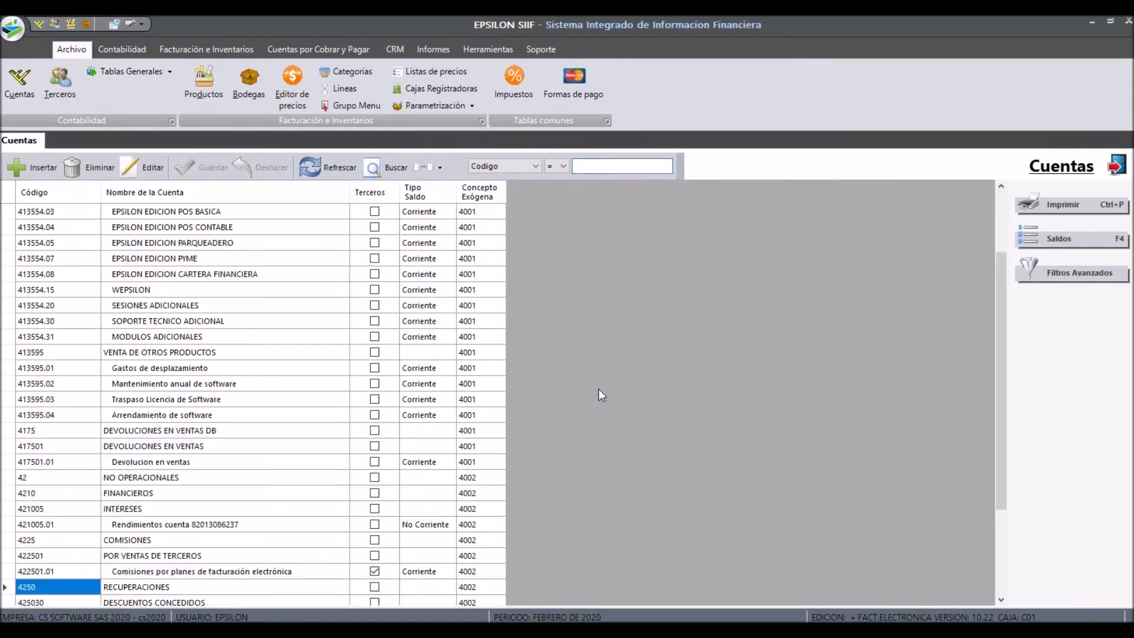
# Check the Concepto Exógena of the accounts under 4250 and the other income accounts, ending on account 4 Ingresos.
pyautogui.press('Down')
pyautogui.press('Down')
pyautogui.press('Down')
pyautogui.press('Down')
pyautogui.press('Down')
pyautogui.press('Down')
pyautogui.press('Down')
pyautogui.press('Down')
pyautogui.press('Down')
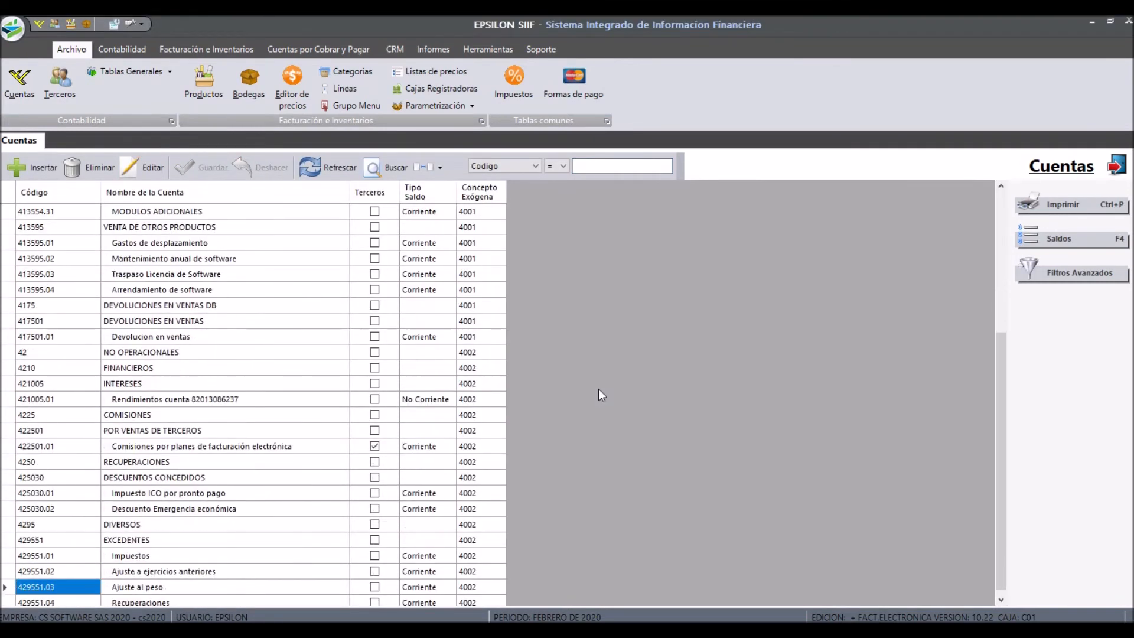
pyautogui.press('Up')
pyautogui.press('Up')
pyautogui.press('Up')
pyautogui.press('Up')
pyautogui.press('Up')
pyautogui.press('Up')
pyautogui.press('Up')
pyautogui.press('Up')
pyautogui.press('Up')
pyautogui.press('Up')
pyautogui.press('Up')
pyautogui.press('Up')
pyautogui.press('Up')
pyautogui.press('Up')
pyautogui.press('Up')
pyautogui.press('Up')
pyautogui.press('Up')
pyautogui.press('Up')
pyautogui.press('Up')
pyautogui.press('Up')
pyautogui.press('Up')
pyautogui.press('Up')
pyautogui.press('Up')
pyautogui.press('Up')
pyautogui.press('Up')
pyautogui.press('Up')
pyautogui.press('Up')
pyautogui.press('Up')
pyautogui.press('Up')
pyautogui.press('Up')
pyautogui.press('Up')
pyautogui.press('Up')
pyautogui.press('Up')
pyautogui.press('Up')
pyautogui.press('Up')
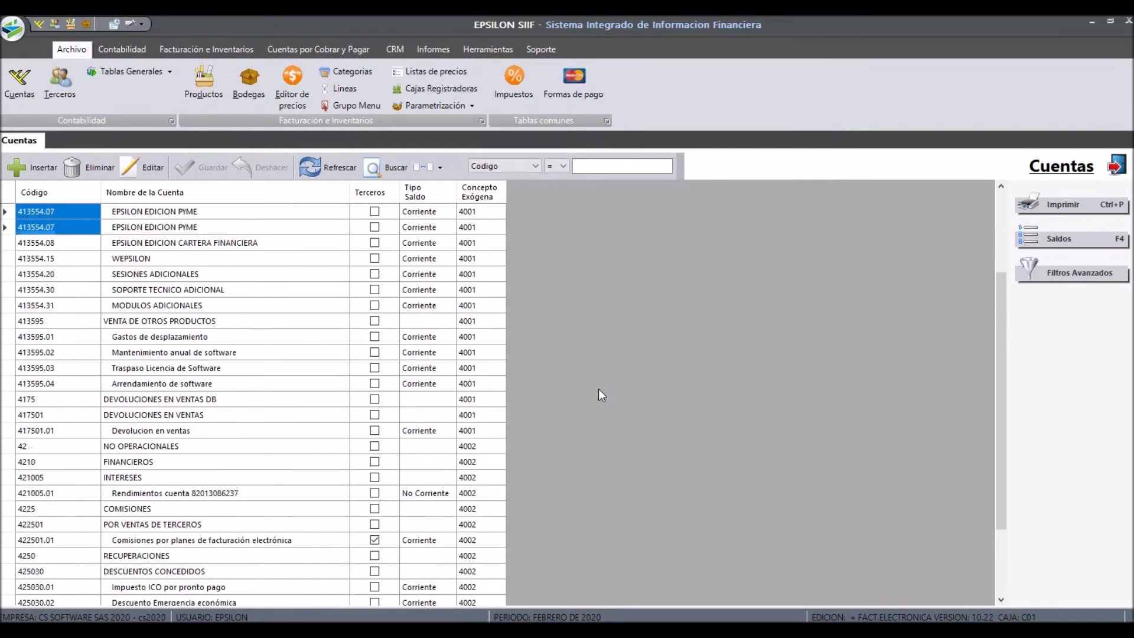
# Generate the Información Exógena file for format 1007 Ingresos recibidos, year 2019.
pyautogui.click(433, 49)
pyautogui.click(234, 87)
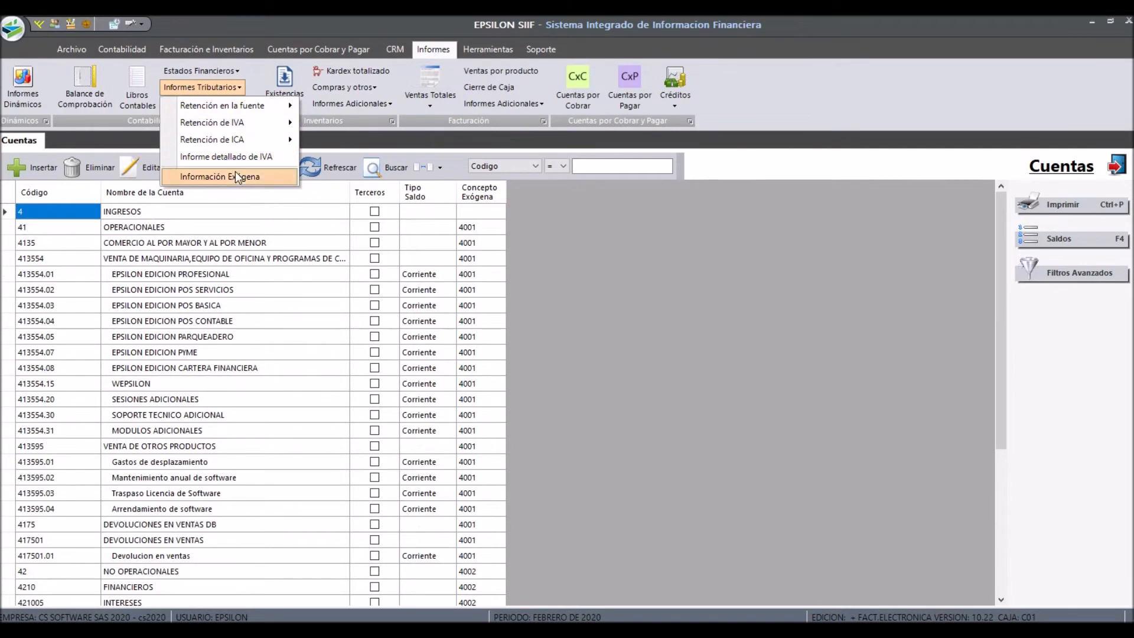
pyautogui.click(266, 177)
pyautogui.click(492, 358)
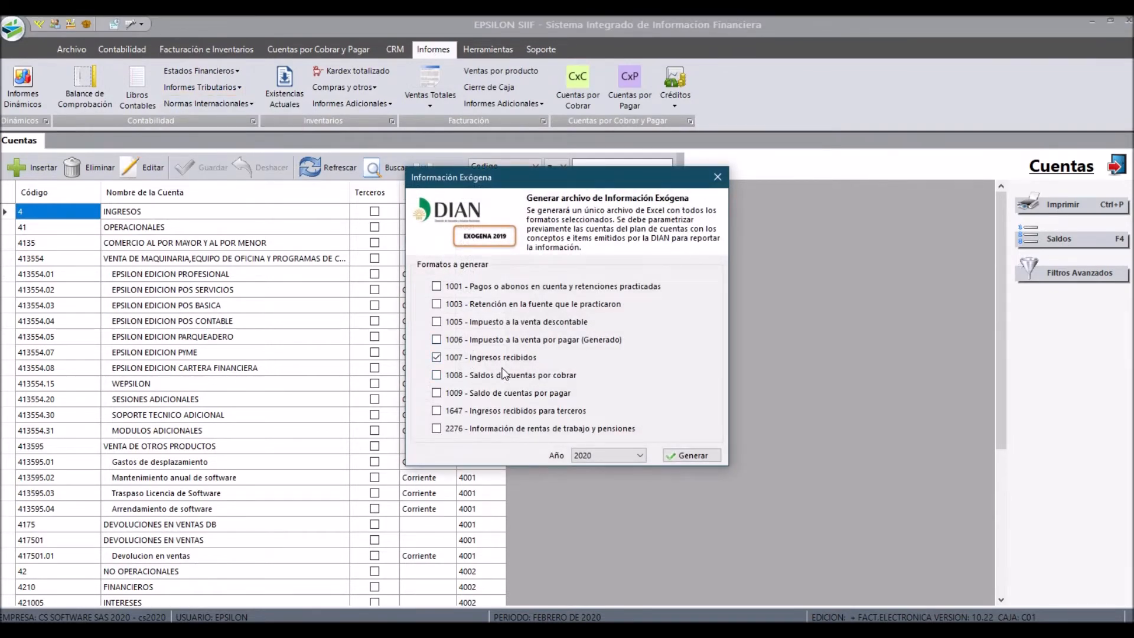
pyautogui.click(622, 456)
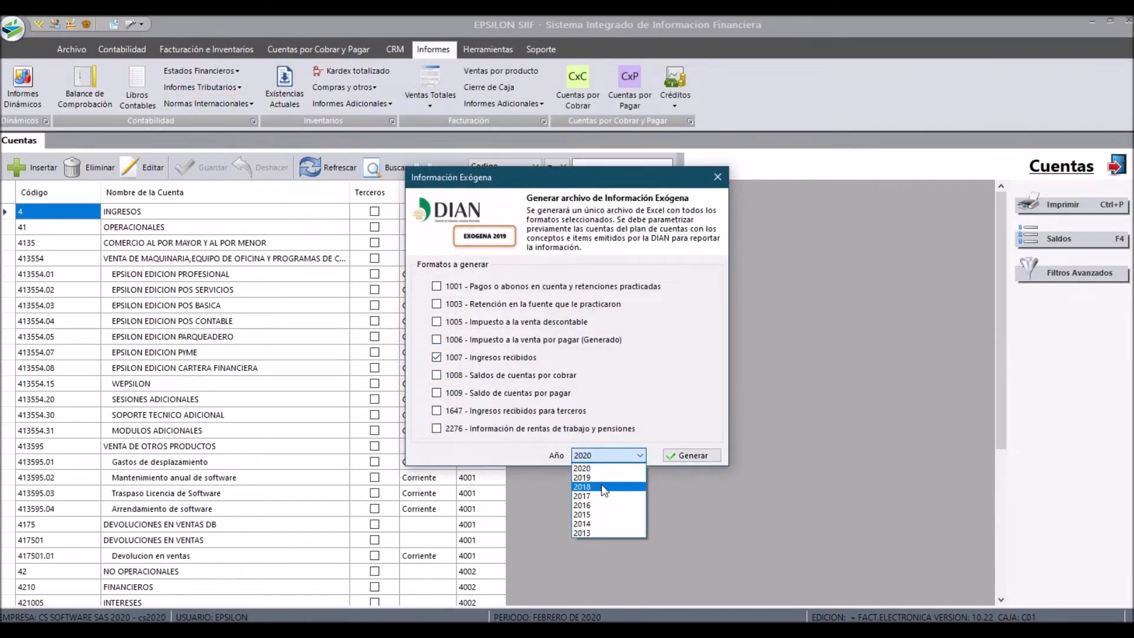
pyautogui.click(596, 477)
pyautogui.click(667, 458)
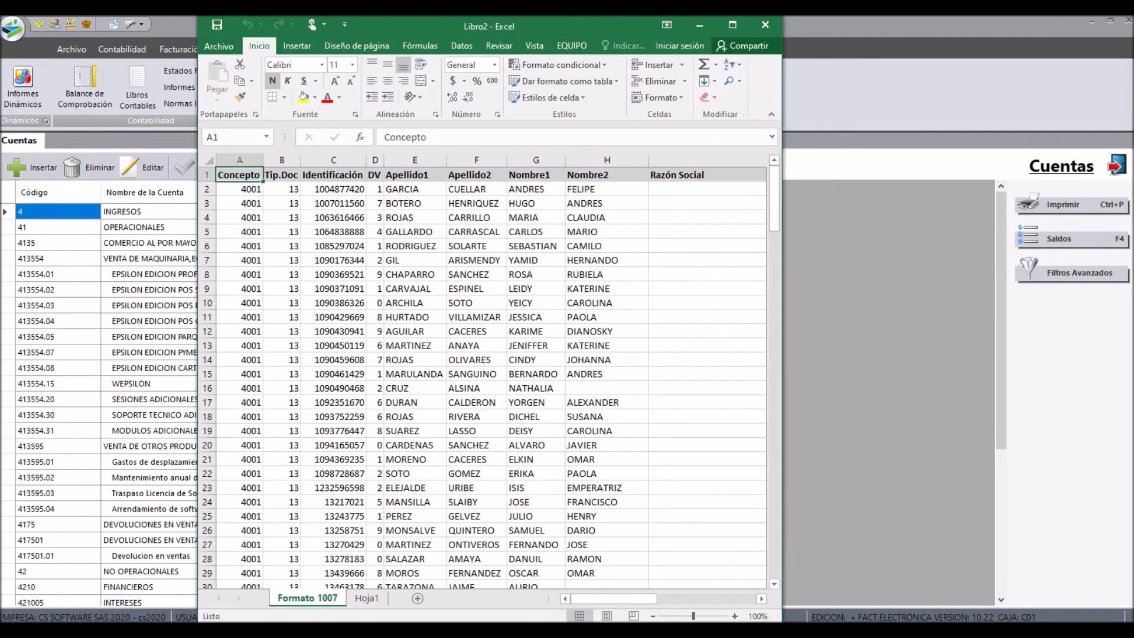
# Maximize the generated Excel workbook and review the Formato 1007 sheet's Concepto column down to row 60.
pyautogui.click(733, 24)
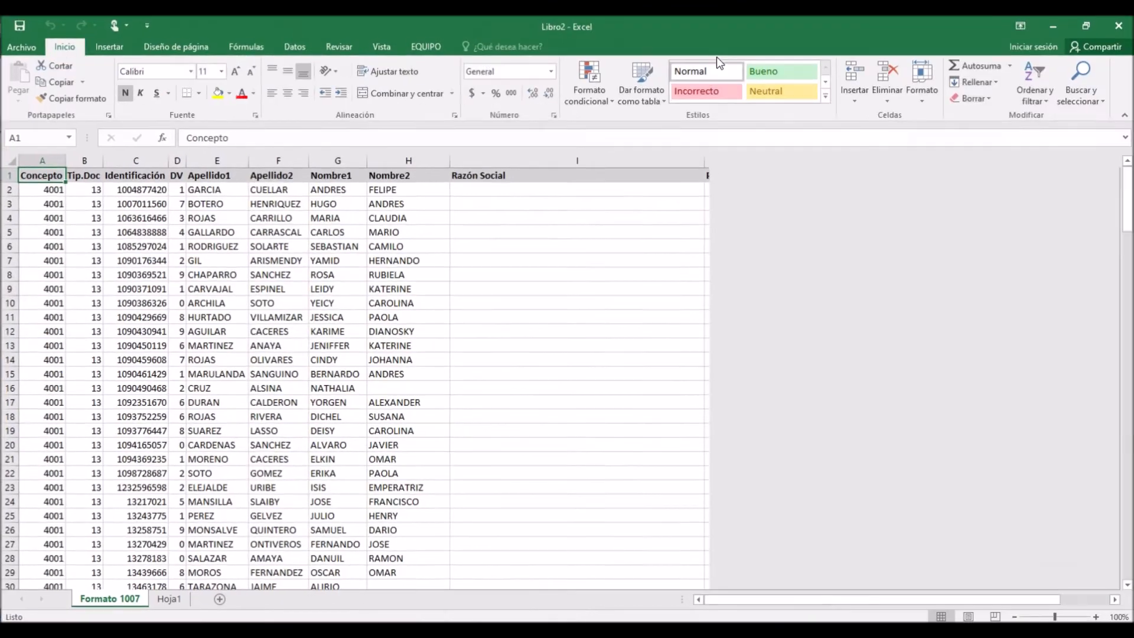
pyautogui.press('Down')
pyautogui.press('Down')
pyautogui.press('Down')
pyautogui.press('Down')
pyautogui.press('Down')
pyautogui.press('Down')
pyautogui.press('Down')
pyautogui.press('Down')
pyautogui.press('Down')
pyautogui.press('Down')
pyautogui.press('Down')
pyautogui.press('Down')
pyautogui.press('Down')
pyautogui.press('Down')
pyautogui.press('Down')
pyautogui.press('Down')
pyautogui.press('Down')
pyautogui.press('Down')
pyautogui.press('Down')
pyautogui.press('Down')
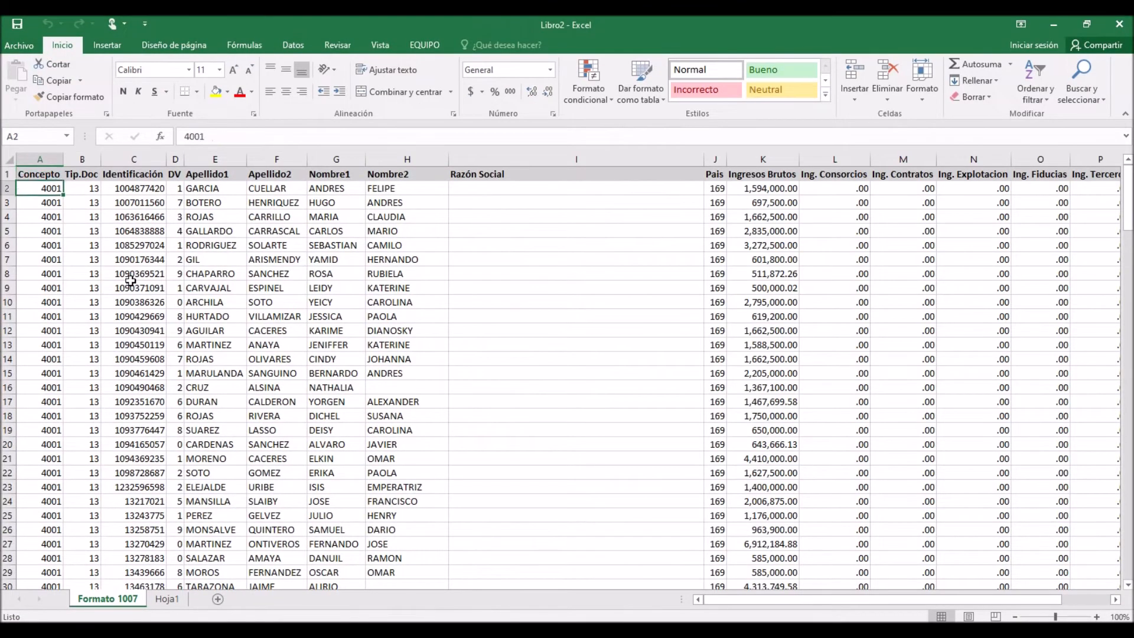
pyautogui.press('Down')
pyautogui.press('Down')
pyautogui.press('Down')
pyautogui.press('Down')
pyautogui.press('Down')
pyautogui.press('Down')
pyautogui.press('Down')
pyautogui.press('Down')
pyautogui.press('Down')
pyautogui.press('Down')
pyautogui.press('Down')
pyautogui.press('Down')
pyautogui.press('Down')
pyautogui.press('Down')
pyautogui.press('Down')
pyautogui.press('Down')
pyautogui.press('Down')
pyautogui.press('Down')
pyautogui.press('Down')
pyautogui.press('Down')
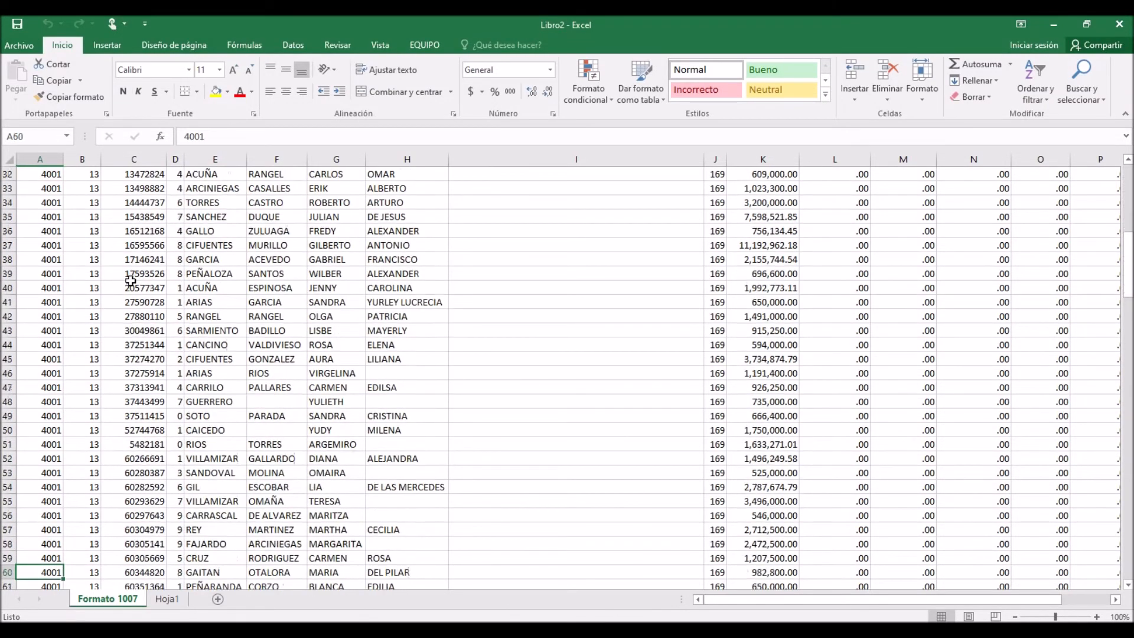
# Review the Formato 1007 rows from 60 to 149, moving across document type and Razón Social to the Ingresos Brutos column.
pyautogui.press('Right')
pyautogui.press('Right')
pyautogui.press('Right')
pyautogui.press('Right')
pyautogui.press('Right')
pyautogui.press('Right')
pyautogui.press('Right')
pyautogui.press('Right')
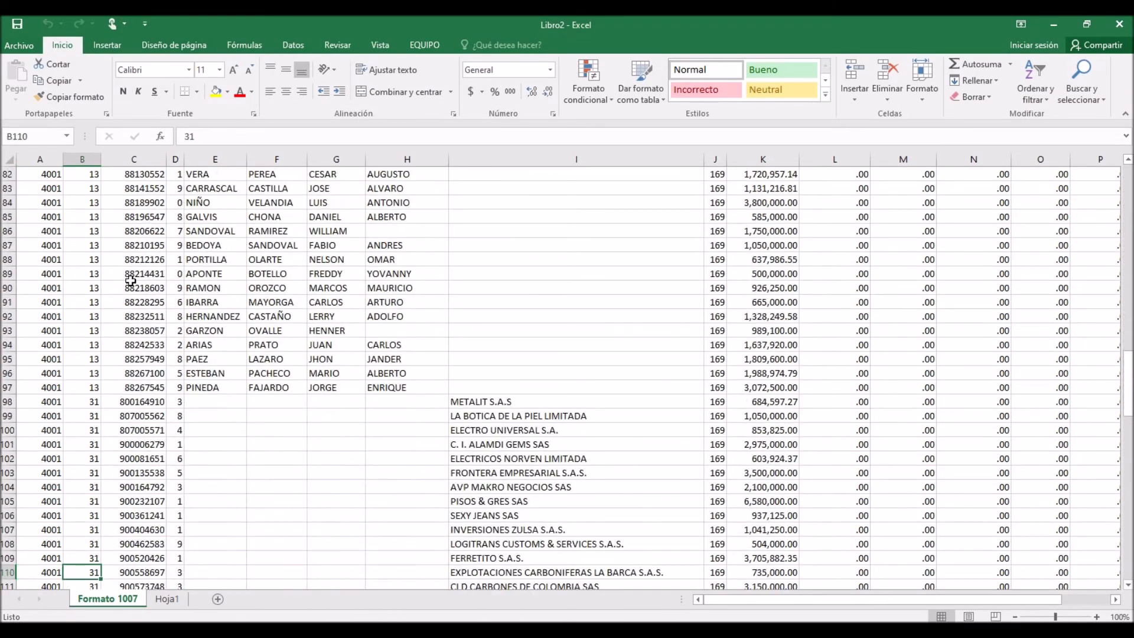
pyautogui.press('Down')
pyautogui.press('Down')
pyautogui.press('Down')
pyautogui.press('Down')
pyautogui.press('Down')
pyautogui.press('Down')
pyautogui.press('Right')
pyautogui.press('Left')
pyautogui.press('Down')
pyautogui.press('Down')
pyautogui.press('Down')
pyautogui.press('Down')
pyautogui.press('Down')
pyautogui.press('Down')
pyautogui.press('Down')
pyautogui.press('Down')
pyautogui.press('Down')
pyautogui.press('Down')
pyautogui.press('Down')
pyautogui.press('Down')
pyautogui.press('Down')
pyautogui.press('Down')
pyautogui.press('Down')
pyautogui.press('Down')
pyautogui.press('Down')
pyautogui.press('Down')
pyautogui.press('Down')
pyautogui.press('Down')
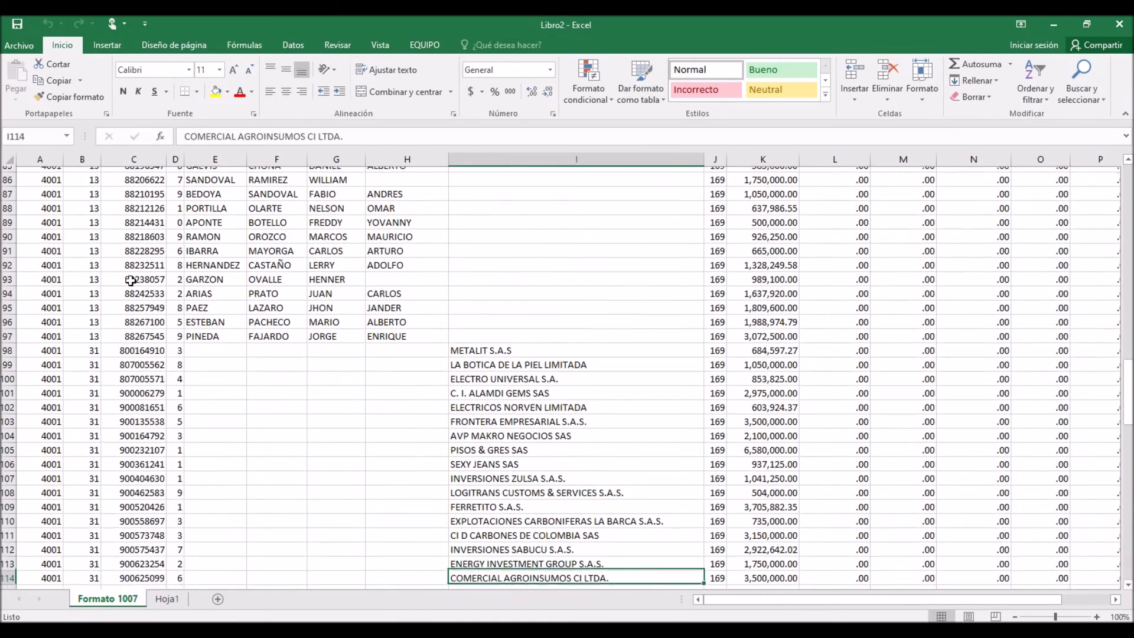
pyautogui.press('Down')
pyautogui.press('Down')
pyautogui.press('Down')
pyautogui.press('Right')
pyautogui.press('Right')
pyautogui.press('Right')
pyautogui.press('Right')
pyautogui.press('Right')
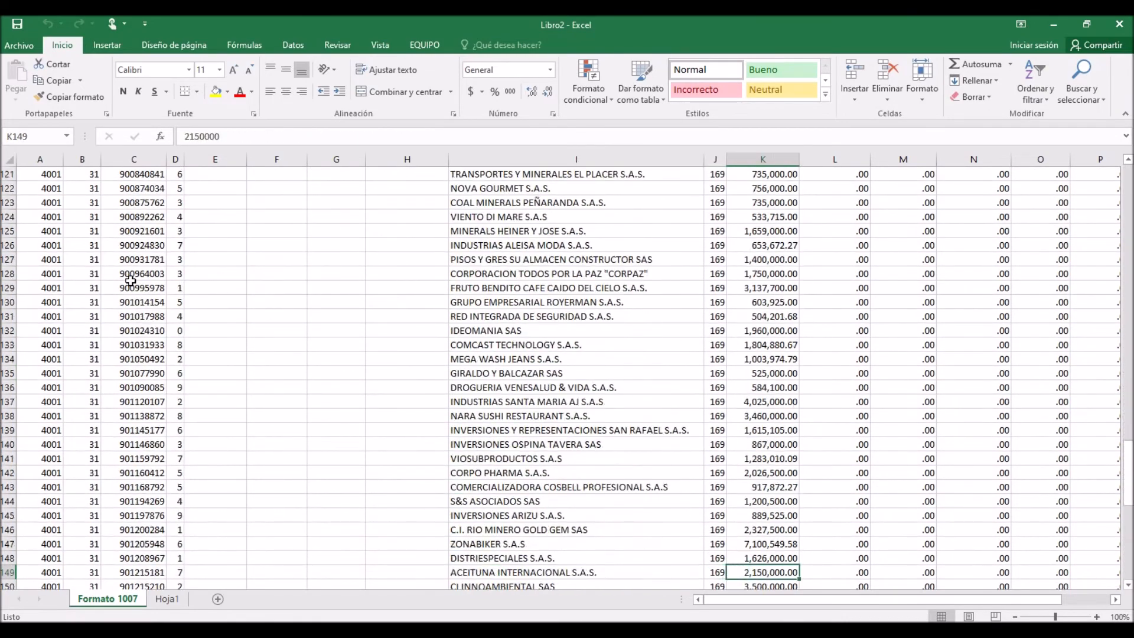
# Go back to the first rows of Formato 1007 and examine the income columns through Devoluciones.
pyautogui.press('pageup')
pyautogui.press('pageup')
pyautogui.press('pageup')
pyautogui.press('pageup')
pyautogui.press('pageup')
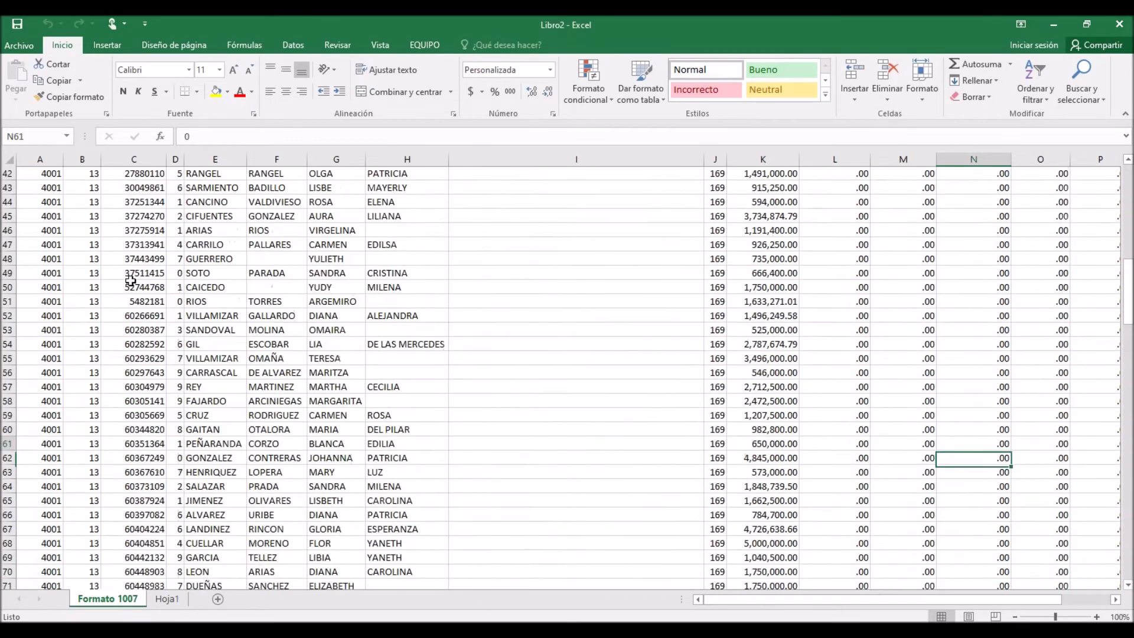
pyautogui.press('Right')
pyautogui.press('Right')
pyautogui.press('Right')
pyautogui.press('Right')
pyautogui.press('Right')
pyautogui.press('Right')
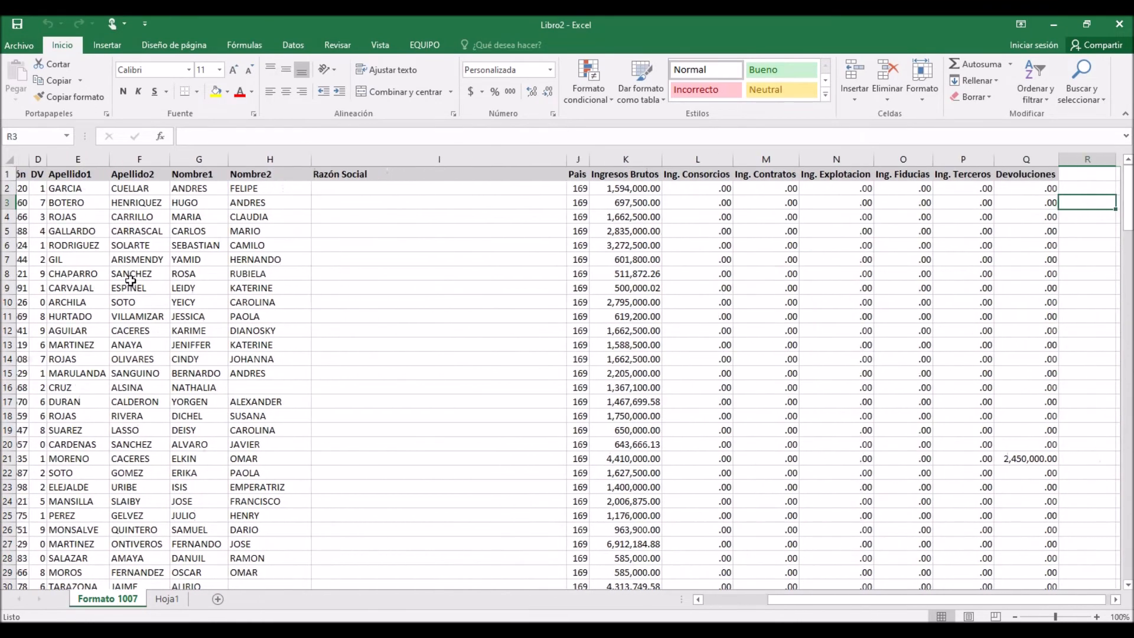
# Return to the Concepto column of Formato 1007 and review its codes from row 3 down to row 46.
pyautogui.press('Left')
pyautogui.press('Left')
pyautogui.press('Left')
pyautogui.press('Left')
pyautogui.press('Left')
pyautogui.press('Left')
pyautogui.press('Left')
pyautogui.press('Left')
pyautogui.press('Left')
pyautogui.press('Left')
pyautogui.press('Left')
pyautogui.press('Left')
pyautogui.press('Left')
pyautogui.press('Left')
pyautogui.press('Left')
pyautogui.press('Left')
pyautogui.press('Left')
pyautogui.press('Left')
pyautogui.press('Left')
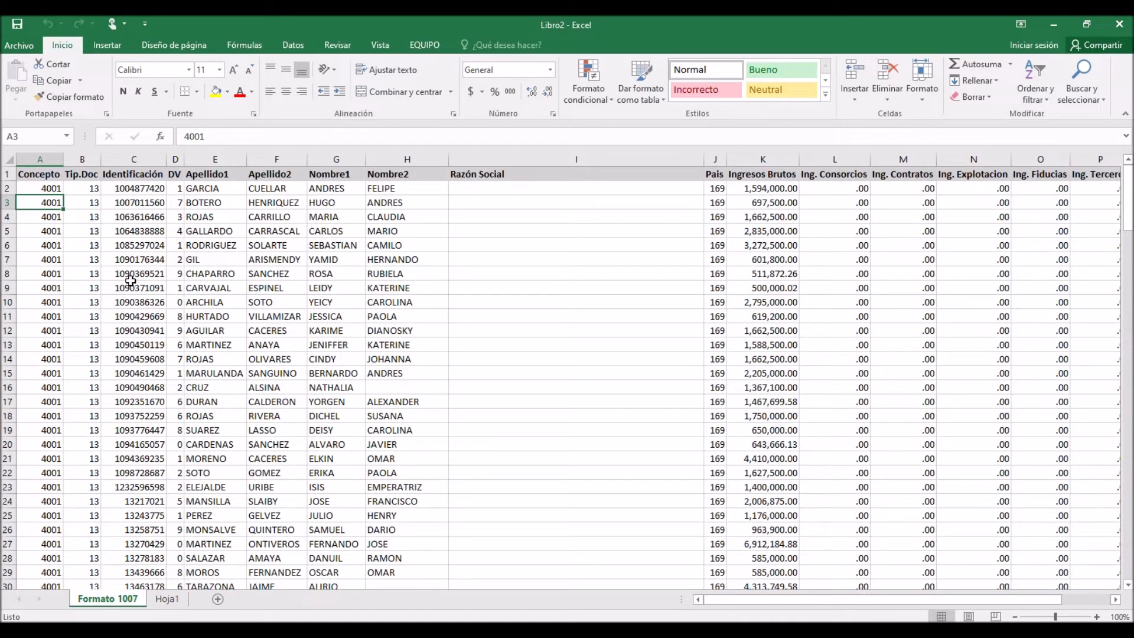
pyautogui.press('Down')
pyautogui.press('Down')
pyautogui.press('Down')
pyautogui.press('Down')
pyautogui.press('Down')
pyautogui.press('Down')
pyautogui.press('Down')
pyautogui.press('Down')
pyautogui.press('Down')
pyautogui.press('Down')
pyautogui.press('Down')
pyautogui.press('Down')
pyautogui.press('Down')
pyautogui.press('Down')
pyautogui.press('Down')
pyautogui.press('Down')
pyautogui.press('Down')
pyautogui.press('Down')
pyautogui.press('Down')
pyautogui.press('Down')
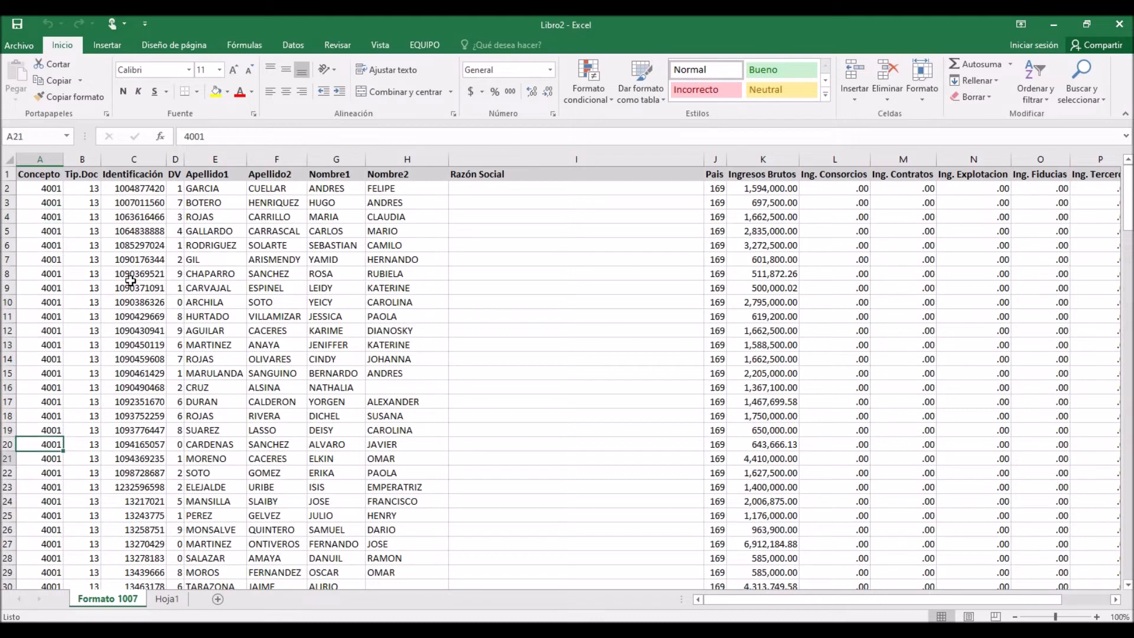
pyautogui.press('Down')
pyautogui.press('Down')
pyautogui.press('Down')
pyautogui.press('Down')
pyautogui.press('Down')
pyautogui.press('Down')
pyautogui.press('Down')
pyautogui.press('Down')
pyautogui.press('Down')
pyautogui.press('Down')
pyautogui.press('Down')
pyautogui.press('Down')
pyautogui.press('Down')
pyautogui.press('Down')
pyautogui.press('Down')
pyautogui.press('Down')
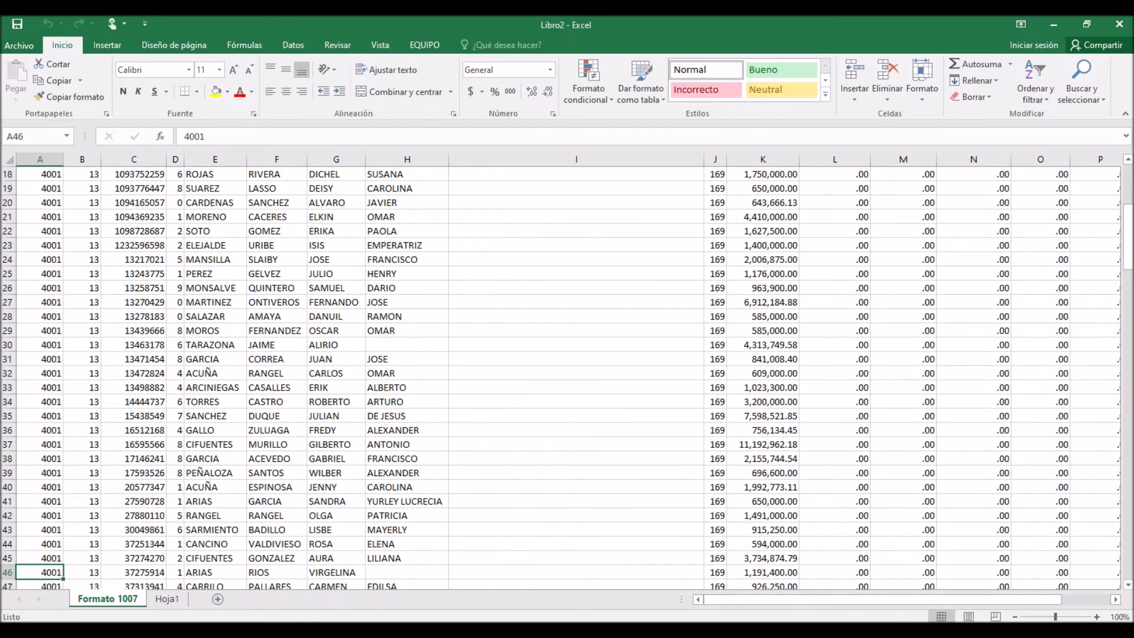
# Review the concept codes on the Formato 1001 sheet of workbook Libro1, and switch back to EPSILON SIIF.
pyautogui.hotkey('alt', 'Tab')
pyautogui.click(183, 599)
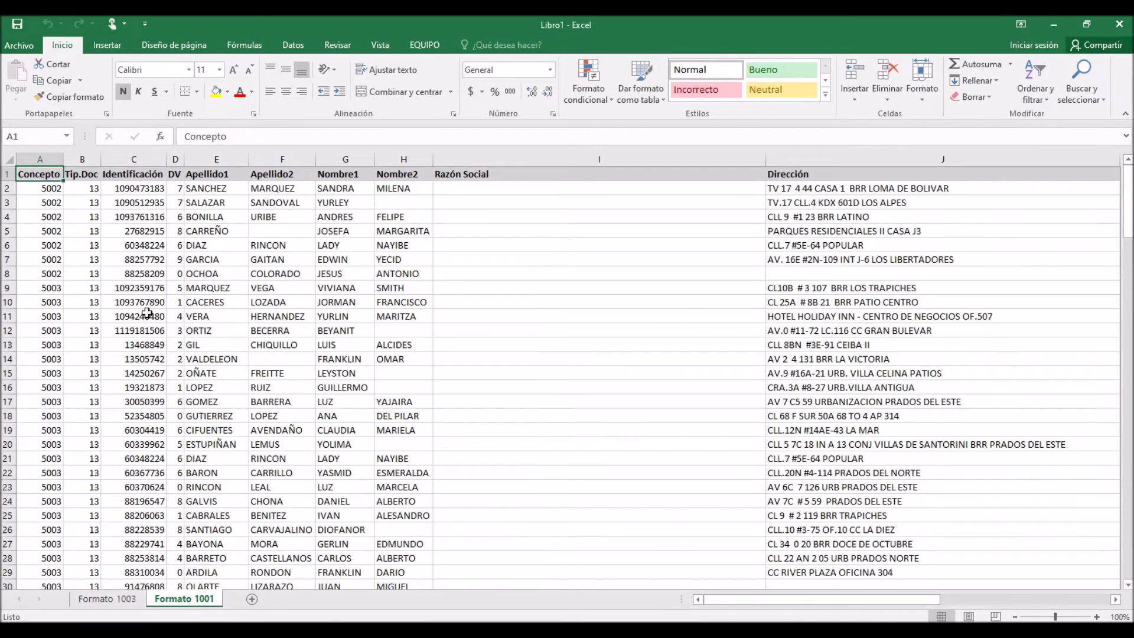
pyautogui.scroll(-3, 147, 313)
pyautogui.scroll(-11, 159, 369)
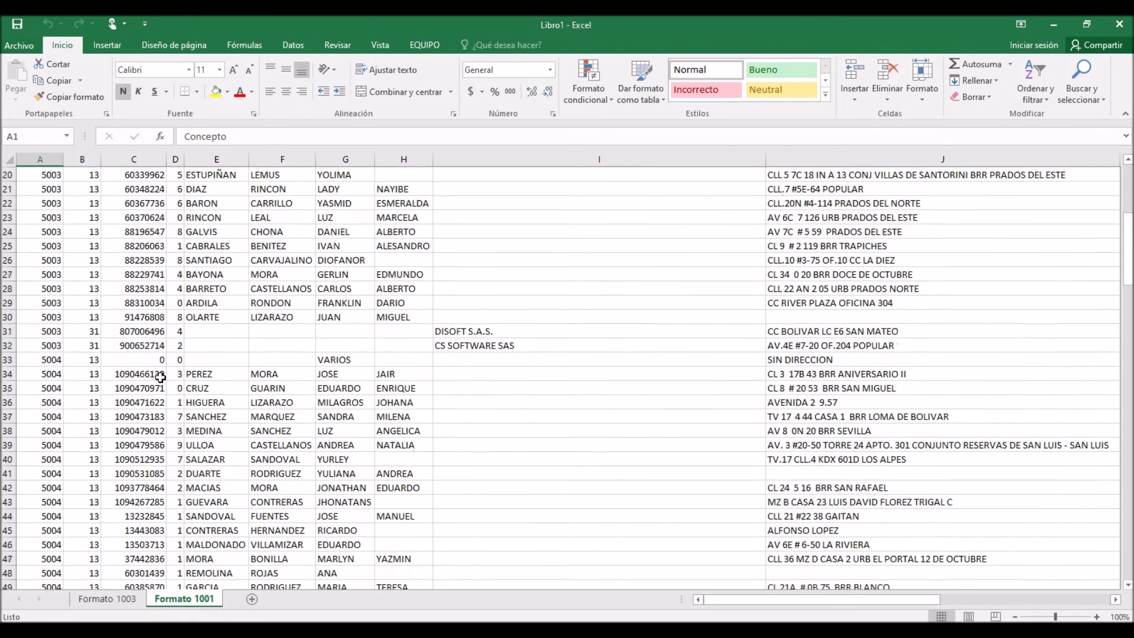
pyautogui.scroll(-20, 160, 377)
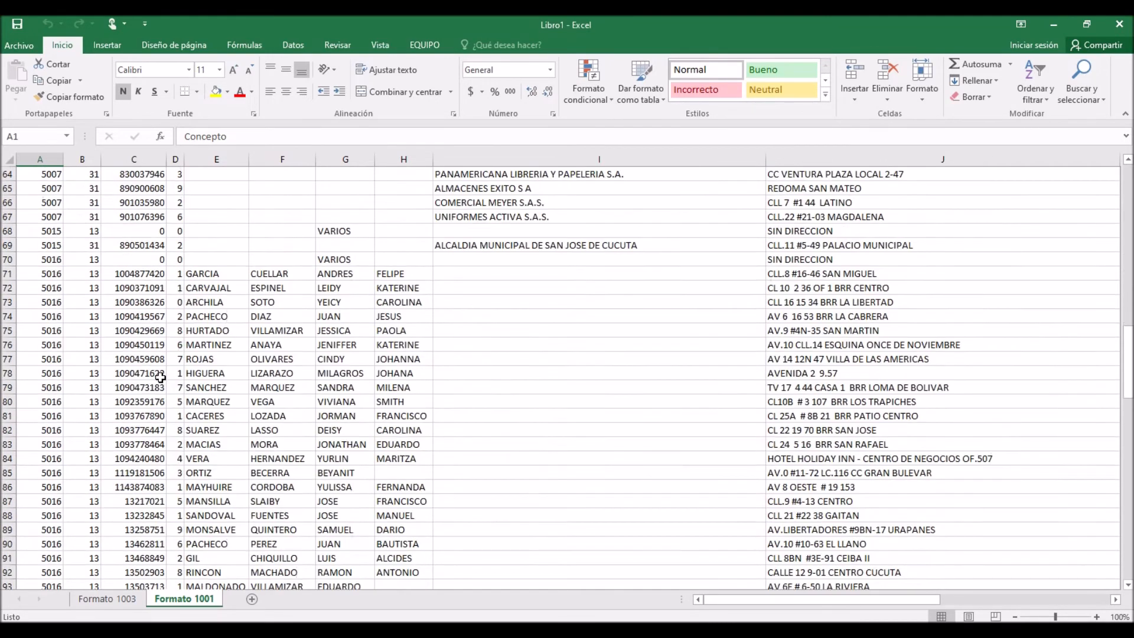
pyautogui.scroll(20, 162, 406)
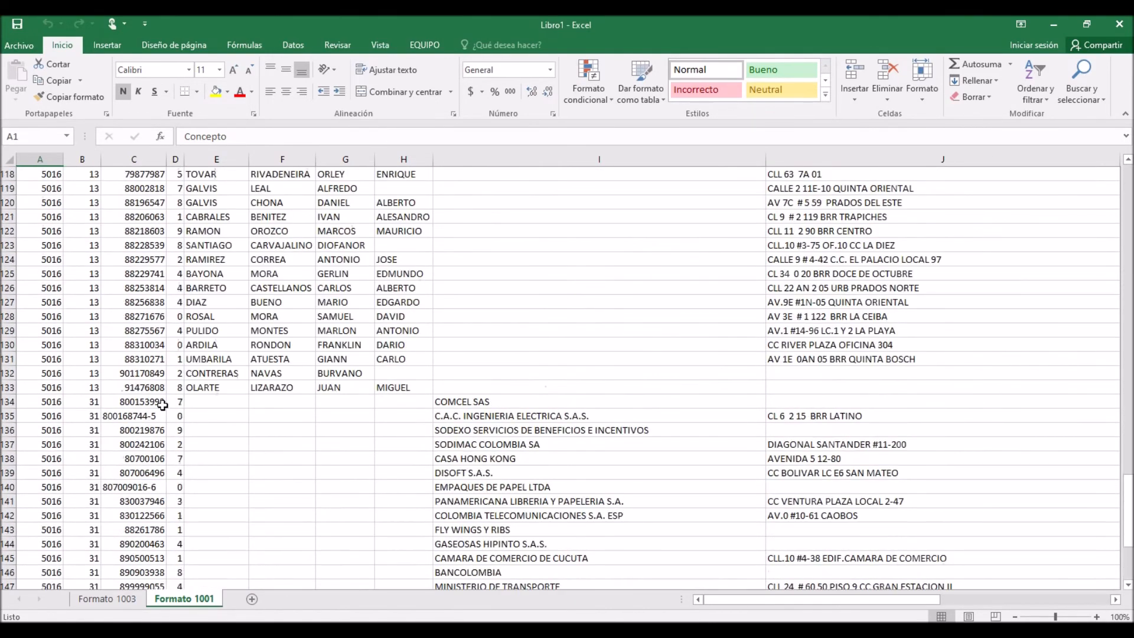
pyautogui.scroll(18, 162, 406)
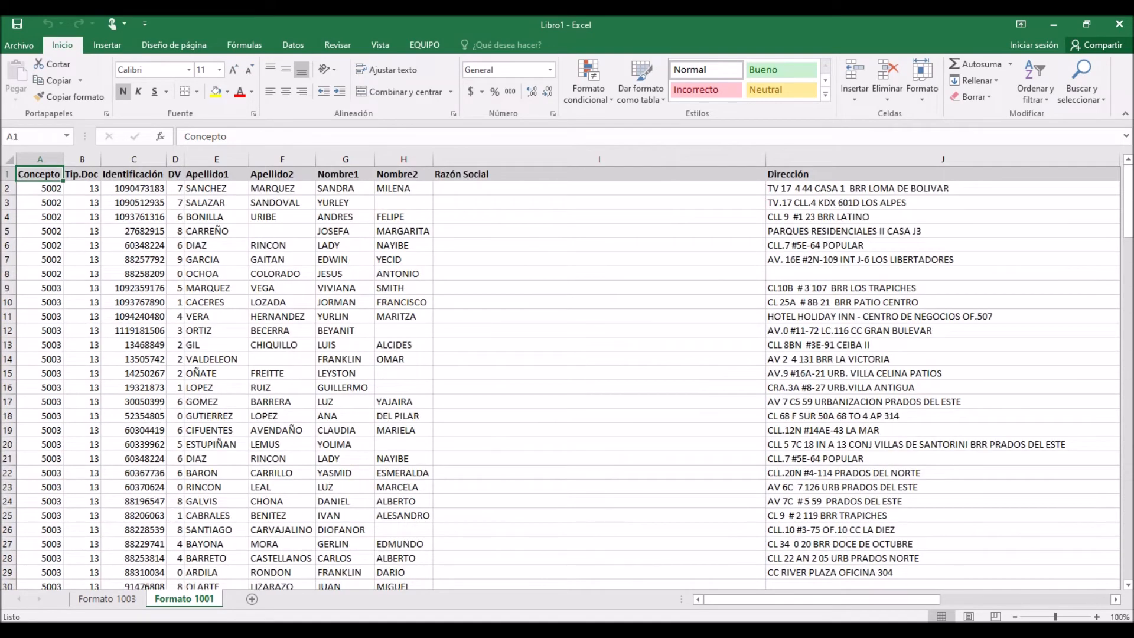
pyautogui.hotkey('alt', 'Tab')
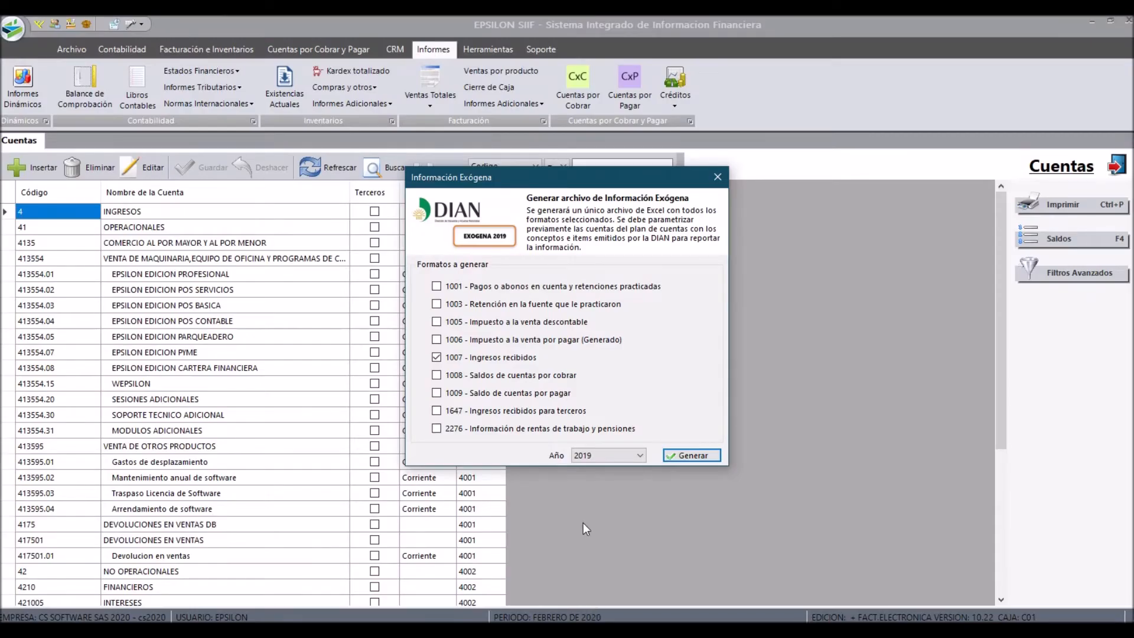
pyautogui.click(437, 358)
pyautogui.click(437, 357)
pyautogui.click(436, 375)
pyautogui.click(436, 393)
pyautogui.click(436, 410)
# Close the Información Exógena dialog and look up account code 13, followed by 1305, in the accounts list.
pyautogui.click(717, 177)
pyautogui.write('13')
pyautogui.press('Return')
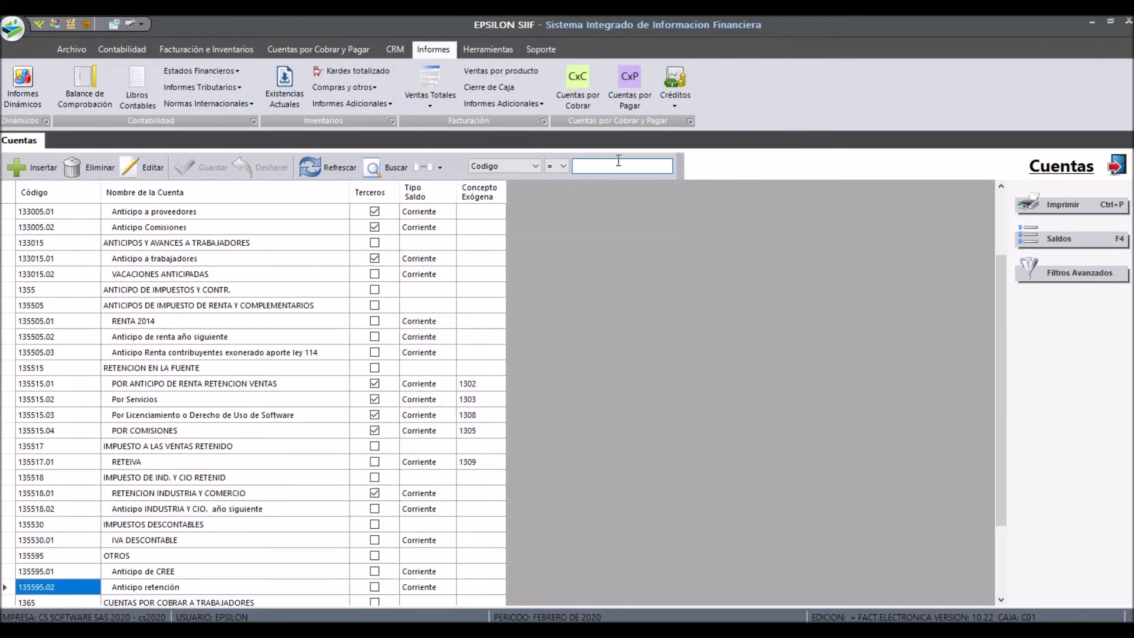
pyautogui.write('1305')
pyautogui.press('Return')
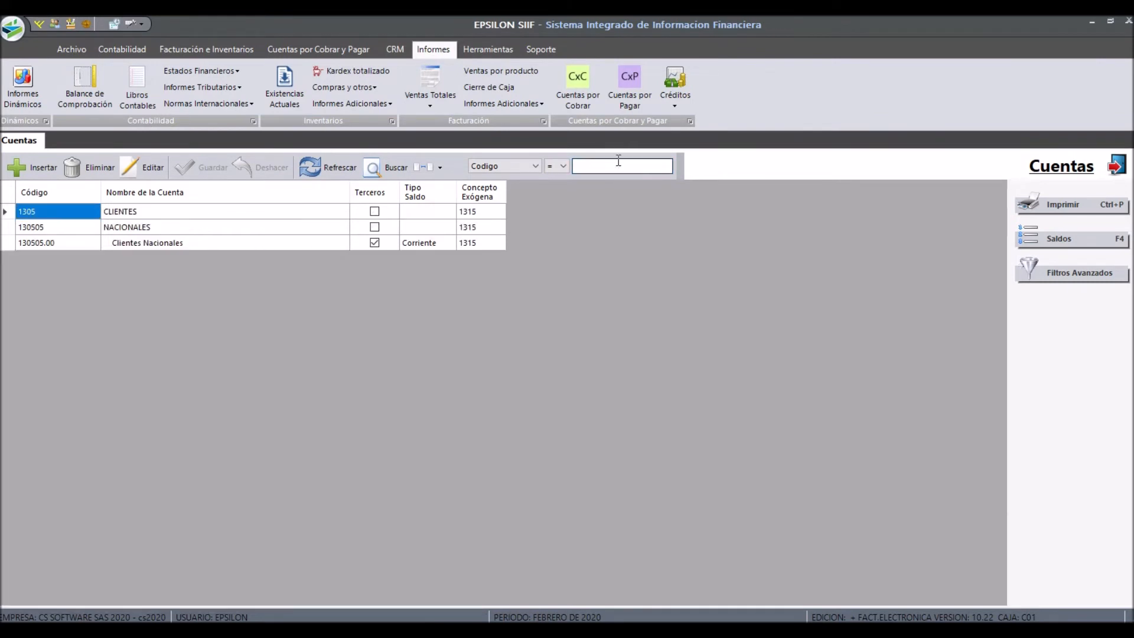
# Check the Terceros setting and Concepto Exógena of account 130505.00 Clientes Nacionales.
pyautogui.press('Down')
pyautogui.press('Down')
pyautogui.press('Right')
pyautogui.press('Right')
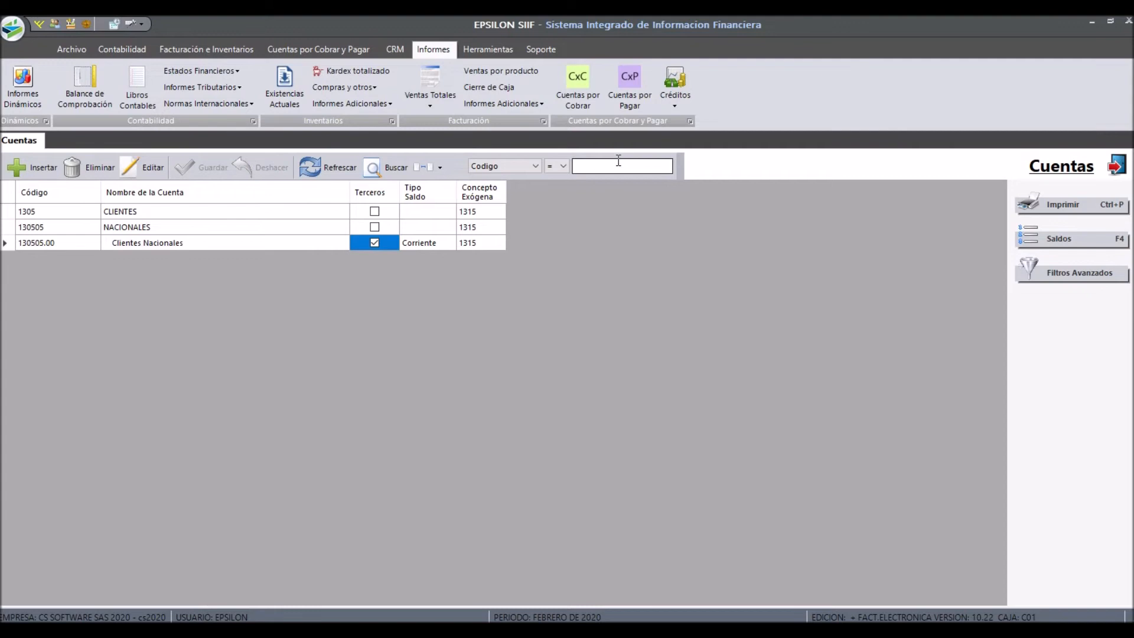
pyautogui.press('Right')
pyautogui.press('Right')
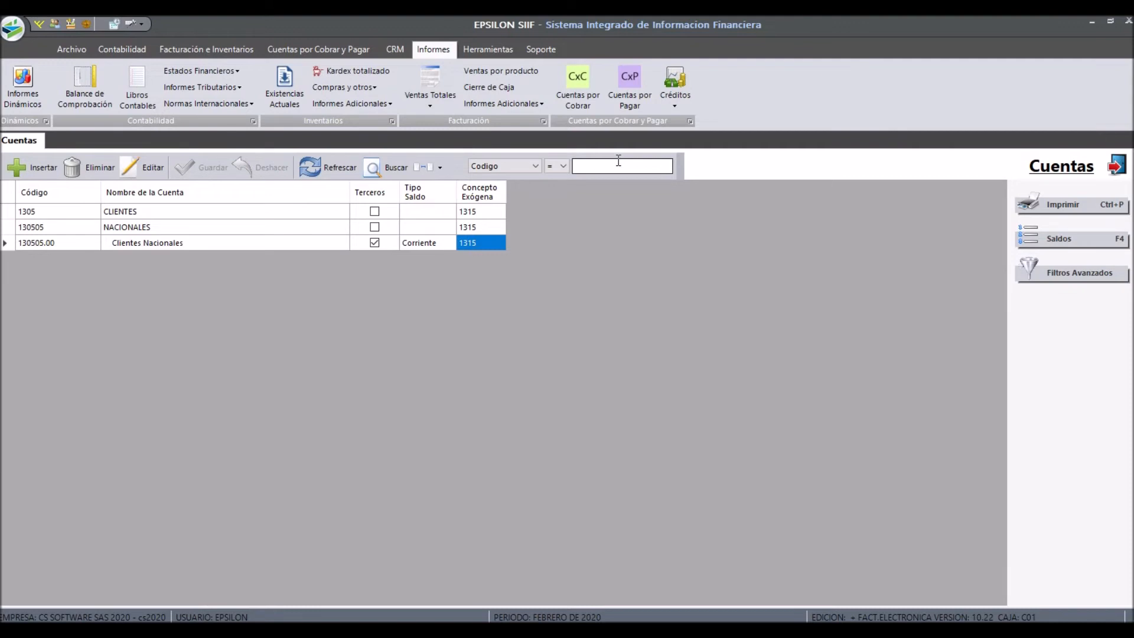
# Look up account code 22 and check the Concepto Exógena assigned to the Proveedores accounts.
pyautogui.write('22')
pyautogui.press('Return')
pyautogui.press('Right')
pyautogui.press('Right')
pyautogui.press('Left')
pyautogui.press('Left')
pyautogui.press('Down')
pyautogui.press('Down')
pyautogui.press('Down')
pyautogui.press('Down')
pyautogui.press('Right')
pyautogui.press('Right')
pyautogui.press('Right')
pyautogui.press('Right')
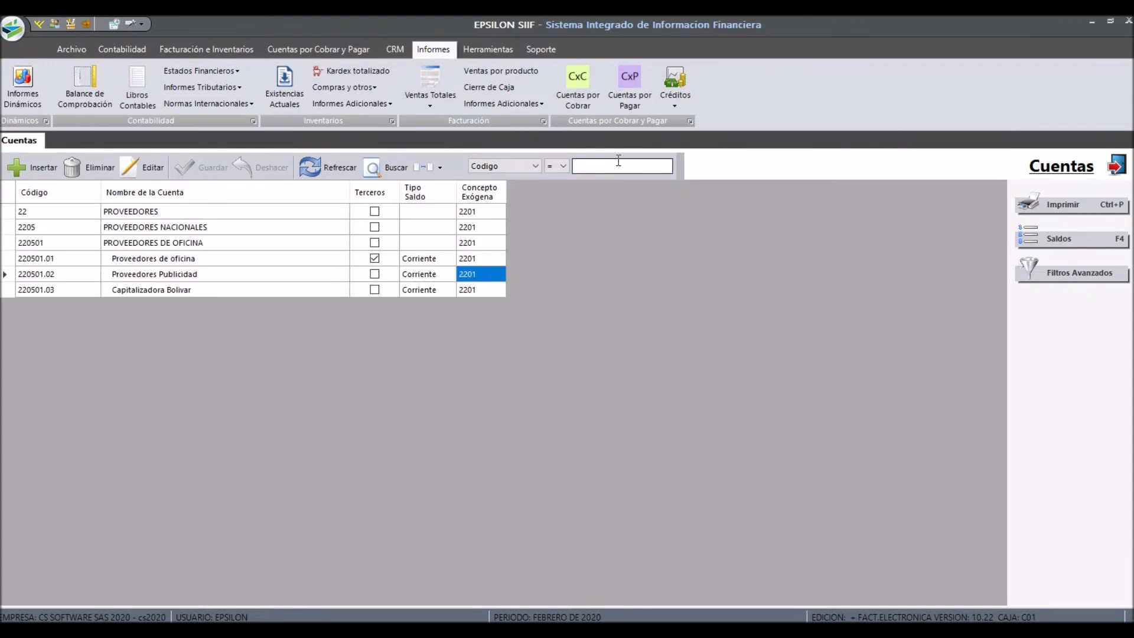
pyautogui.press('Up')
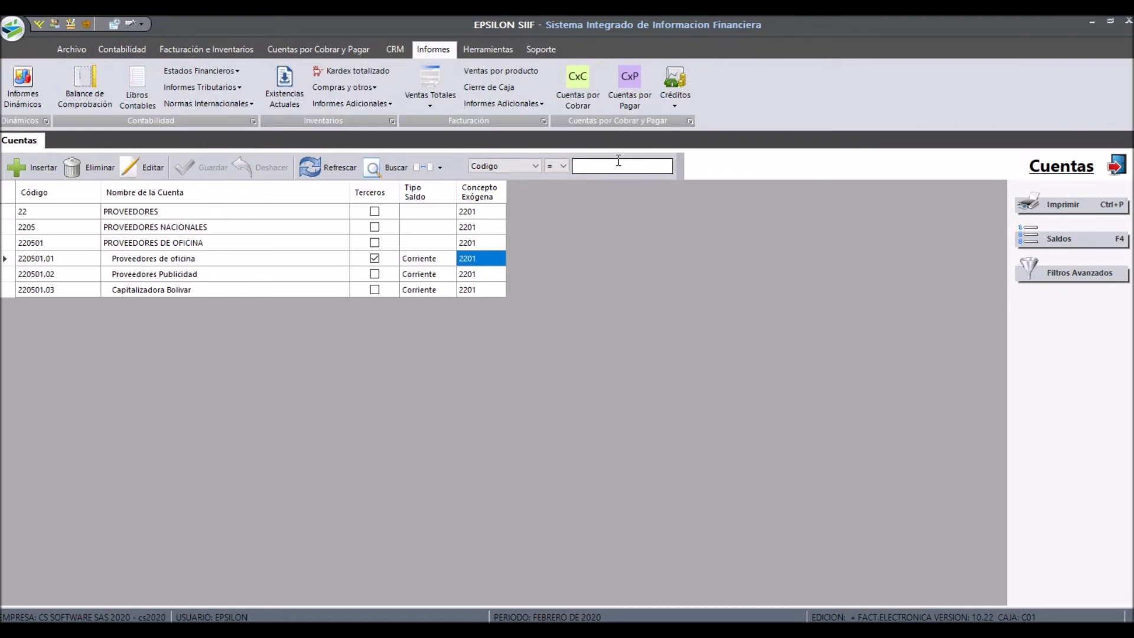
# Check the Terceros setting and Concepto Exógena of account 220501.01 Proveedores de oficina.
pyautogui.press('Left')
pyautogui.press('Left')
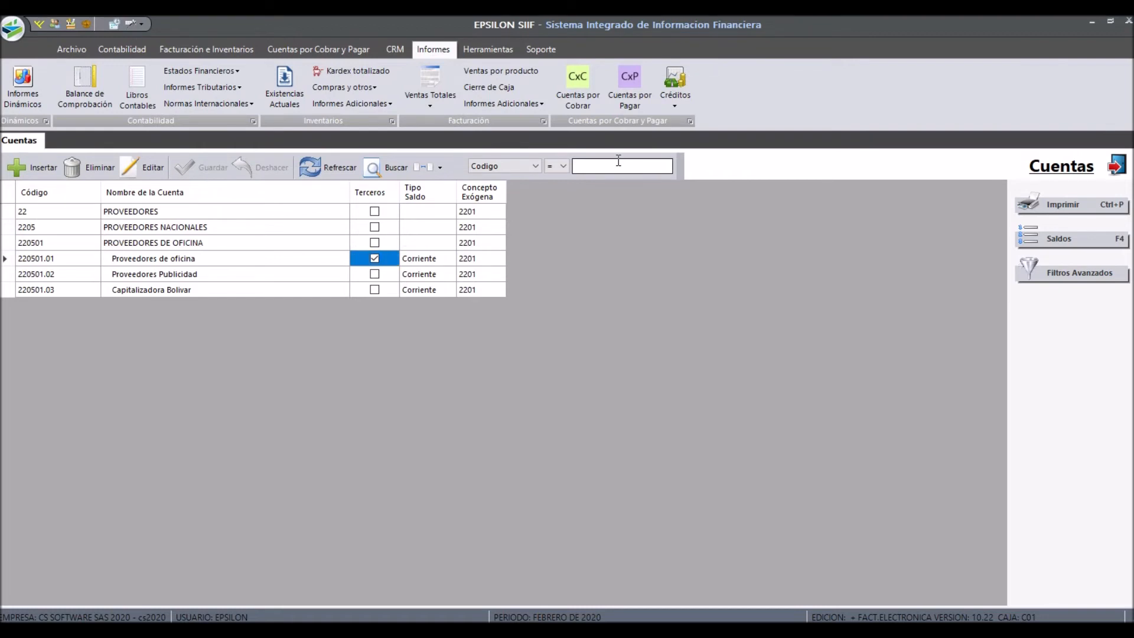
pyautogui.press('Home')
pyautogui.press('Right')
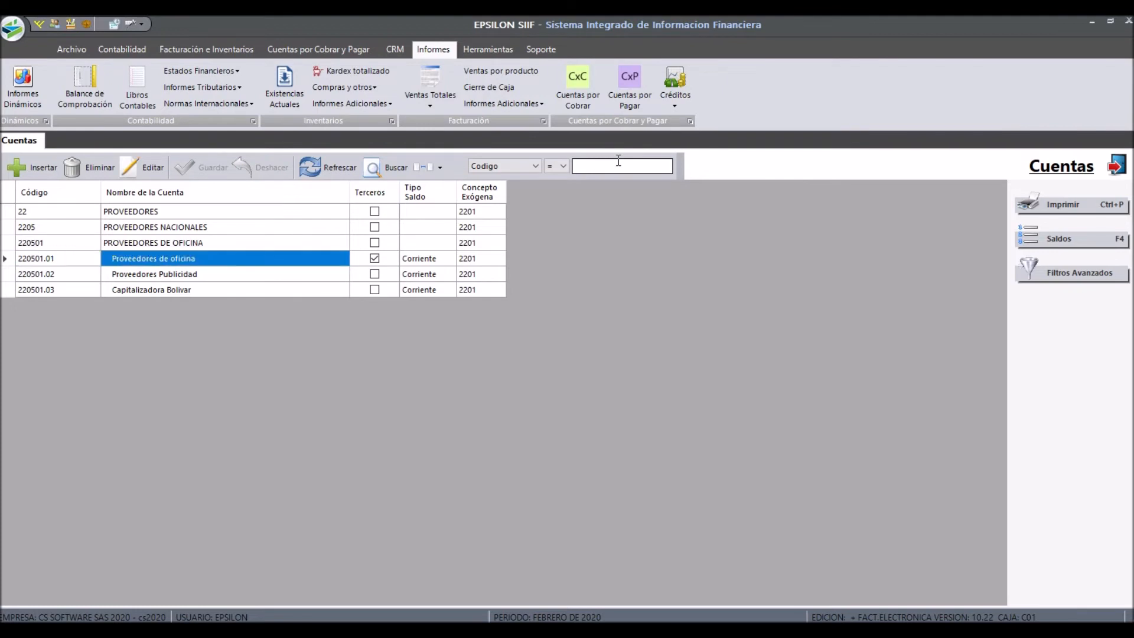
pyautogui.press('Right')
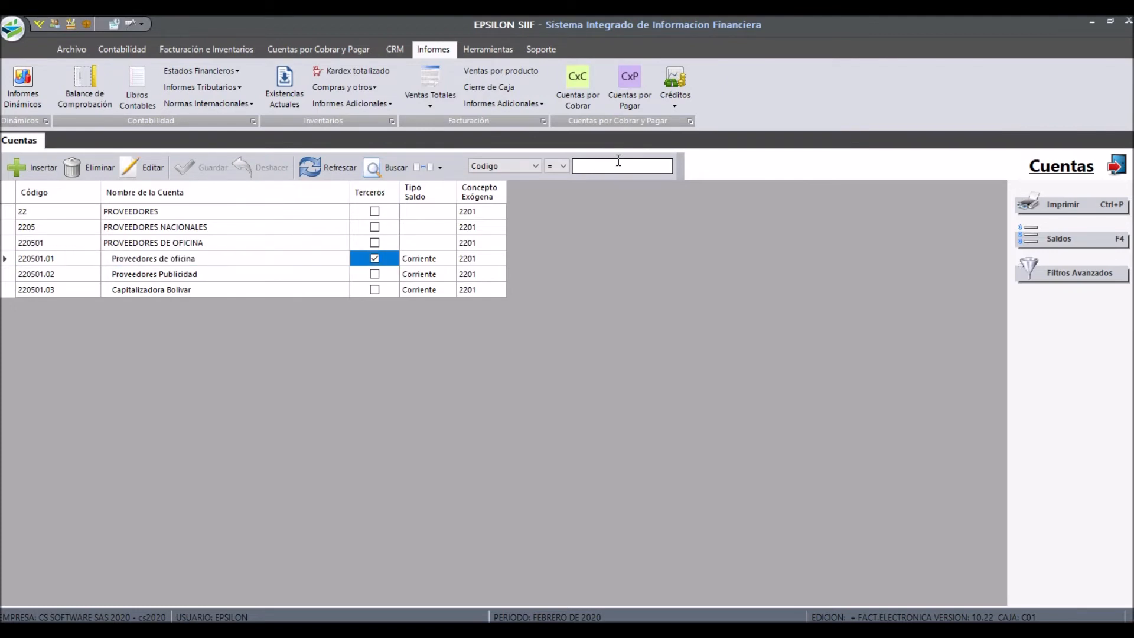
pyautogui.press('Right')
pyautogui.press('Right')
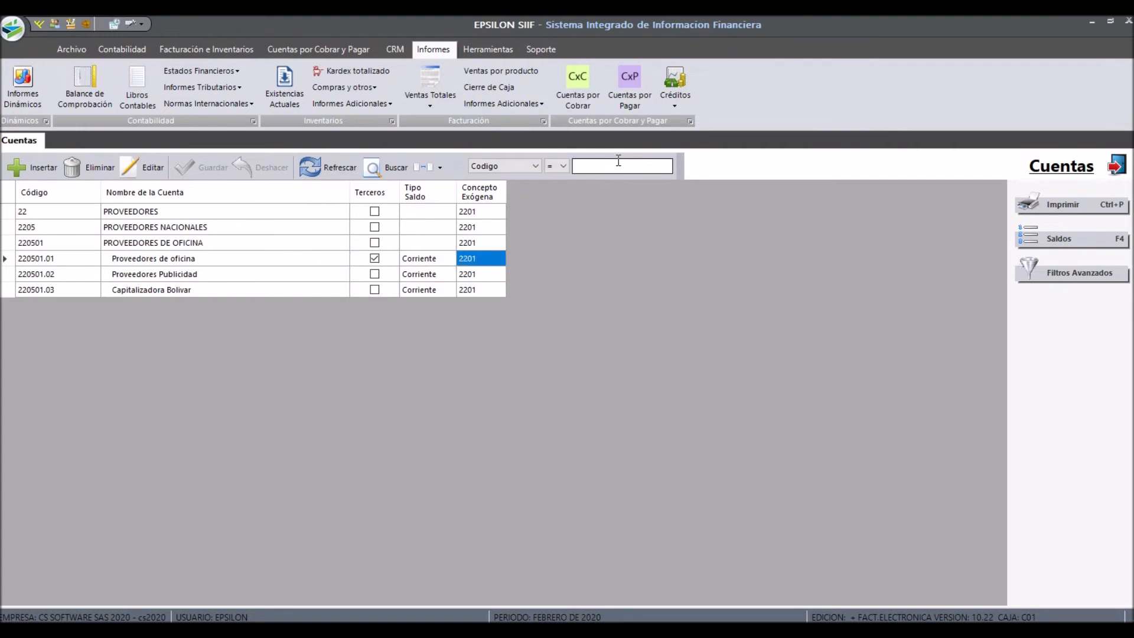
# Generate the 2019 Información Exógena file for formats 1008 - Saldos de cuentas por cobrar and 1009 - Saldo de cuentas por pagar.
pyautogui.click(200, 89)
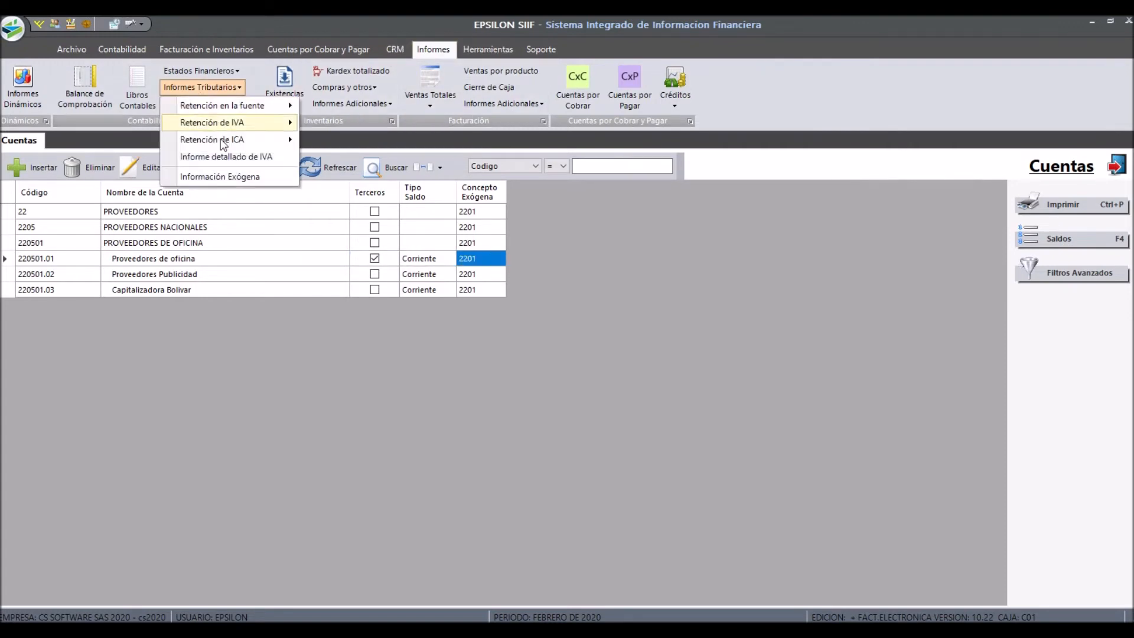
pyautogui.click(248, 179)
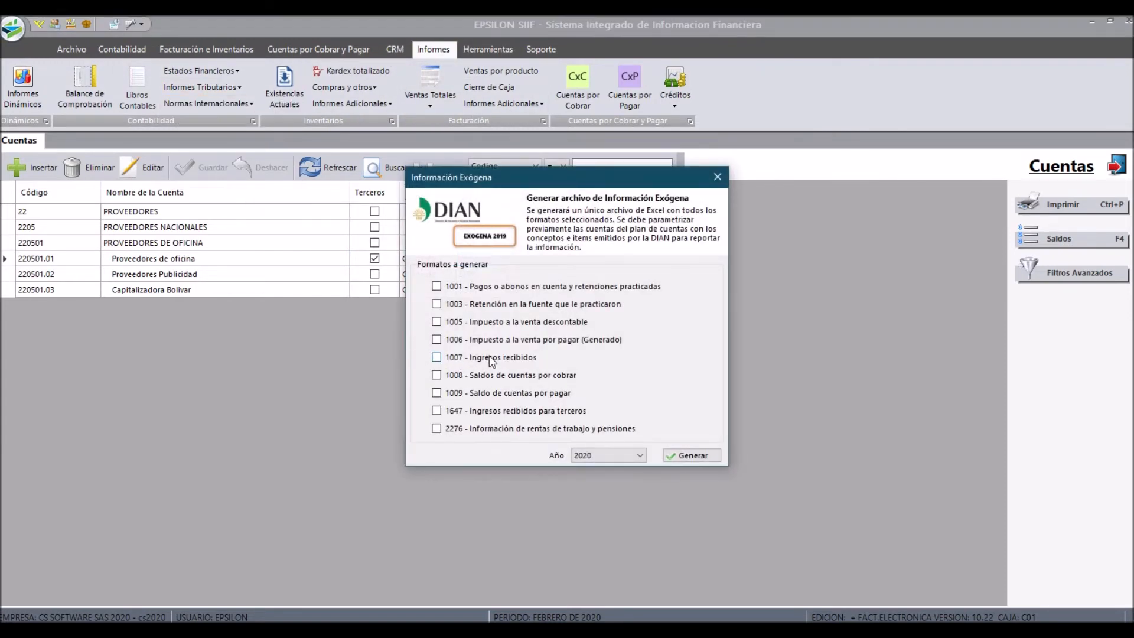
pyautogui.click(491, 378)
pyautogui.click(496, 393)
pyautogui.click(598, 456)
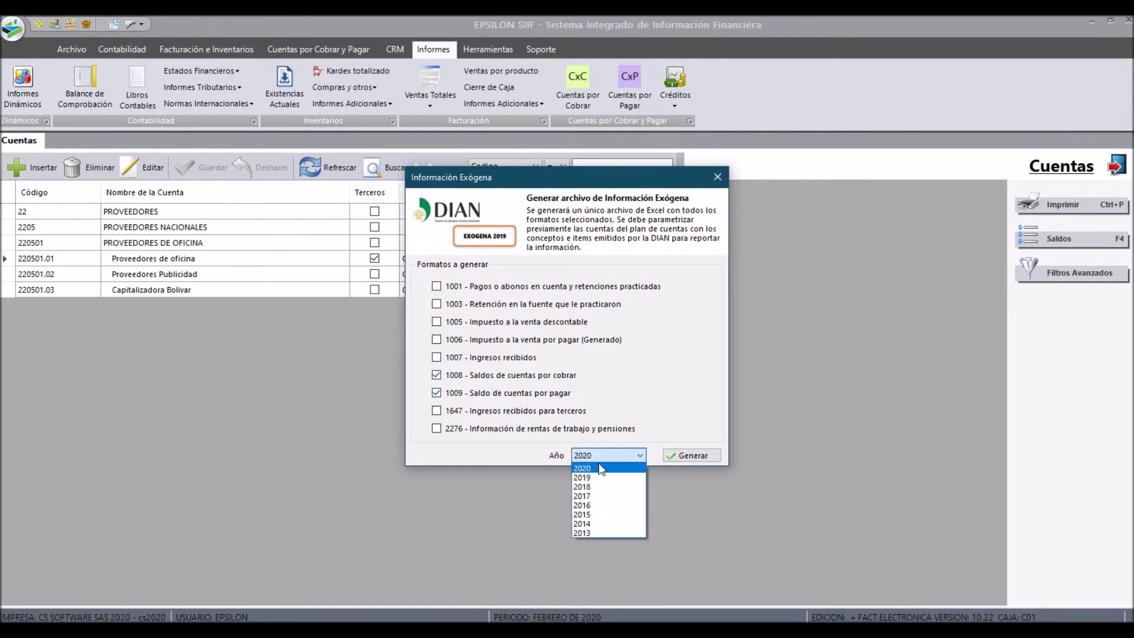
pyautogui.click(597, 477)
pyautogui.click(676, 459)
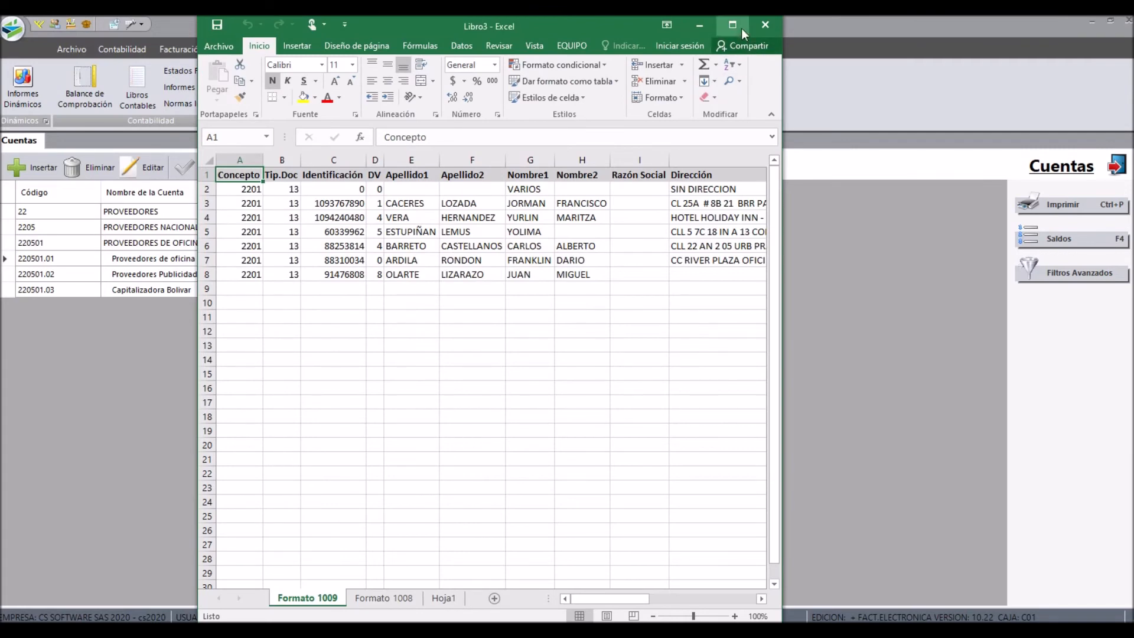
# Maximize the generated workbook and review the rows of the Formato 1008 and Formato 1009 sheets.
pyautogui.click(733, 25)
pyautogui.click(203, 599)
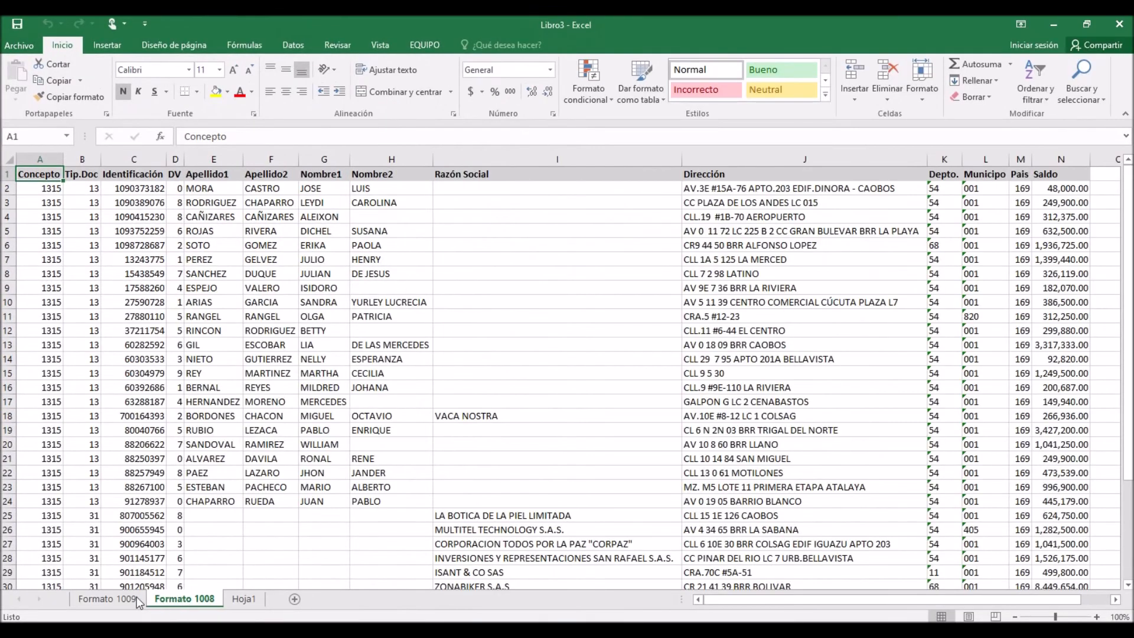
pyautogui.scroll(-8, 264, 349)
pyautogui.scroll(4, 172, 460)
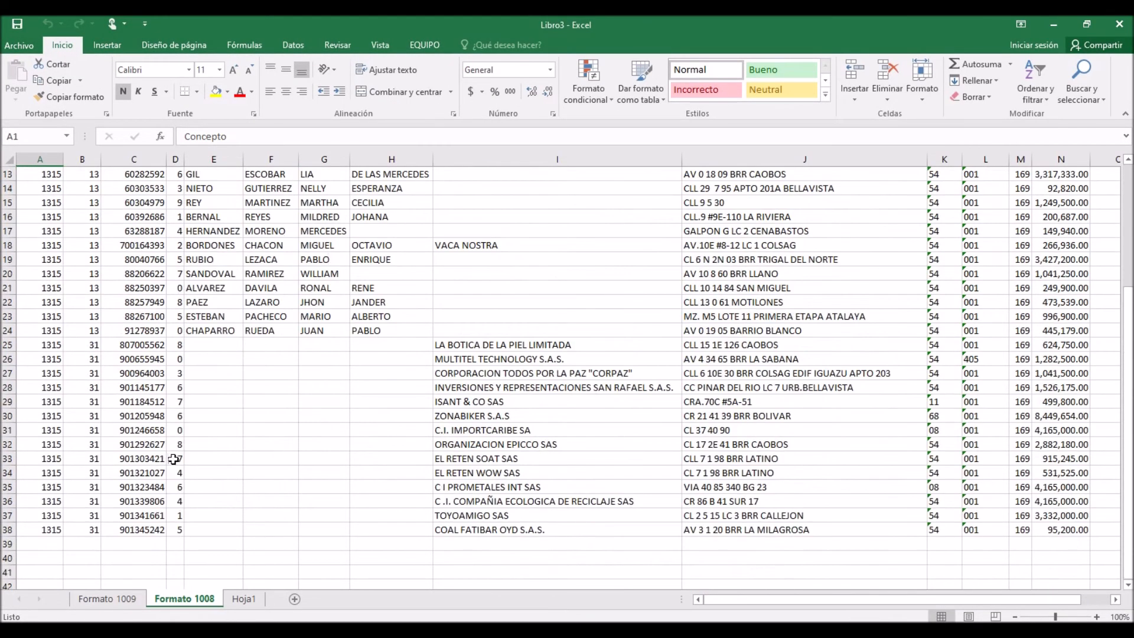
pyautogui.click(124, 596)
pyautogui.scroll(-2, 228, 342)
pyautogui.scroll(2, 228, 342)
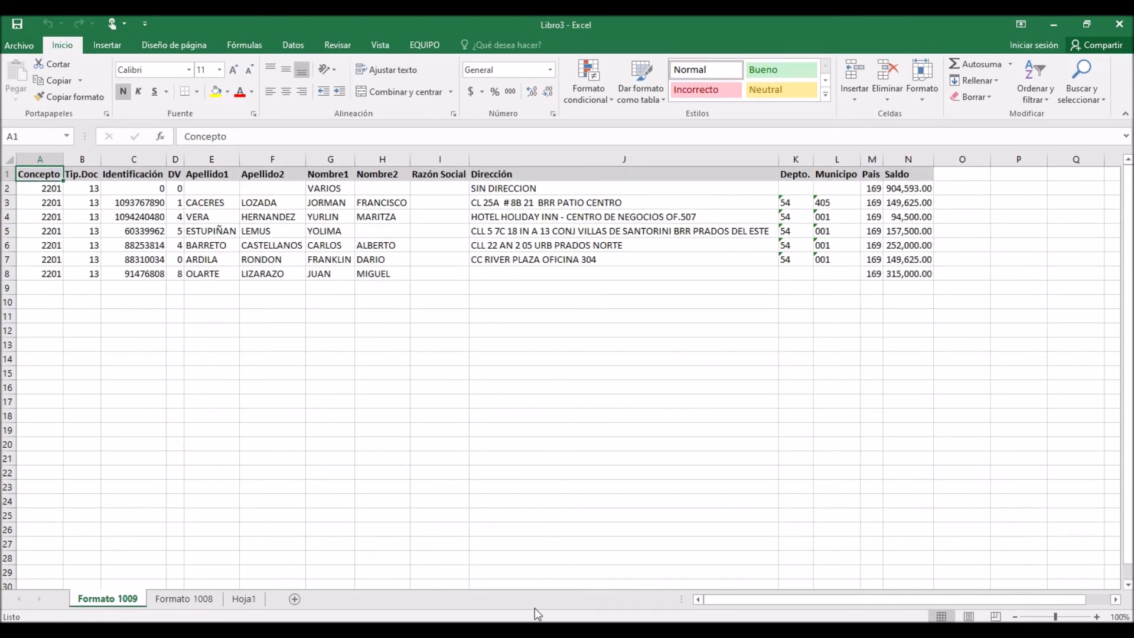
# Switch back to EPSILON SIIF, reopen Información Exógena and select format 1647 - Ingresos recibidos para terceros.
pyautogui.click(569, 628)
pyautogui.click(715, 180)
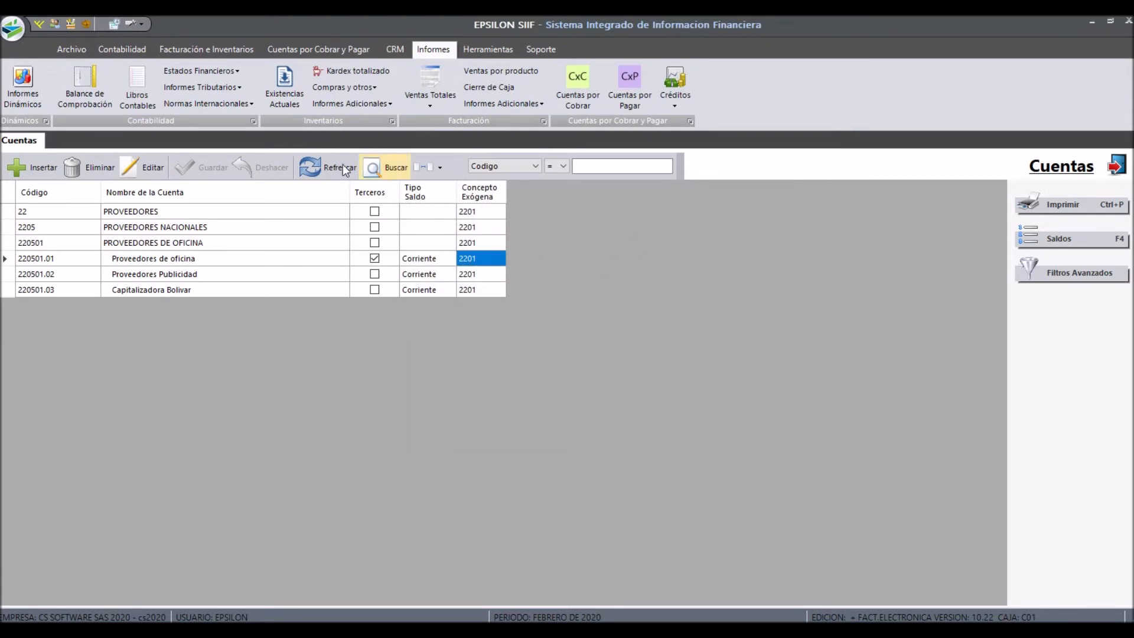
pyautogui.click(229, 88)
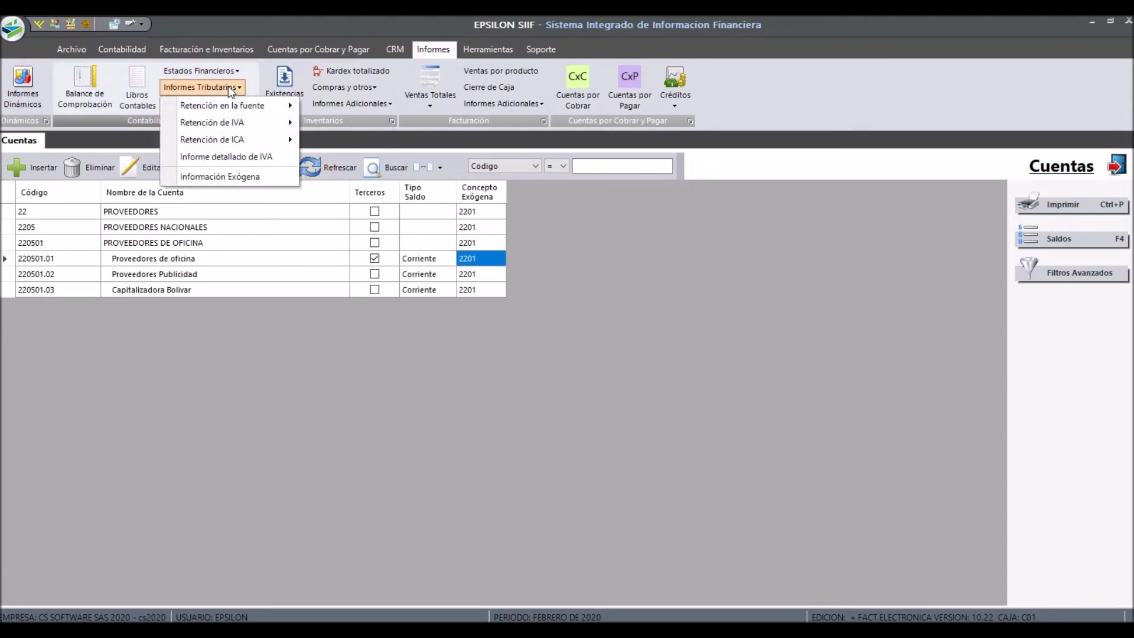
pyautogui.click(243, 178)
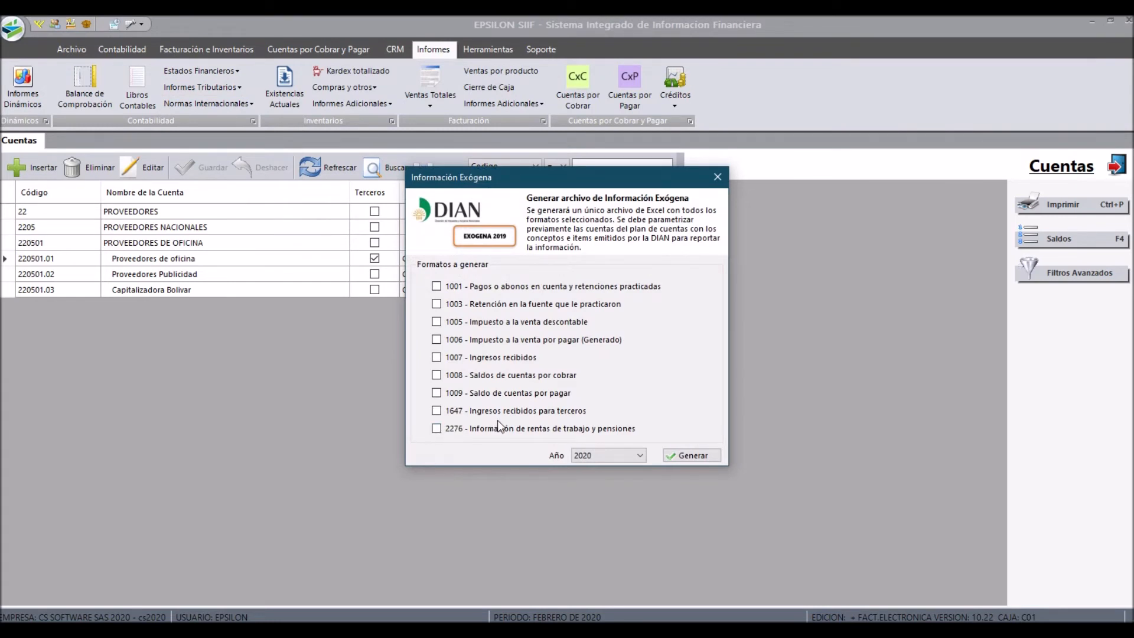
pyautogui.click(512, 412)
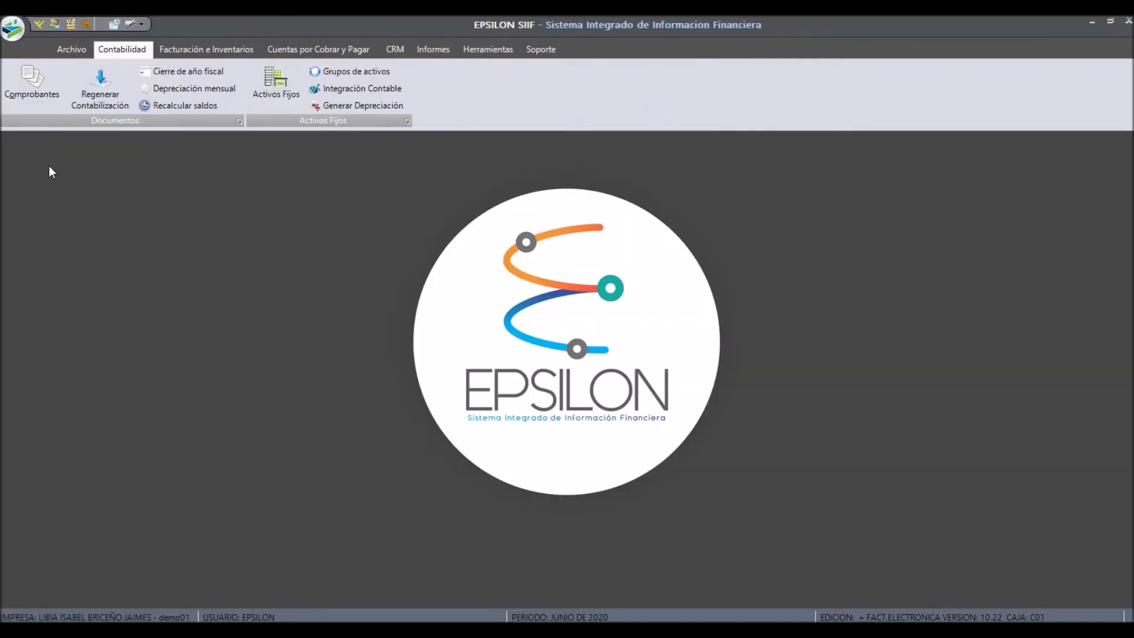
# Open the accounting vouchers and search across Todos los años for number CC%0008.
pyautogui.click(37, 93)
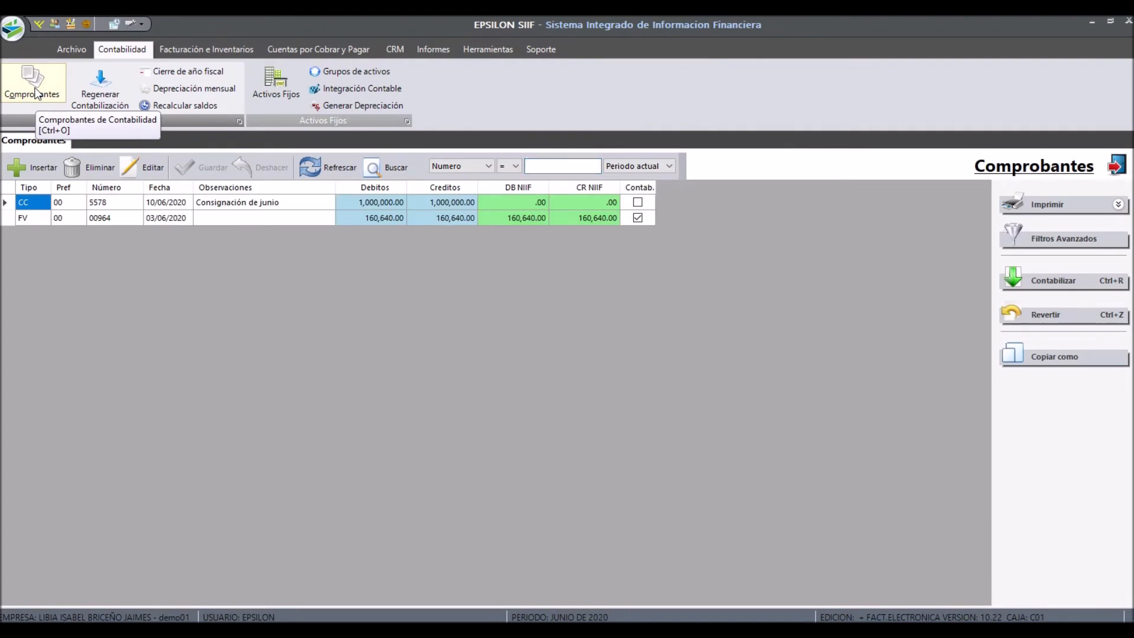
pyautogui.click(621, 170)
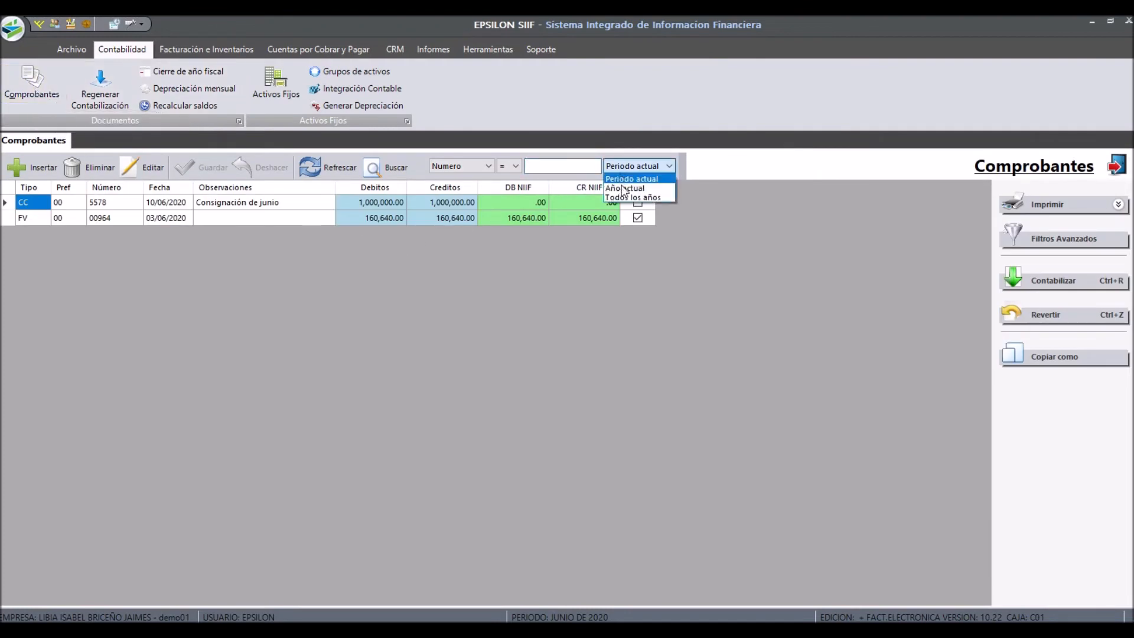
pyautogui.click(630, 197)
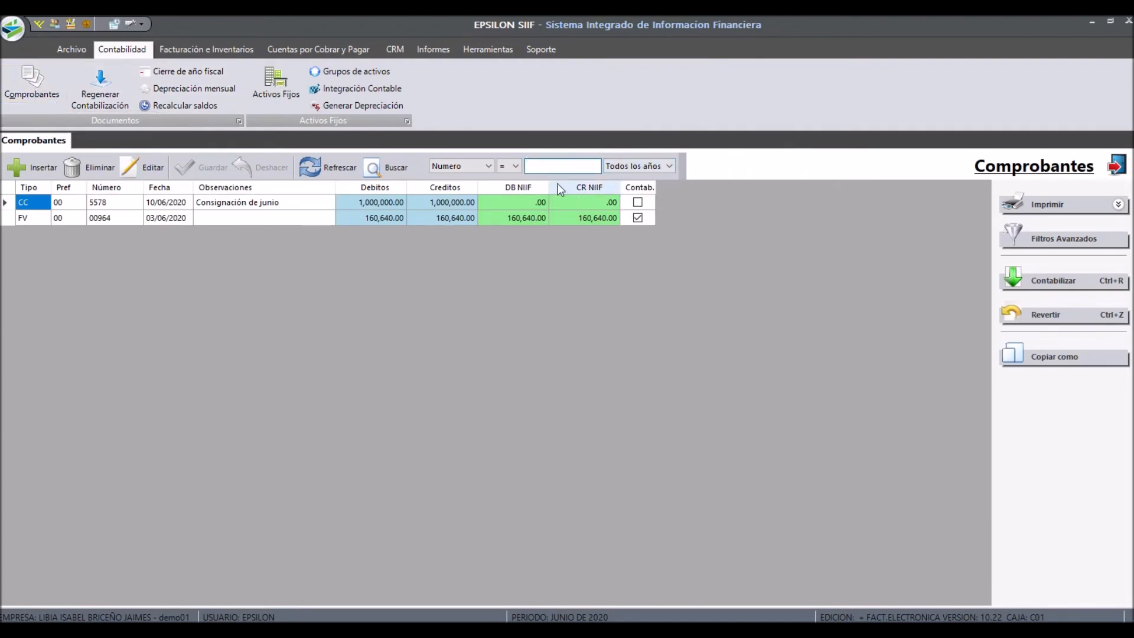
pyautogui.write('CC%0008')
pyautogui.press('Return')
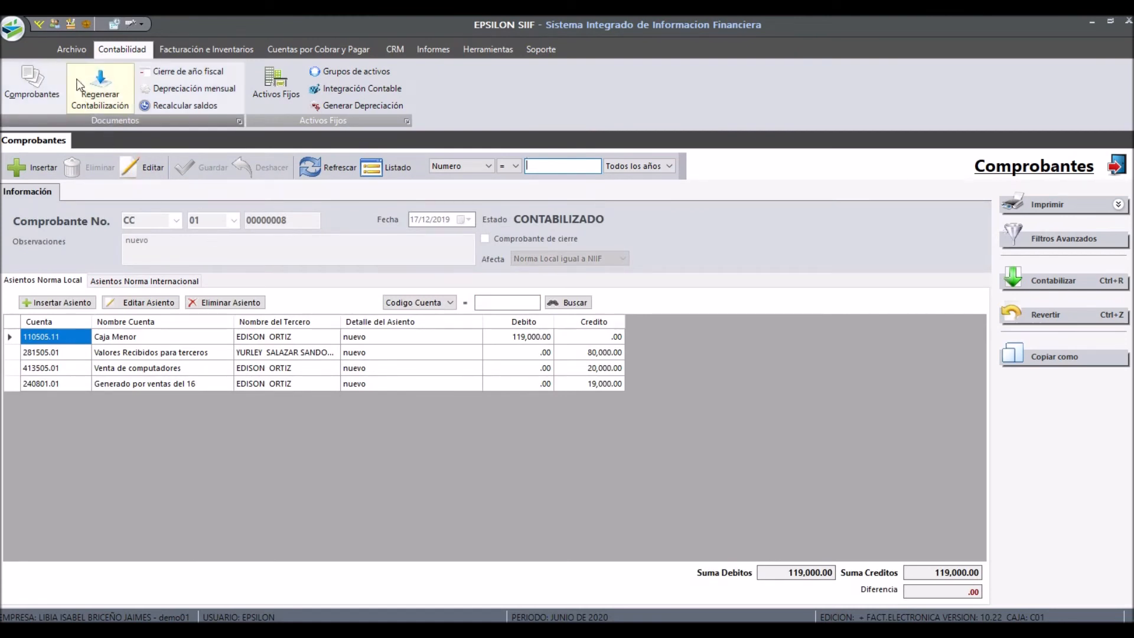
# Look up account 281505 in the accounts list and check the Terceros setting and Concepto Exógena of 281505.01 Valores Recibidos para terceros.
pyautogui.click(71, 52)
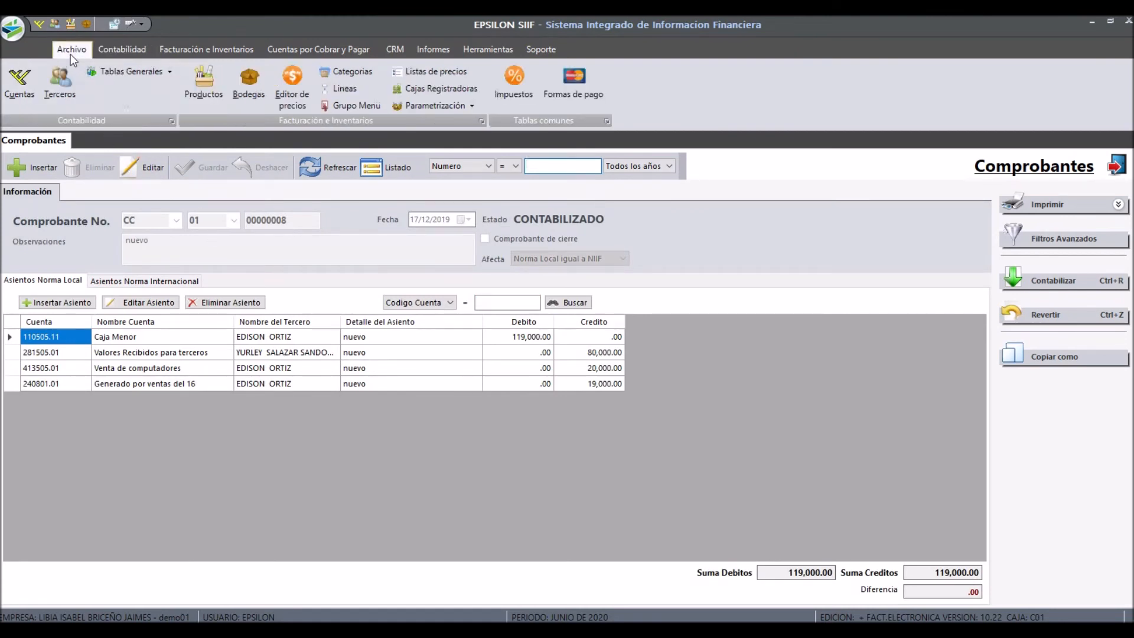
pyautogui.click(17, 83)
pyautogui.write('281505')
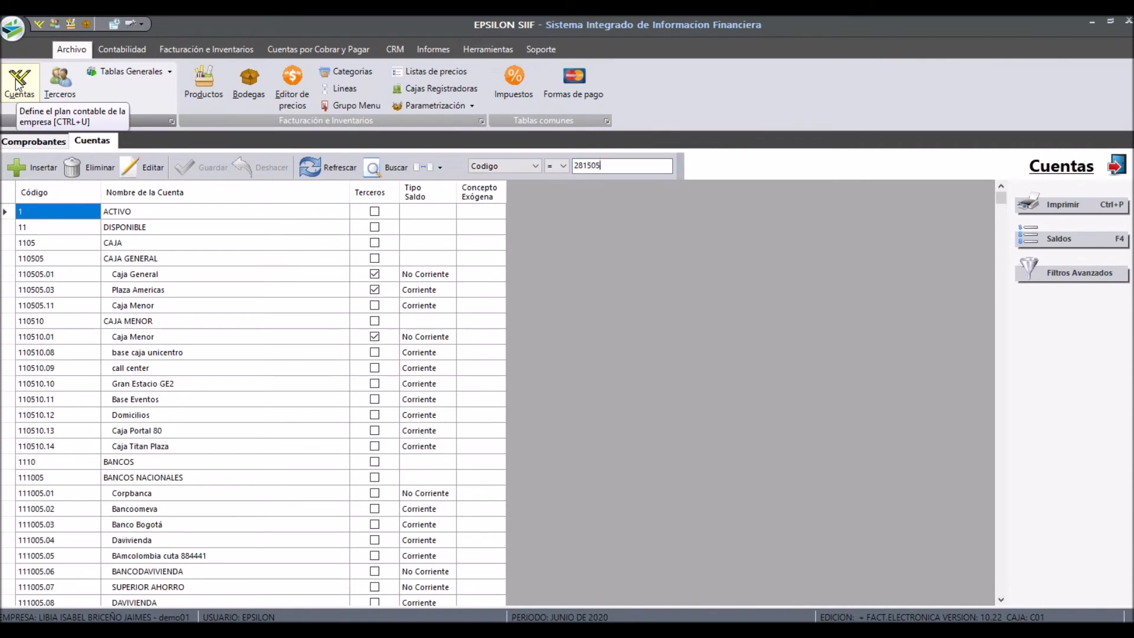
pyautogui.press('Return')
pyautogui.press('Down')
pyautogui.press('Right')
pyautogui.press('Right')
pyautogui.press('Right')
pyautogui.press('Left')
pyautogui.press('Left')
pyautogui.press('Left')
pyautogui.press('Right')
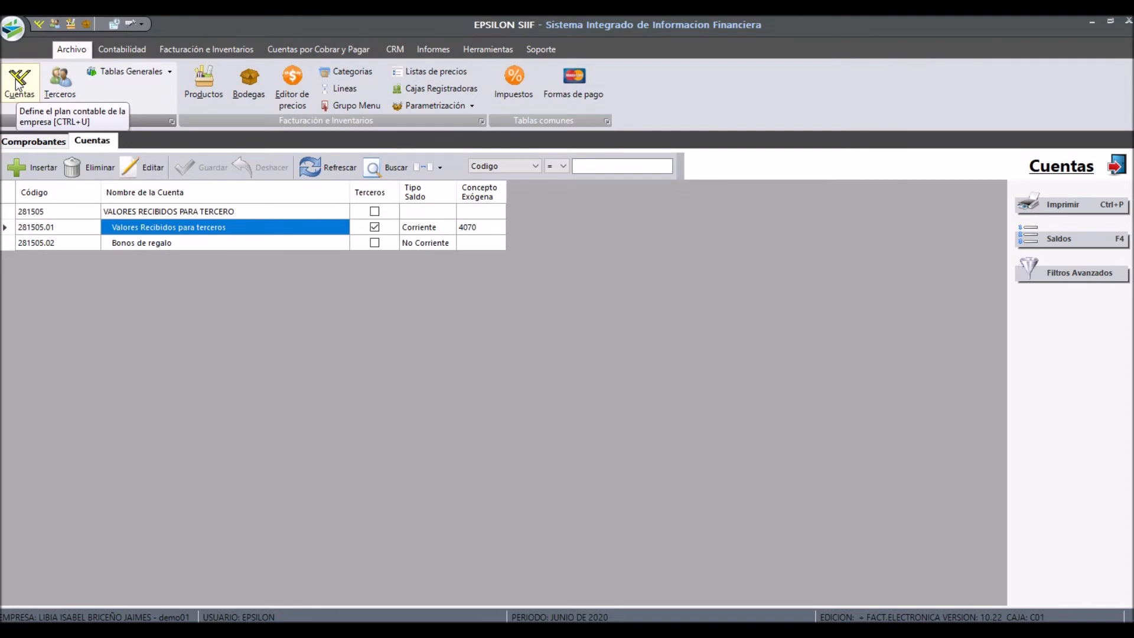
pyautogui.click(33, 141)
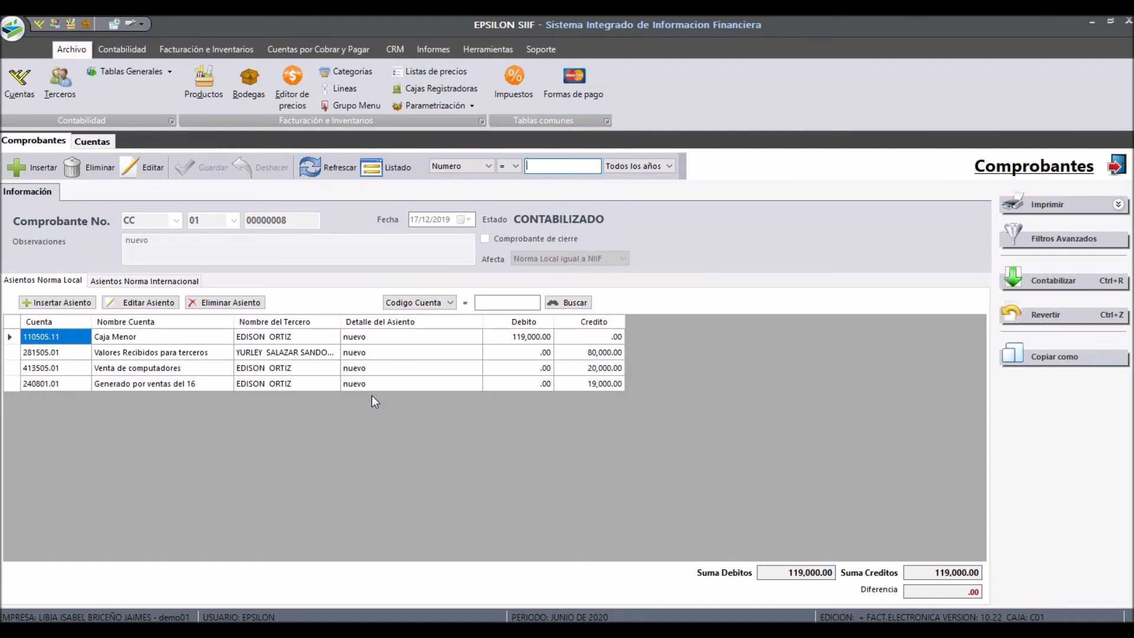
pyautogui.click(525, 341)
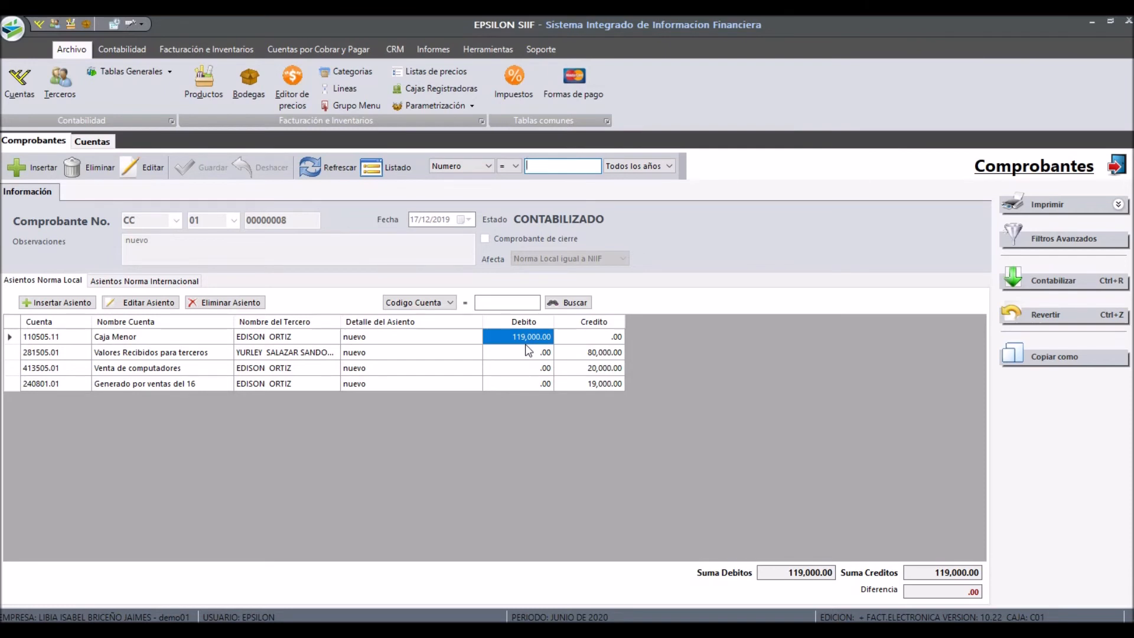
pyautogui.press('Left')
pyautogui.press('Left')
pyautogui.press('Left')
pyautogui.press('Left')
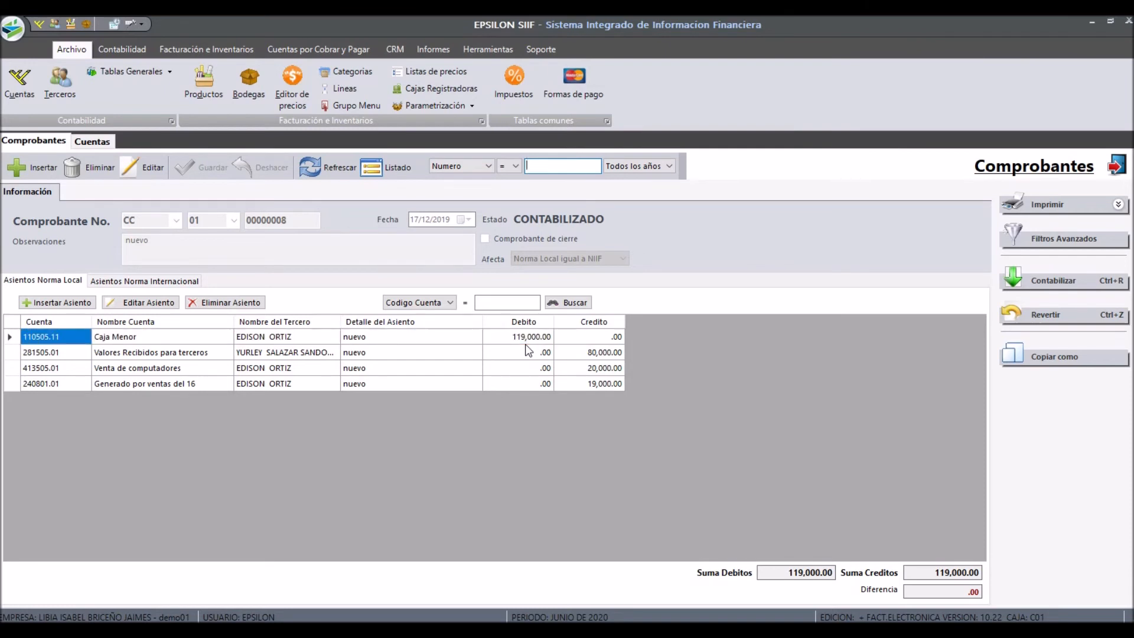
pyautogui.press('Right')
pyautogui.press('Right')
pyautogui.press('Right')
pyautogui.press('Right')
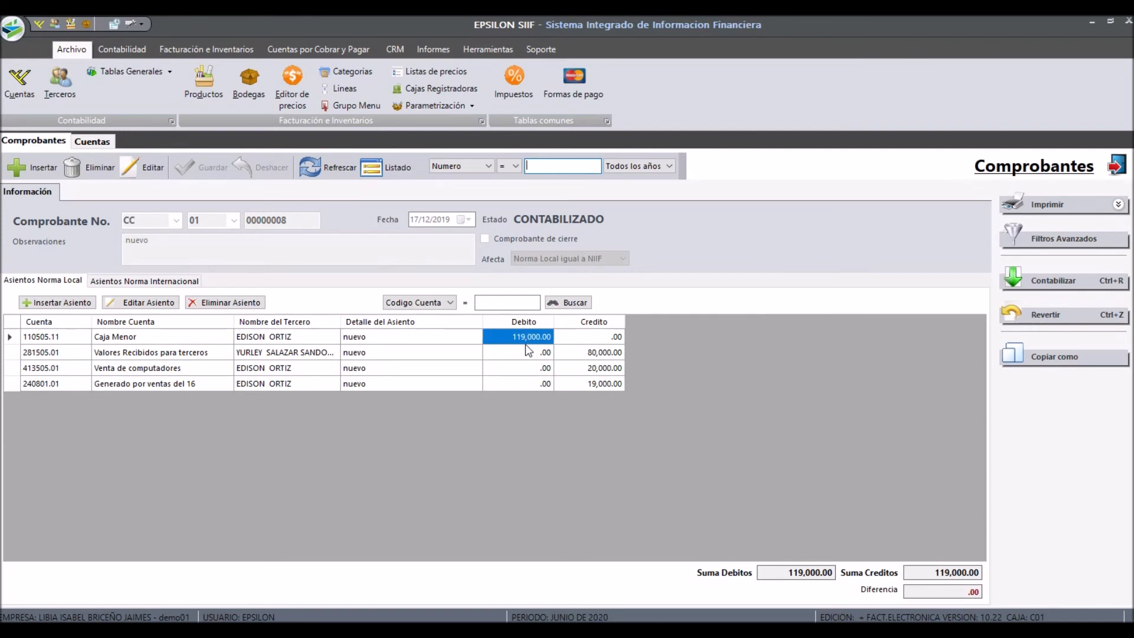
# Review the account, third party and credit amount of the 281505.01 Valores Recibidos para terceros entry.
pyautogui.press('Down')
pyautogui.press('Left')
pyautogui.press('Left')
pyautogui.press('Left')
pyautogui.press('Left')
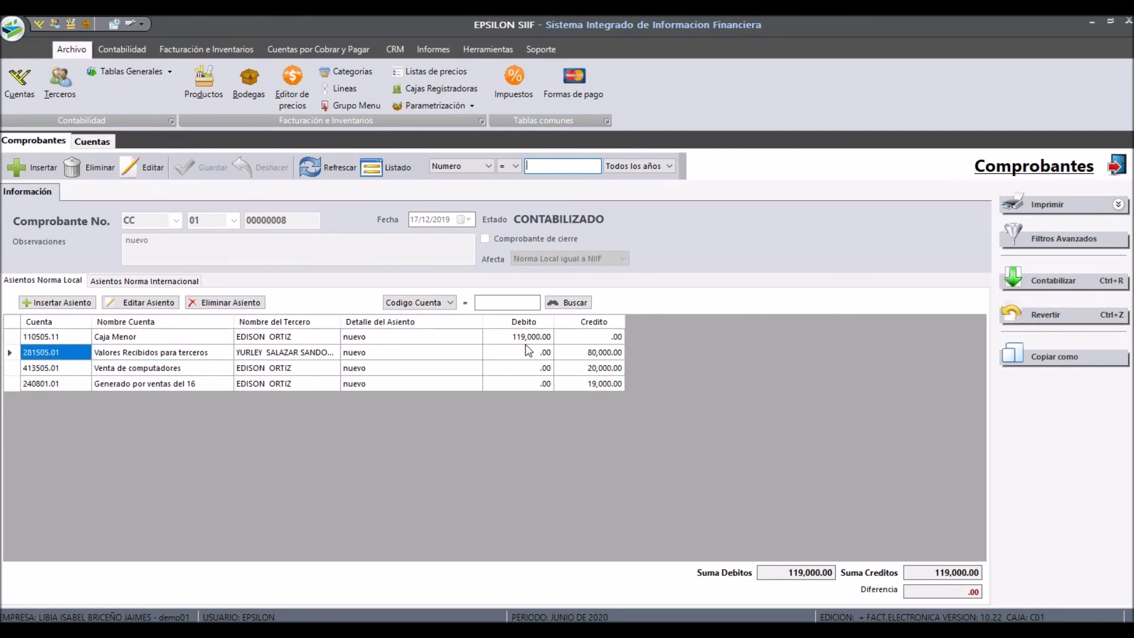
pyautogui.press('Right')
pyautogui.press('Right')
pyautogui.press('Right')
pyautogui.press('Right')
pyautogui.press('Right')
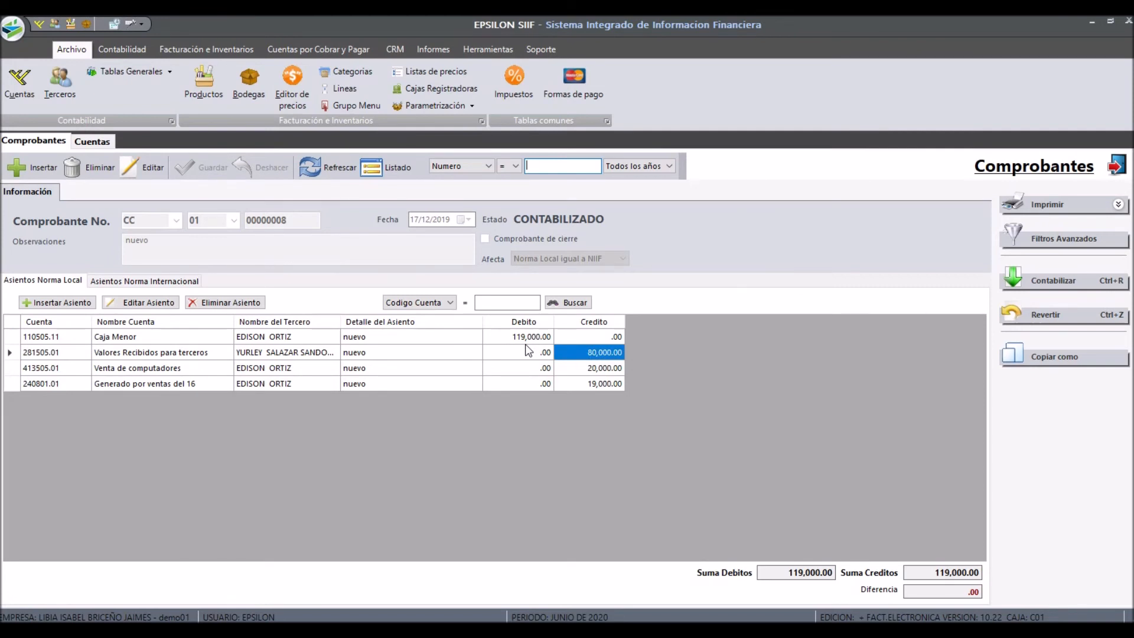
pyautogui.press('Left')
pyautogui.press('Left')
pyautogui.press('Left')
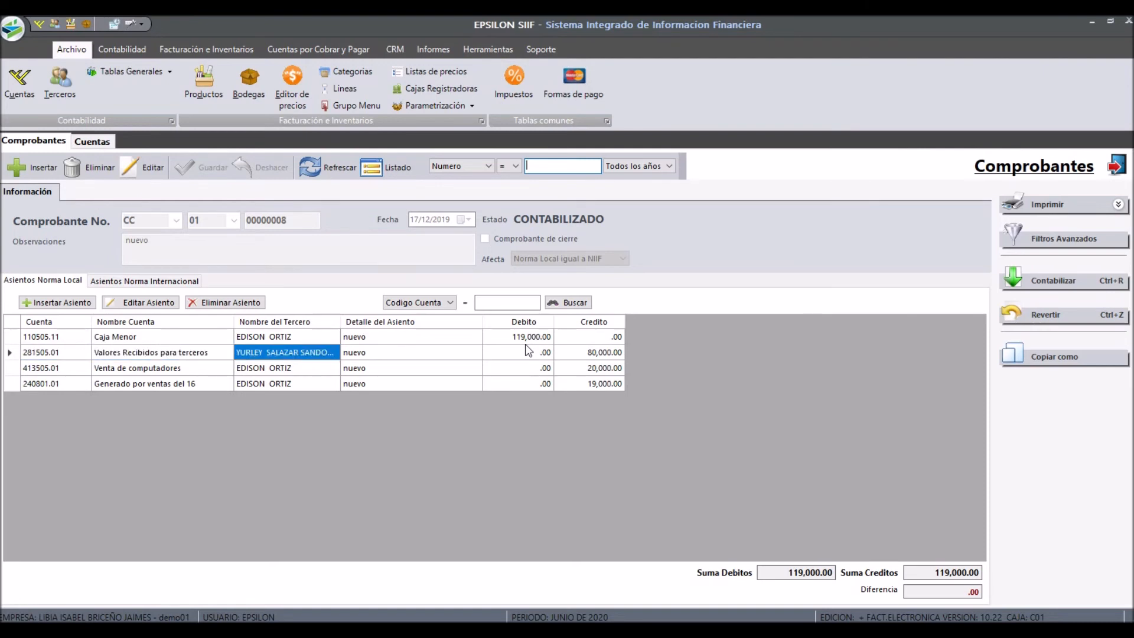
pyautogui.press('Right')
pyautogui.press('Right')
pyautogui.press('Right')
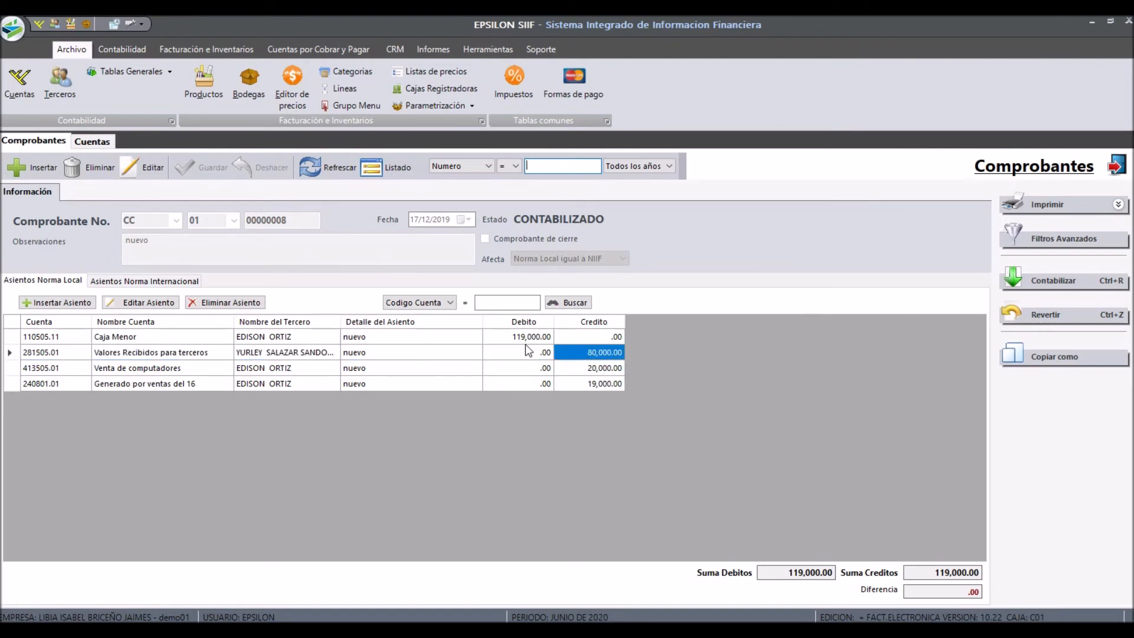
# Examine the account and third party of the 413505.01 Venta de computadores entry and compare them with the 281505.01 entry.
pyautogui.press('Left')
pyautogui.press('Left')
pyautogui.press('Left')
pyautogui.press('Down')
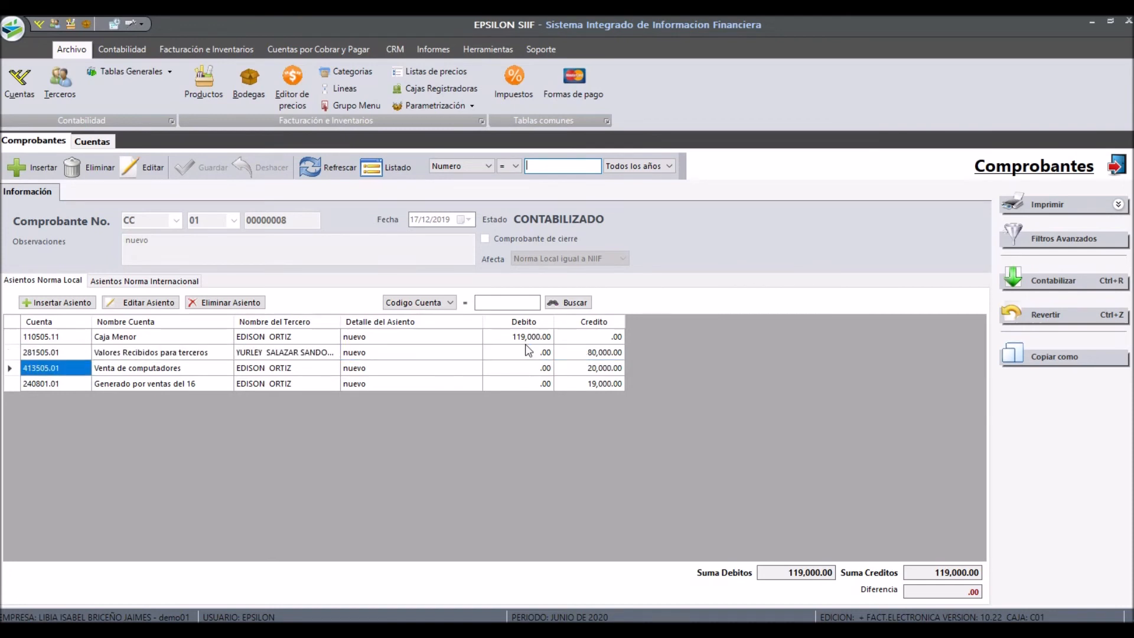
pyautogui.press('Right')
pyautogui.press('Right')
pyautogui.press('Left')
pyautogui.press('Left')
pyautogui.press('Right')
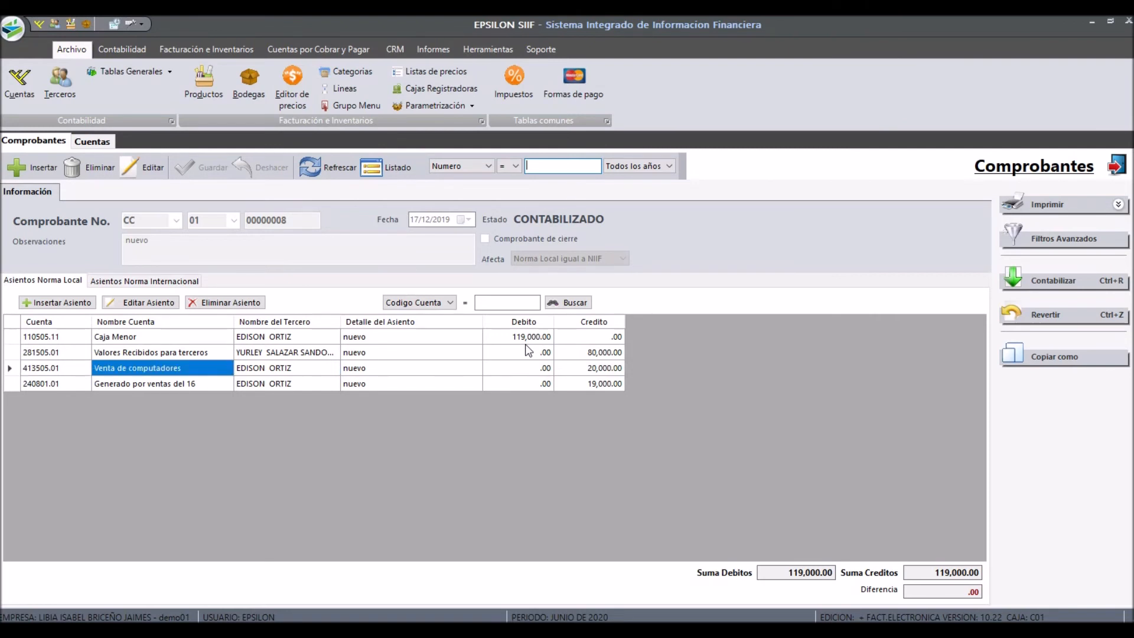
pyautogui.press('Left')
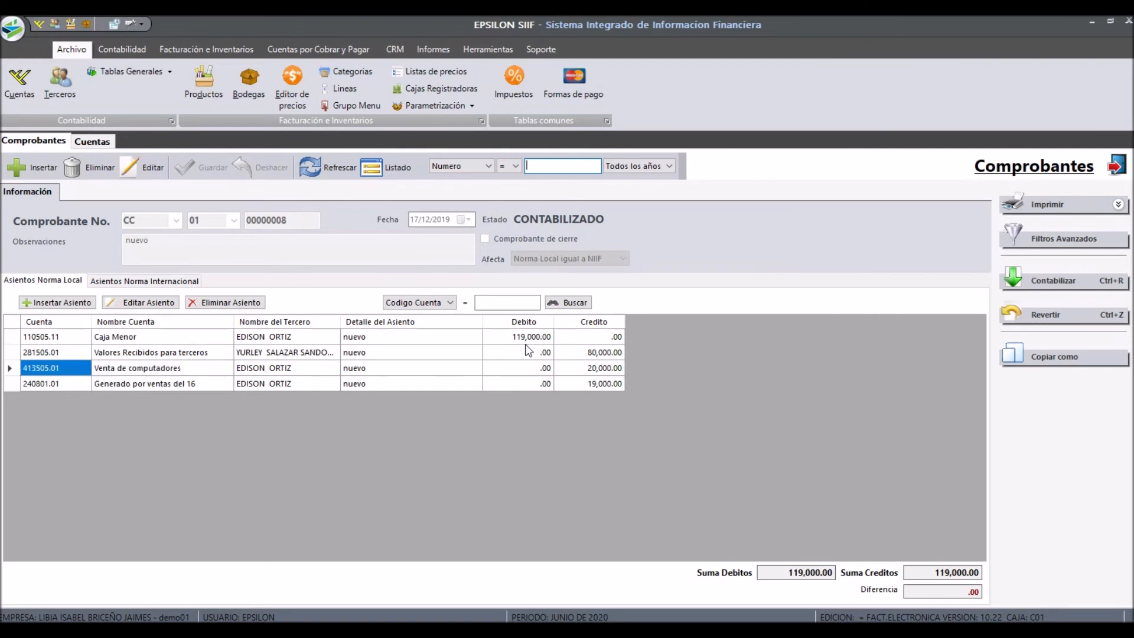
pyautogui.press('Right')
pyautogui.press('Right')
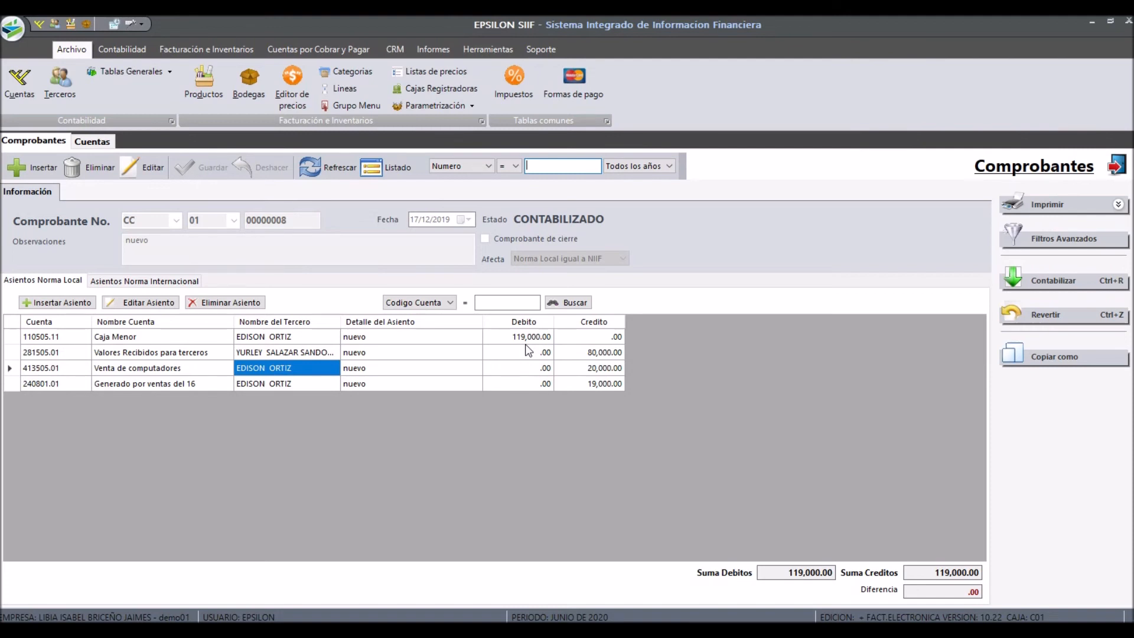
pyautogui.press('Left')
pyautogui.press('Left')
pyautogui.press('Right')
pyautogui.press('Right')
pyautogui.press('Up')
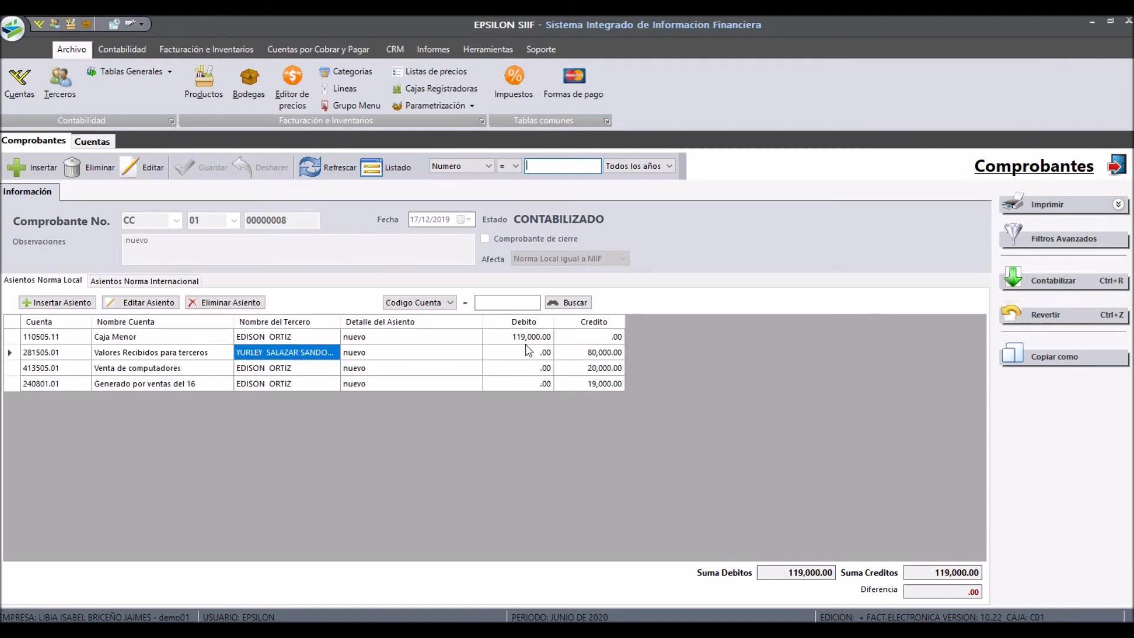
# Examine the account, name and third party of the 240801.01 Generado por ventas del 16 entry.
pyautogui.press('Down')
pyautogui.press('Down')
pyautogui.press('Left')
pyautogui.press('Left')
pyautogui.press('Right')
pyautogui.press('Right')
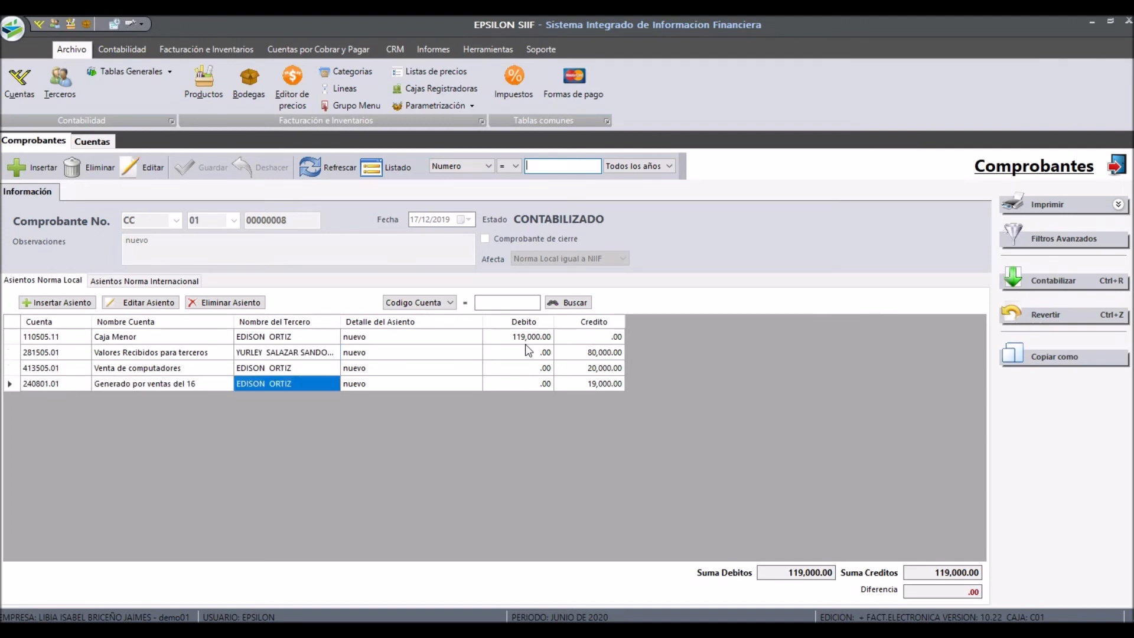
pyautogui.press('Left')
pyautogui.press('Left')
pyautogui.press('Right')
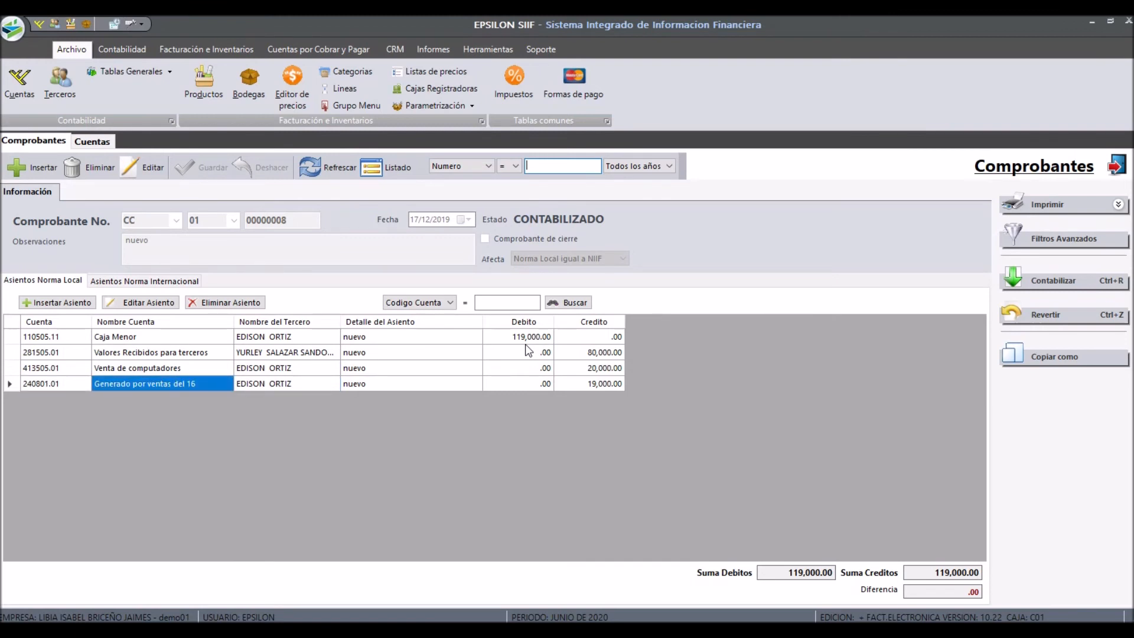
pyautogui.press('Left')
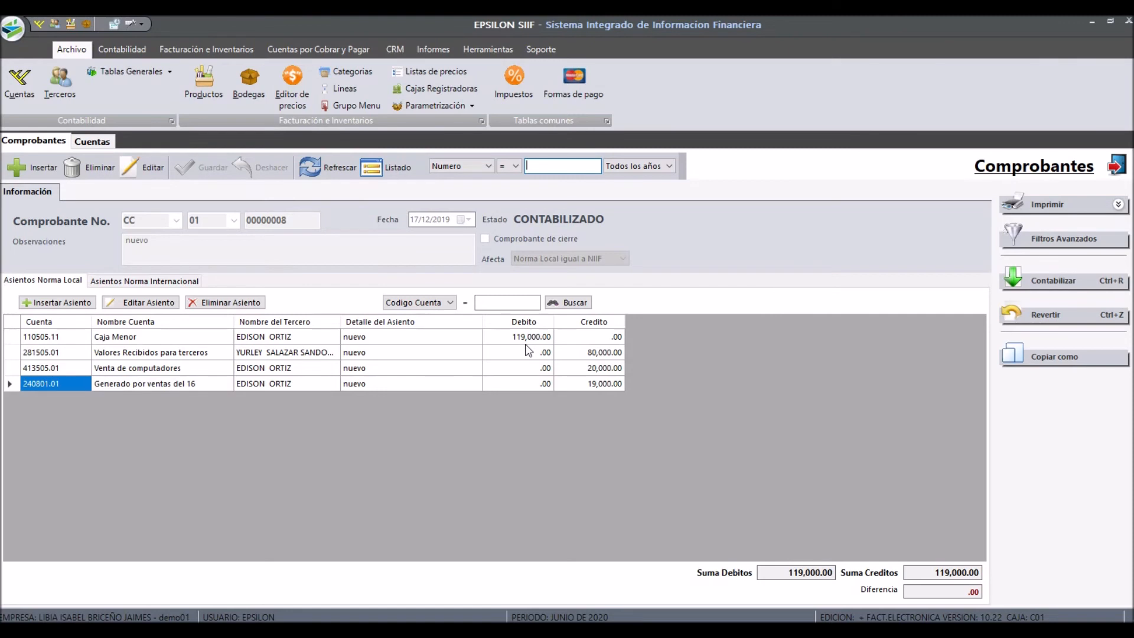
pyautogui.press('Right')
pyautogui.press('Right')
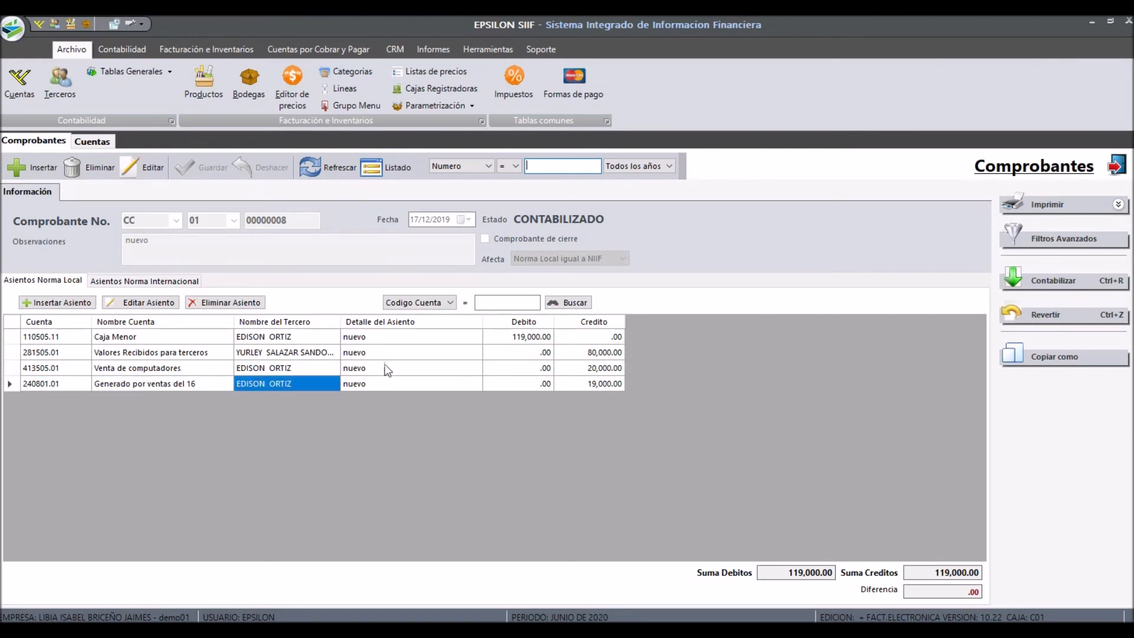
# Generate the Información Exógena file for format 1647 - Ingresos recibidos para terceros, year 2019, and maximize the resulting workbook.
pyautogui.click(426, 51)
pyautogui.click(201, 87)
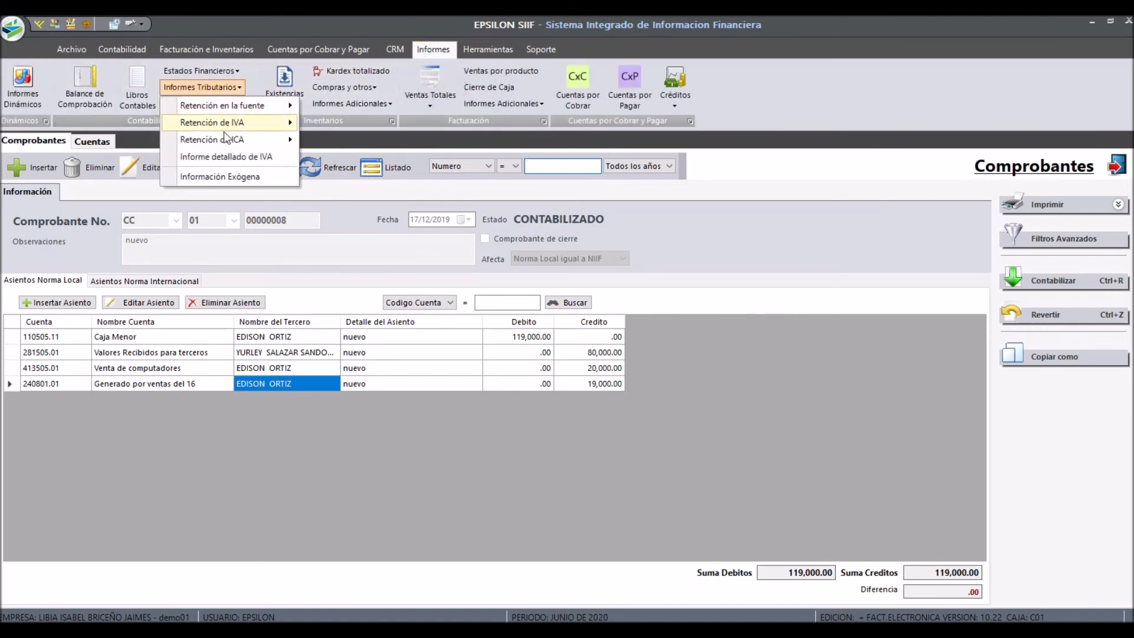
pyautogui.click(239, 176)
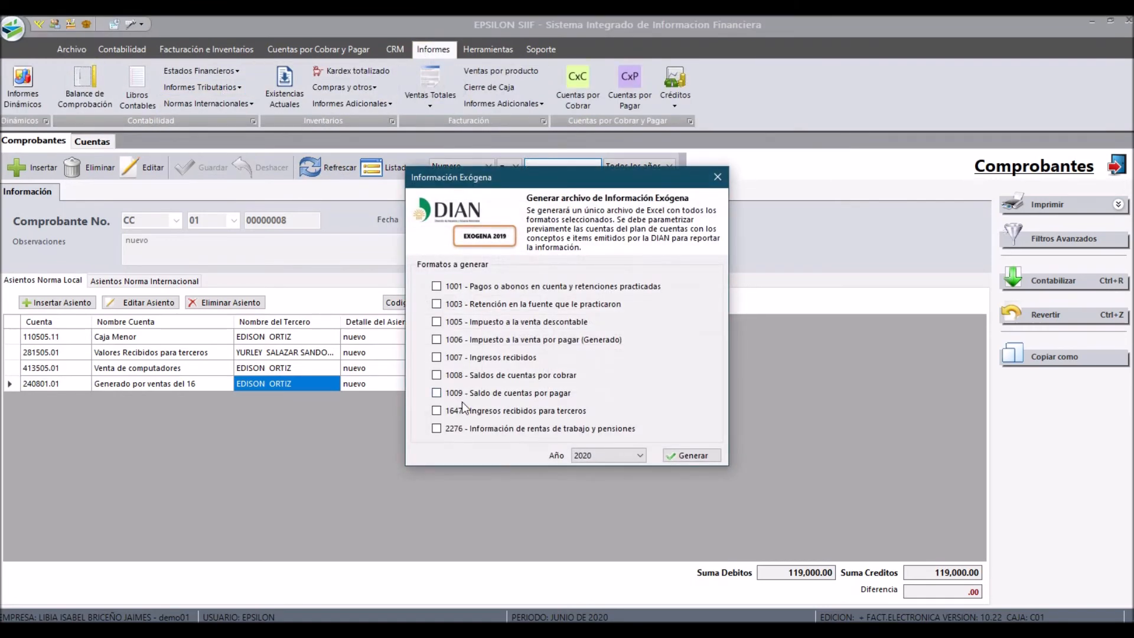
pyautogui.click(469, 410)
pyautogui.click(597, 455)
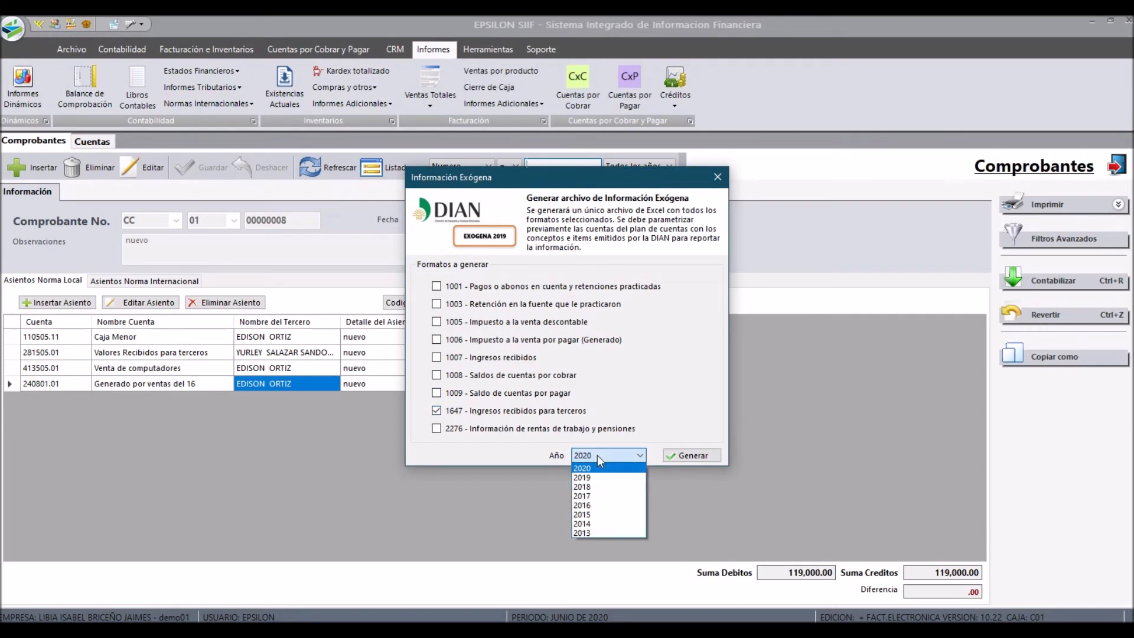
pyautogui.click(597, 480)
pyautogui.click(666, 456)
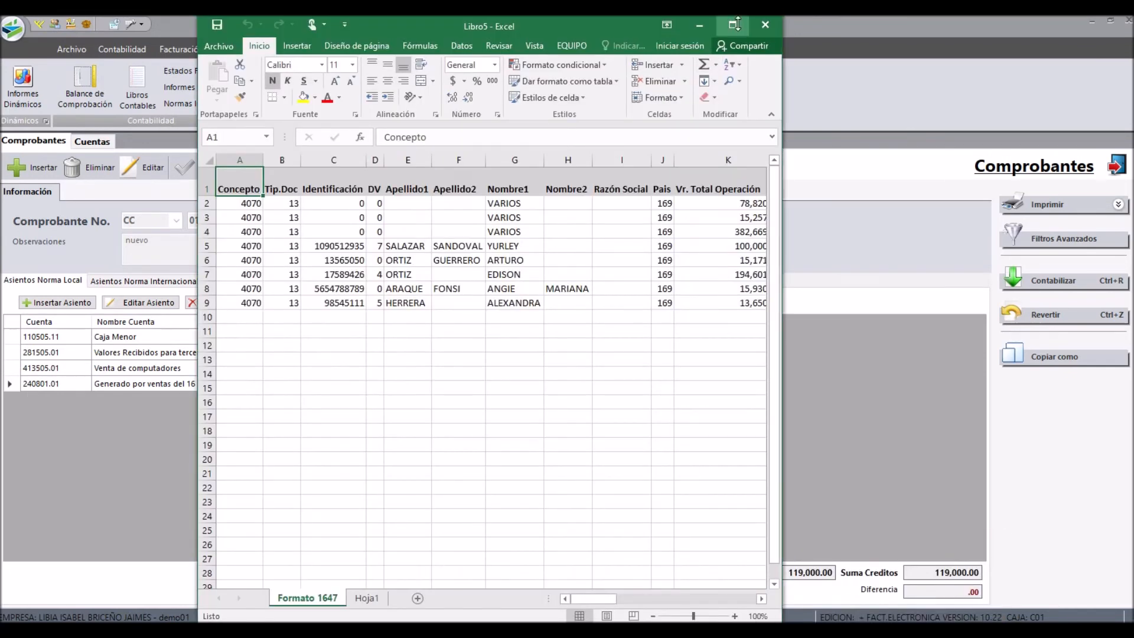
pyautogui.click(734, 25)
# Locate row 5 of the Formato 1647 sheet and examine its concept, document type and identification.
pyautogui.click(52, 216)
pyautogui.press('Up')
pyautogui.press('Up')
pyautogui.press('Down')
pyautogui.press('Down')
pyautogui.press('Down')
pyautogui.press('Down')
pyautogui.press('Down')
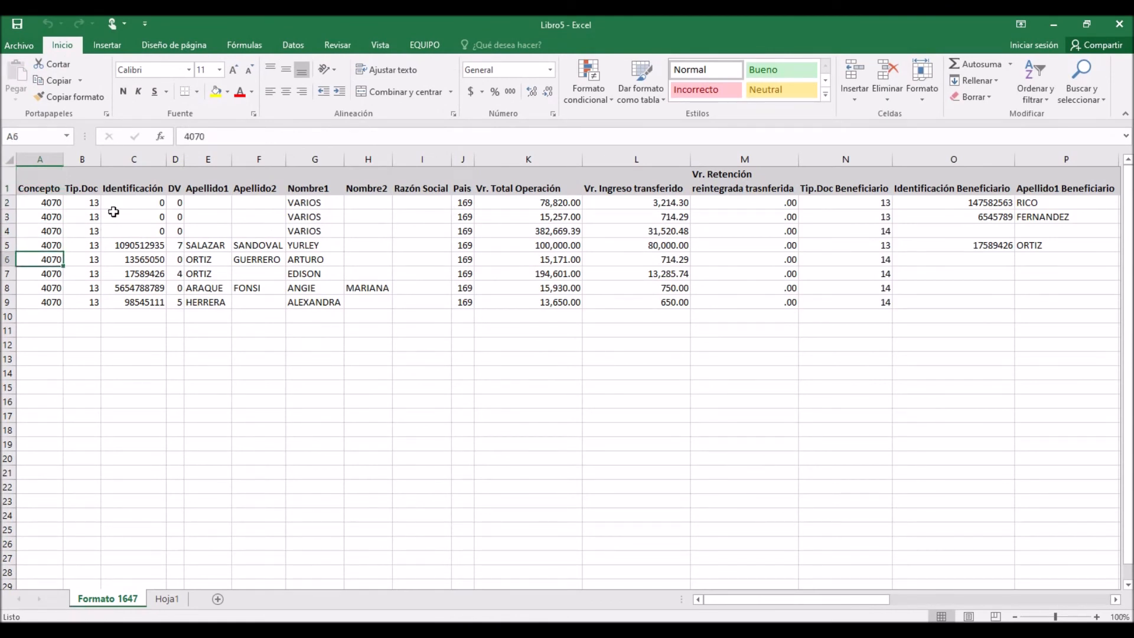
pyautogui.press('Right')
pyautogui.press('Up')
pyautogui.press('Right')
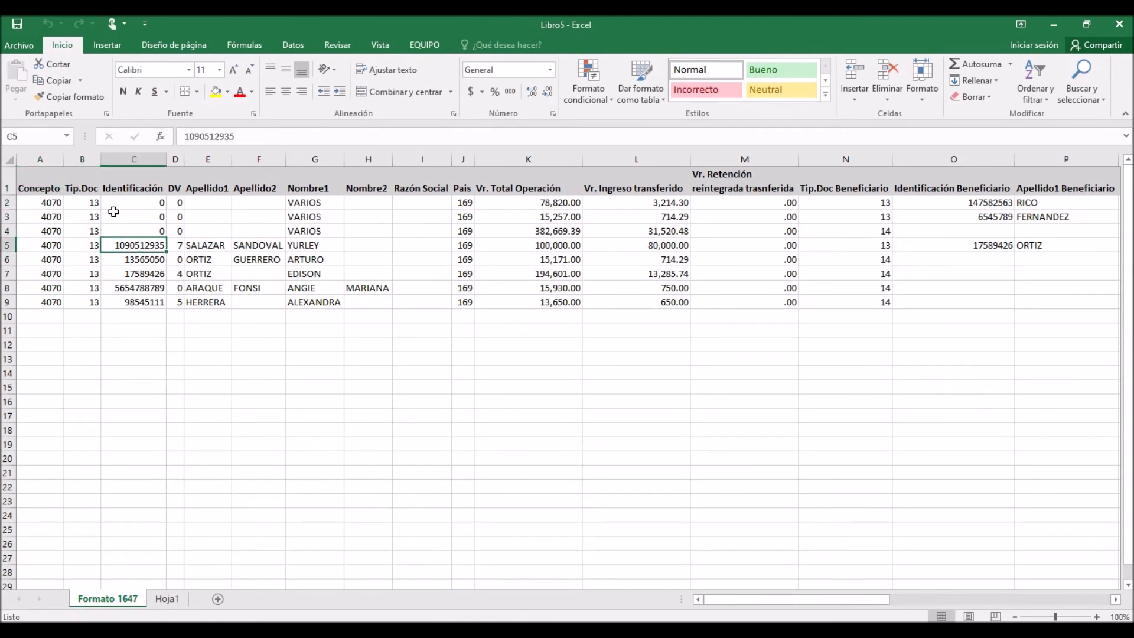
# Review row 5's third-party names, country, Vr. Total Operación and Vr. Ingreso transferido.
pyautogui.press('Left')
pyautogui.press('Left')
pyautogui.press('Right')
pyautogui.press('Right')
pyautogui.press('Right')
pyautogui.press('Right')
pyautogui.press('Right')
pyautogui.press('Right')
pyautogui.press('Right')
pyautogui.press('Right')
pyautogui.press('Right')
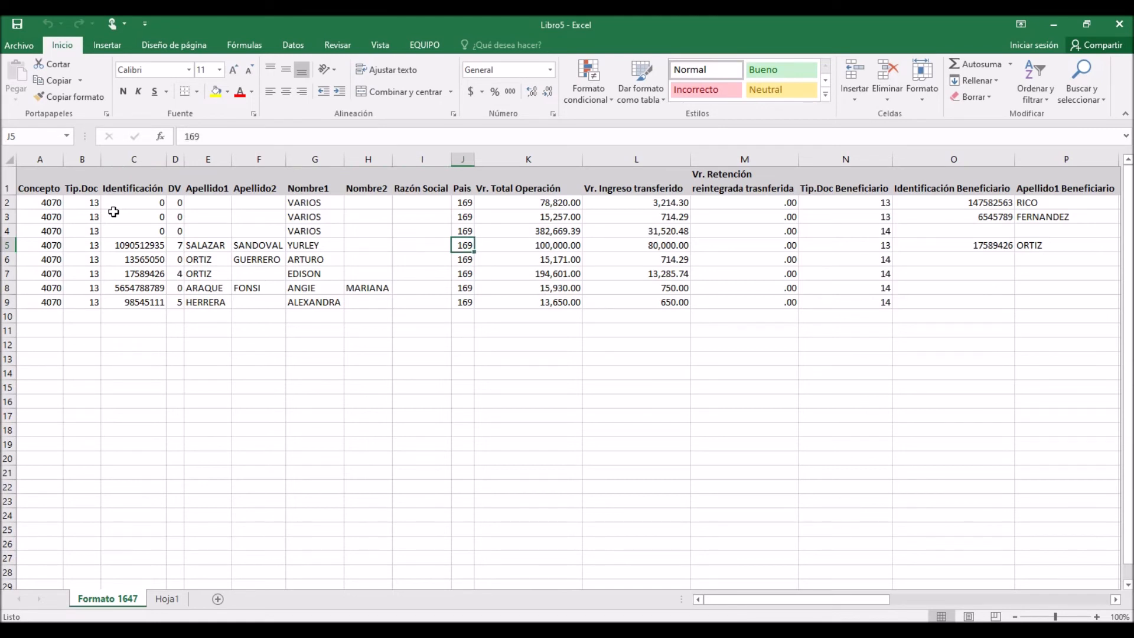
pyautogui.press('Right')
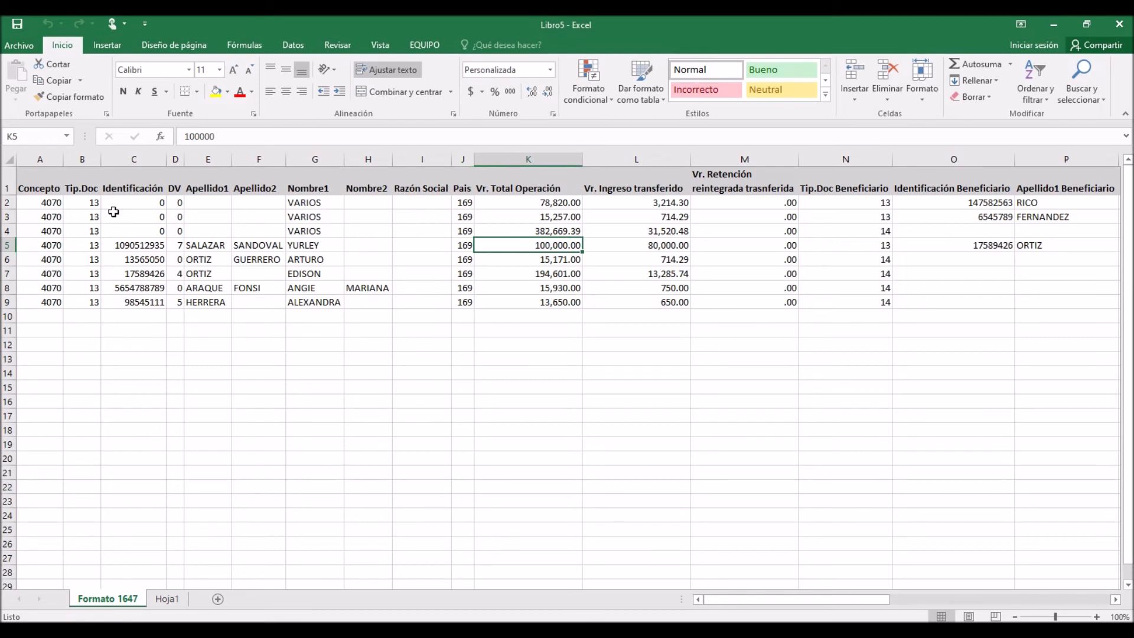
pyautogui.press('Right')
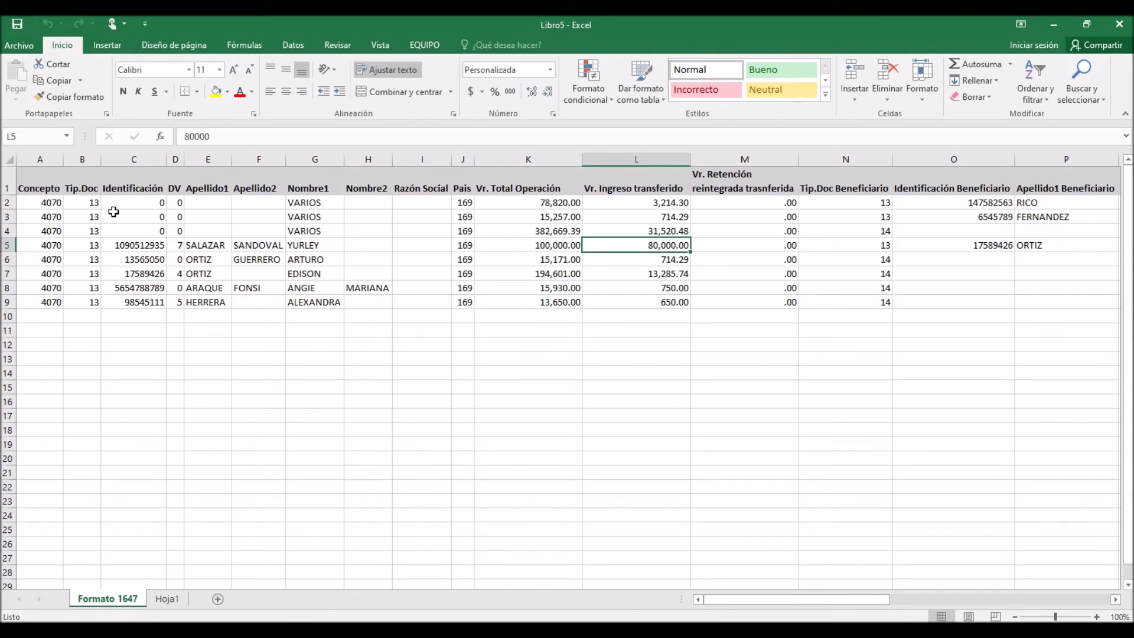
# Examine the reintegrated retention value and the beneficiary's document type and identification in row 5.
pyautogui.press('Right')
pyautogui.press('Right')
pyautogui.press('Right')
pyautogui.press('Right')
pyautogui.press('Right')
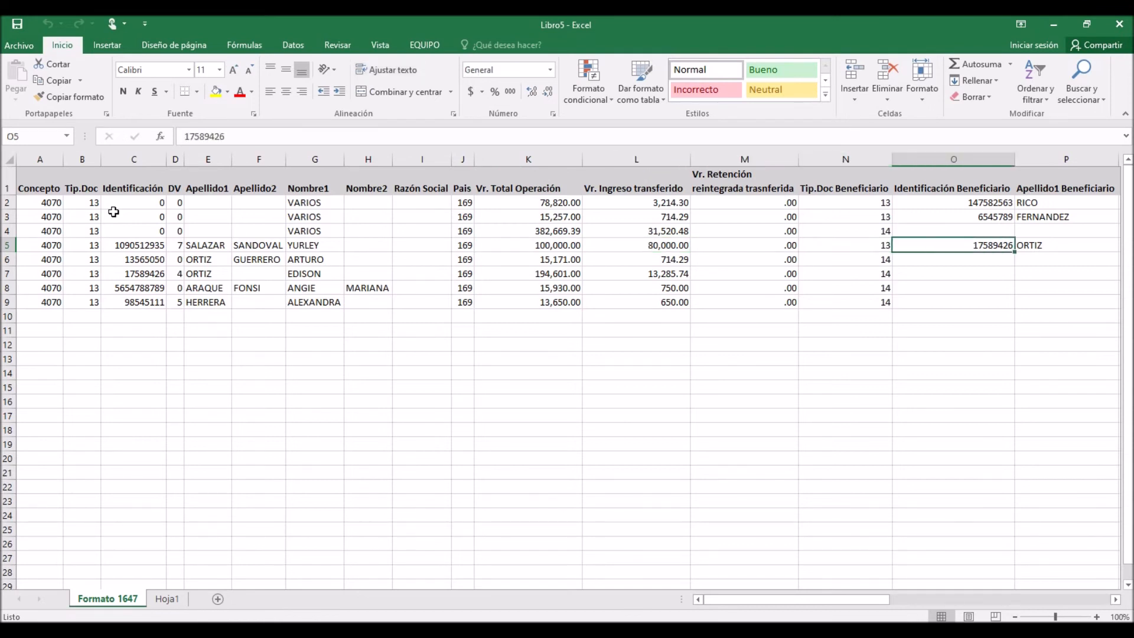
pyautogui.press('Left')
pyautogui.press('Left')
pyautogui.press('Left')
pyautogui.press('Right')
pyautogui.press('Right')
pyautogui.press('Right')
pyautogui.press('Right')
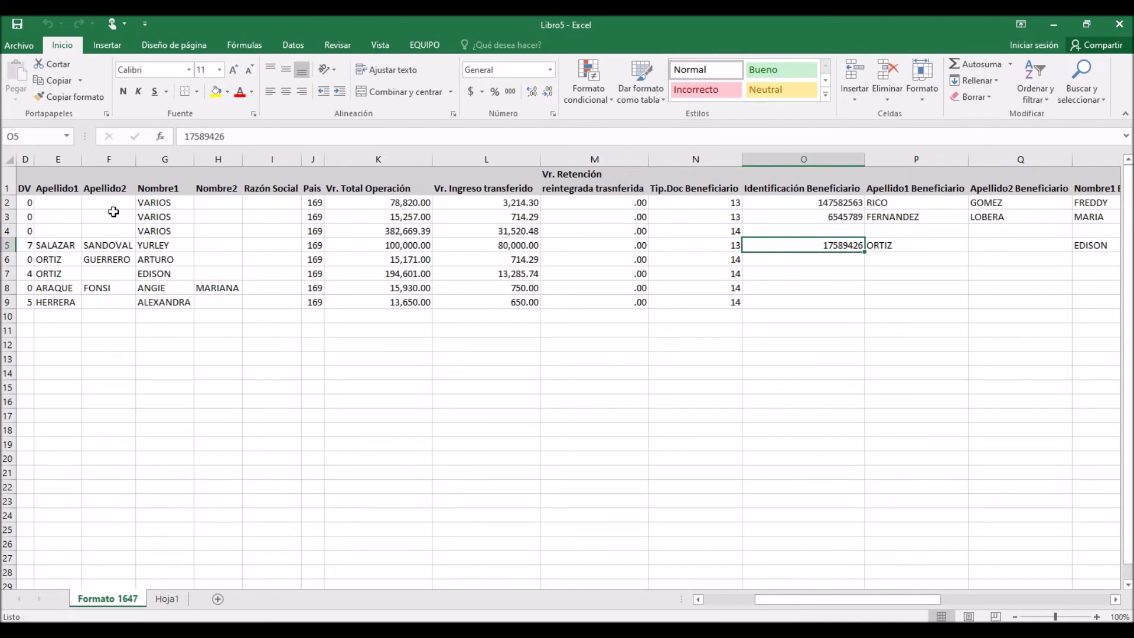
pyautogui.press('Left')
pyautogui.press('Left')
pyautogui.press('Left')
pyautogui.press('Left')
# Review the beneficiary's name, address, department, municipality and country in row 5.
pyautogui.press('Right')
pyautogui.press('Right')
pyautogui.press('Right')
pyautogui.press('Right')
pyautogui.press('Right')
pyautogui.press('Right')
pyautogui.press('Right')
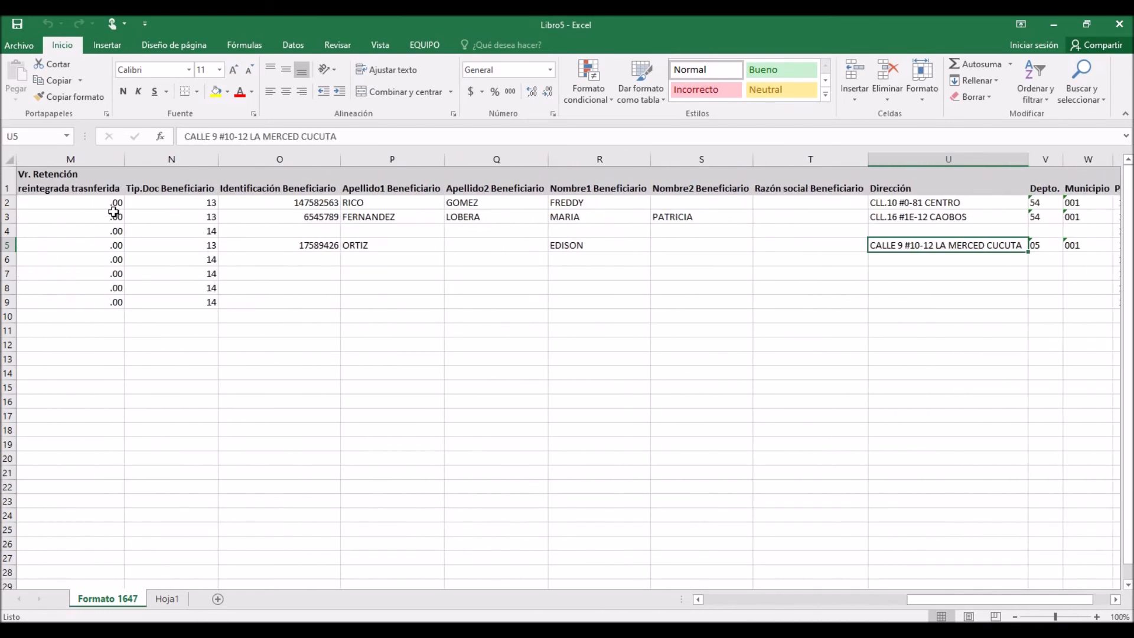
pyautogui.press('Right')
pyautogui.press('Right')
pyautogui.press('Right')
# Look back across row 5 to the Concepto column and review the remaining records down to row 9.
pyautogui.press('Left')
pyautogui.press('Left')
pyautogui.press('Left')
pyautogui.press('Left')
pyautogui.press('Left')
pyautogui.press('Left')
pyautogui.press('Left')
pyautogui.press('Left')
pyautogui.press('Left')
pyautogui.press('Left')
pyautogui.press('Left')
pyautogui.press('Left')
pyautogui.press('Left')
pyautogui.press('Left')
pyautogui.press('Left')
pyautogui.press('Left')
pyautogui.press('Left')
pyautogui.press('Left')
pyautogui.press('Left')
pyautogui.press('Left')
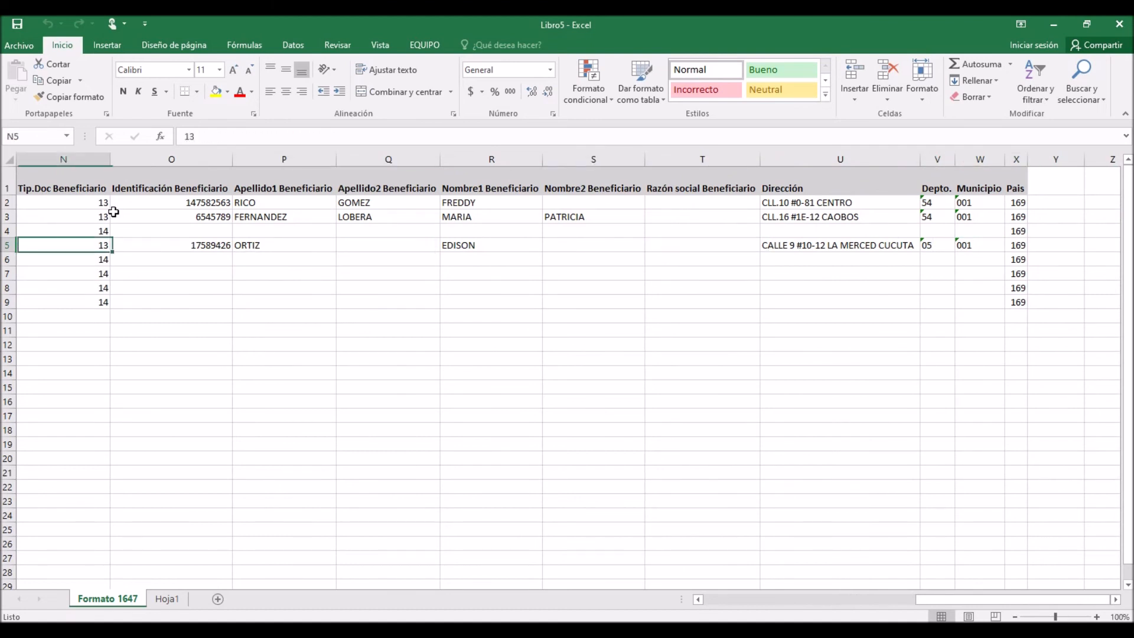
pyautogui.press('Down')
pyautogui.press('Down')
pyautogui.press('Down')
pyautogui.press('Down')
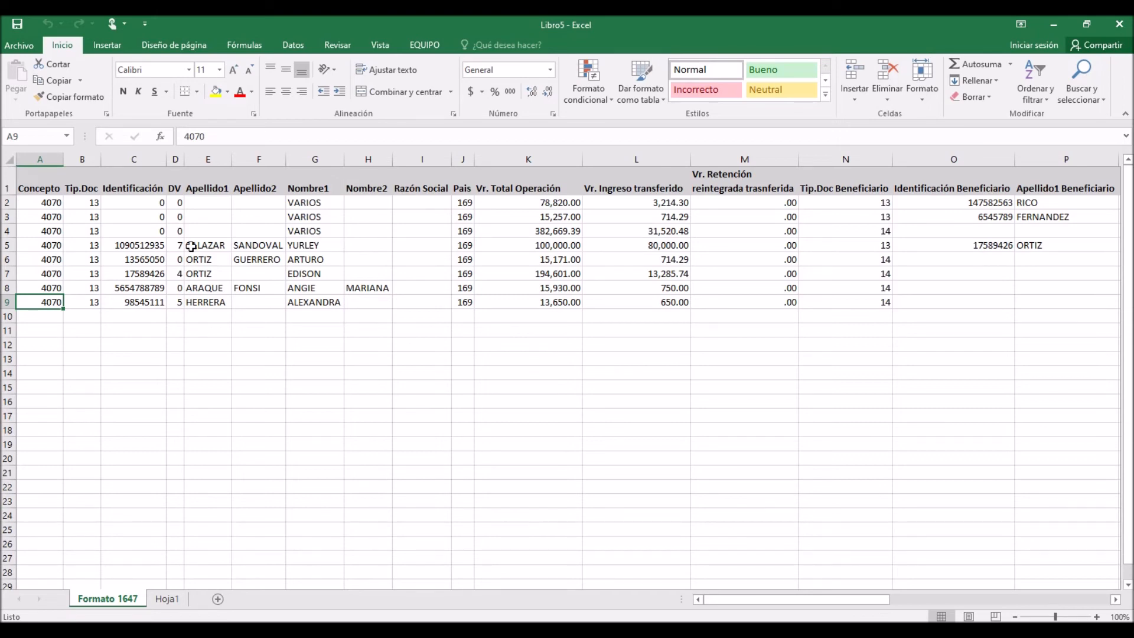
# Return to EPSILON SIIF, deselect format 1647 and close the Información Exógena window.
pyautogui.click(331, 631)
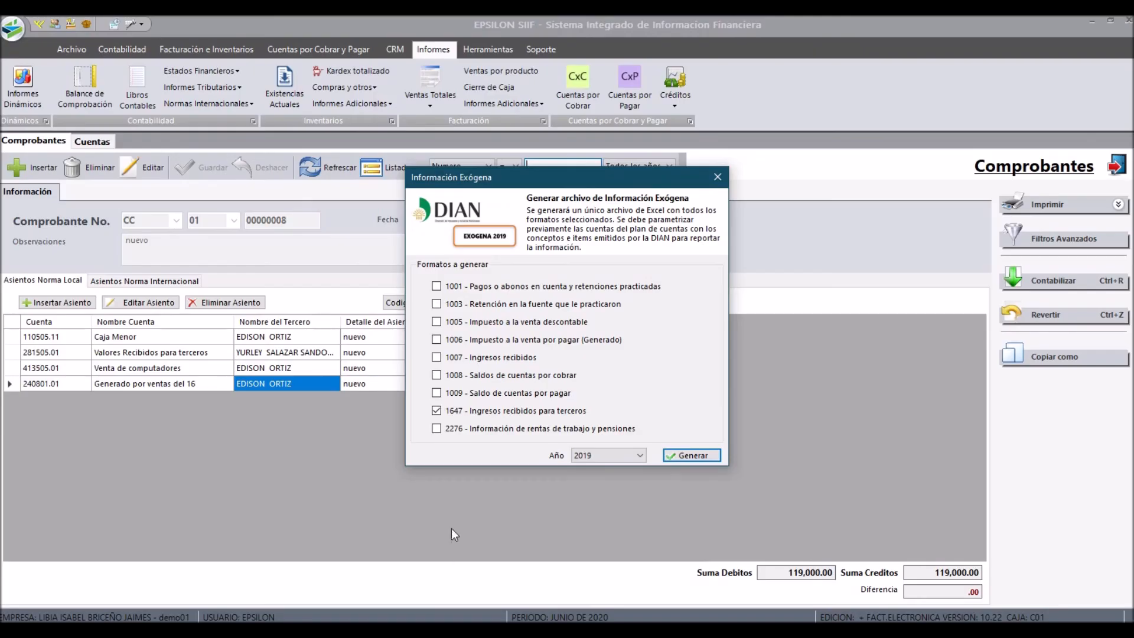
pyautogui.click(437, 411)
pyautogui.click(718, 176)
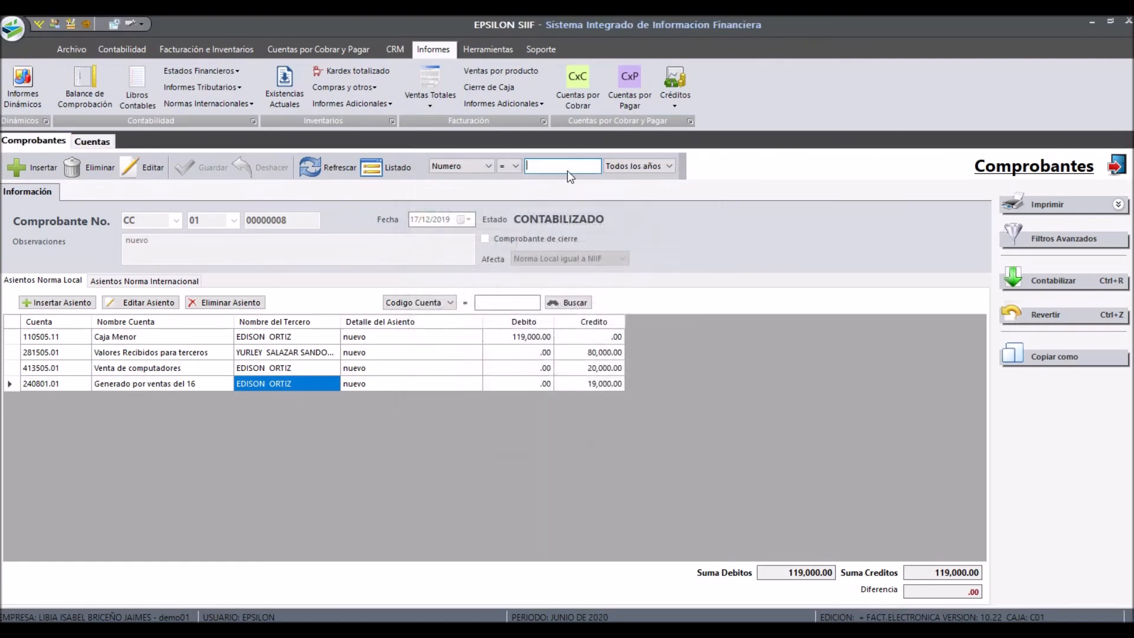
# Return to the chart of accounts and browse the 5105 GASTOS DE PERSONAL accounts, including the SUELDOS subaccounts.
pyautogui.click(105, 145)
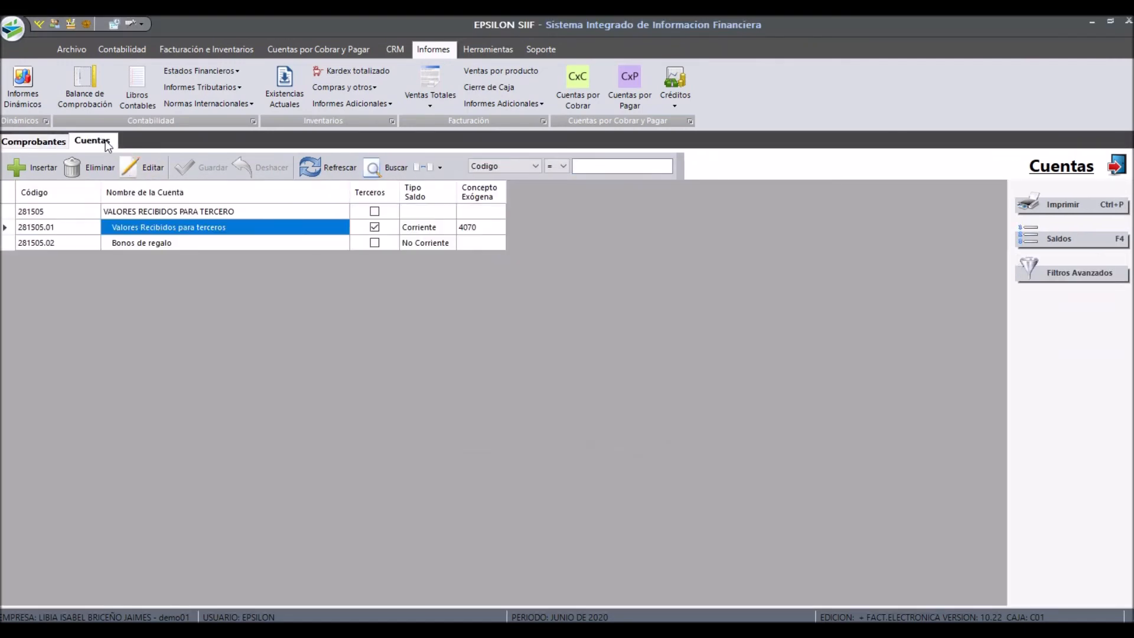
pyautogui.press('Down')
pyautogui.press('Down')
pyautogui.press('Down')
pyautogui.press('Down')
pyautogui.press('Down')
pyautogui.press('Down')
pyautogui.press('Down')
pyautogui.press('Up')
pyautogui.press('Up')
pyautogui.press('Up')
pyautogui.press('Up')
pyautogui.press('Up')
pyautogui.press('Up')
pyautogui.press('Up')
pyautogui.press('Up')
pyautogui.press('Up')
pyautogui.press('Up')
pyautogui.press('Up')
pyautogui.press('Up')
pyautogui.press('Up')
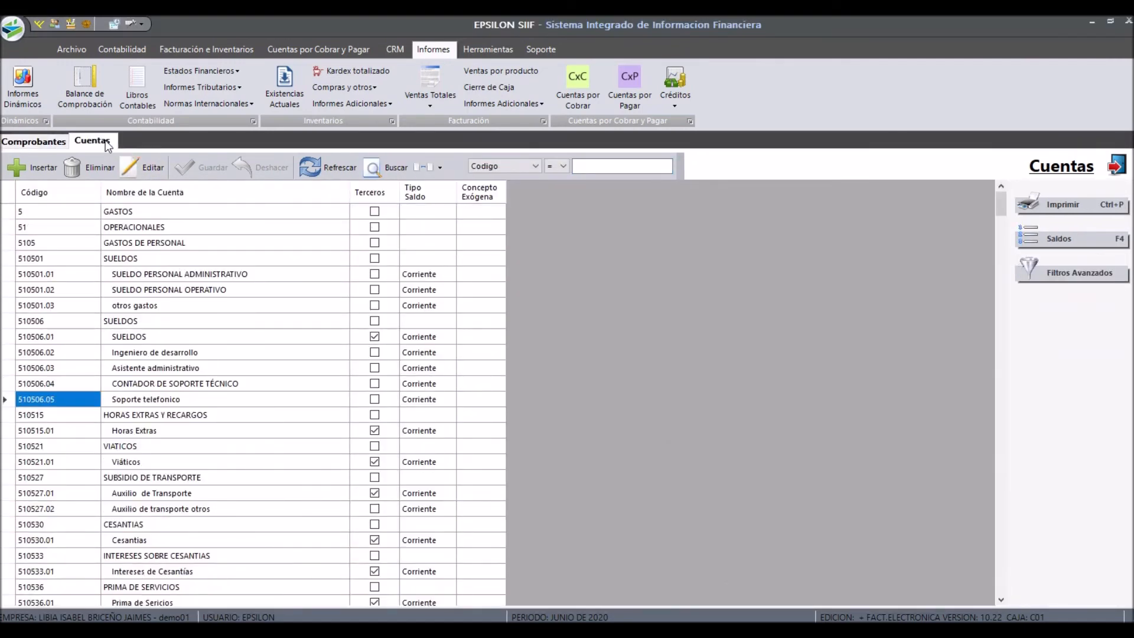
pyautogui.press('Down')
pyautogui.press('Down')
pyautogui.press('Down')
pyautogui.press('Up')
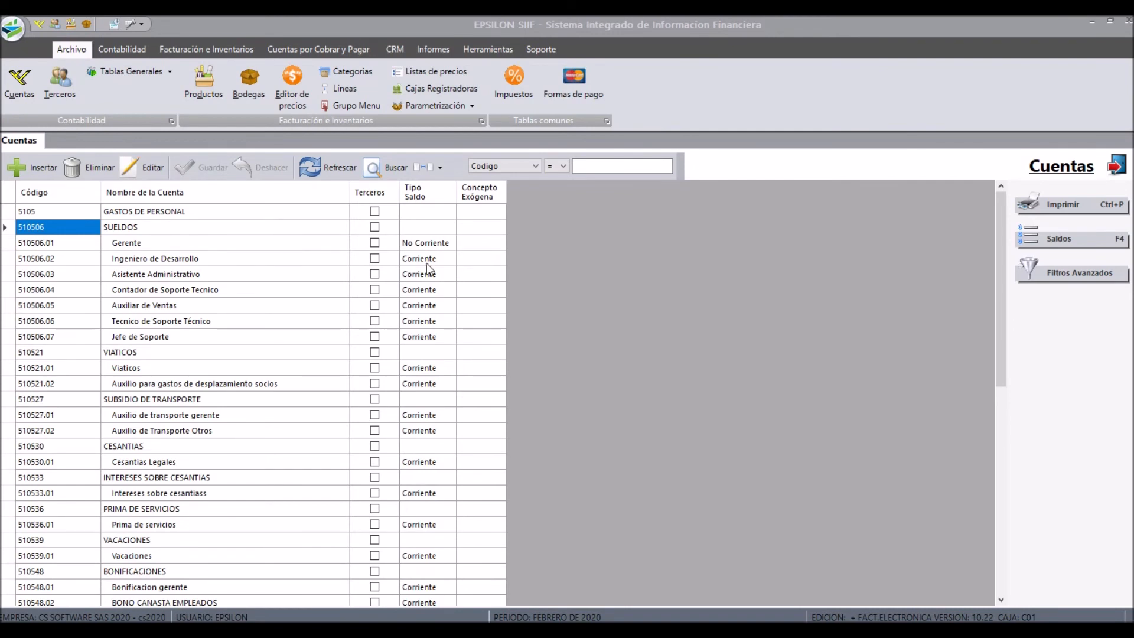
# Assign Concepto Exógena 5016 and format 2276 item Pagos por Salarios to account 510506 SUELDOS, and apply both to all its subaccounts.
pyautogui.click(55, 231)
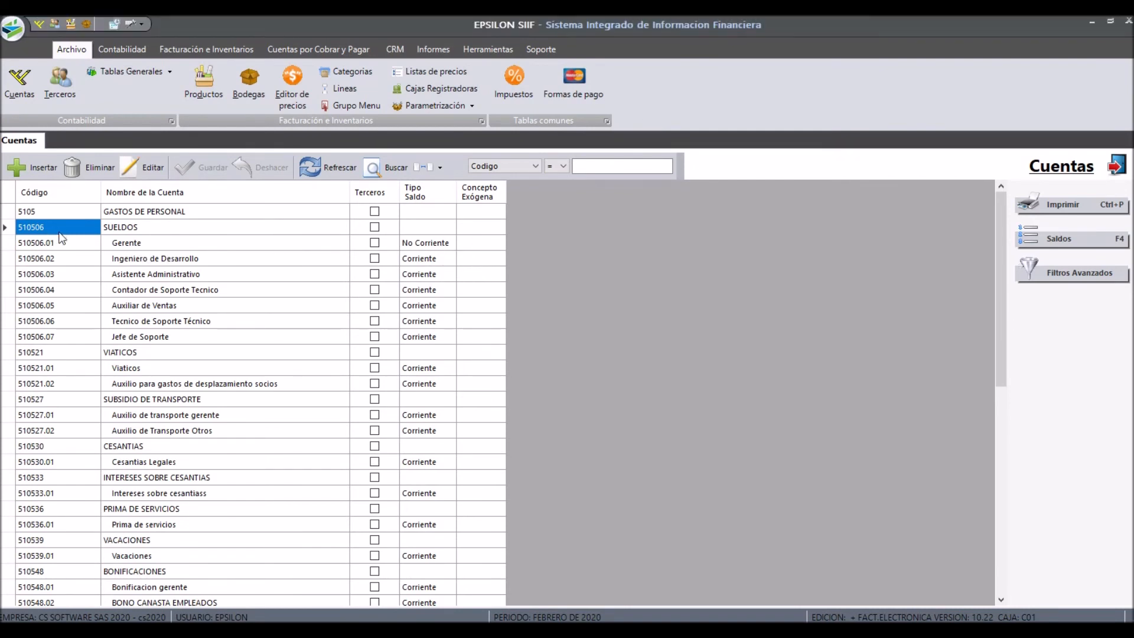
pyautogui.click(148, 169)
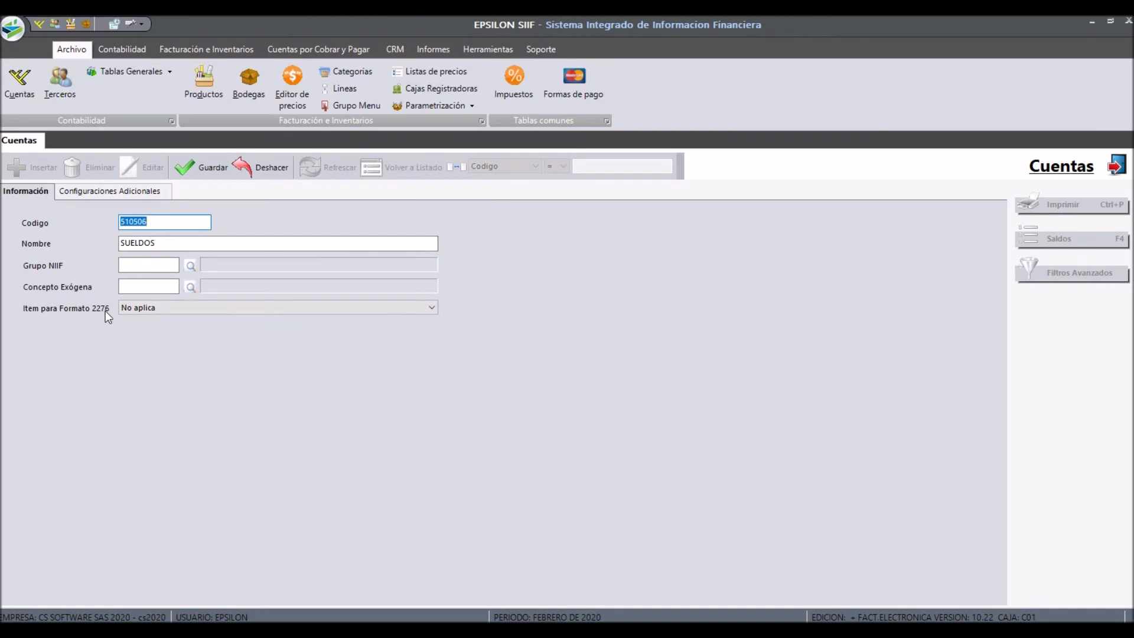
pyautogui.click(134, 313)
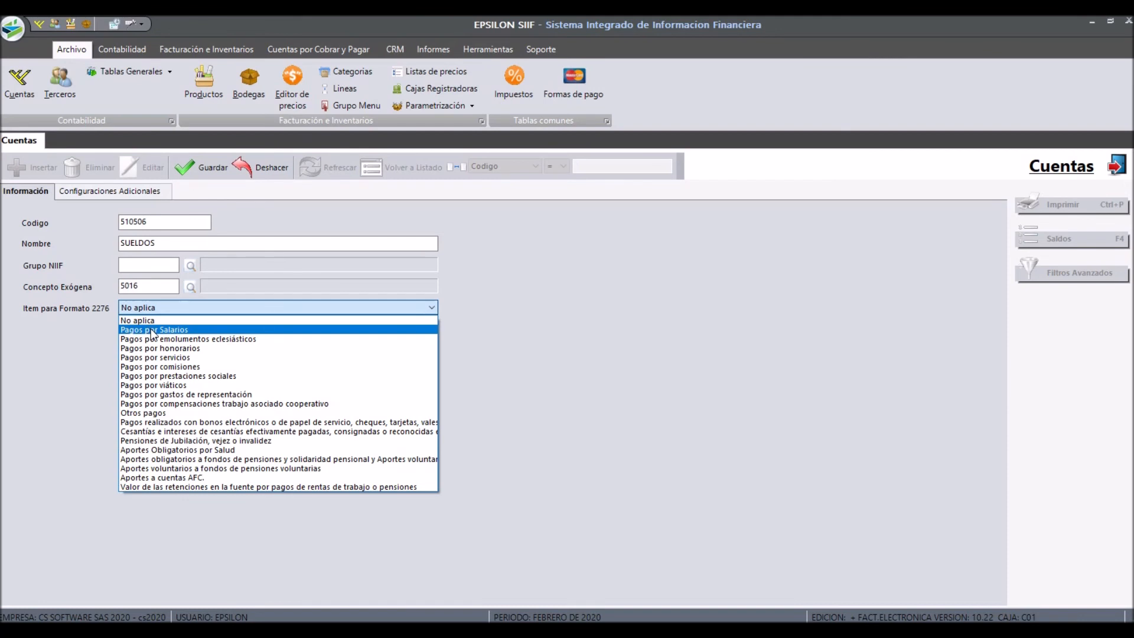
pyautogui.click(151, 329)
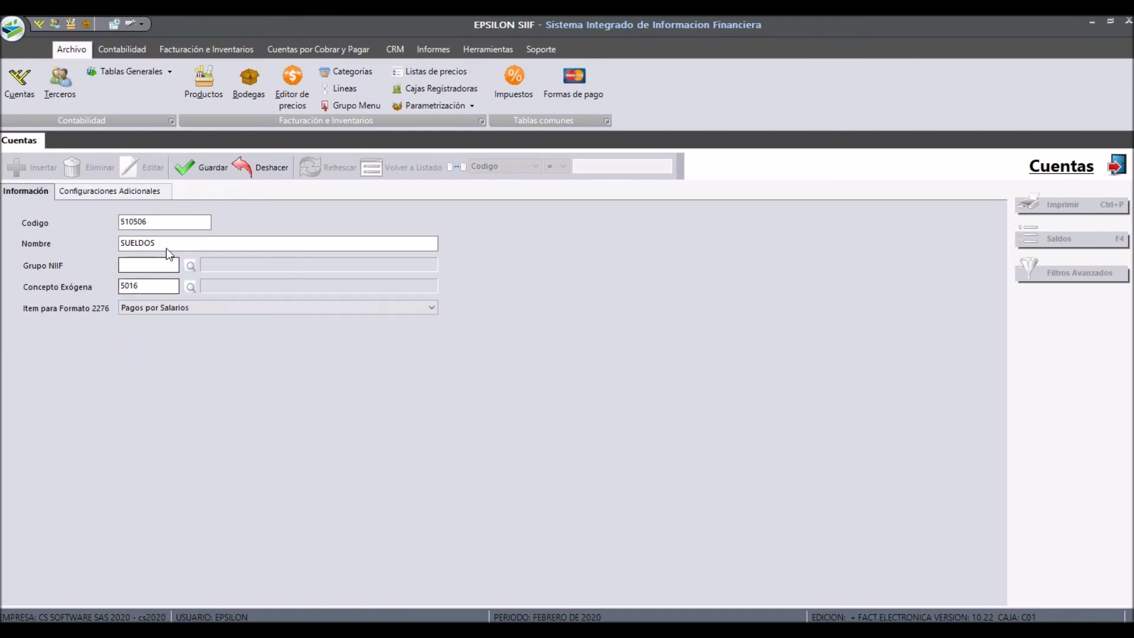
pyautogui.click(187, 170)
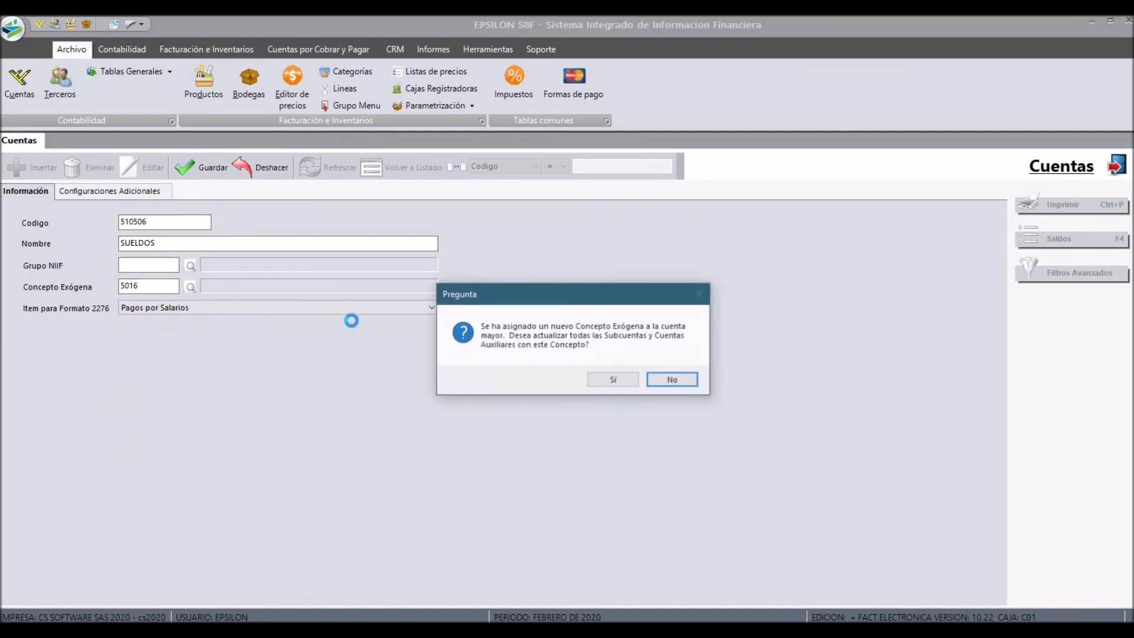
pyautogui.click(627, 381)
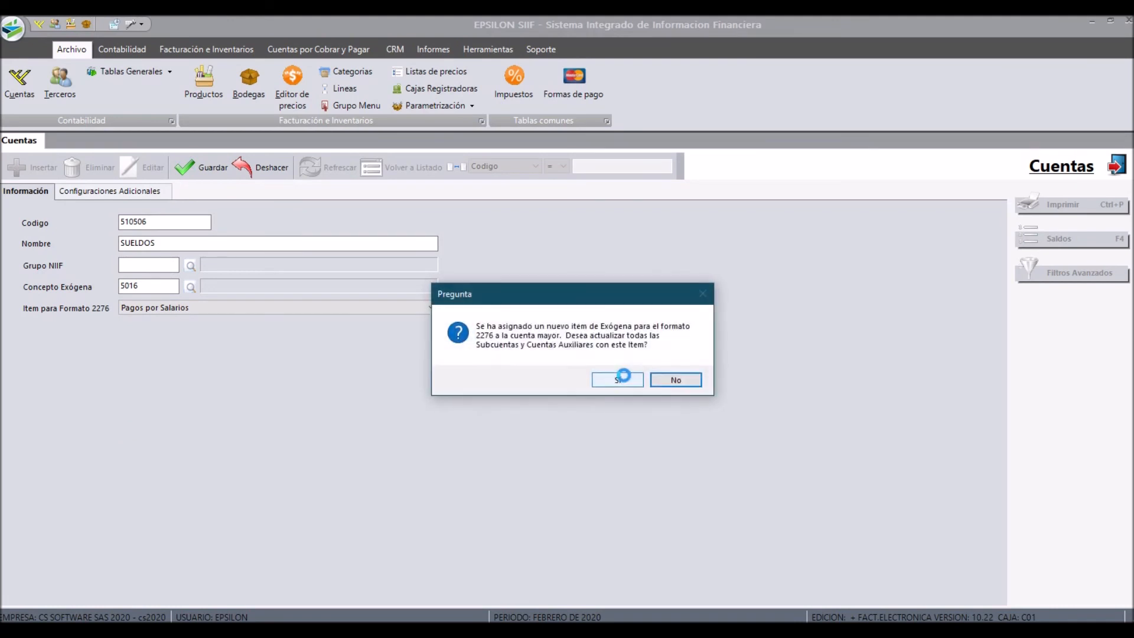
pyautogui.click(626, 381)
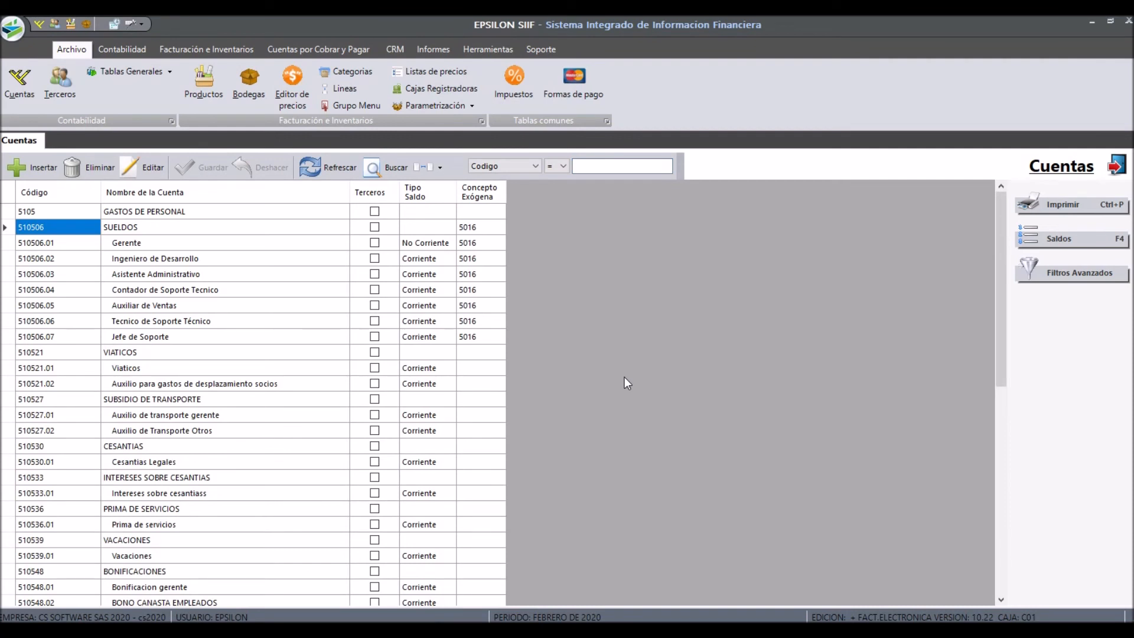
# Check the Concepto Exógena of account 510506 SUELDOS in the list and view its account record.
pyautogui.press('Right')
pyautogui.press('Right')
pyautogui.press('Right')
pyautogui.press('Right')
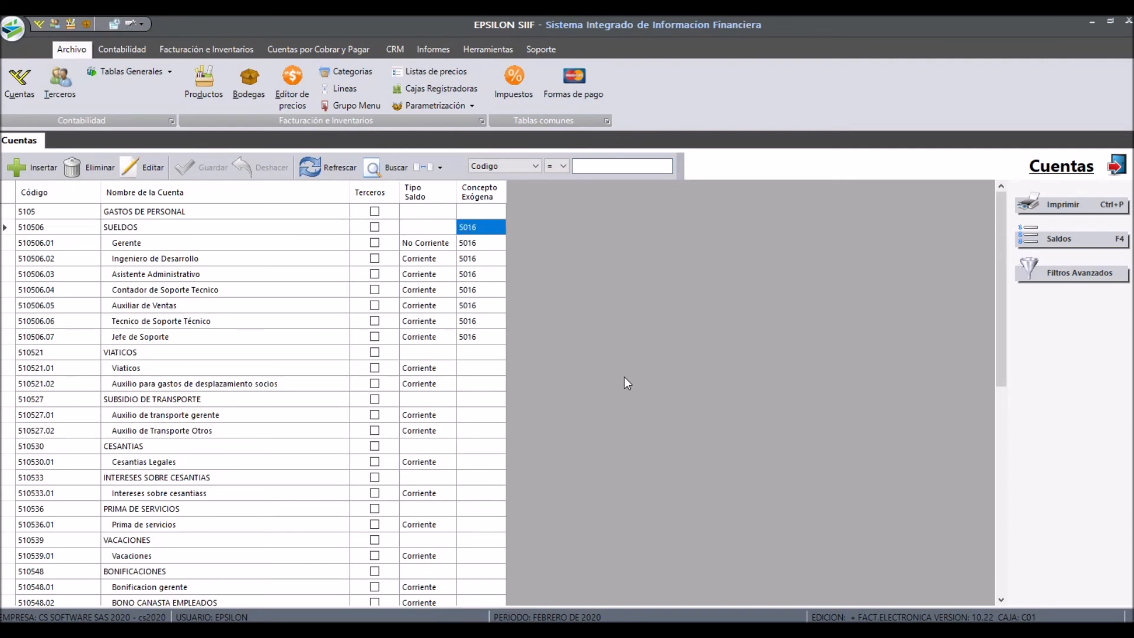
pyautogui.press('Left')
pyautogui.press('Left')
pyautogui.press('Left')
pyautogui.press('Left')
pyautogui.press('Return')
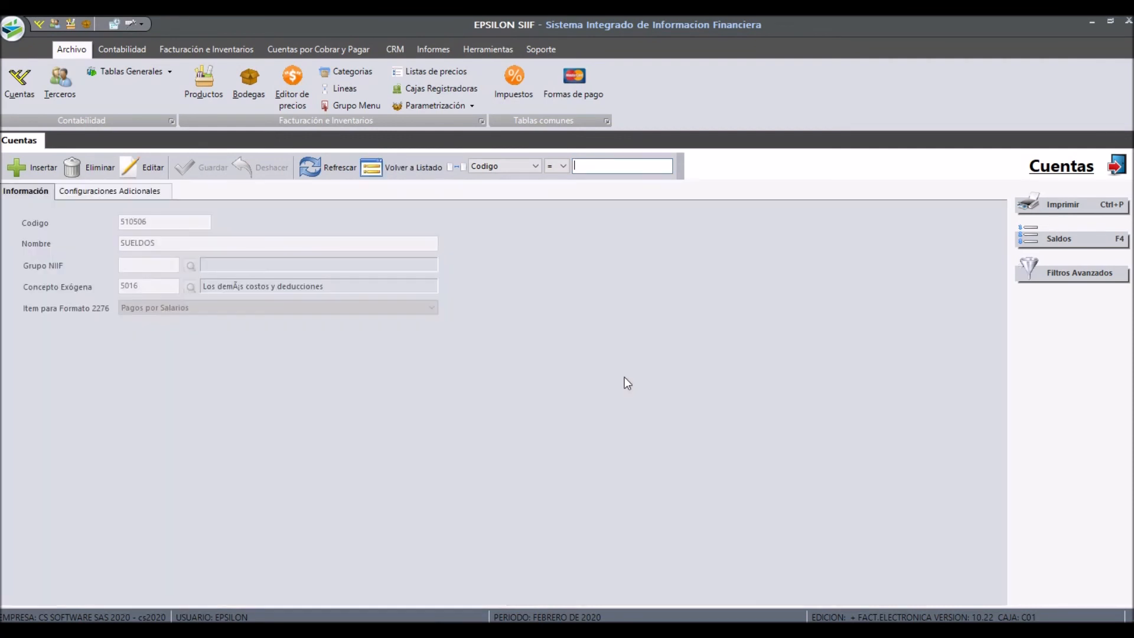
# Check the exógena concept and format 2276 item in the records of subaccounts 510506.02 and 510506.04.
pyautogui.press('Escape')
pyautogui.press('Down')
pyautogui.press('Down')
pyautogui.press('Return')
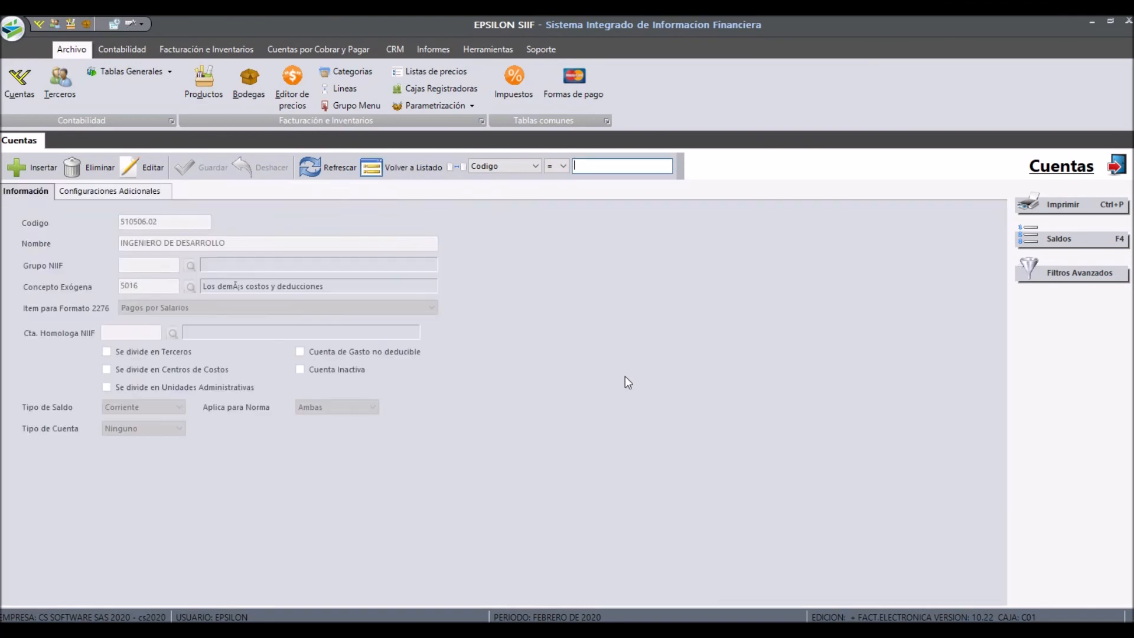
pyautogui.press('Escape')
pyautogui.press('Down')
pyautogui.press('Down')
pyautogui.press('Return')
pyautogui.press('Escape')
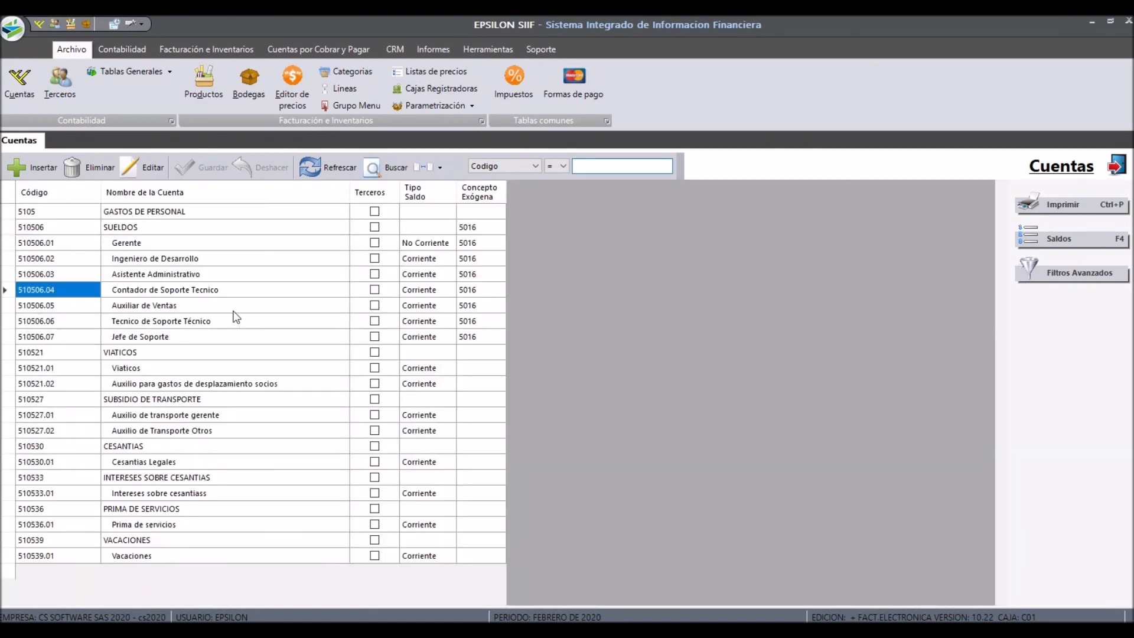
# Open account 510521 VIATICOS for editing.
pyautogui.press('Down')
pyautogui.press('Down')
pyautogui.press('Down')
pyautogui.press('Down')
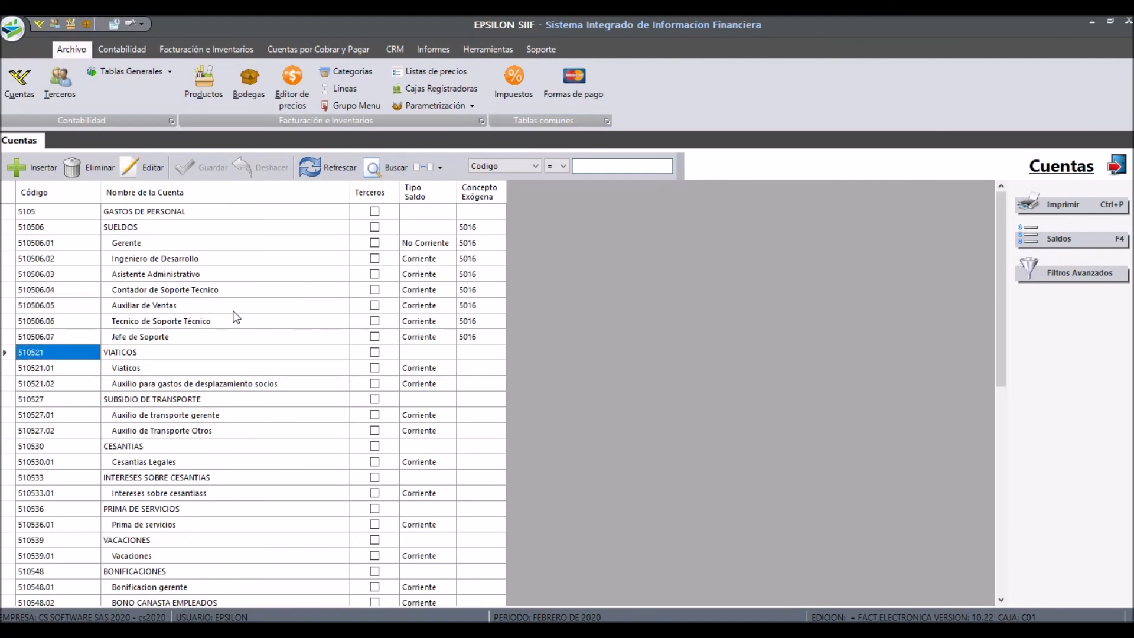
pyautogui.press('Return')
pyautogui.click(155, 164)
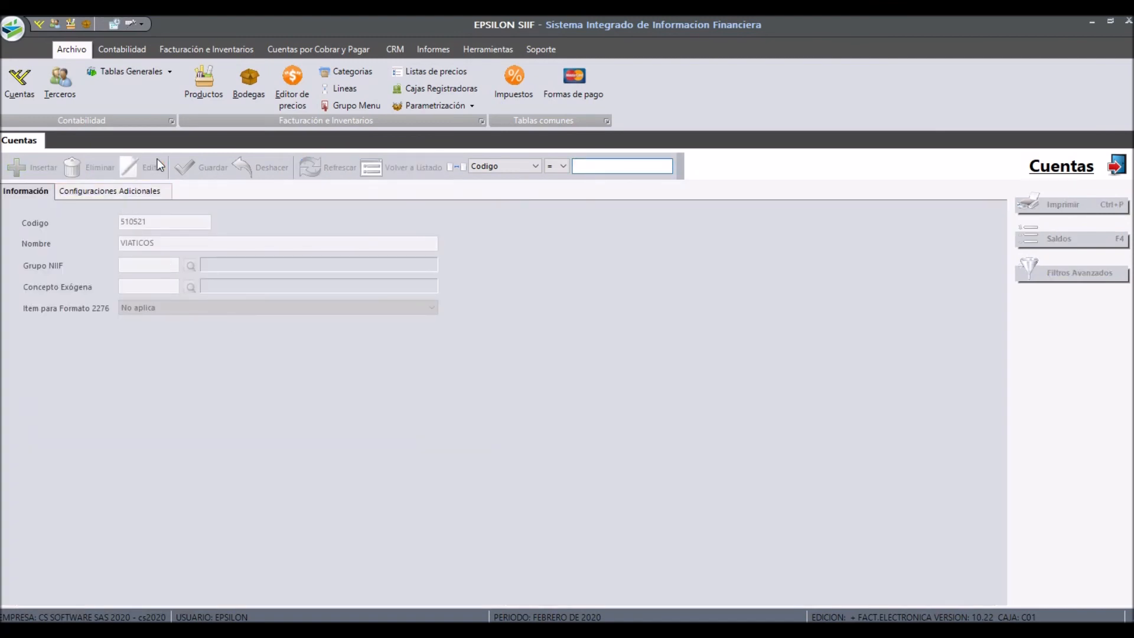
pyautogui.click(169, 287)
pyautogui.write('5016')
pyautogui.click(179, 306)
pyautogui.click(162, 290)
pyautogui.moveTo(159, 287); pyautogui.dragTo(78, 284)
pyautogui.press('BackSpace')
# Assign format 2276 item Pagos por viáticos to account 510521 VIATICOS, apply it to all its subaccounts, and return to the account list.
pyautogui.click(149, 308)
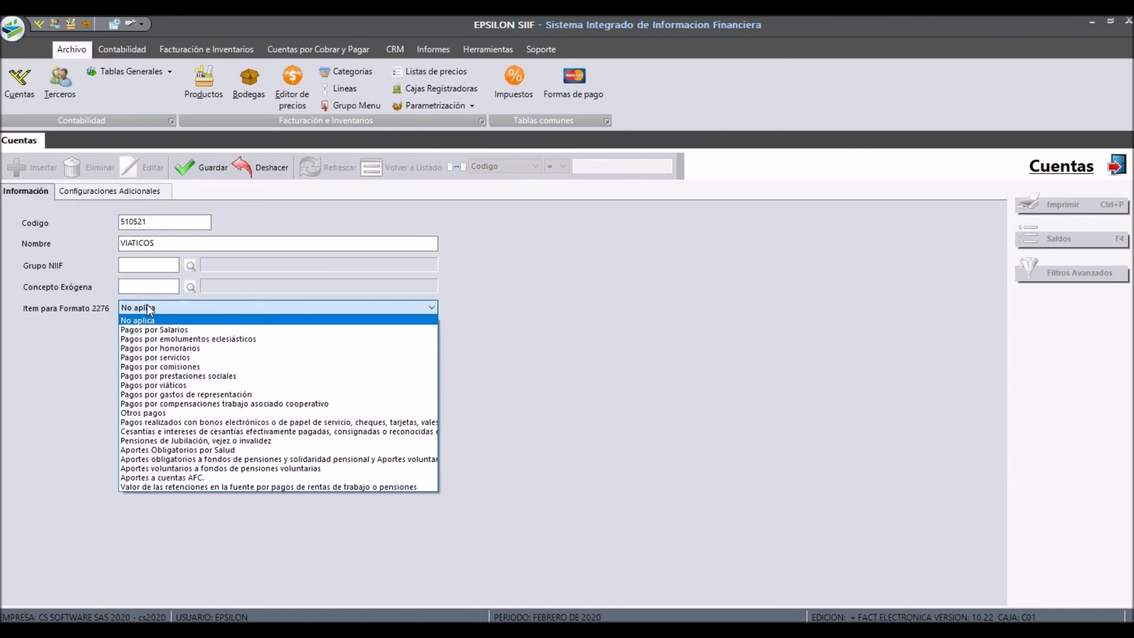
pyautogui.click(181, 385)
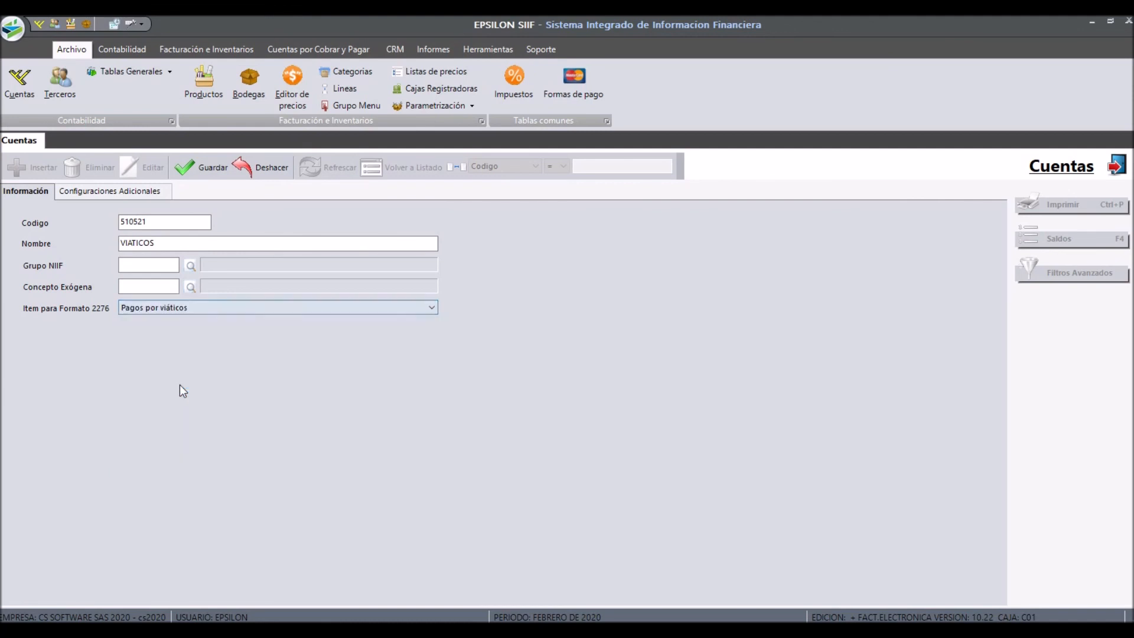
pyautogui.click(208, 170)
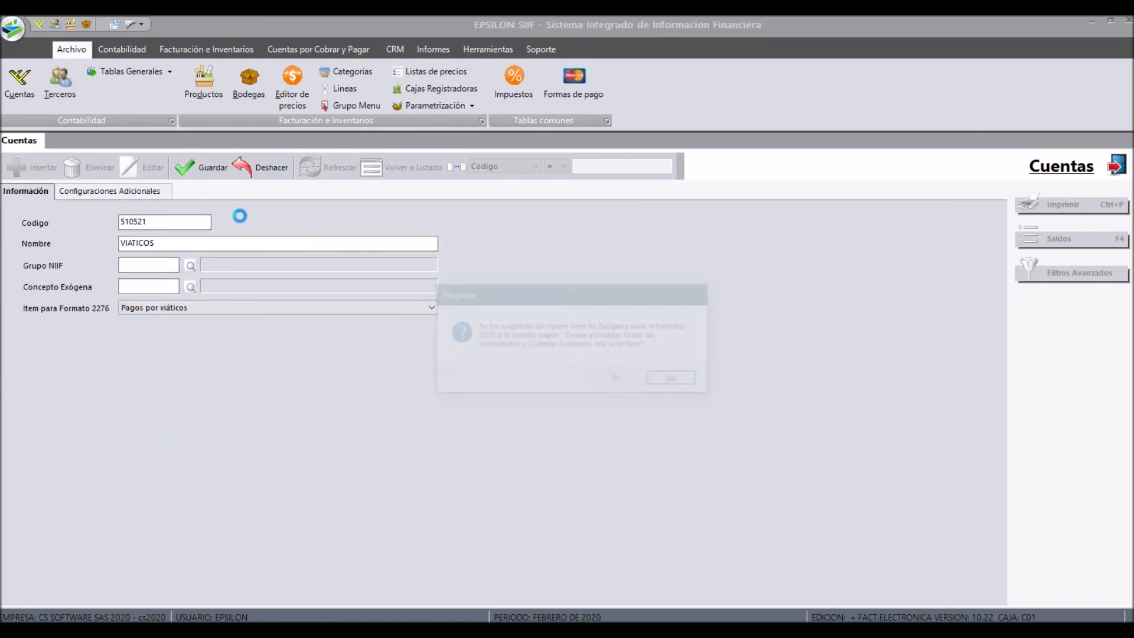
pyautogui.click(608, 383)
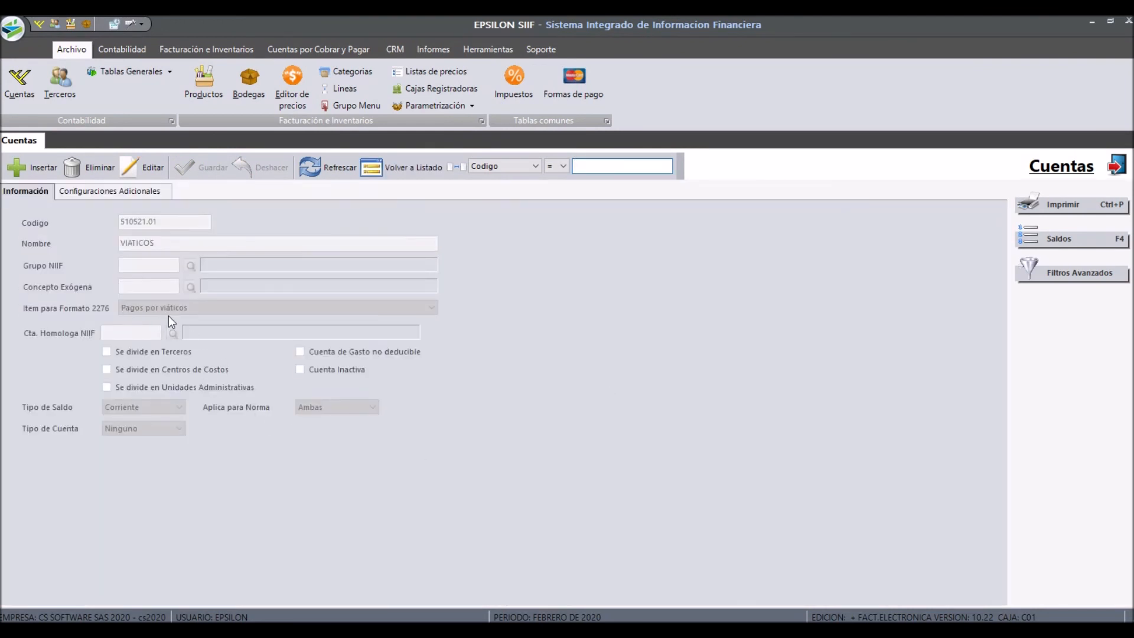
pyautogui.press('Escape')
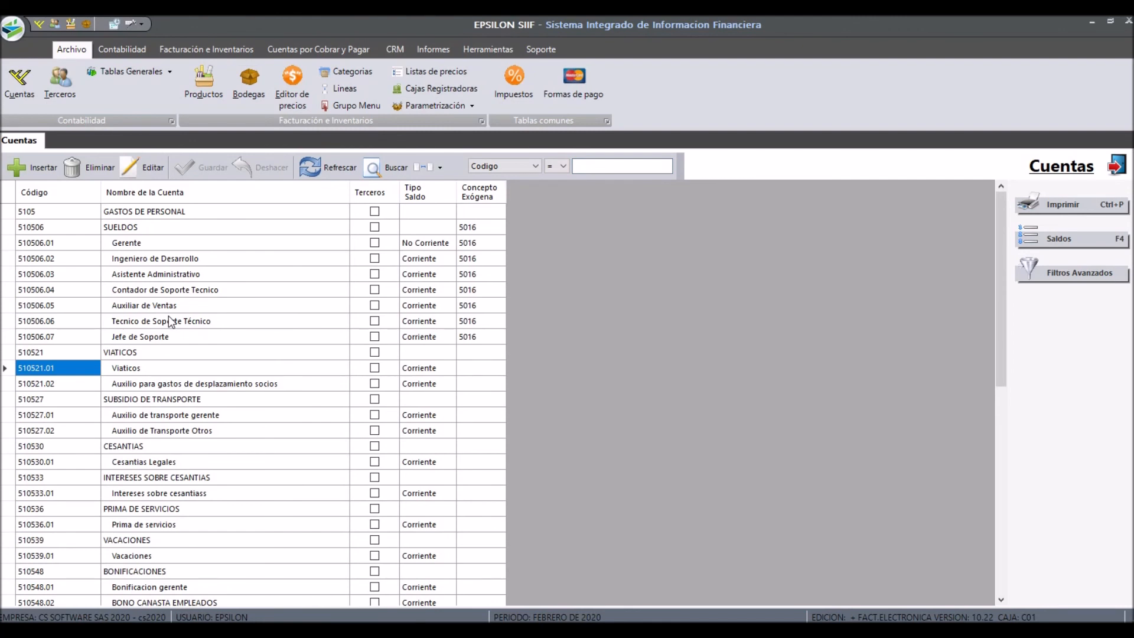
# Assign Concepto Exógena 5016 and format 2276 item Pagos por Salarios to account 510527 SUBSIDIO DE TRANSPORTE, and apply both to all its subaccounts.
pyautogui.press('Down')
pyautogui.press('Down')
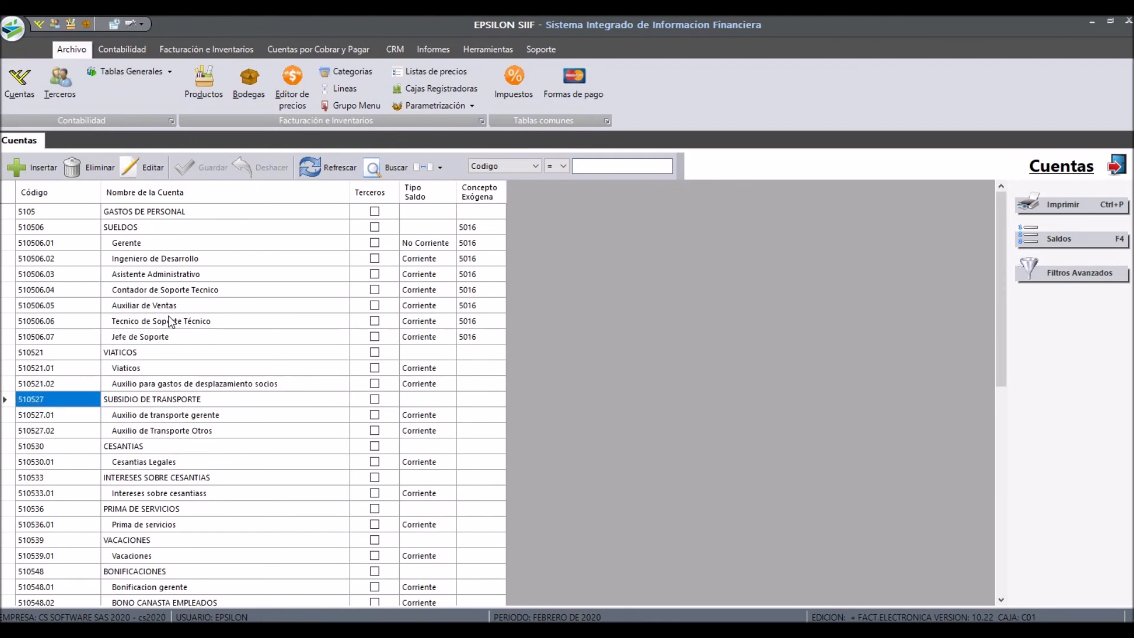
pyautogui.press('Return')
pyautogui.click(133, 171)
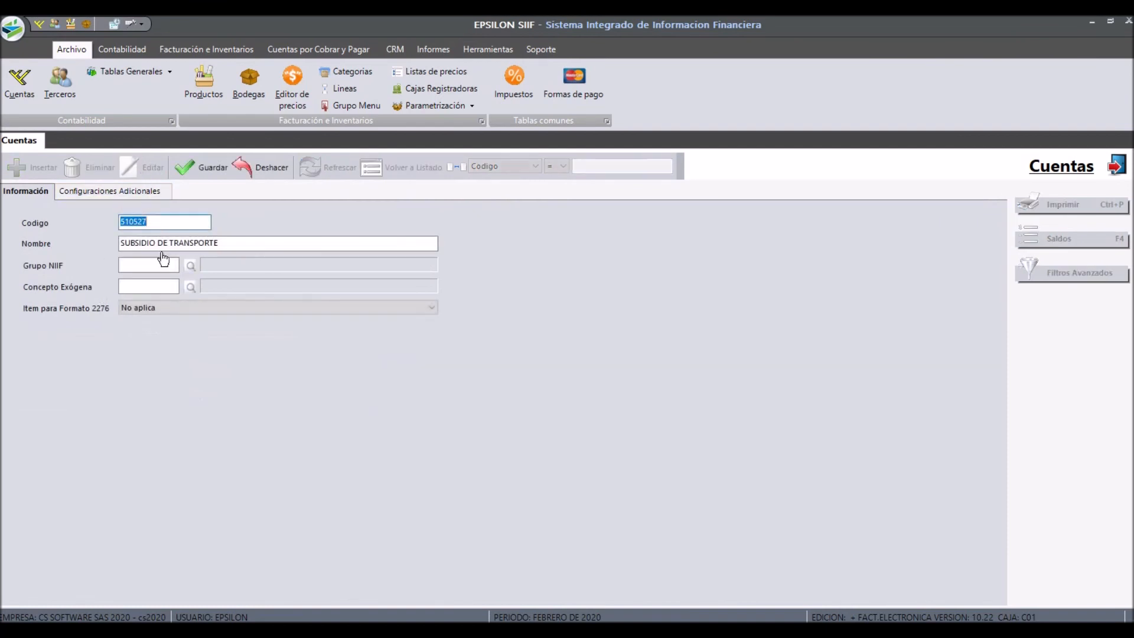
pyautogui.click(163, 308)
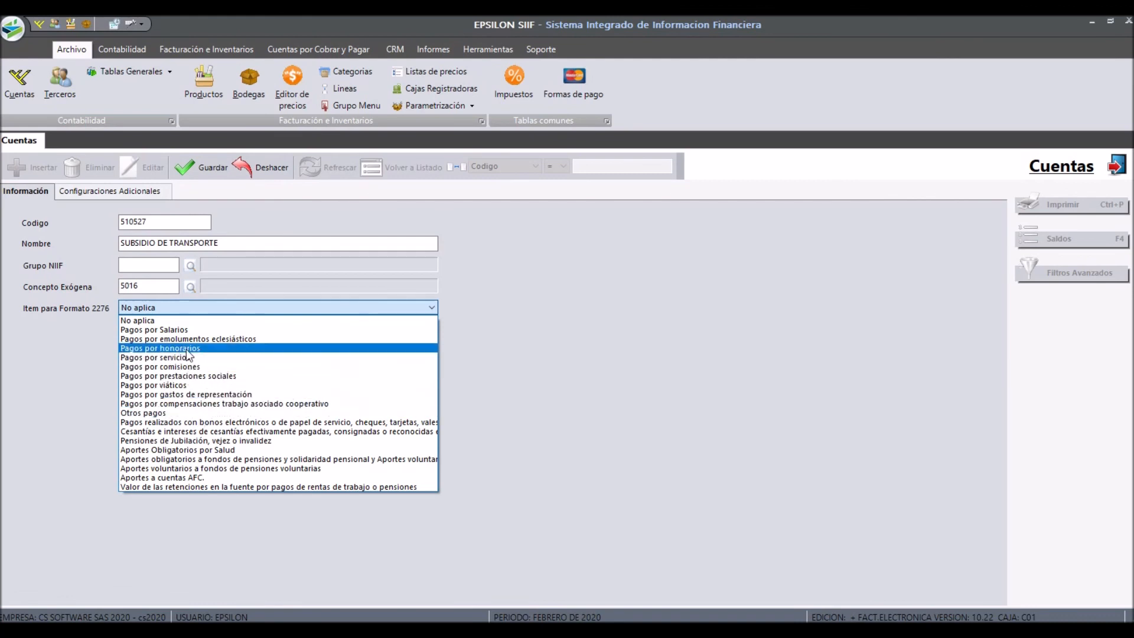
pyautogui.click(167, 330)
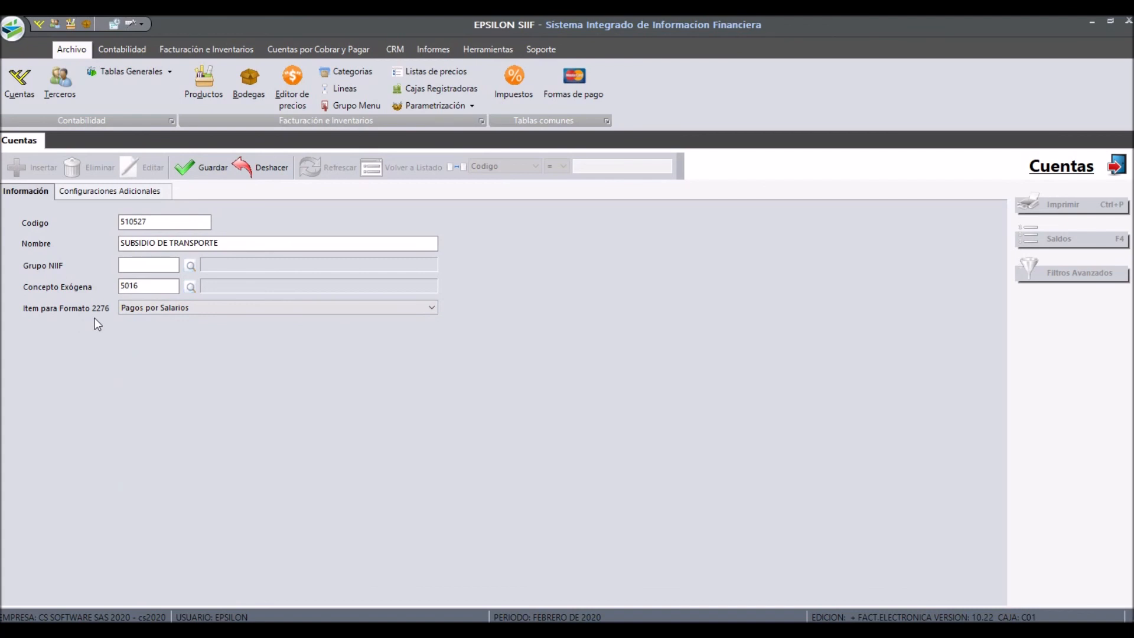
pyautogui.click(201, 172)
pyautogui.click(612, 382)
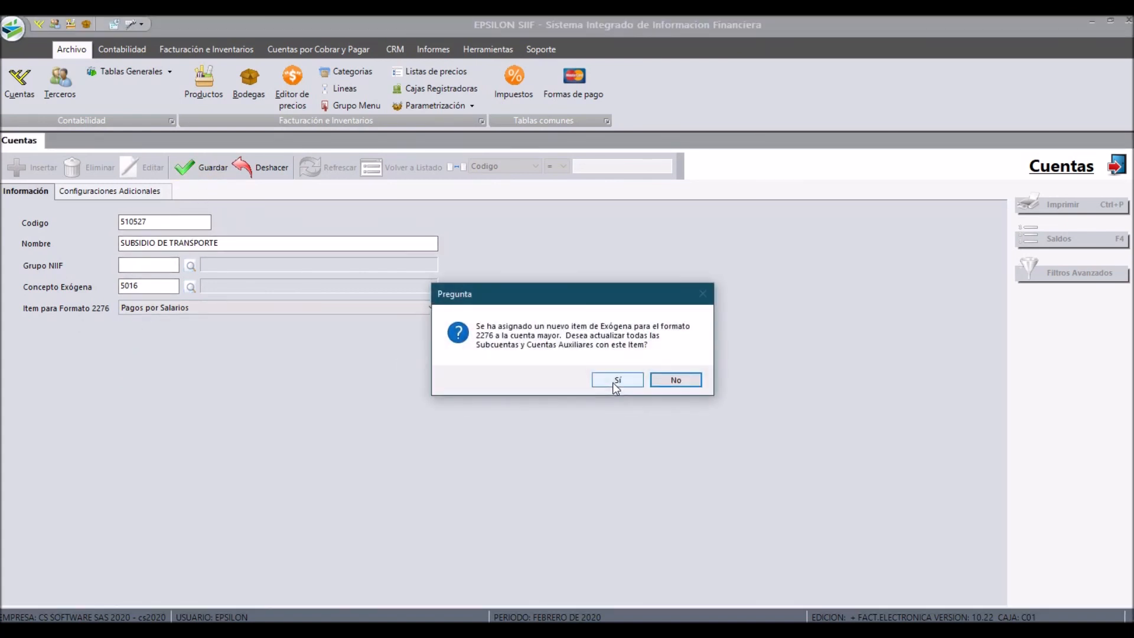
pyautogui.click(625, 384)
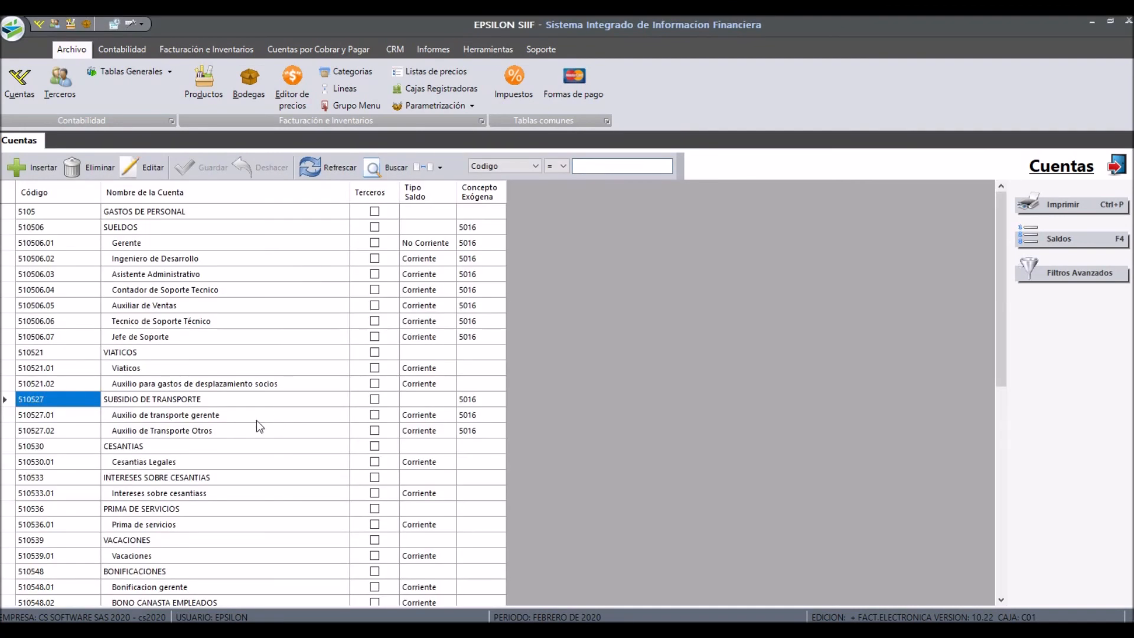
# Check the exógena concept and format 2276 item of subaccount 510527.01, and look through the remaining personnel expense accounts in the list.
pyautogui.click(170, 417)
pyautogui.doubleClick(167, 422)
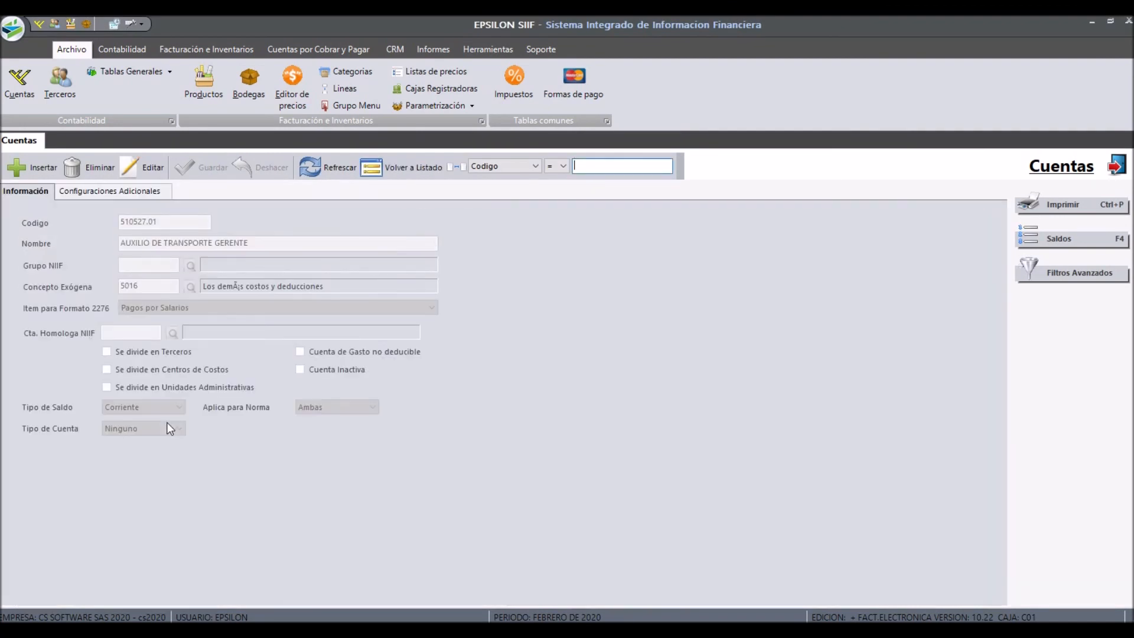
pyautogui.press('Escape')
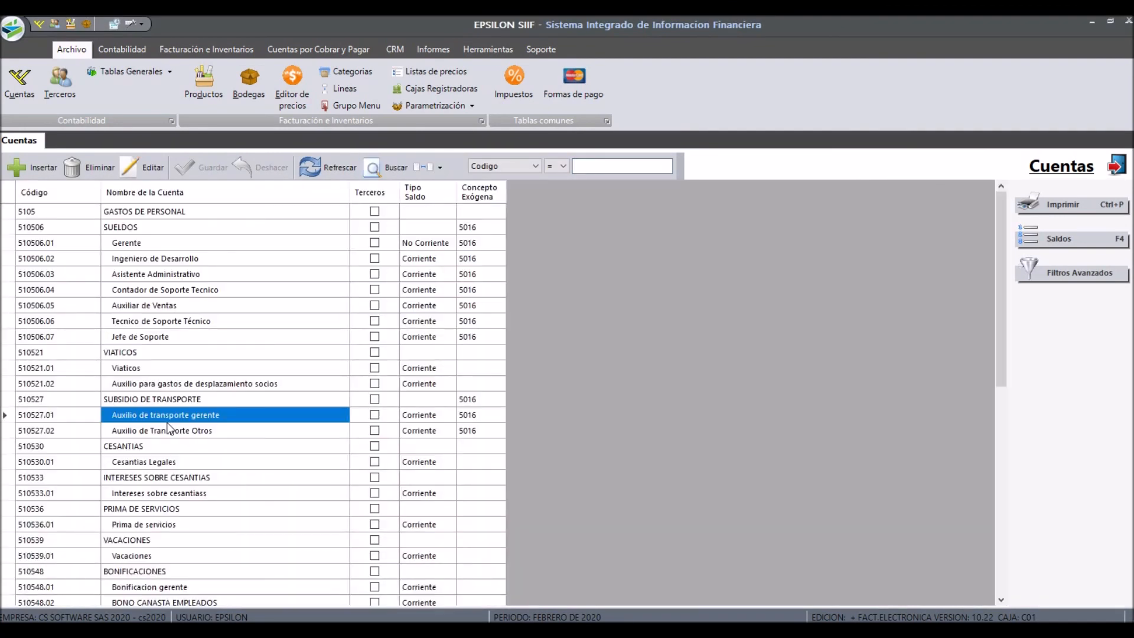
pyautogui.scroll(-9, 168, 427)
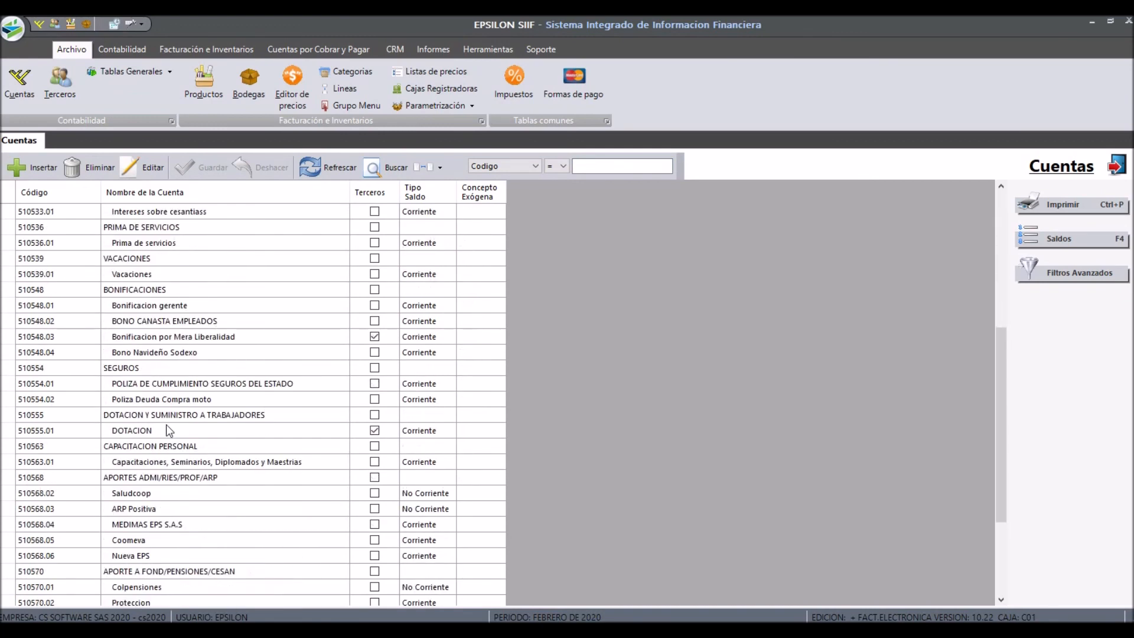
pyautogui.scroll(9, 167, 432)
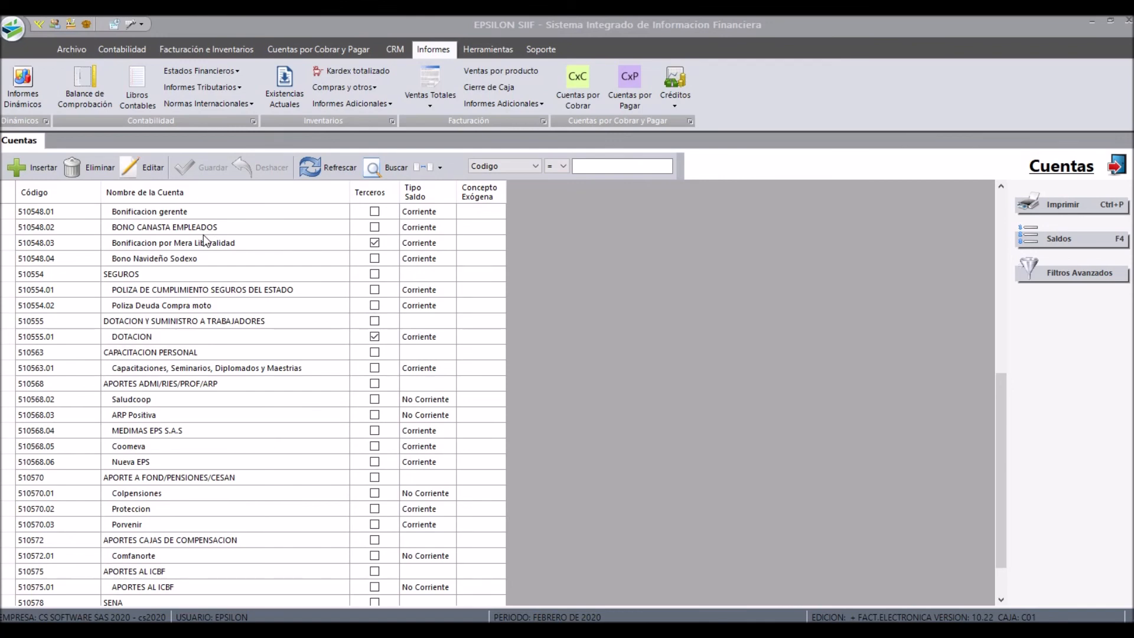
pyautogui.scroll(8, 232, 349)
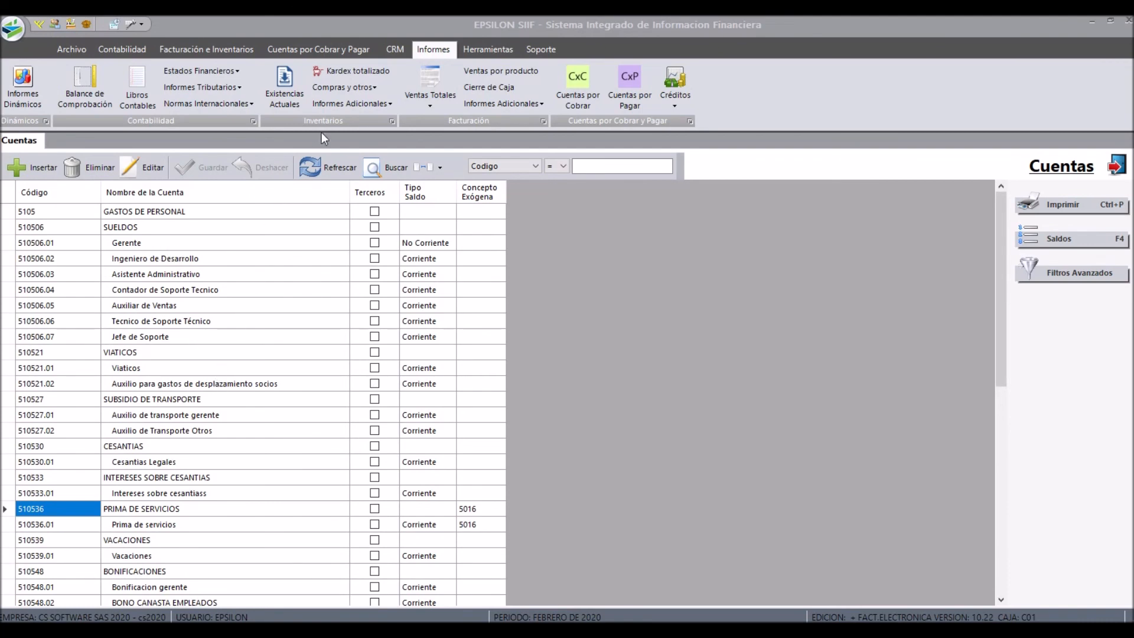
# Generate the Información Exógena file with format 2276 - Información de rentas de trabajo y pensiones for the year 2019.
pyautogui.click(225, 94)
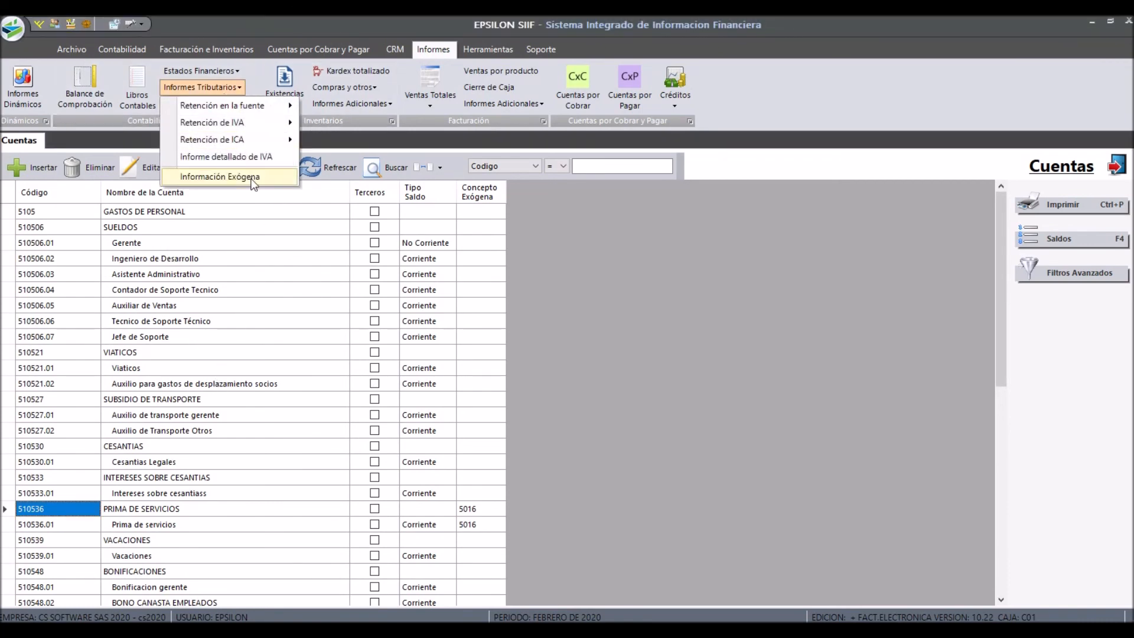
pyautogui.click(187, 176)
pyautogui.click(437, 430)
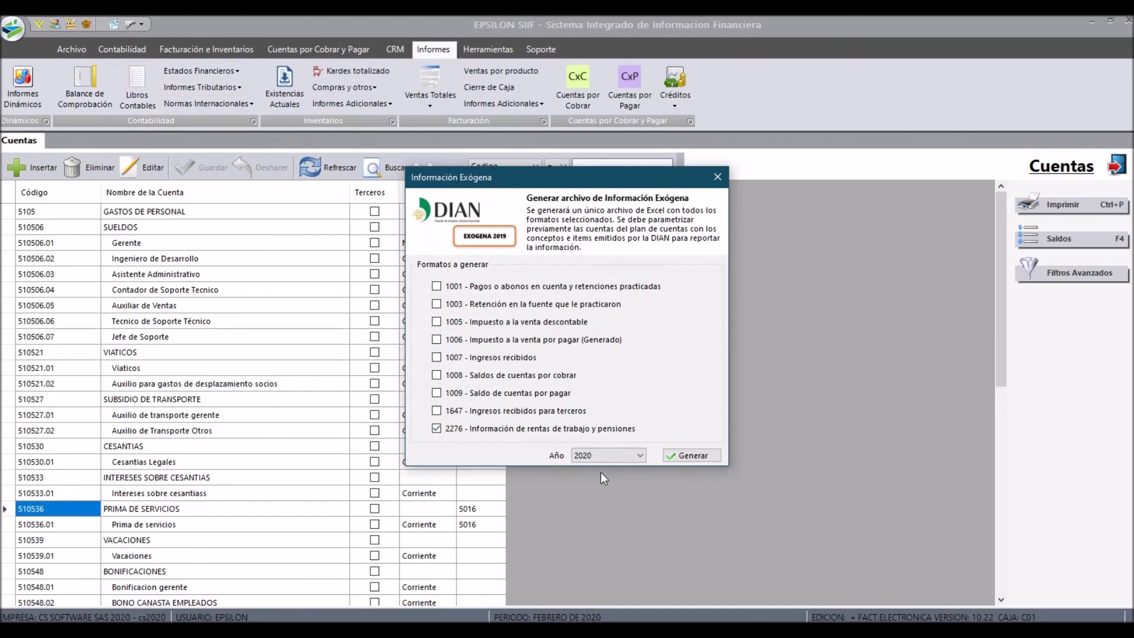
pyautogui.click(640, 455)
pyautogui.click(601, 479)
pyautogui.click(676, 460)
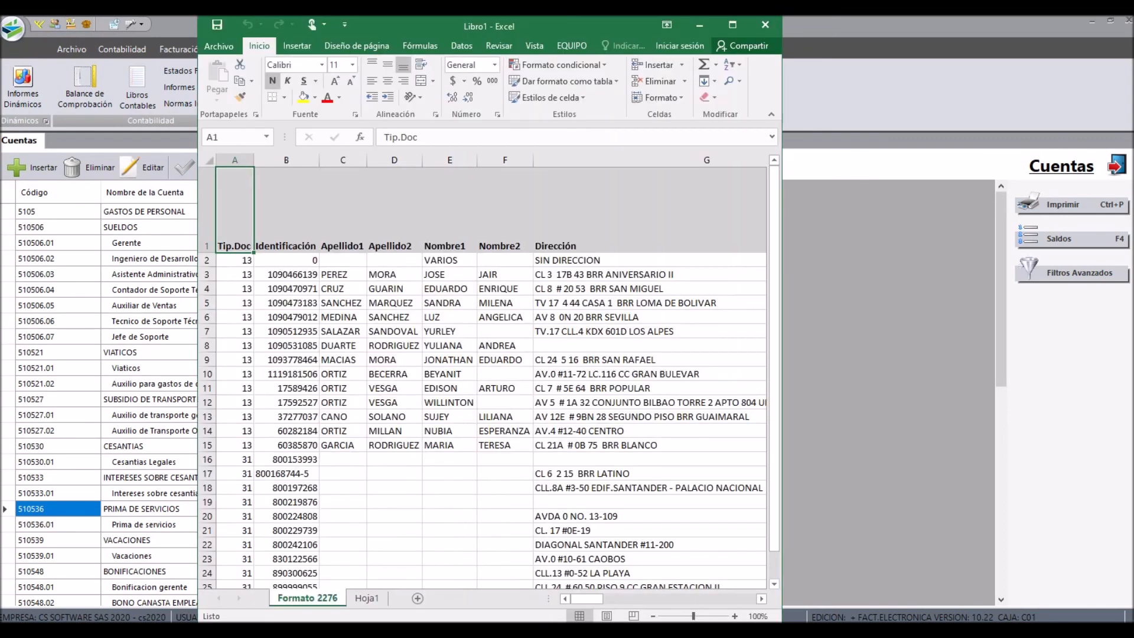
# Examine the rows and payment columns of the Formato 2276 sheet in the maximized Excel workbook.
pyautogui.click(732, 25)
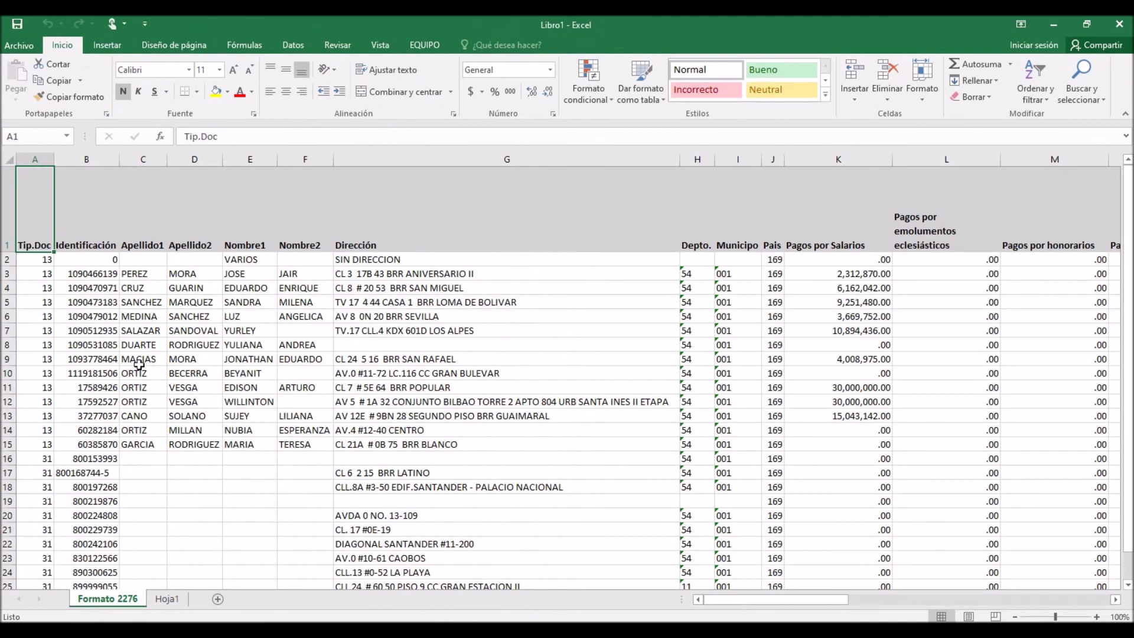
pyautogui.scroll(-2, 127, 340)
pyautogui.scroll(2, 121, 366)
pyautogui.moveTo(727, 601); pyautogui.dragTo(831, 607)
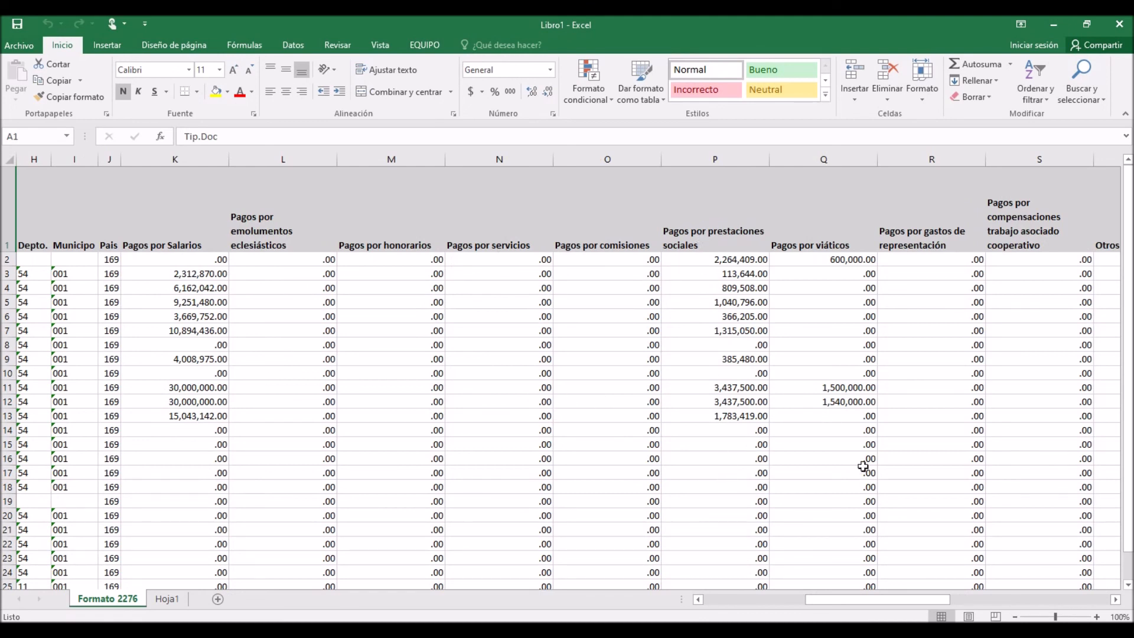
pyautogui.moveTo(955, 601); pyautogui.dragTo(1122, 611)
pyautogui.moveTo(972, 602); pyautogui.dragTo(639, 604)
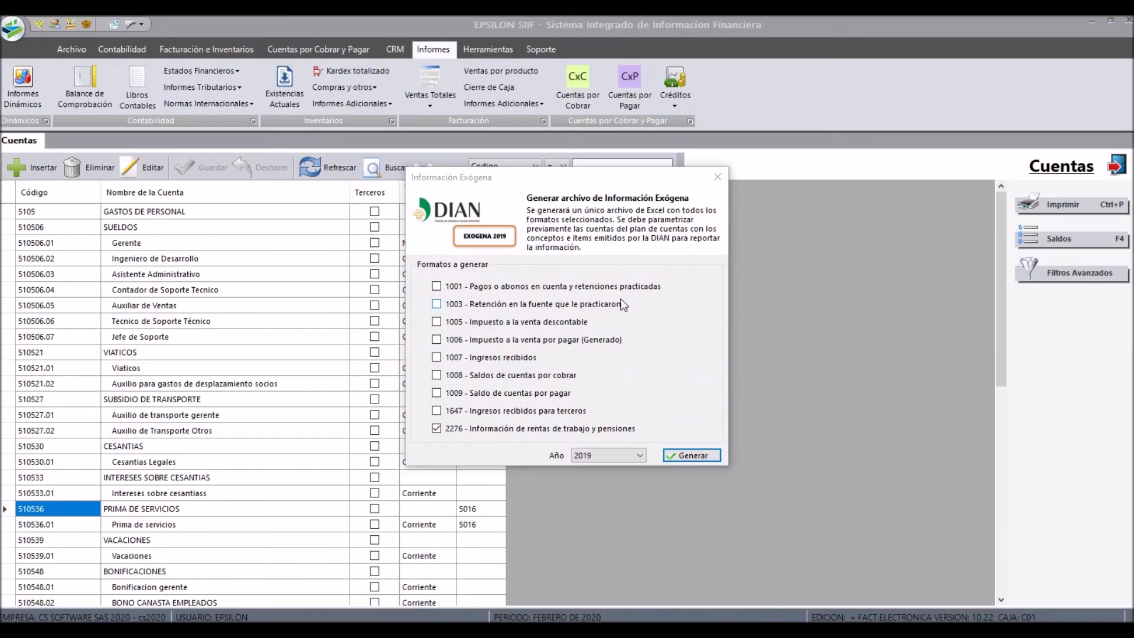
# In EPSILON SIIF, add formats 1001, 1003, 1005, 1006, 1007, 1008, 1009 and 1647 to the 2276 selection and generate the 2019 file.
pyautogui.click(437, 287)
pyautogui.click(437, 304)
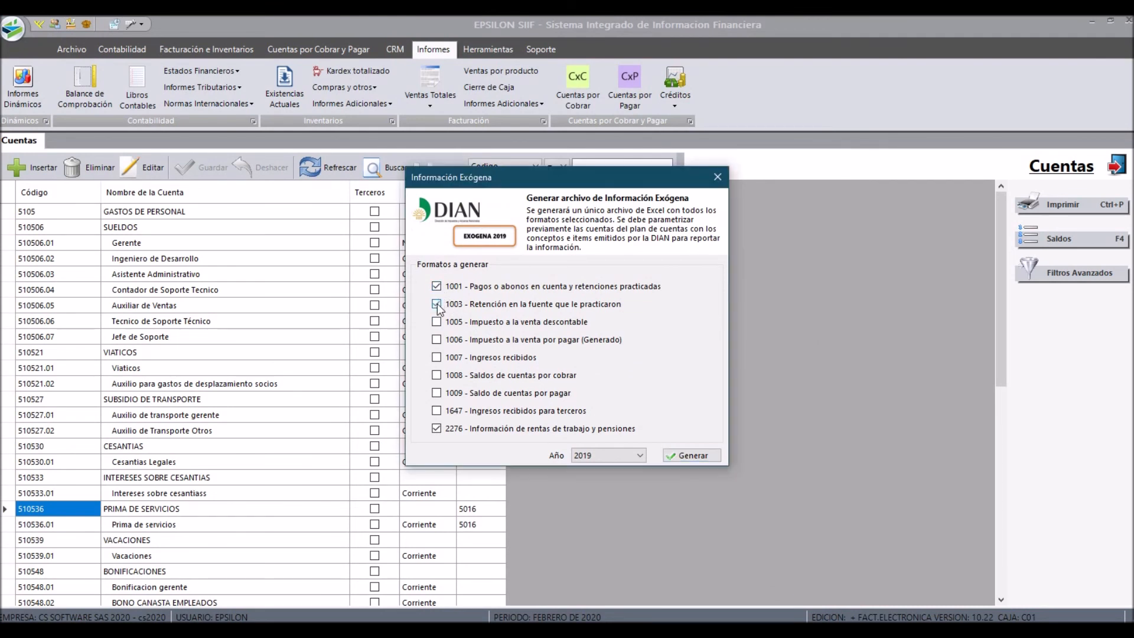
pyautogui.click(437, 323)
pyautogui.click(437, 340)
pyautogui.click(437, 357)
pyautogui.click(438, 376)
pyautogui.click(438, 393)
pyautogui.click(437, 411)
pyautogui.click(682, 456)
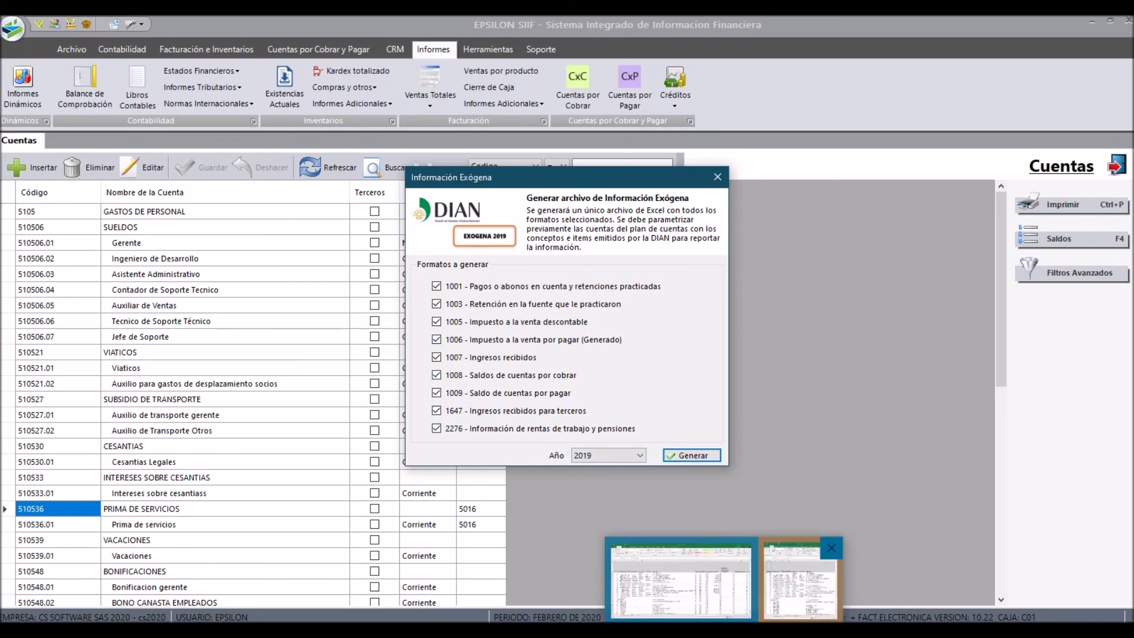
# Review format sheets 2276, 1009, 1008, 1007, 1006, 1003 and 1001 in the new Excel workbook, and return to EPSILON's Información Exógena dialog.
pyautogui.click(800, 579)
pyautogui.click(727, 21)
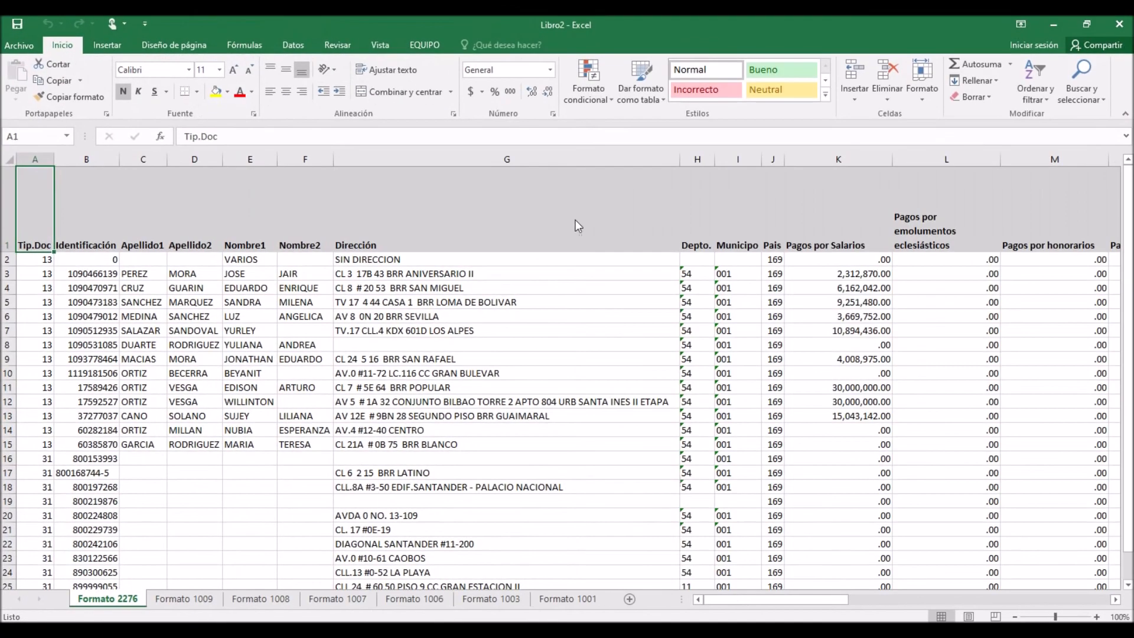
pyautogui.click(197, 597)
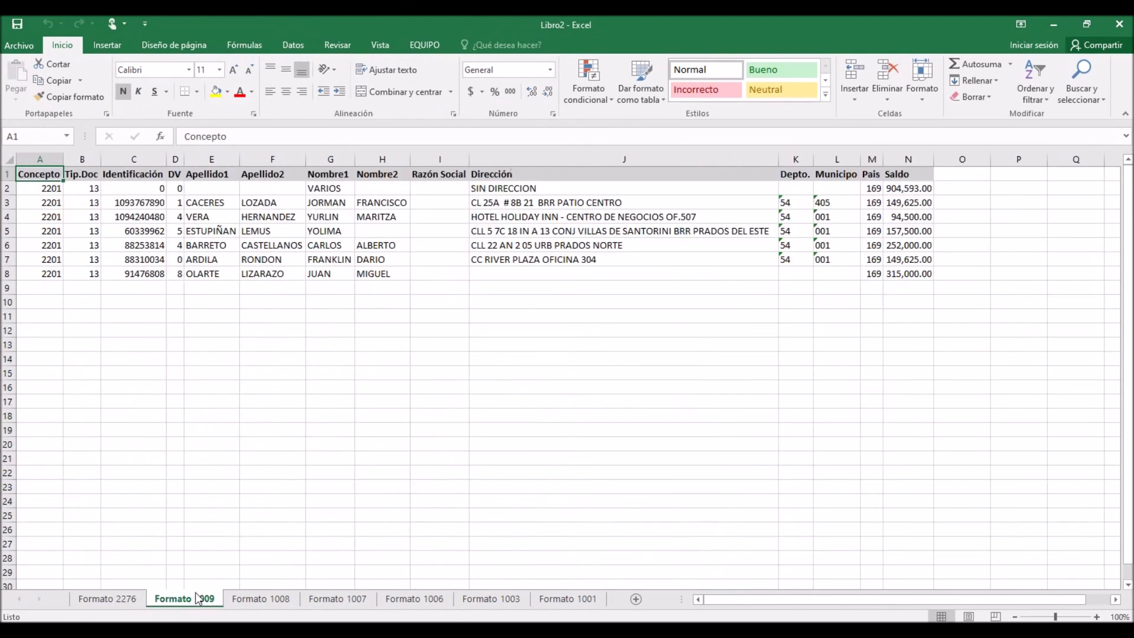
pyautogui.click(251, 598)
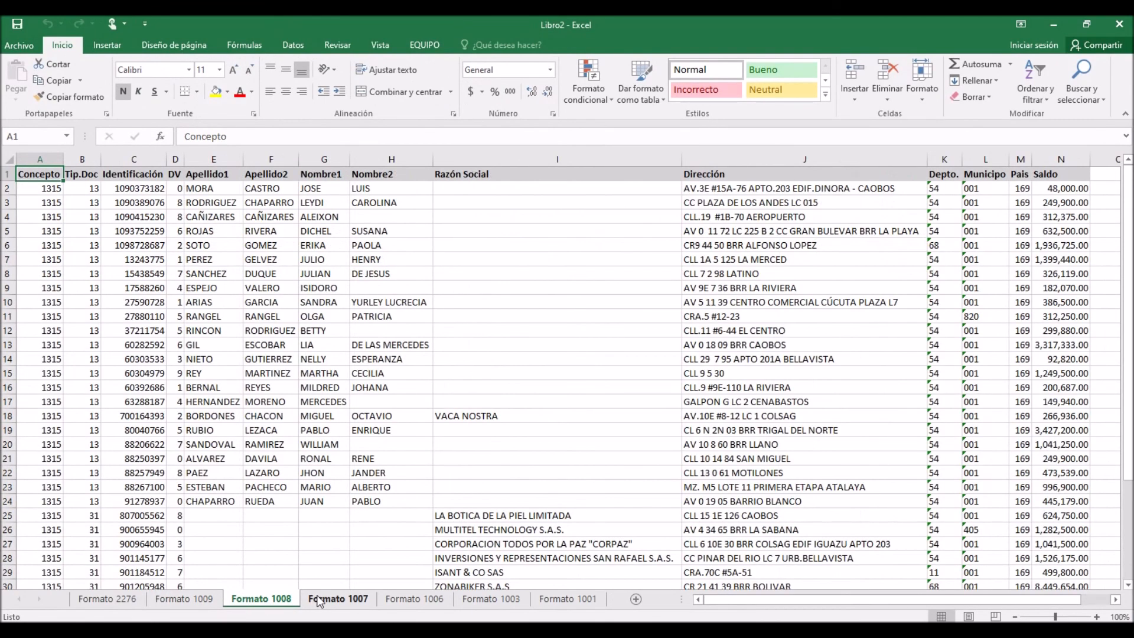
pyautogui.click(319, 600)
pyautogui.click(400, 601)
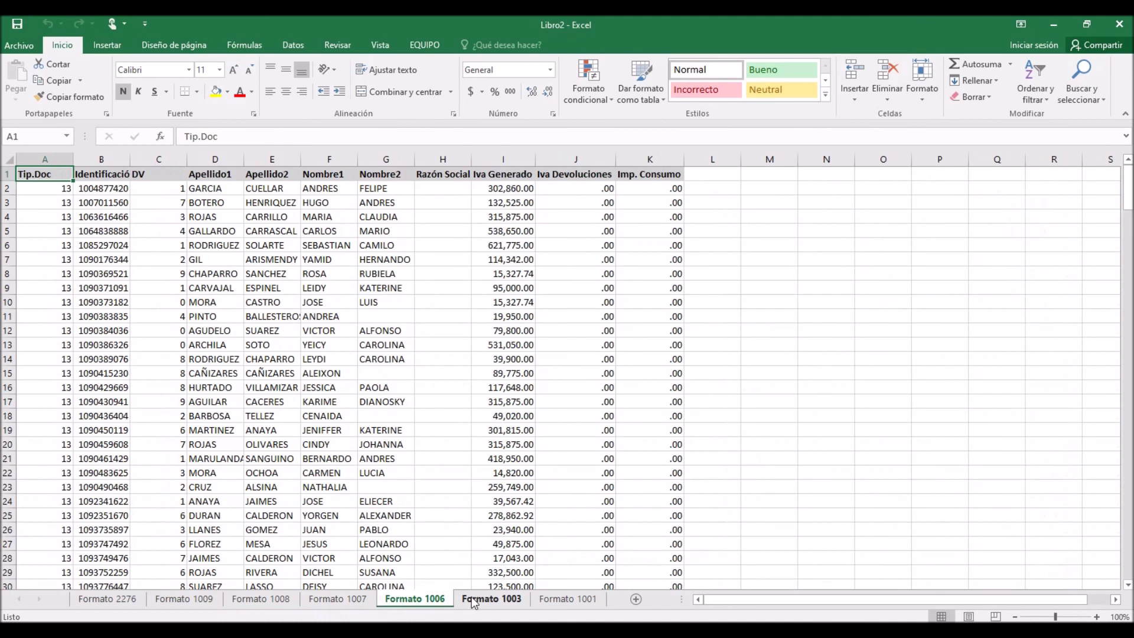
pyautogui.click(471, 600)
pyautogui.click(549, 597)
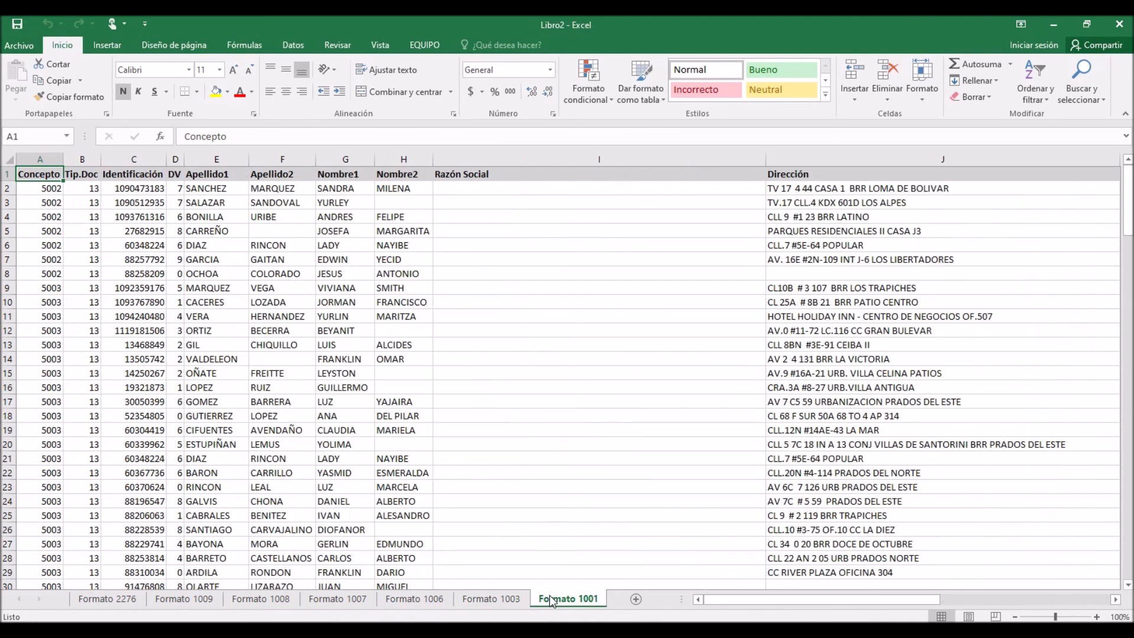
pyautogui.moveTo(540, 629)
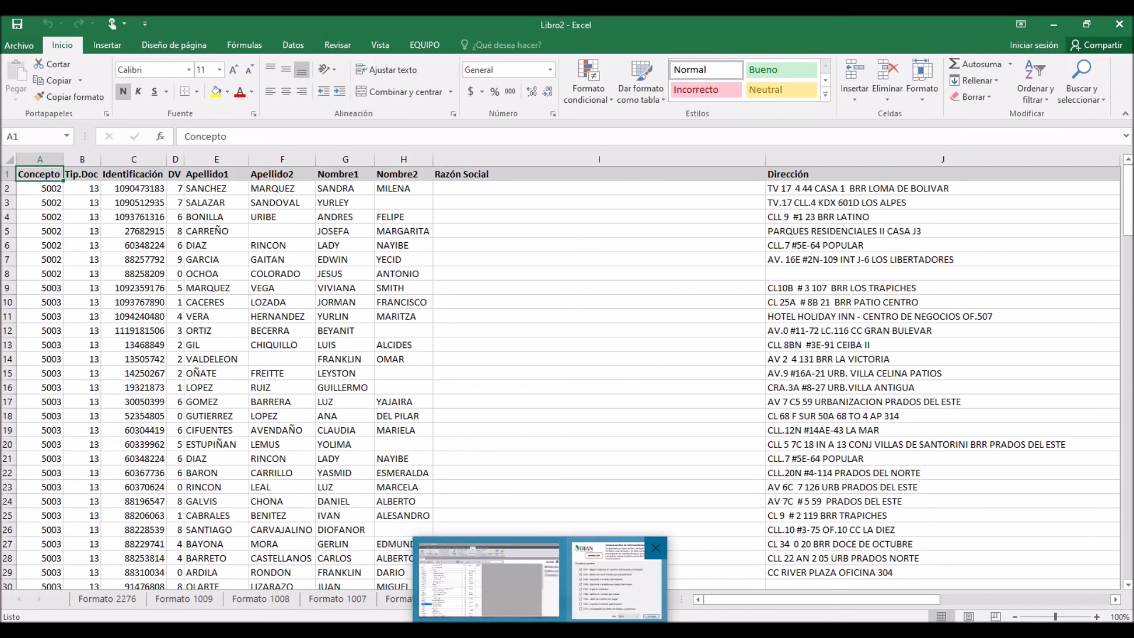
pyautogui.click(616, 581)
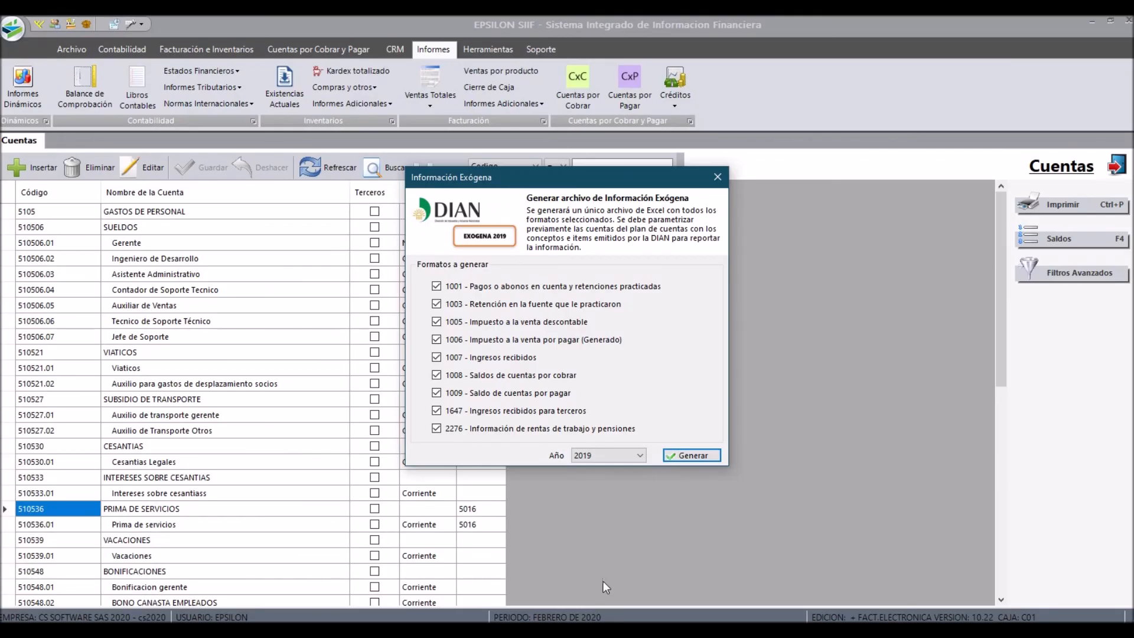